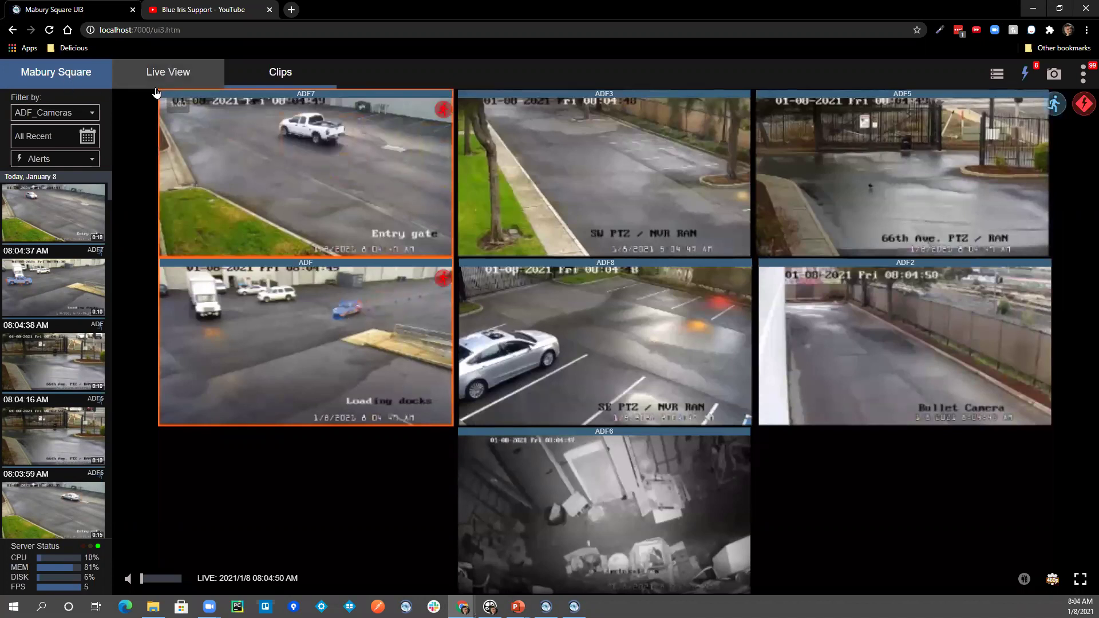
Compare the Live View controls with the Clips alert list, finishing on Live View.
click(185, 78)
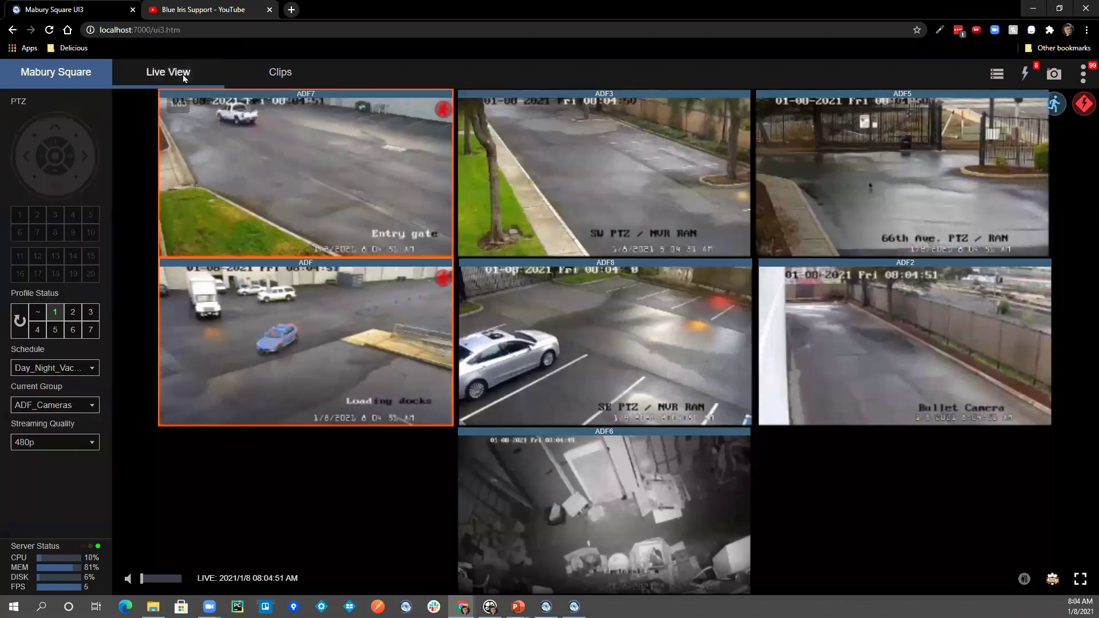
click(278, 75)
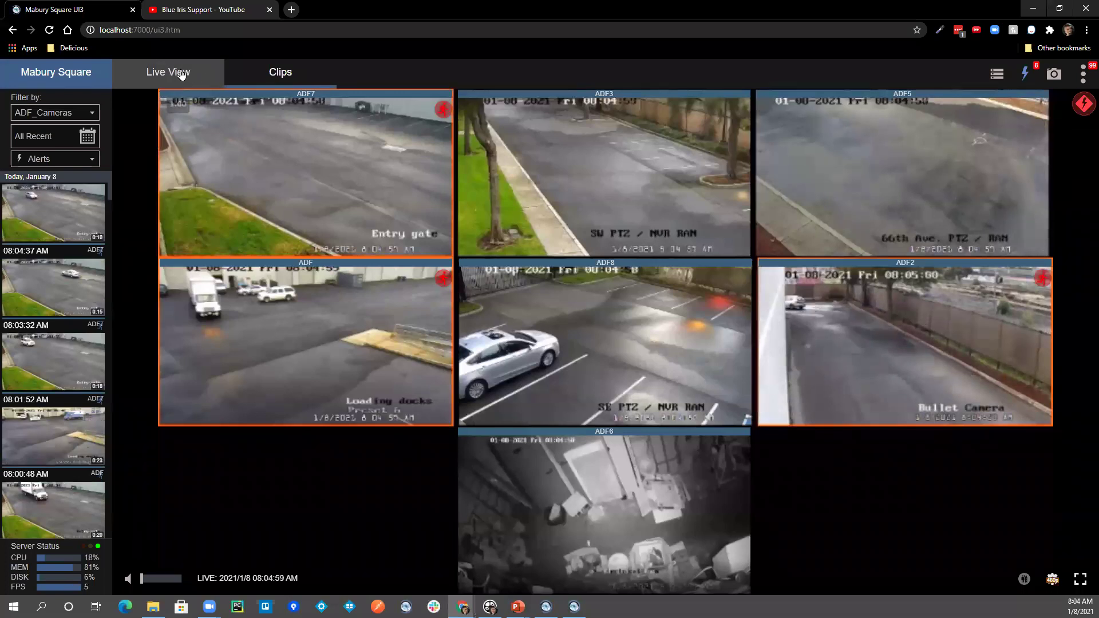
click(181, 75)
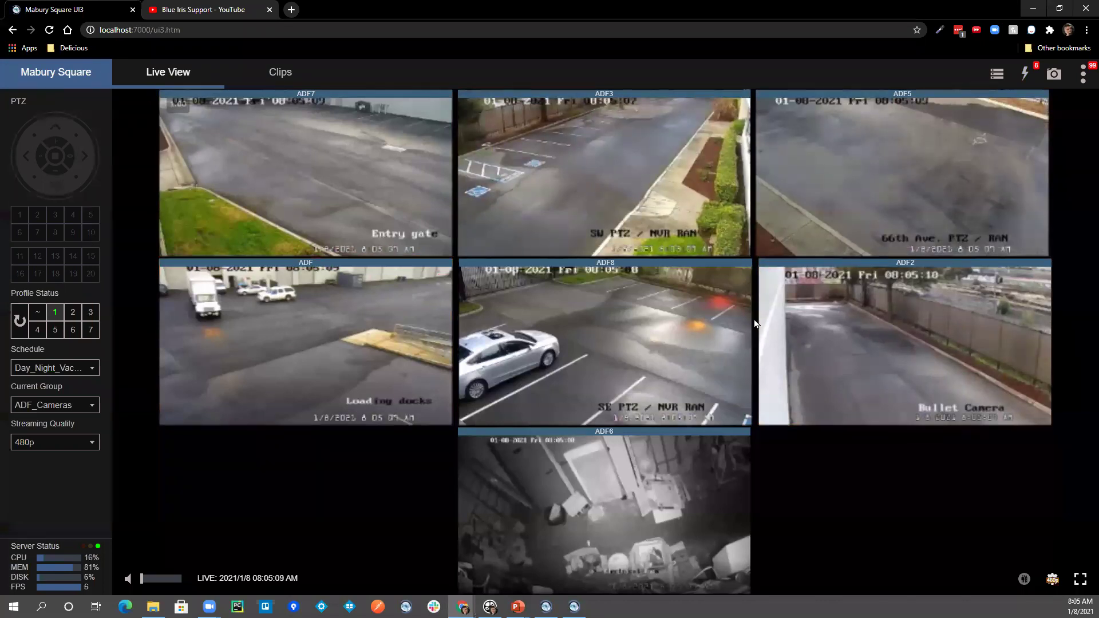
click(271, 77)
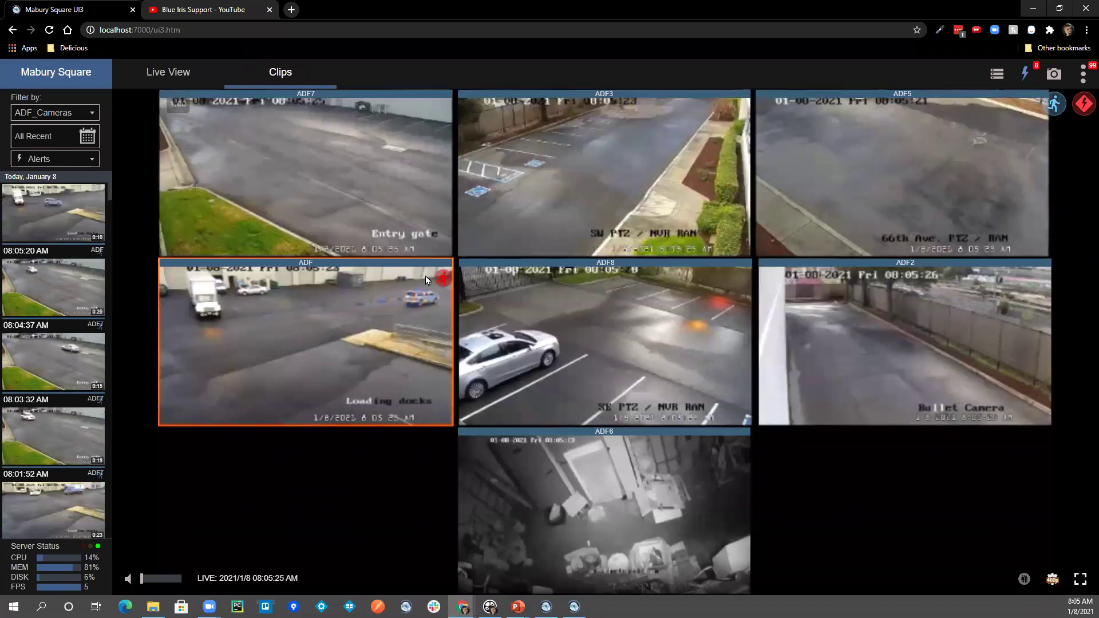
click(162, 73)
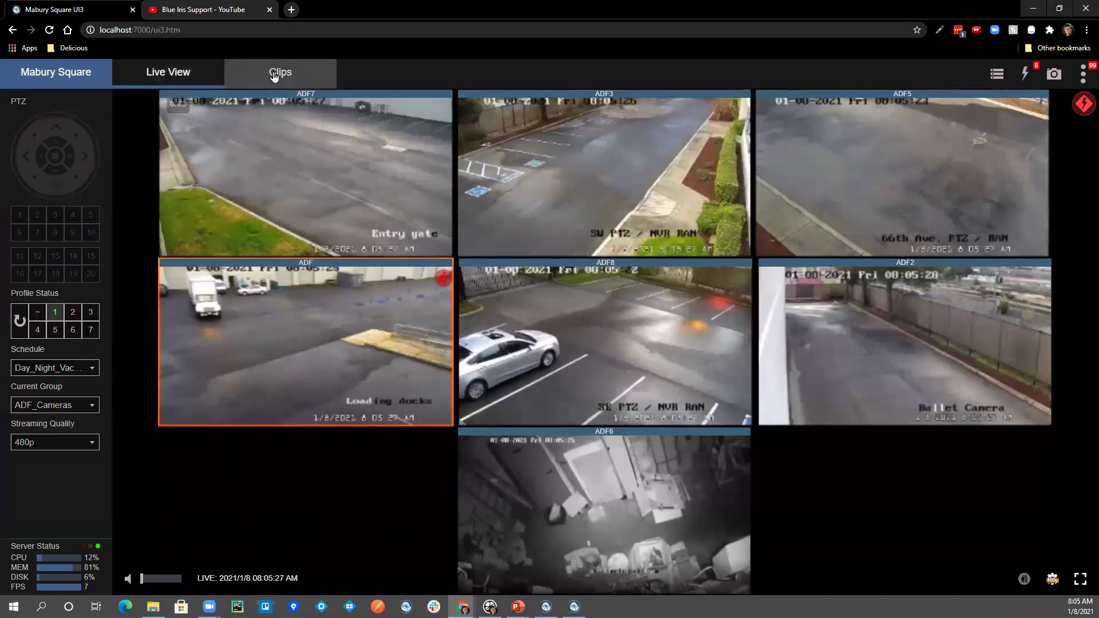
click(276, 74)
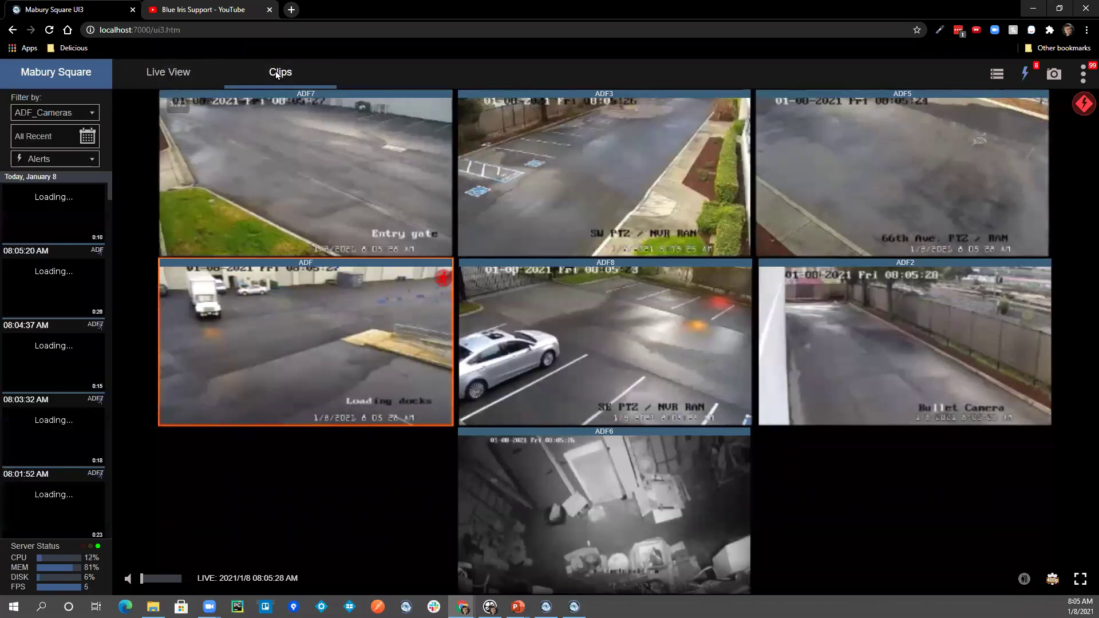
click(154, 76)
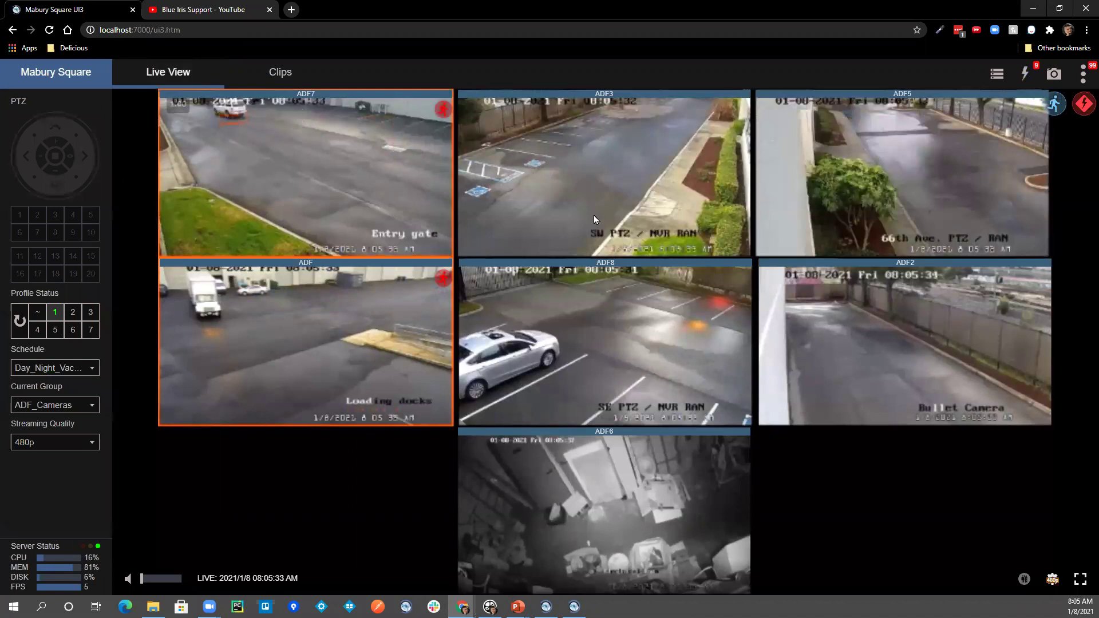
View the ADF3 camera on its own with its PTZ and preset controls, and return to the ADF_Cameras group.
click(586, 177)
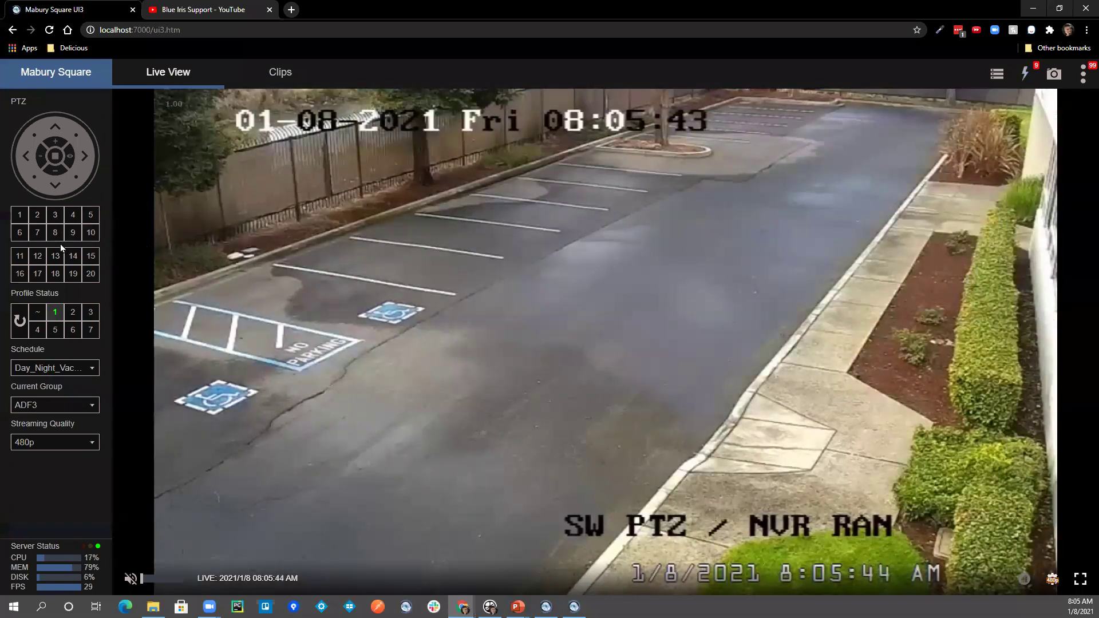
click(74, 244)
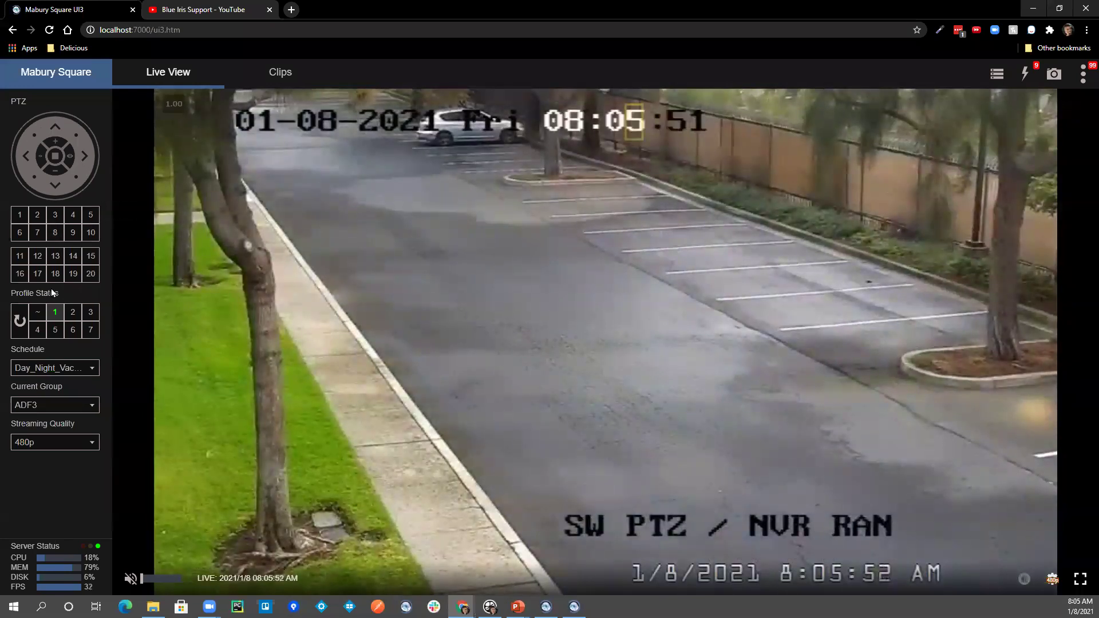
click(434, 224)
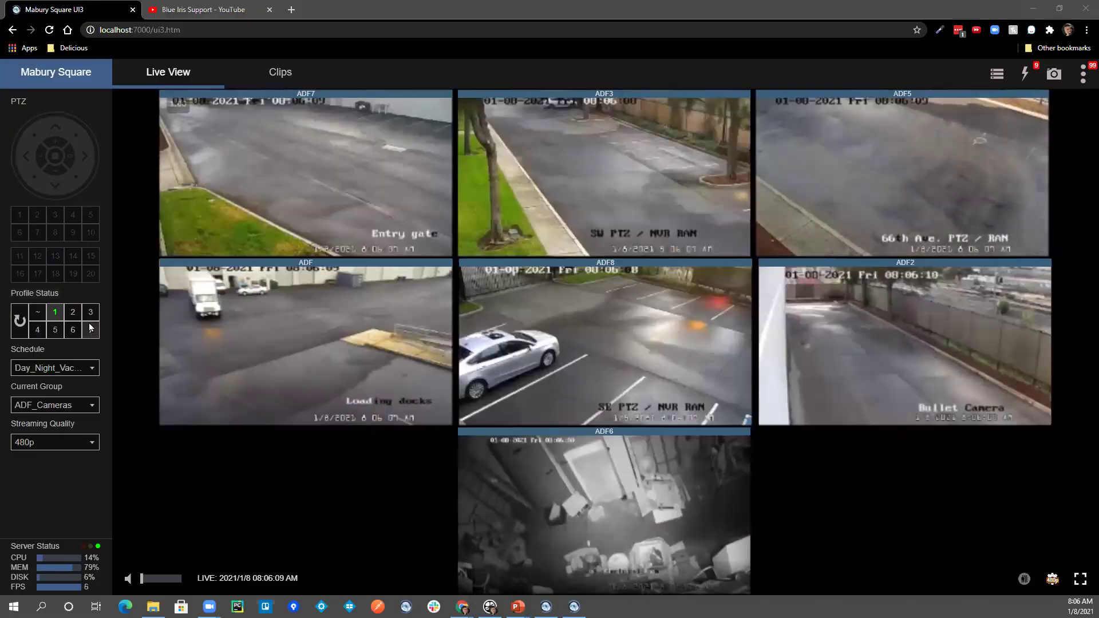
Switch to the Blue Iris console, disarm the shield, compare with the UI3 web page, and arm the shield again.
key(alt+Tab)
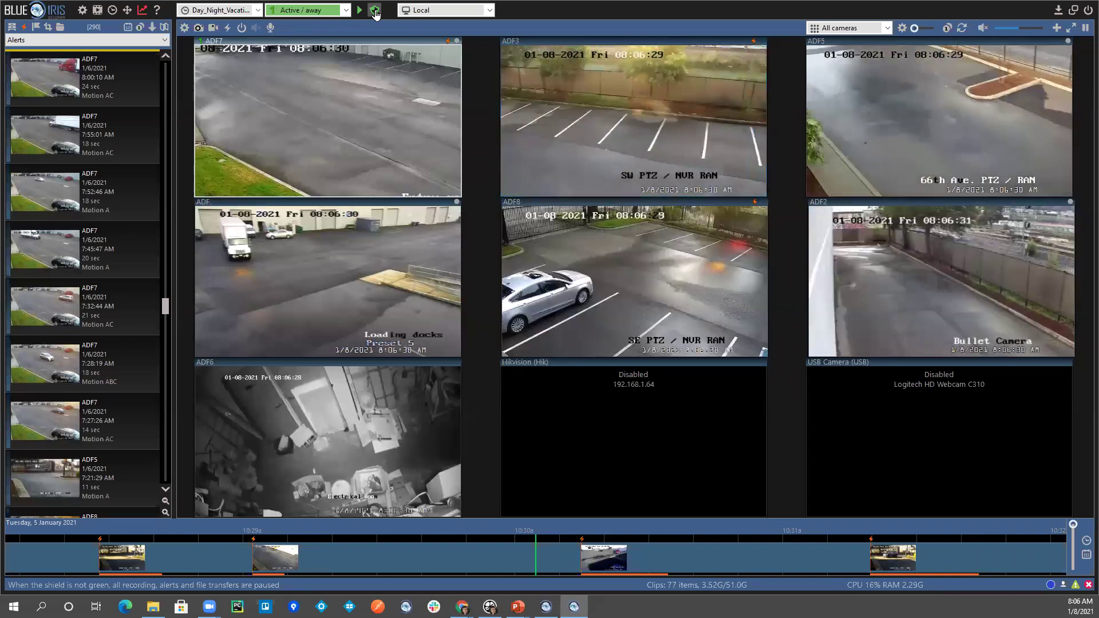
click(375, 12)
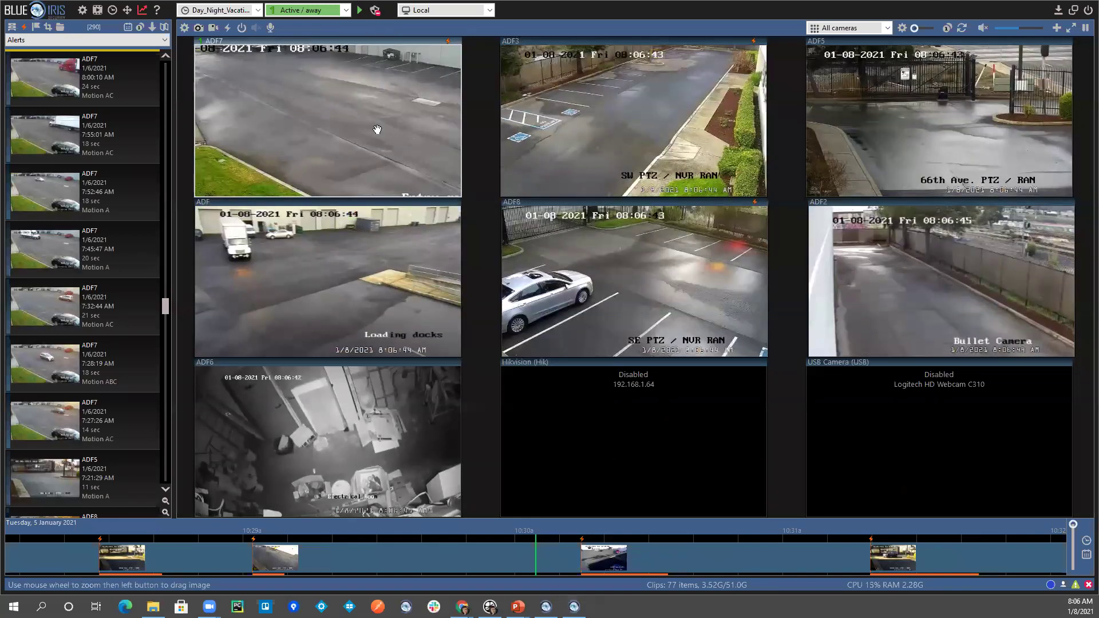
key(alt+Tab)
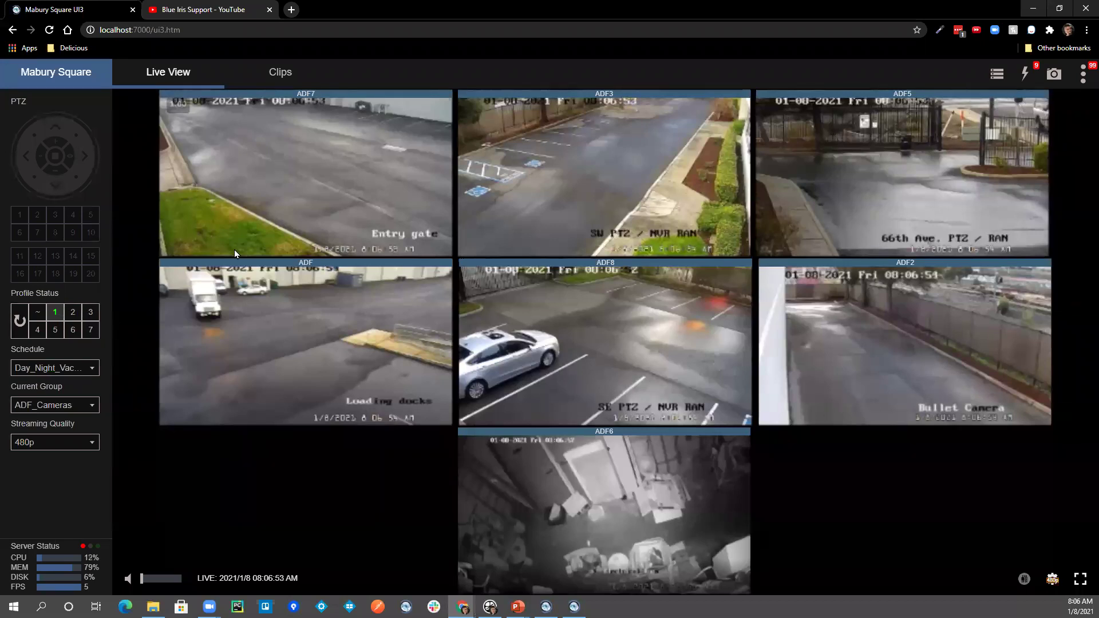
key(alt+Tab)
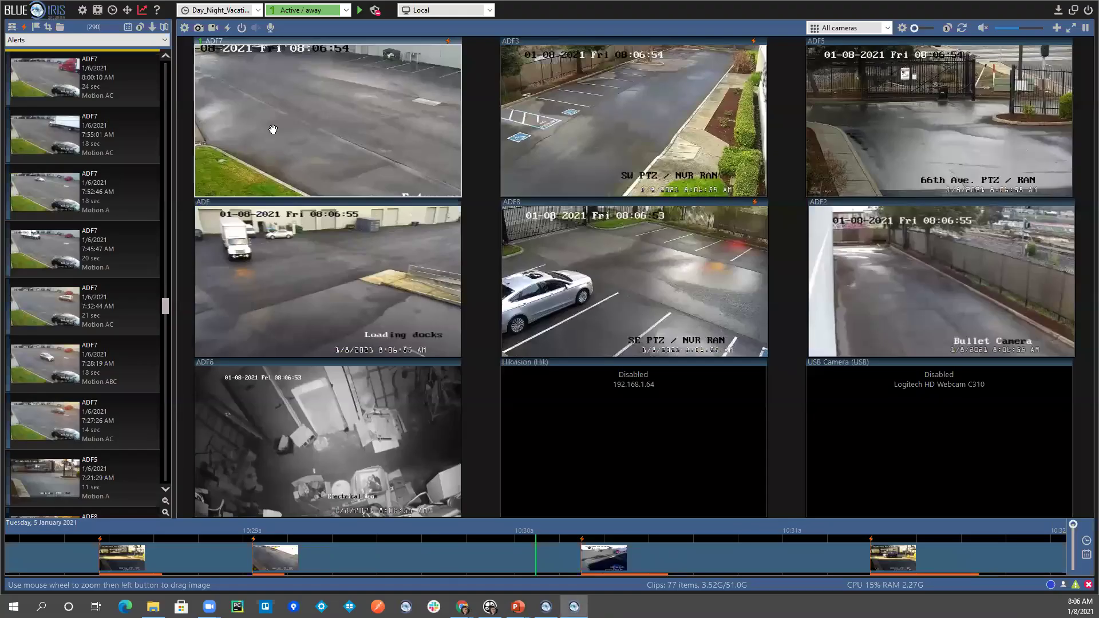
click(375, 10)
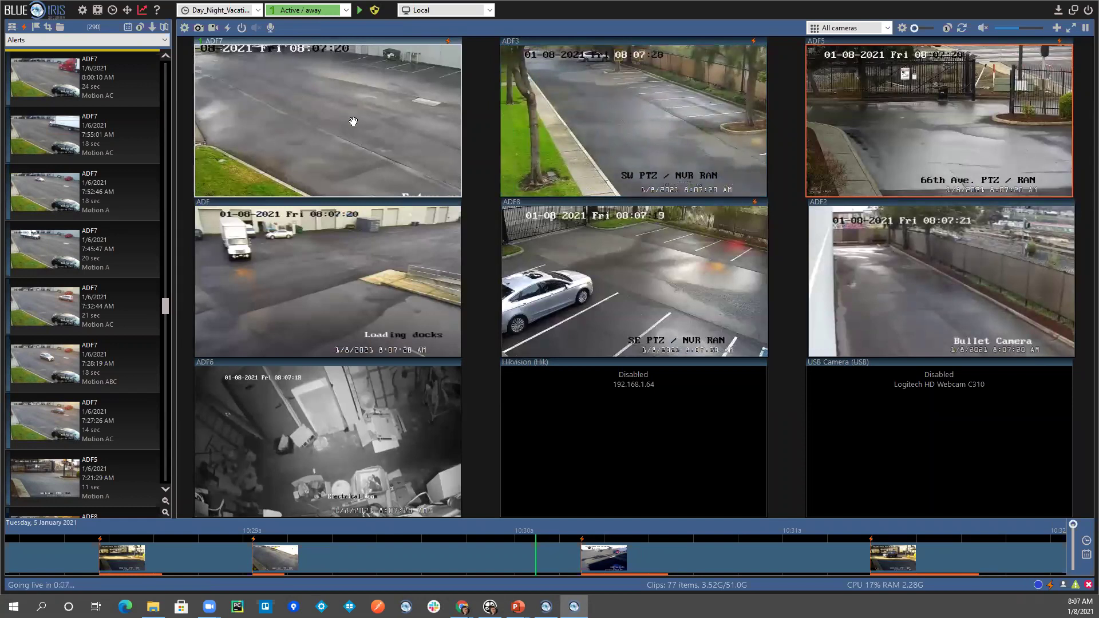
Override the active profile with Night in the Blue Iris console.
click(346, 11)
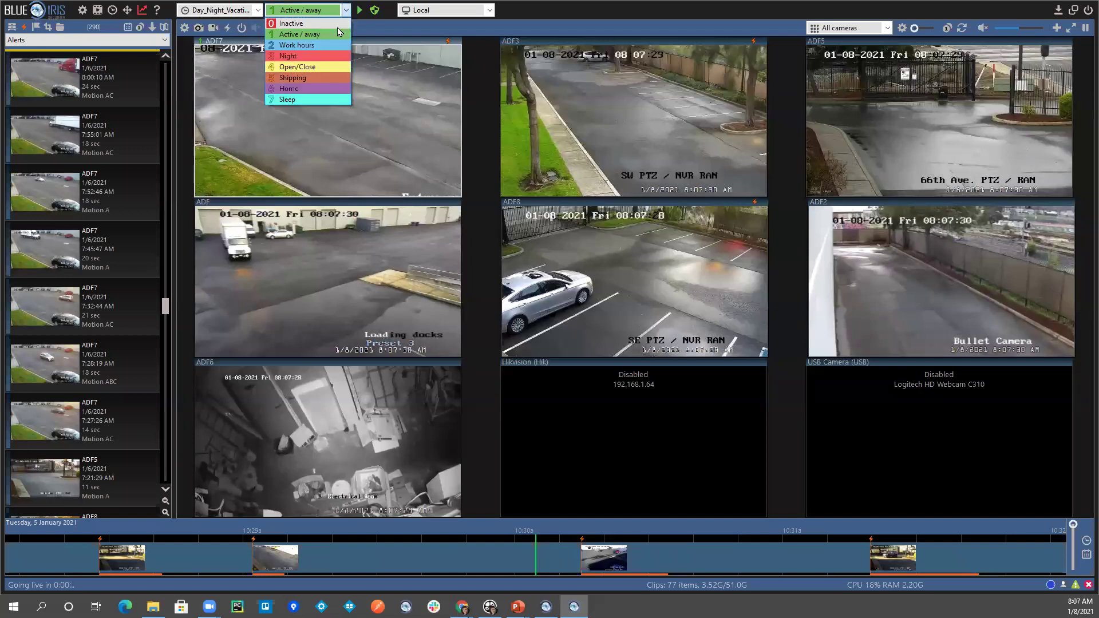
click(300, 56)
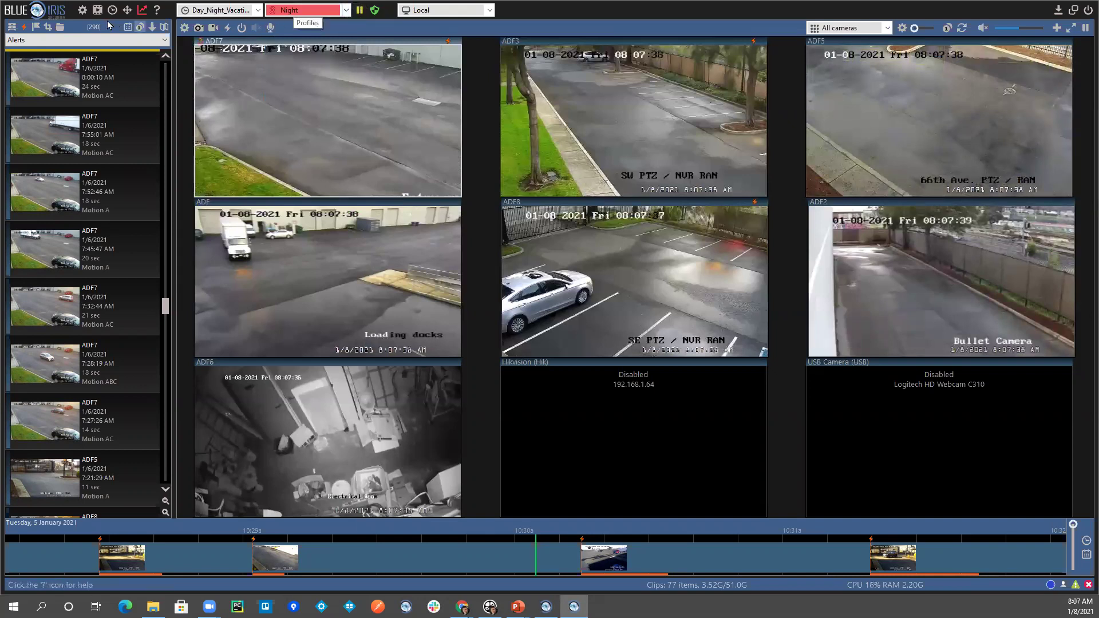
Examine the temp time of each profile in the Blue Iris profile settings, and leave the settings unsaved.
click(83, 11)
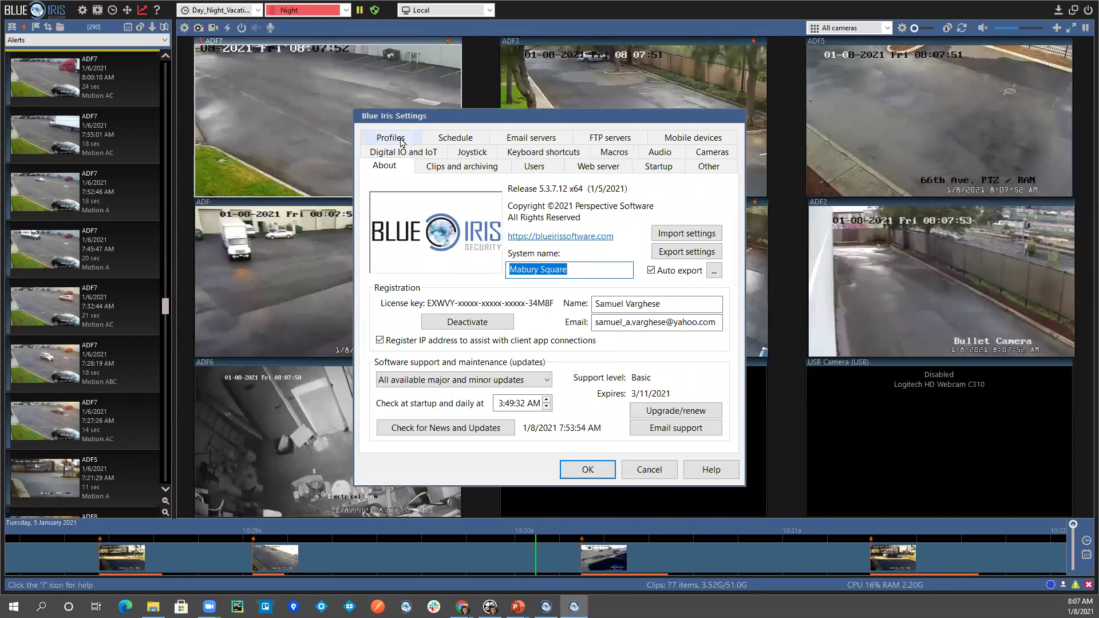
click(403, 137)
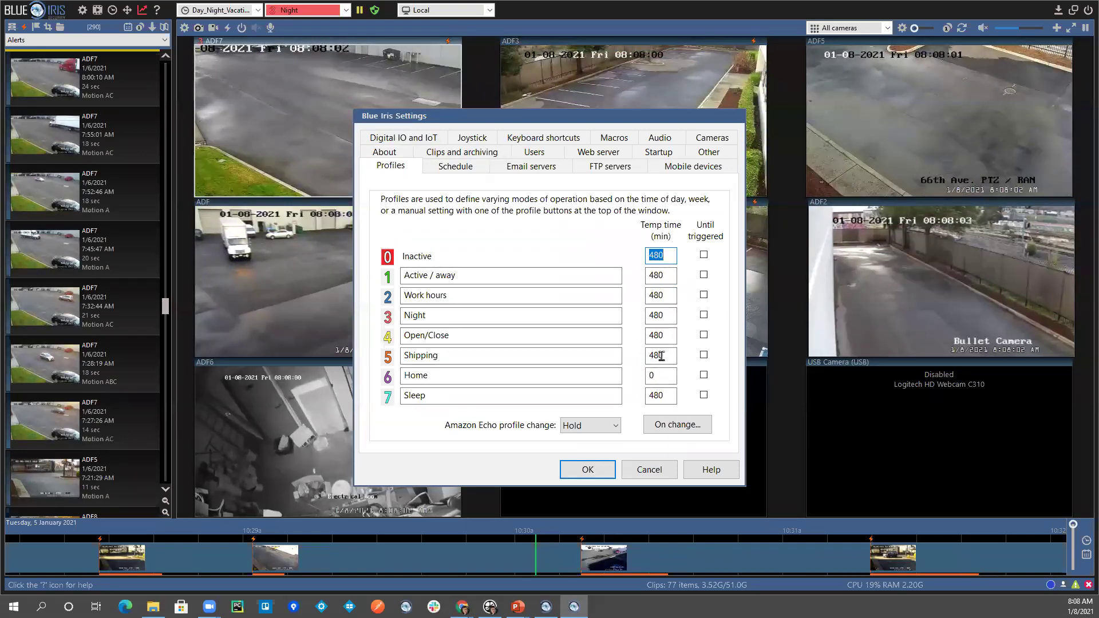
click(648, 470)
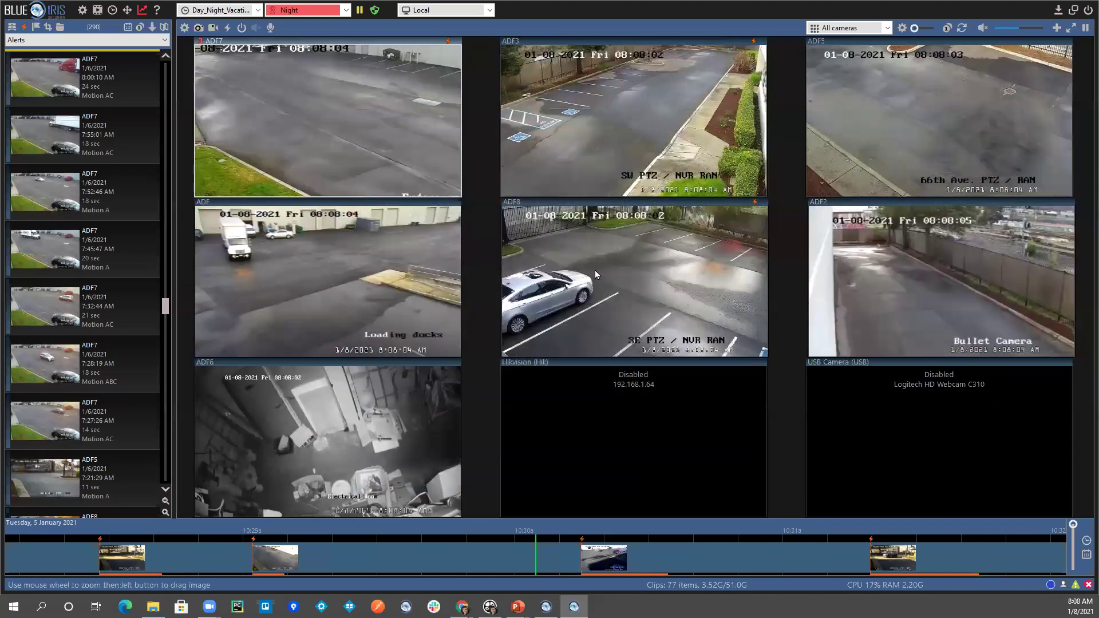
Put the Night profile on hold, change the profile back to Active / away, and set the schedule to run.
click(361, 10)
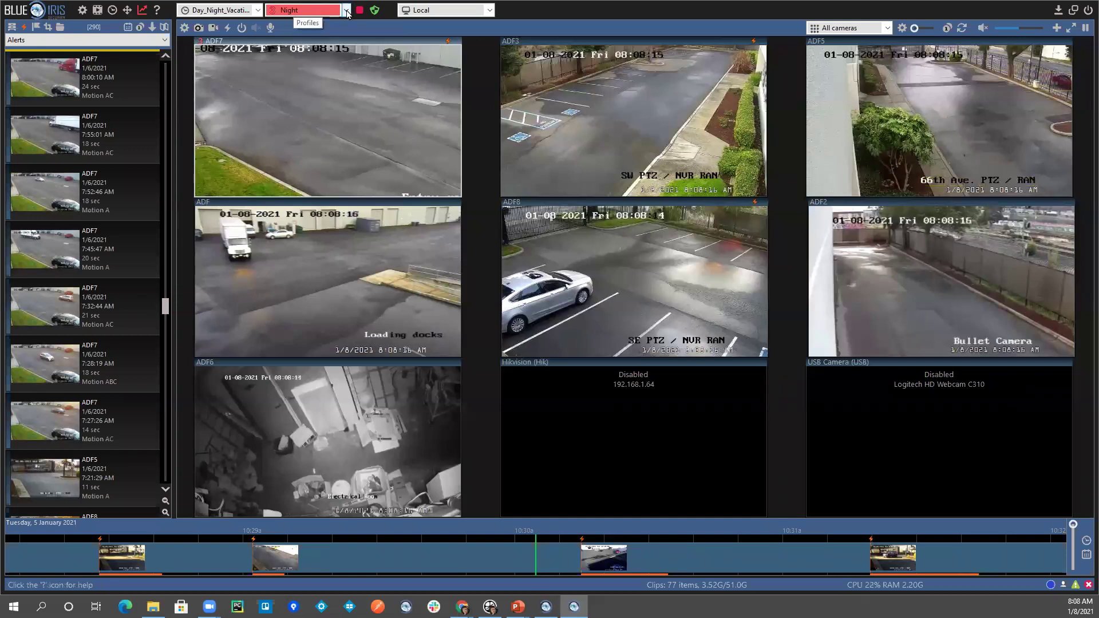
click(346, 11)
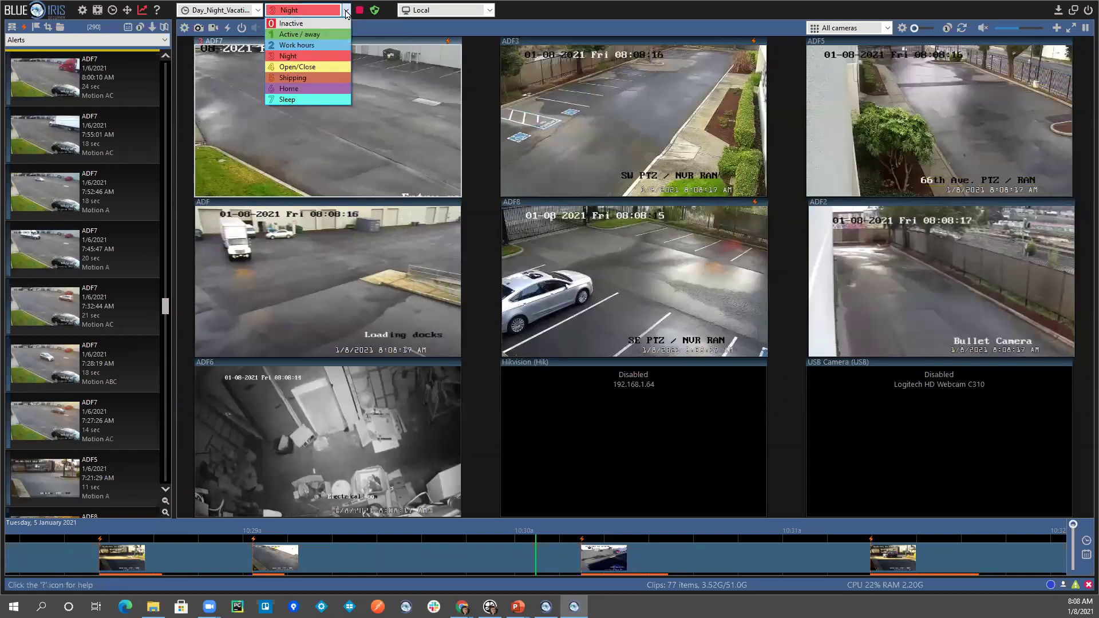
click(312, 37)
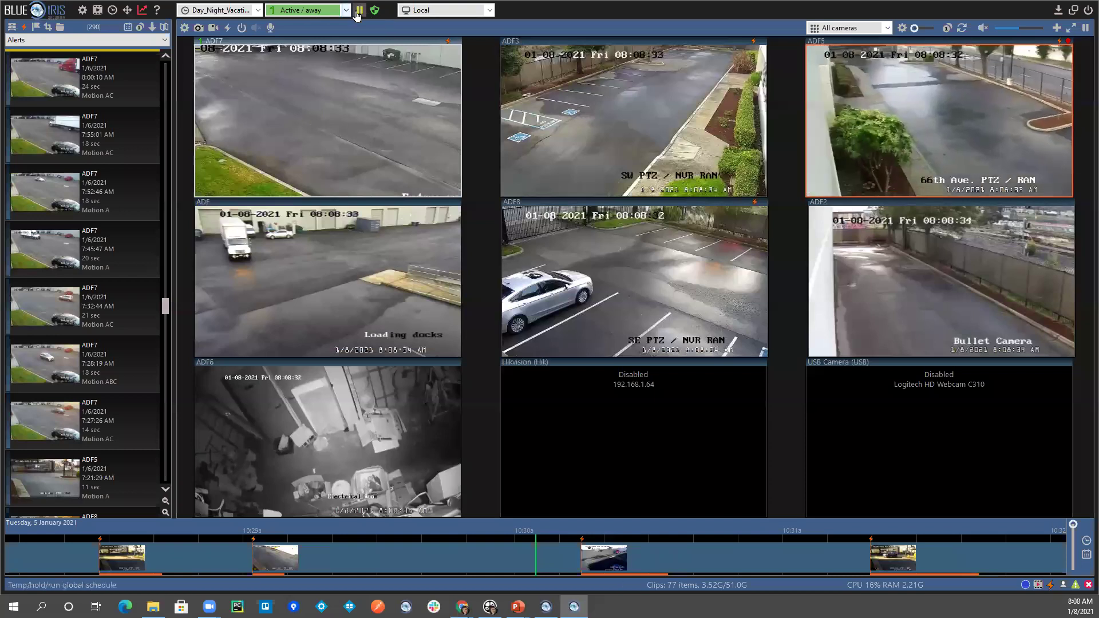
click(360, 10)
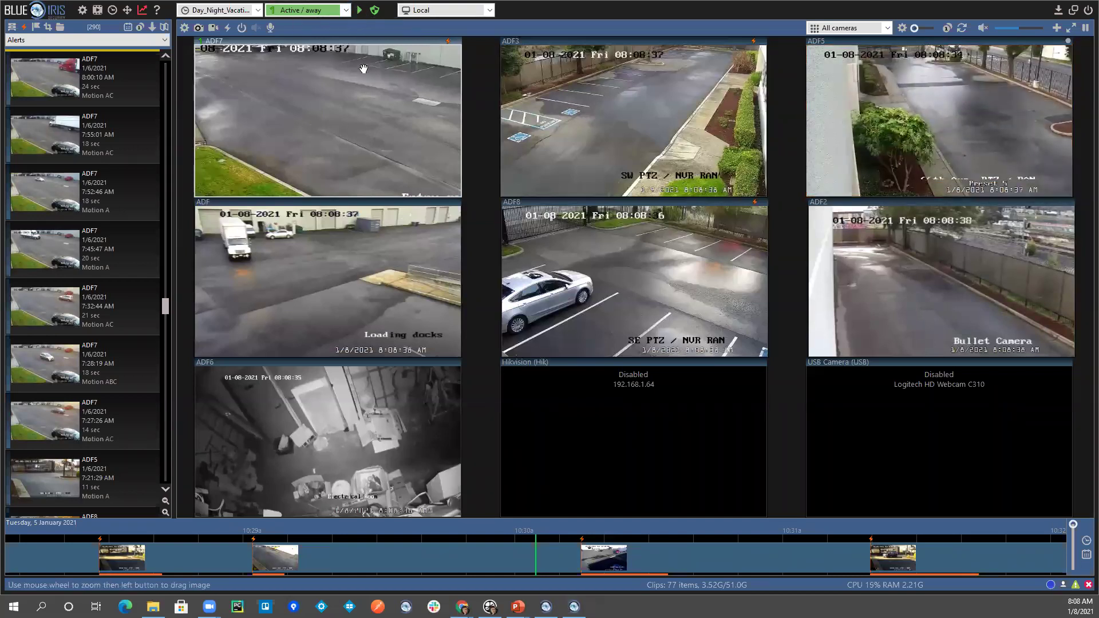
Switch to the UI3 web page, set the profile to 3 (Night), and check the change in the Blue Iris console.
key(alt+Tab)
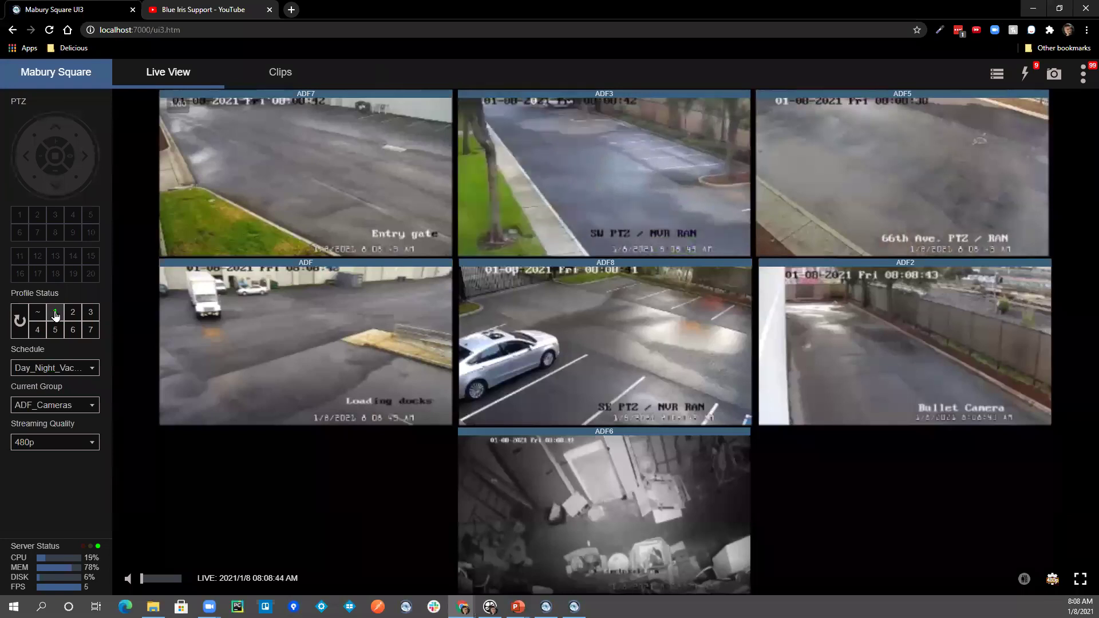
key(alt+Tab)
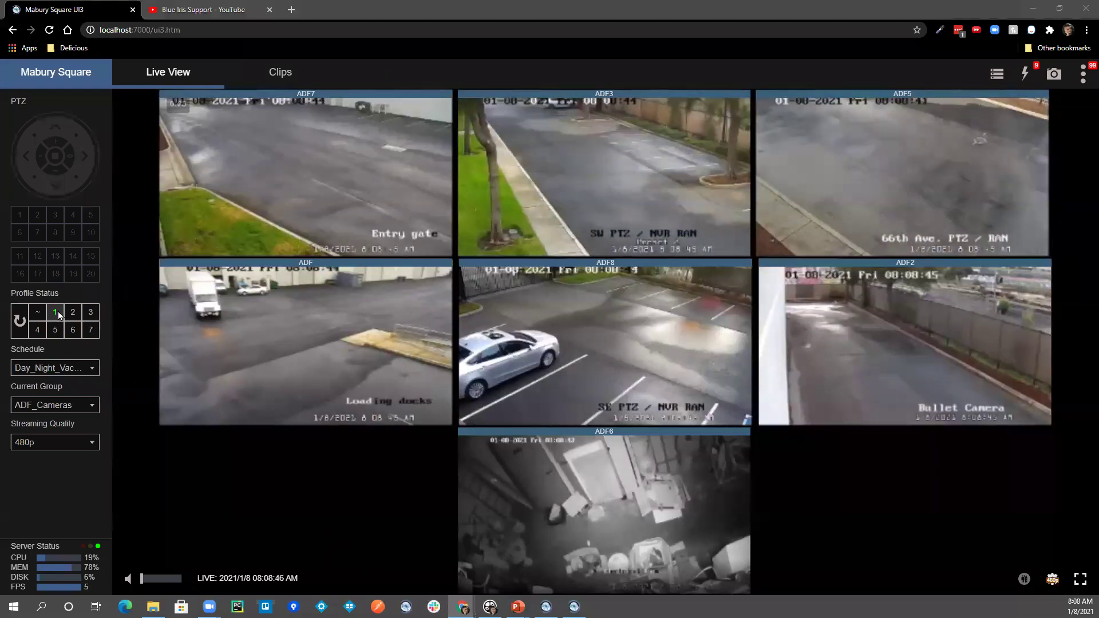
key(alt+Tab)
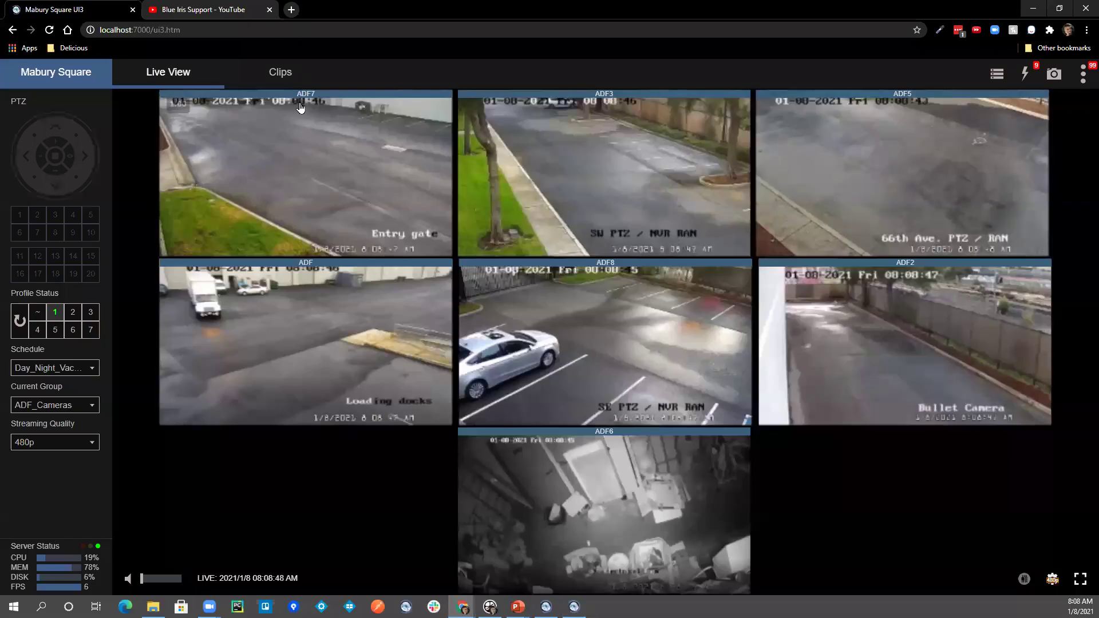
click(90, 312)
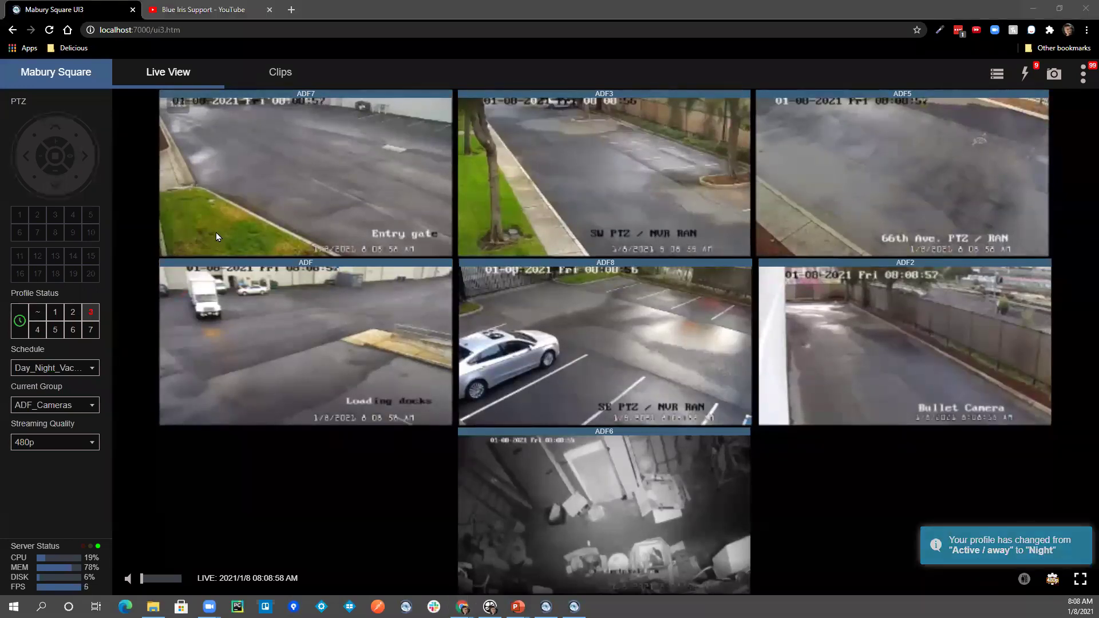
key(alt+Tab)
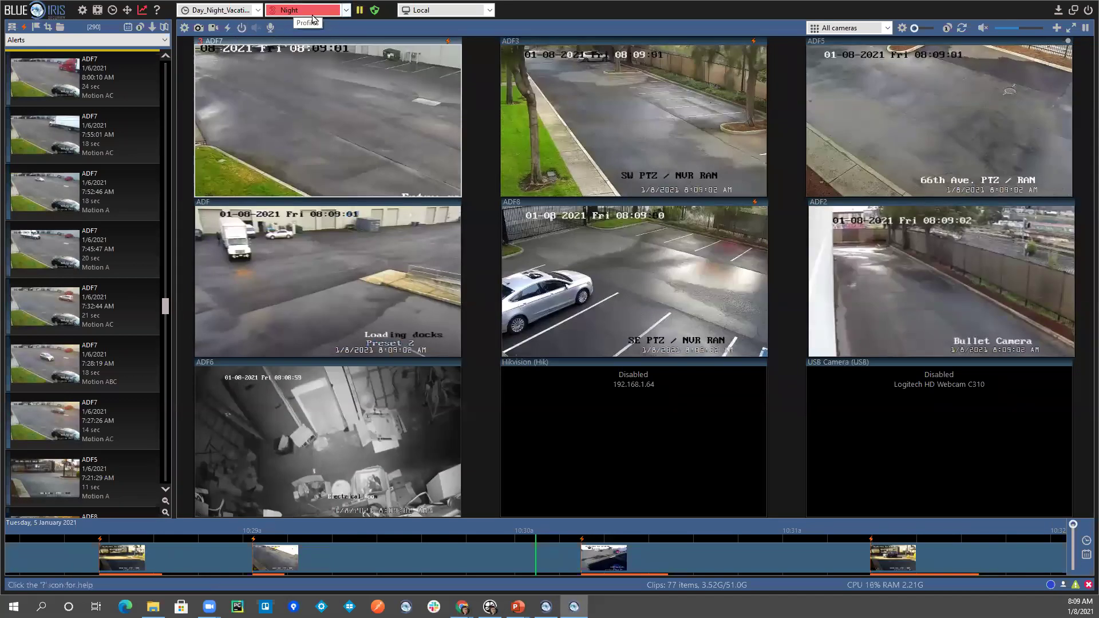
Compare the schedule override in UI3 and the console, and return UI3 to profile 1 (Active / away) with the schedule running.
key(alt+Tab)
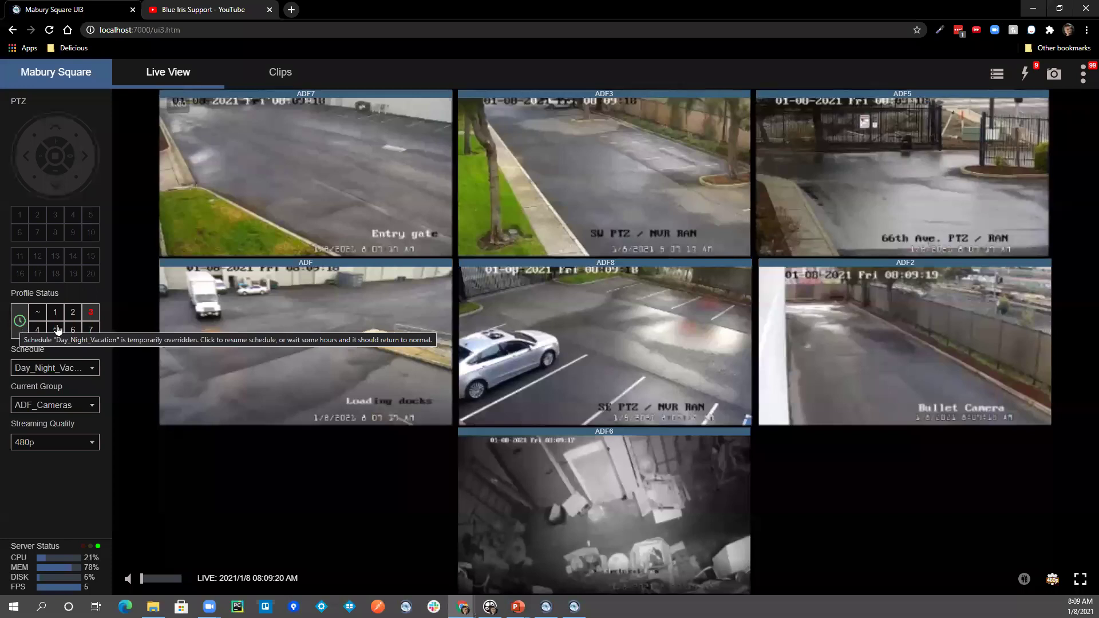
key(alt+Tab)
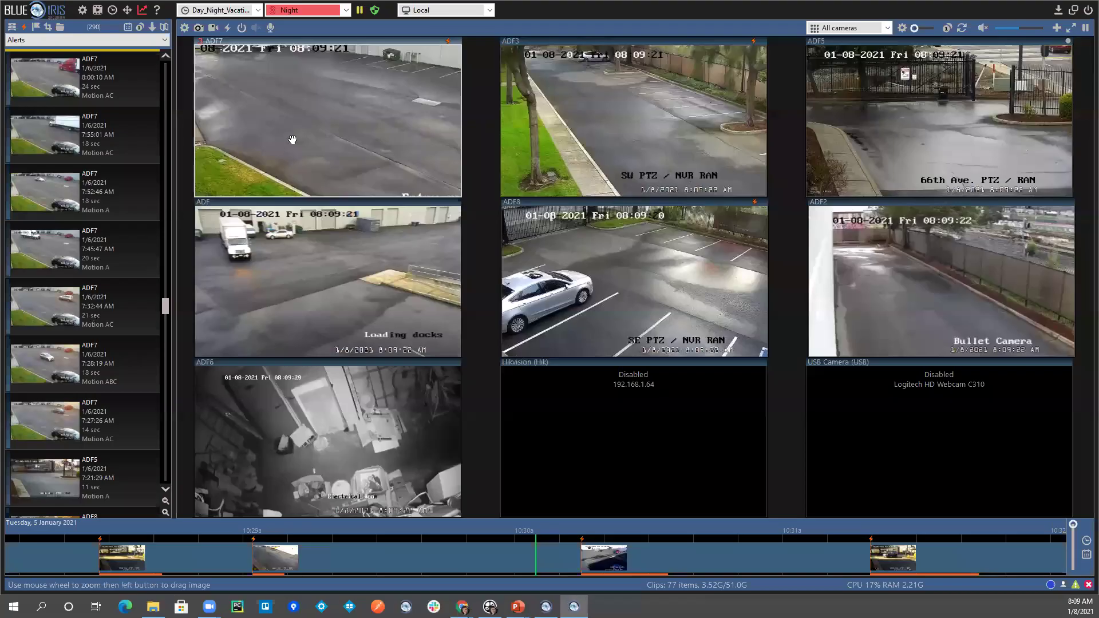
key(alt+Tab)
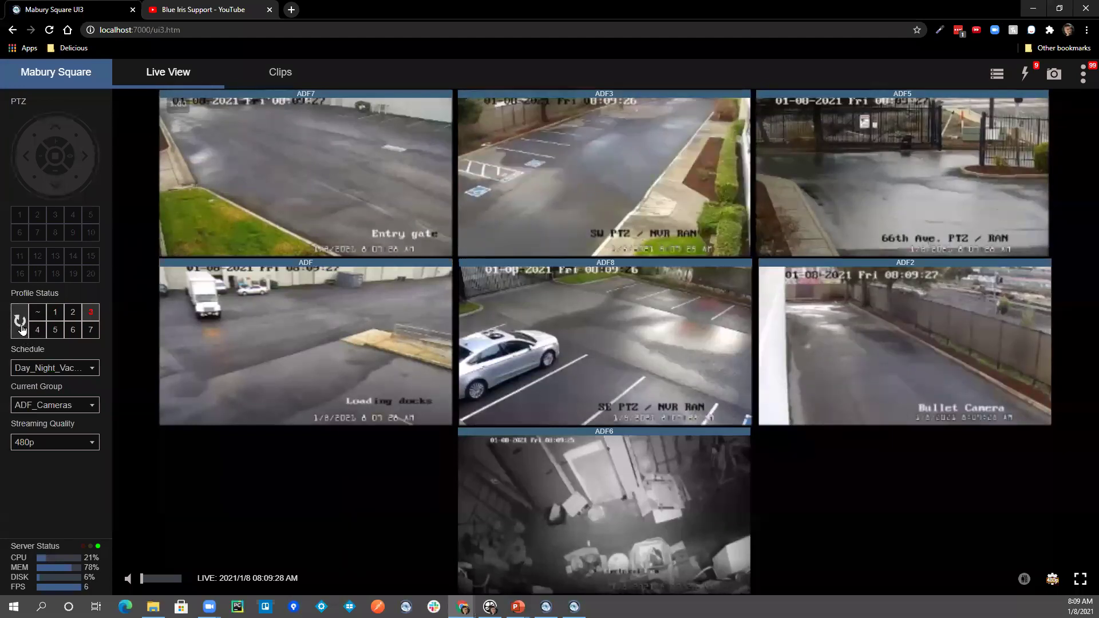
click(48, 316)
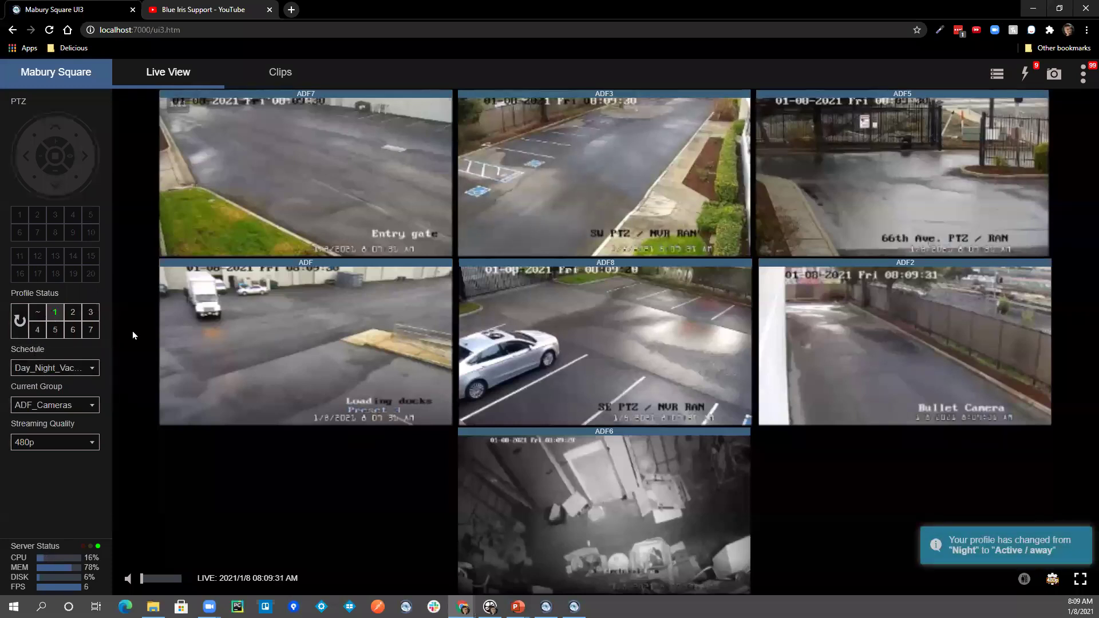
Switch to the Blue Iris console, examine its schedule choices, and compare the schedule and profile controls with those in UI3.
key(alt+Tab)
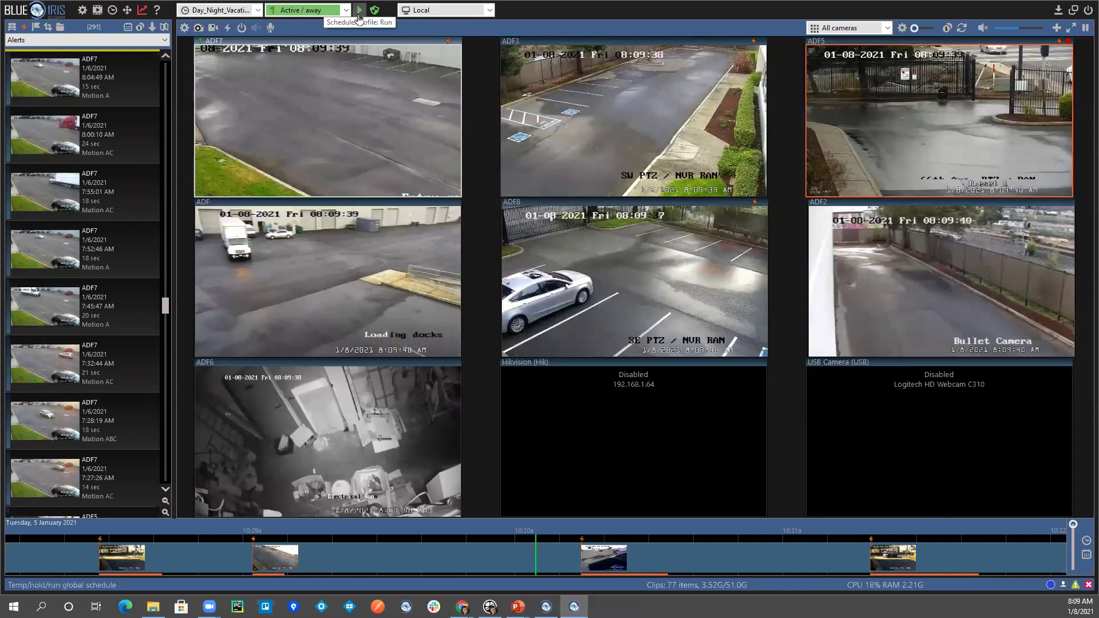
click(225, 10)
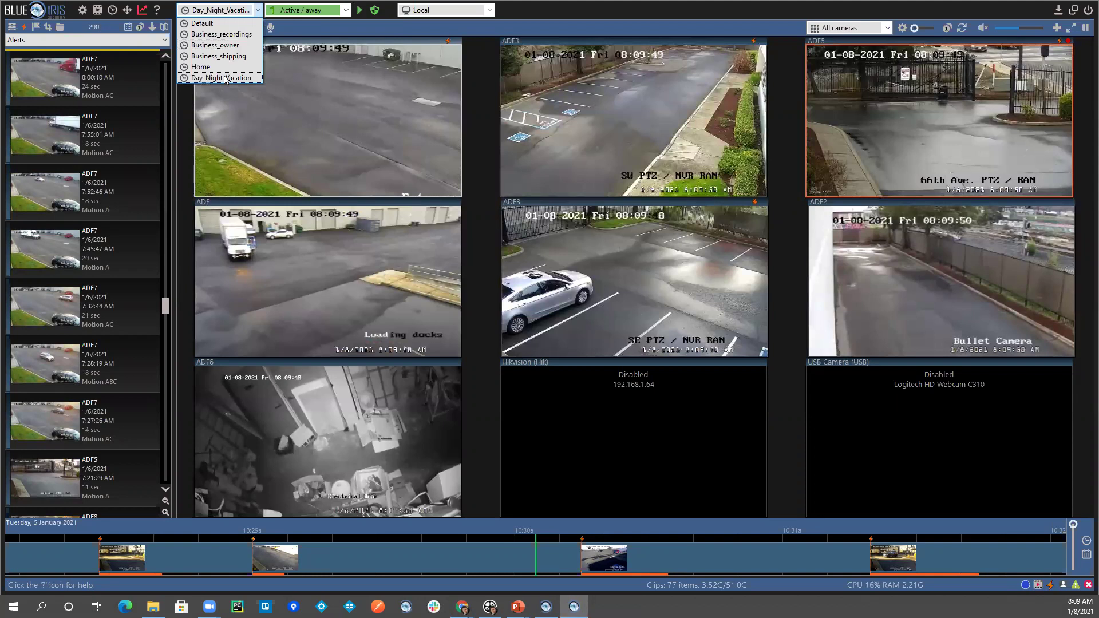
click(258, 12)
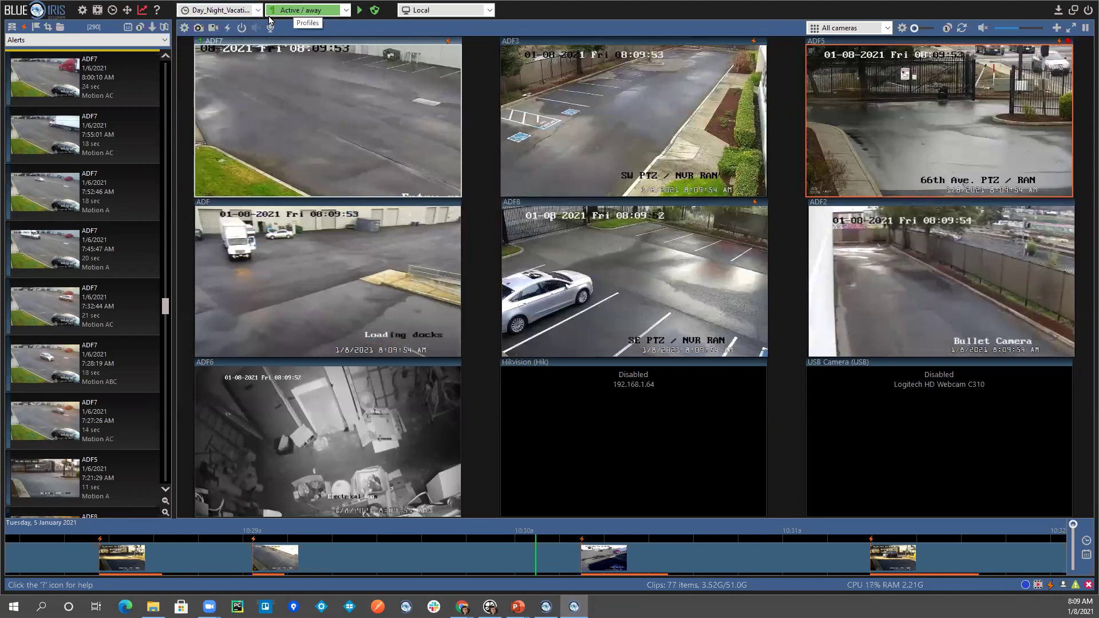
key(alt+Tab)
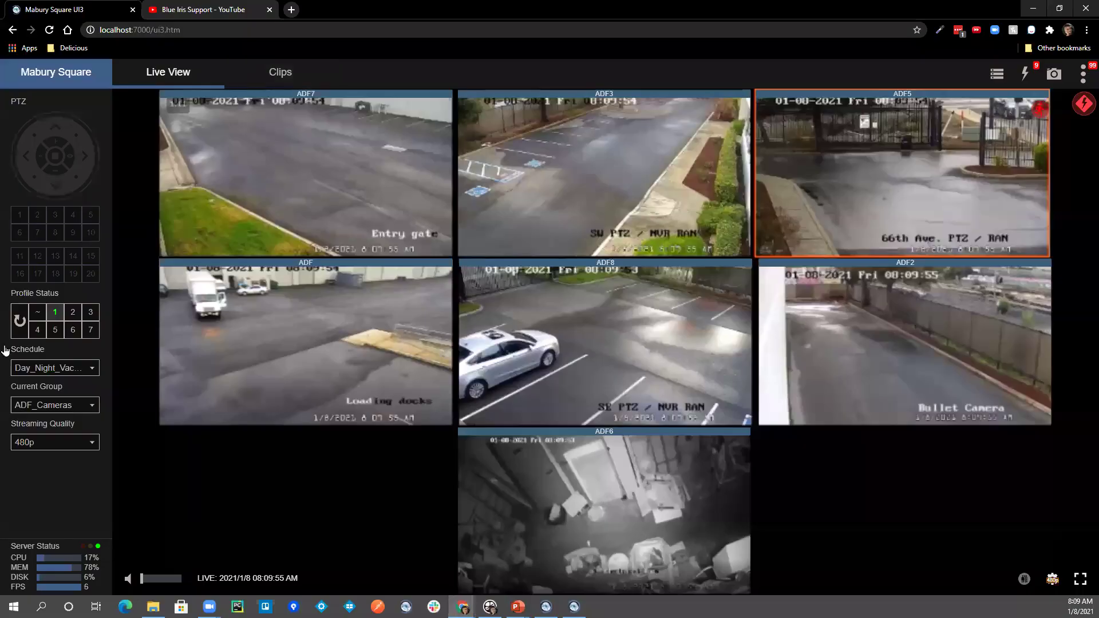
key(alt+Tab)
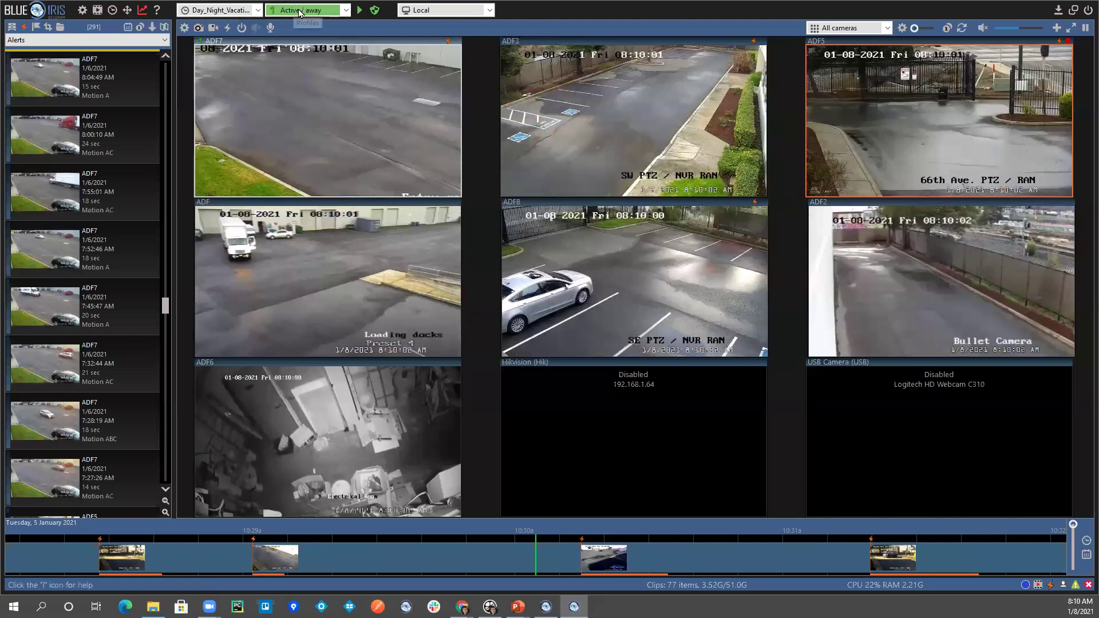
Return to UI3 and examine its schedule and camera group choices, keeping Day_Night_Vacation and ADF_Cameras.
key(alt+Tab)
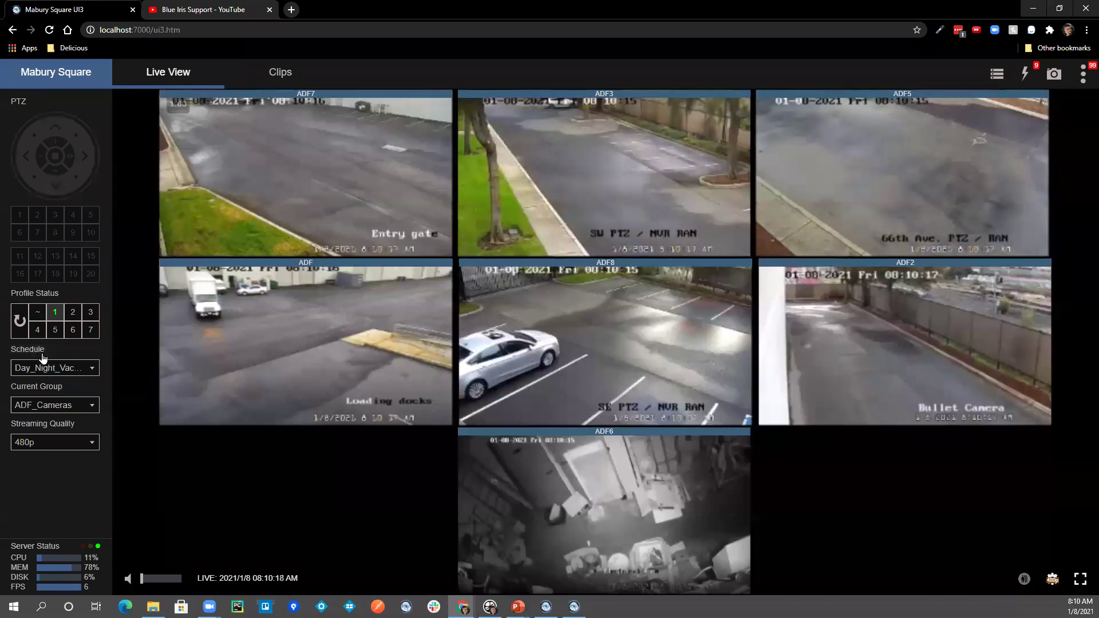
click(64, 370)
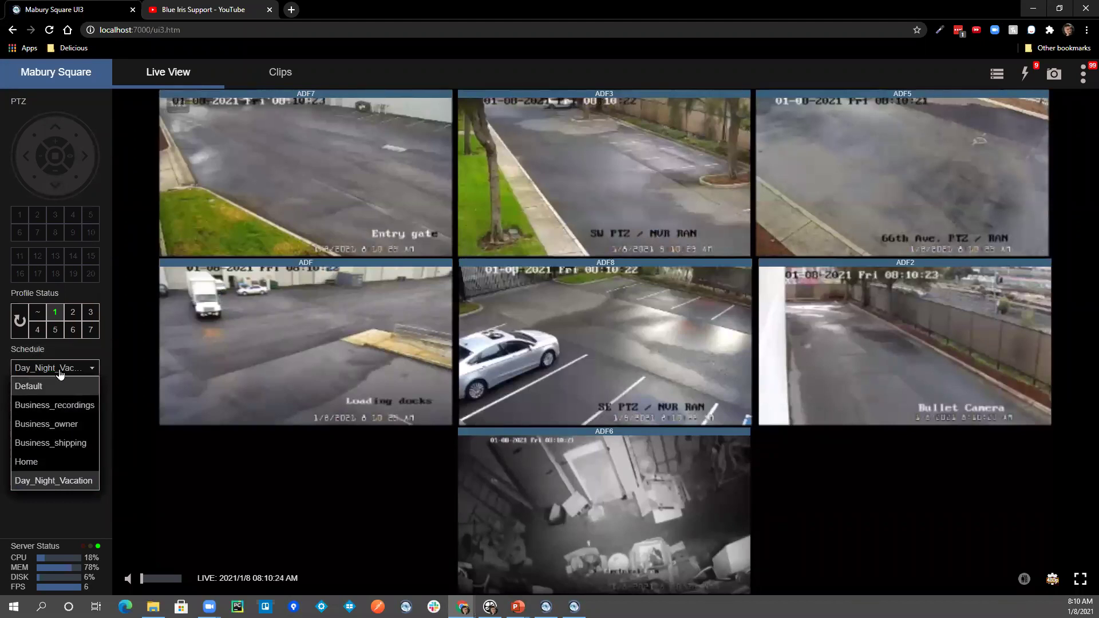
click(152, 477)
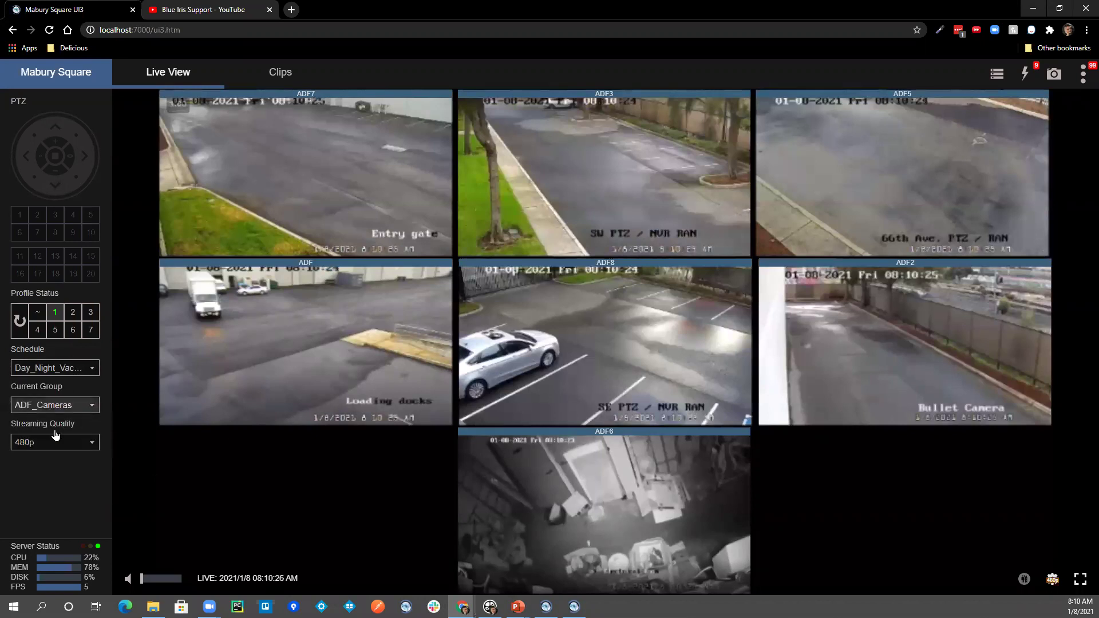
click(73, 405)
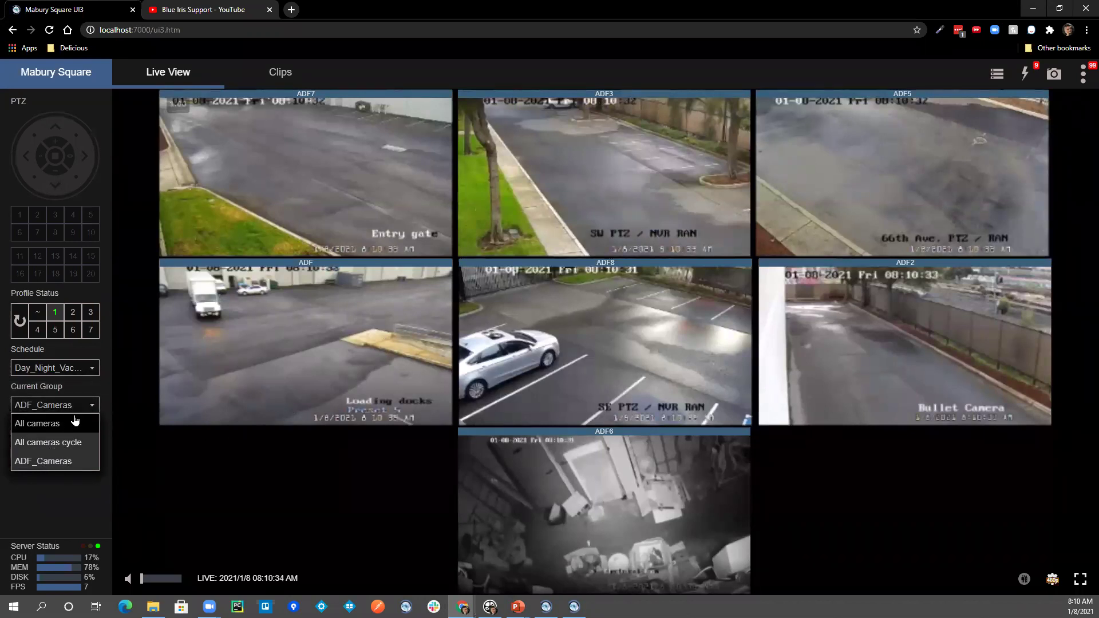
click(157, 483)
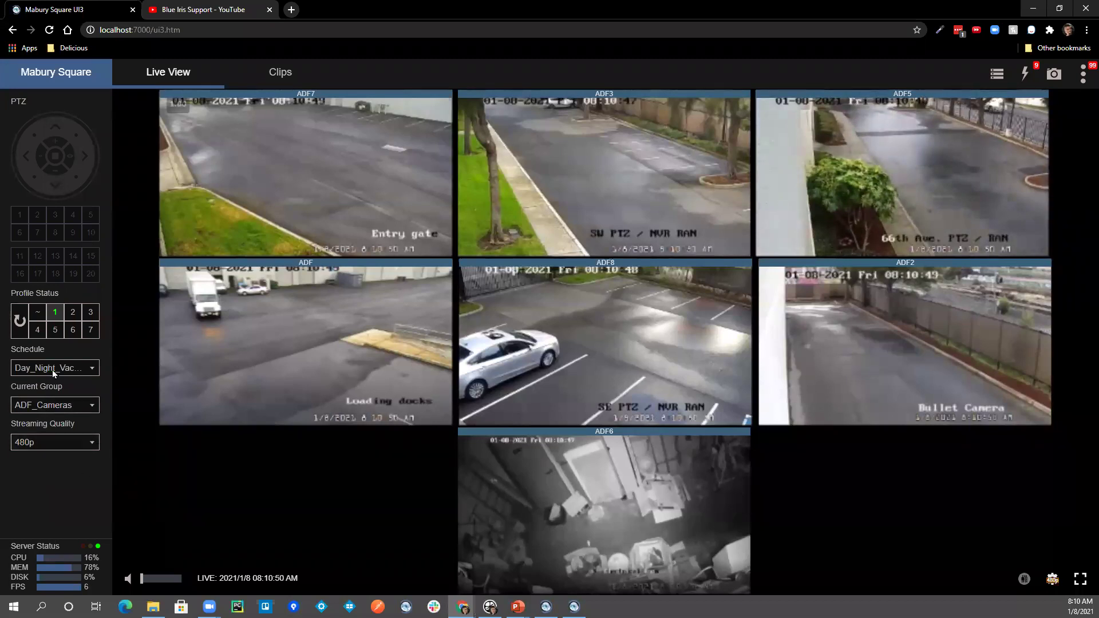
Show all clips for ADF_Cameras in UI3, and switch the clip list to alerts.
click(997, 76)
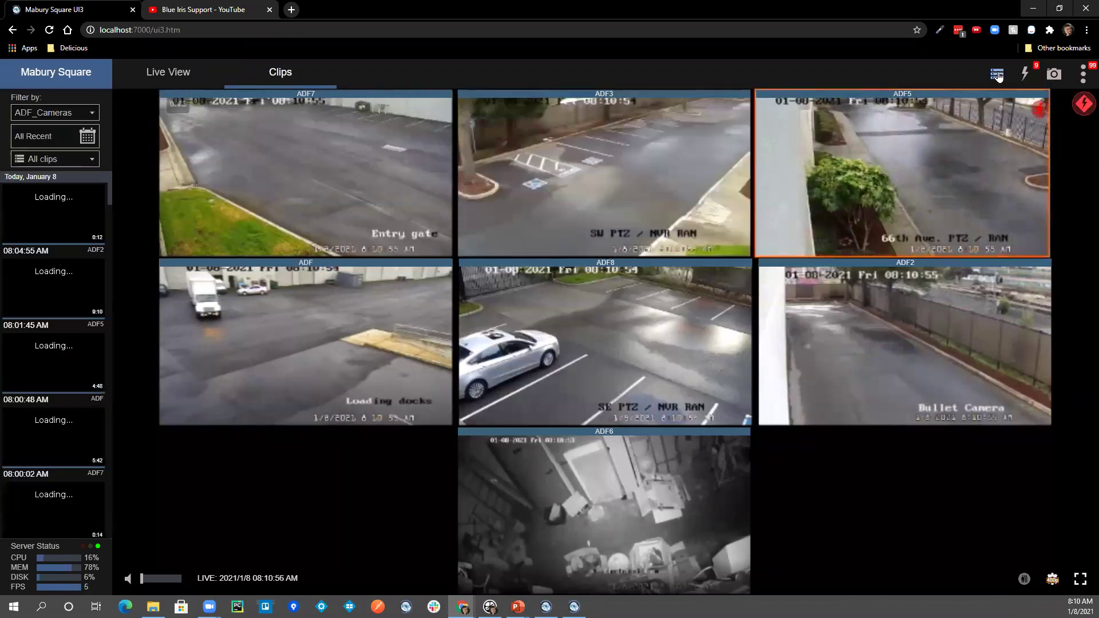
mouse_move(106, 204)
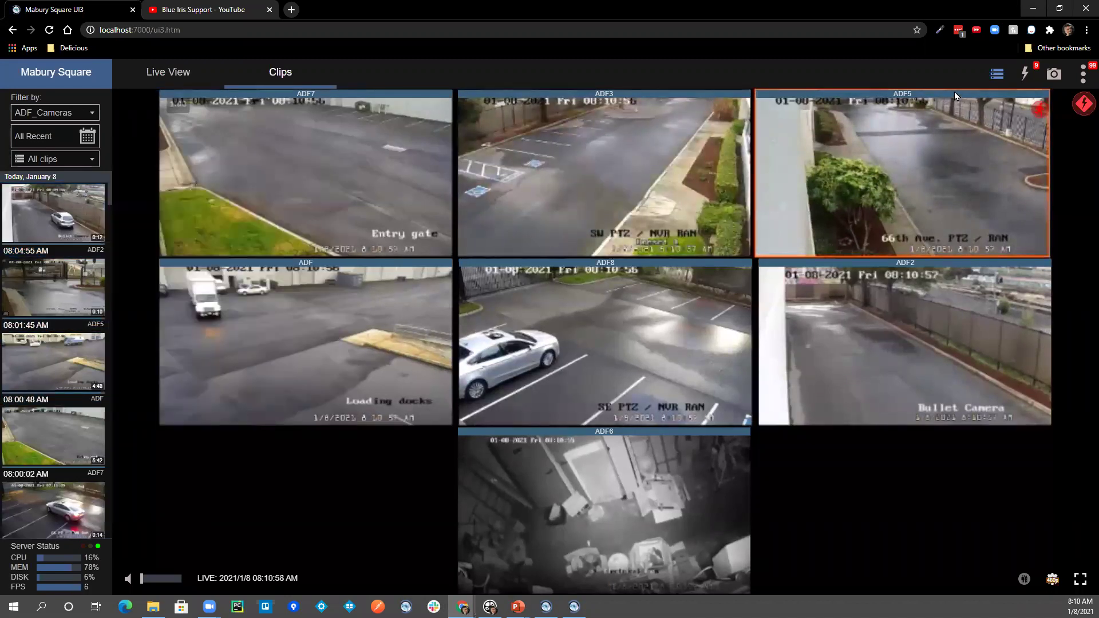
click(1025, 75)
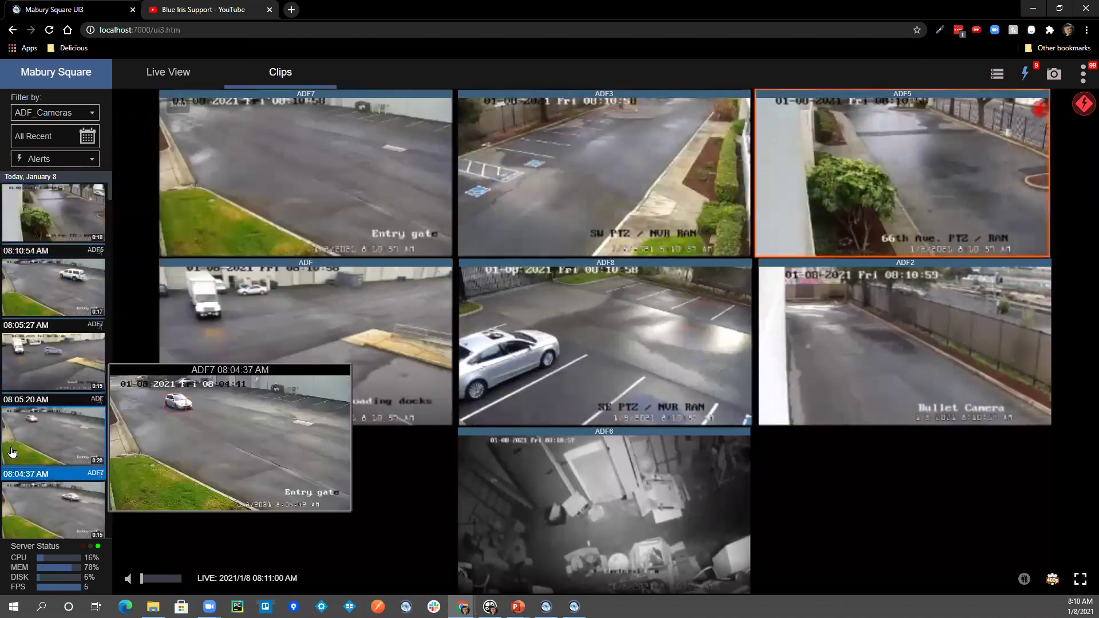
Save the current ADF_Cameras image to disk and view the downloaded picture.
click(1054, 74)
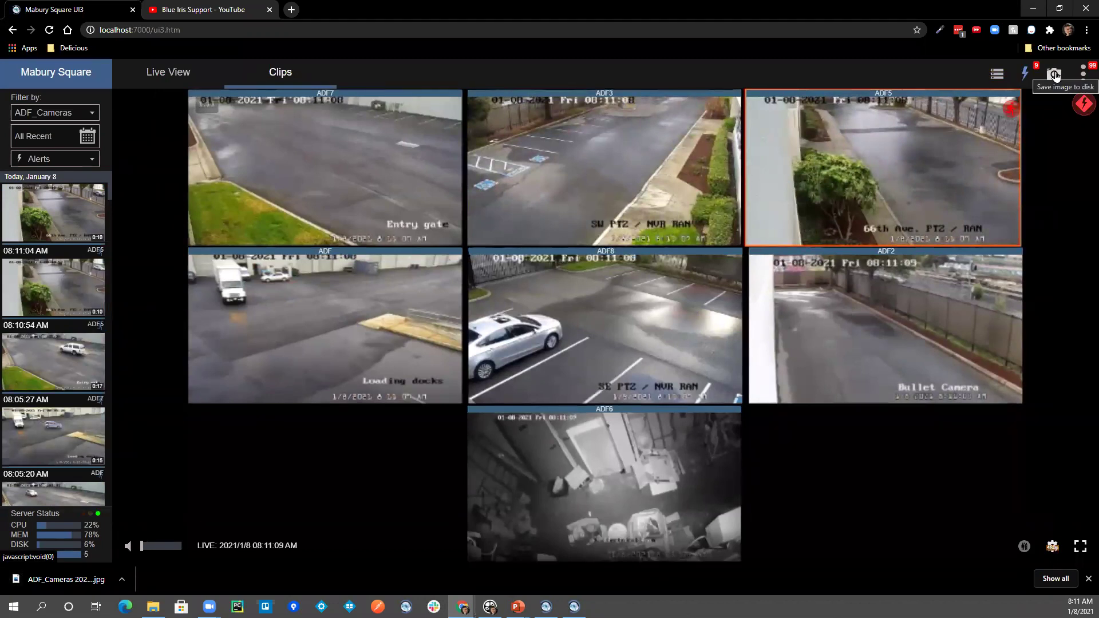
click(68, 581)
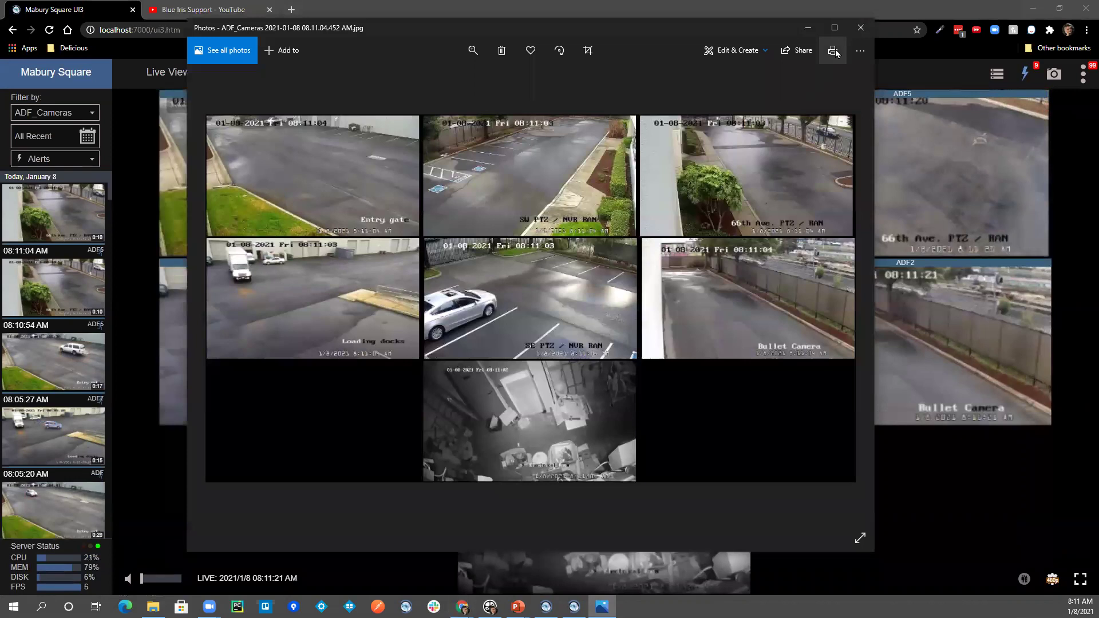
click(860, 29)
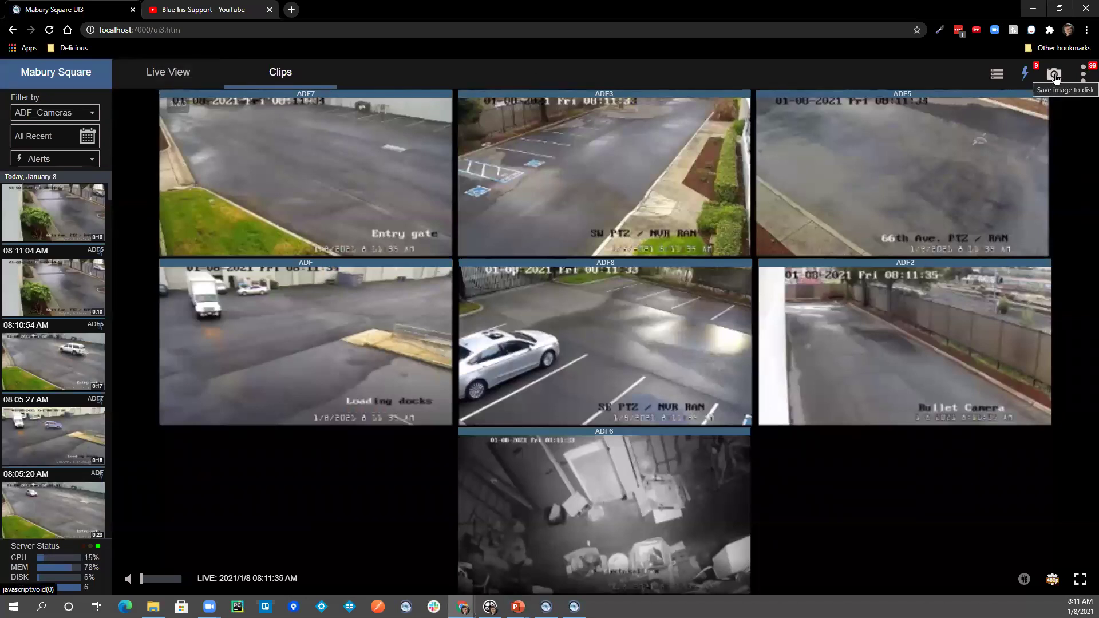
Return to the live view and look over UI3's main options and the commands available for the ADF3 camera.
click(168, 73)
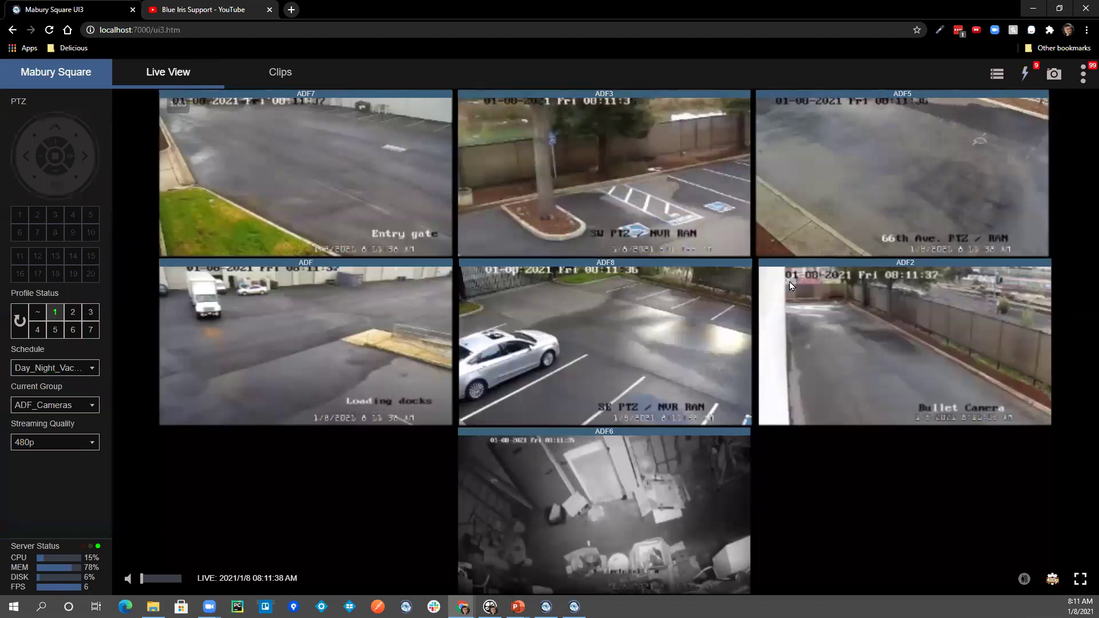
click(1083, 76)
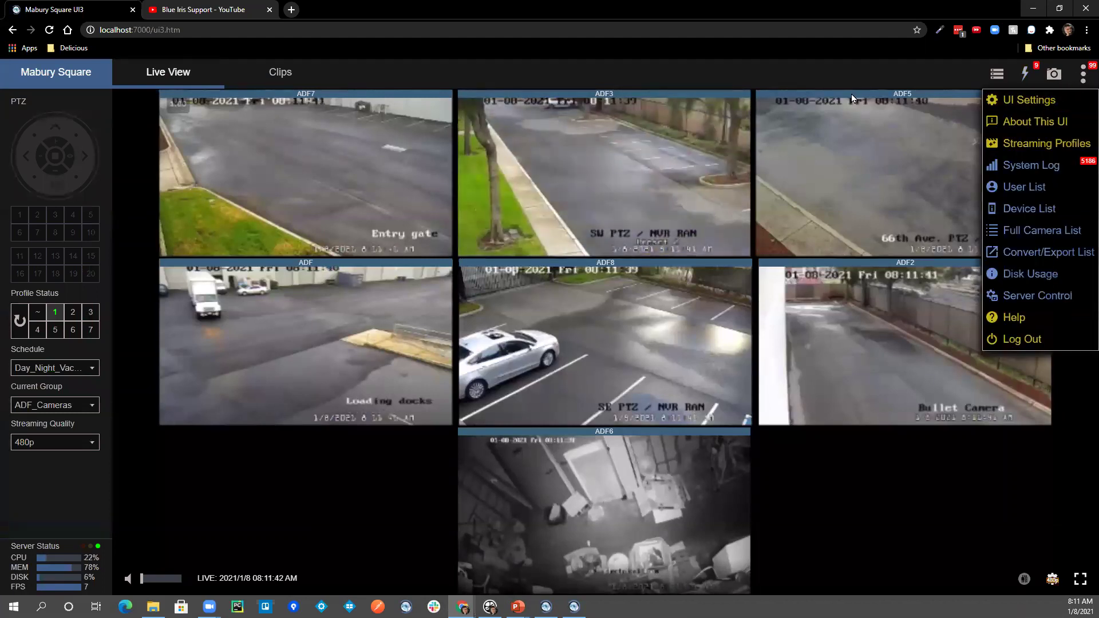
click(799, 507)
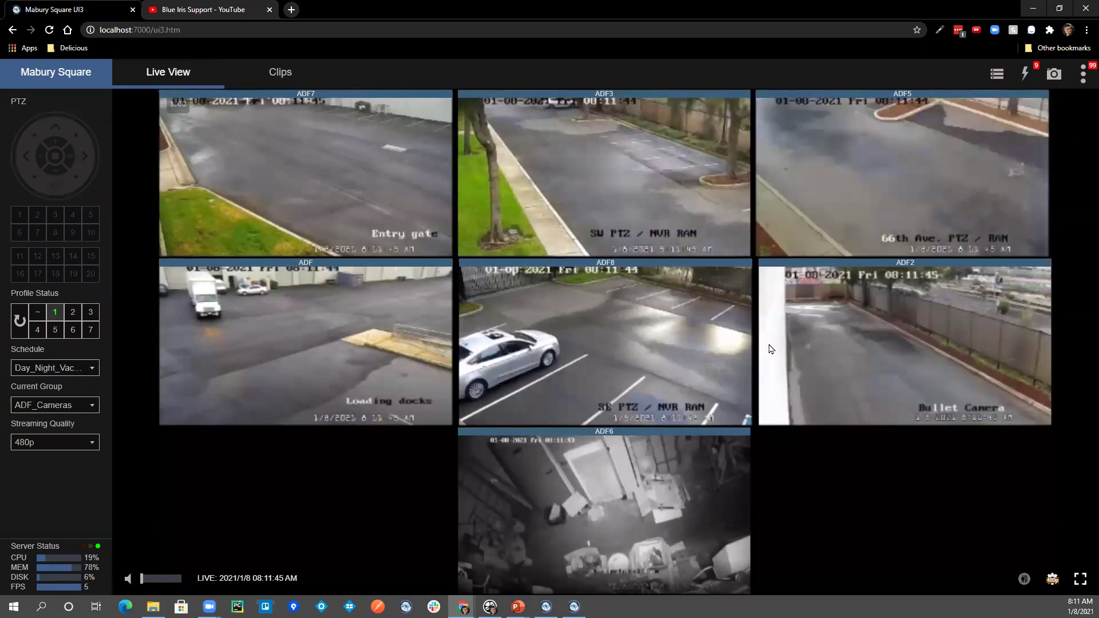
right_click(591, 147)
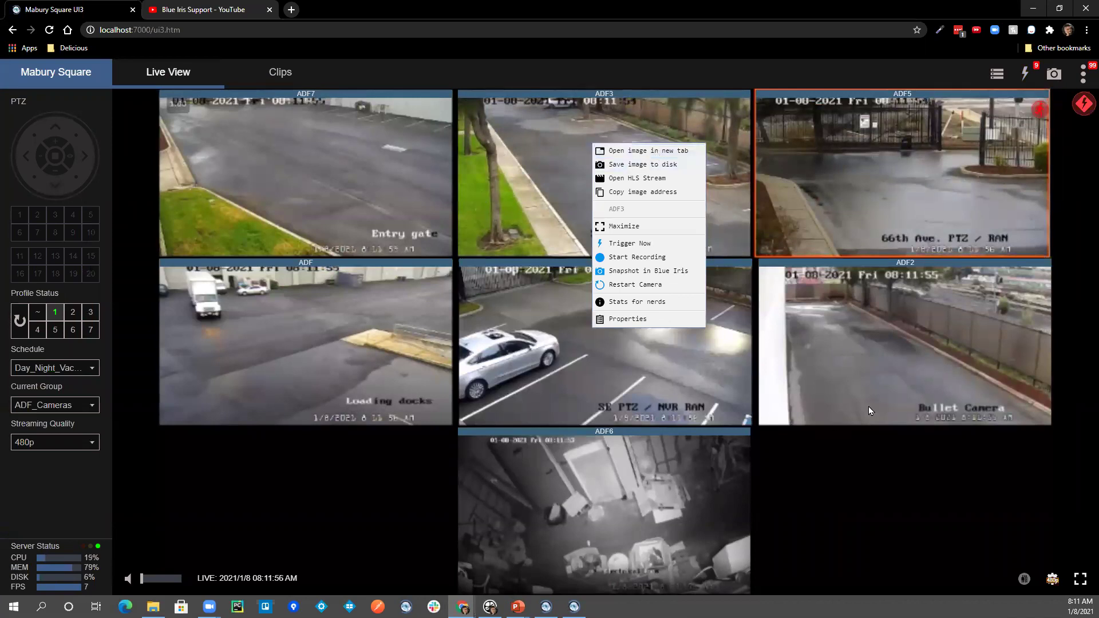
click(880, 500)
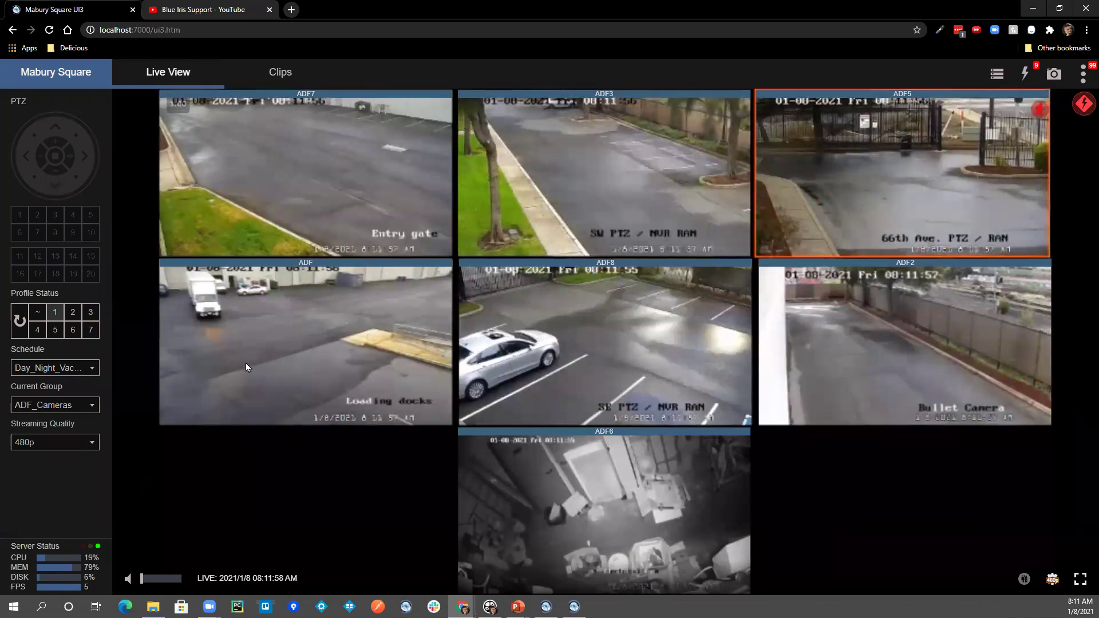
Open the live image in a new browser tab, compare it with the live view, and close the extra tabs.
right_click(287, 318)
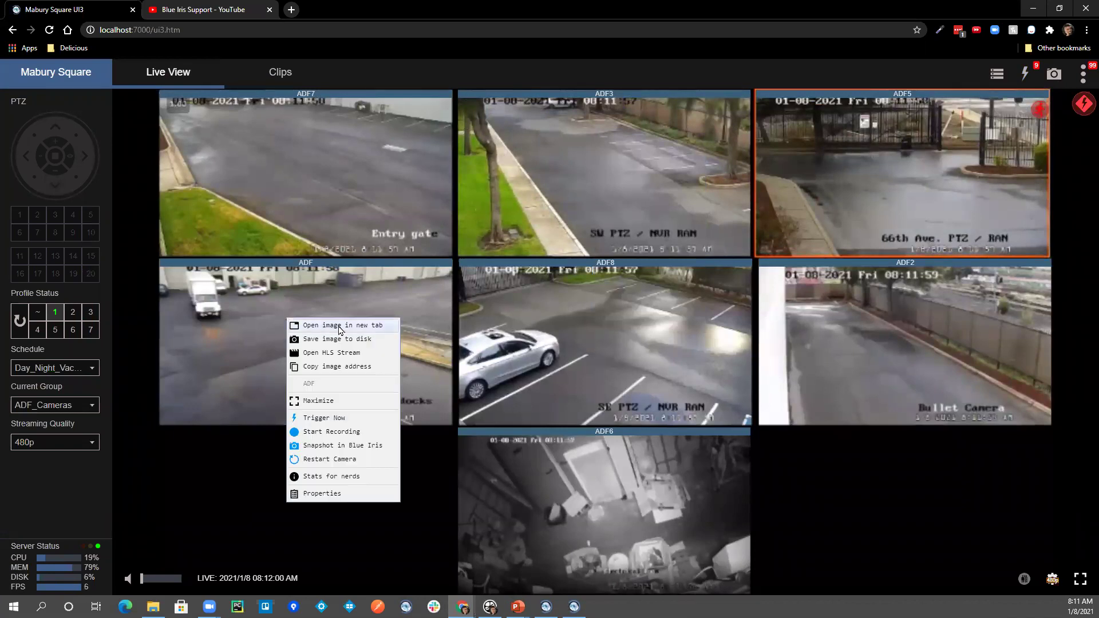
click(320, 325)
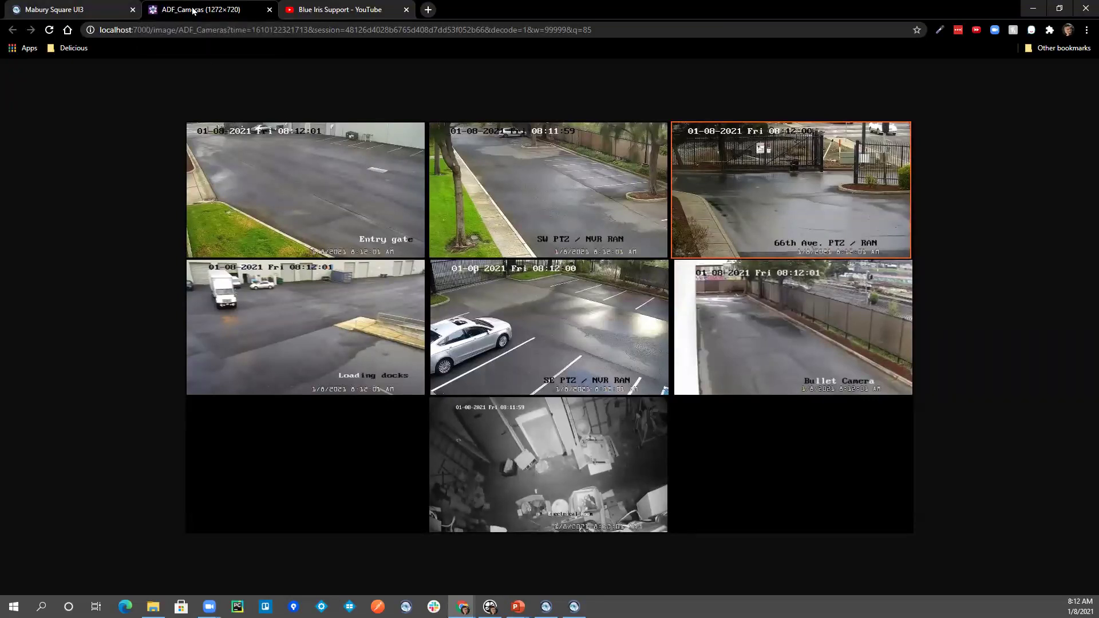
click(318, 10)
click(224, 7)
click(104, 9)
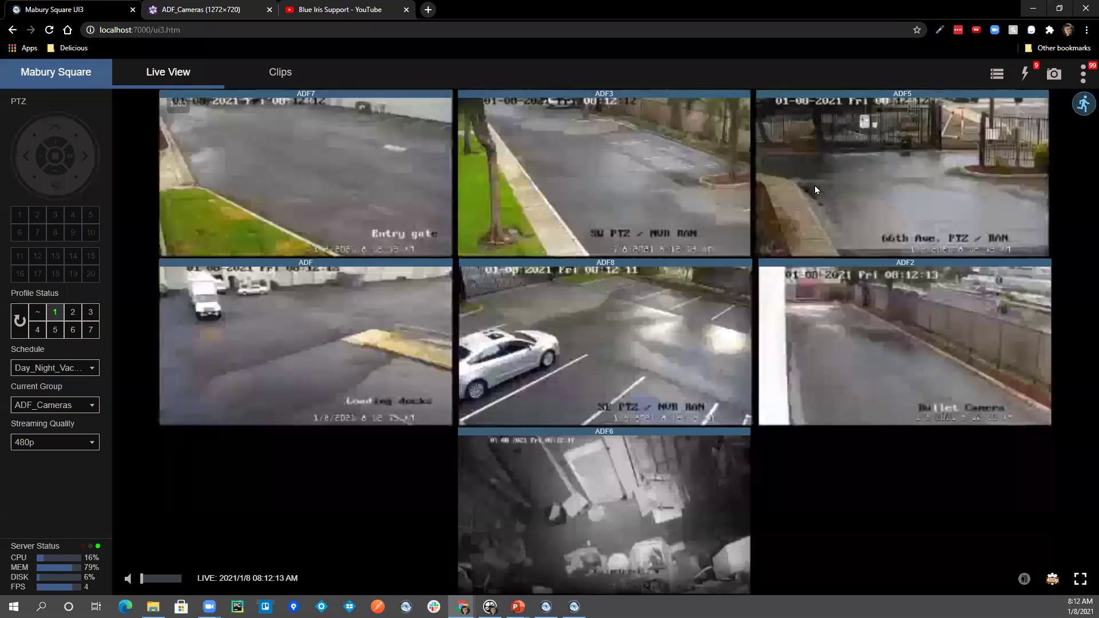
click(201, 12)
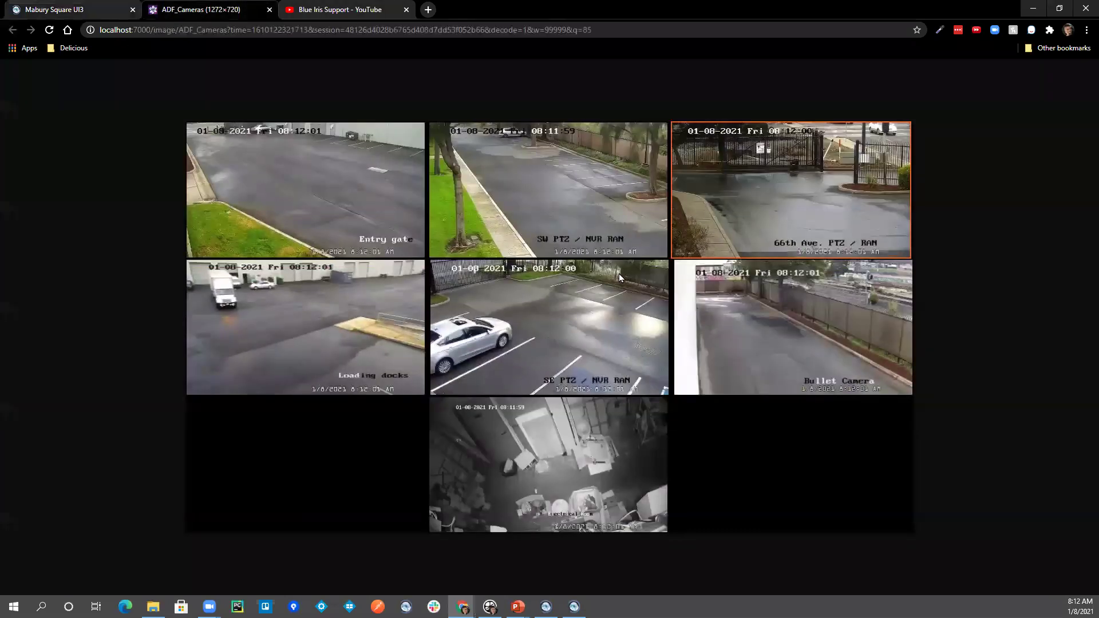
click(269, 9)
click(269, 9)
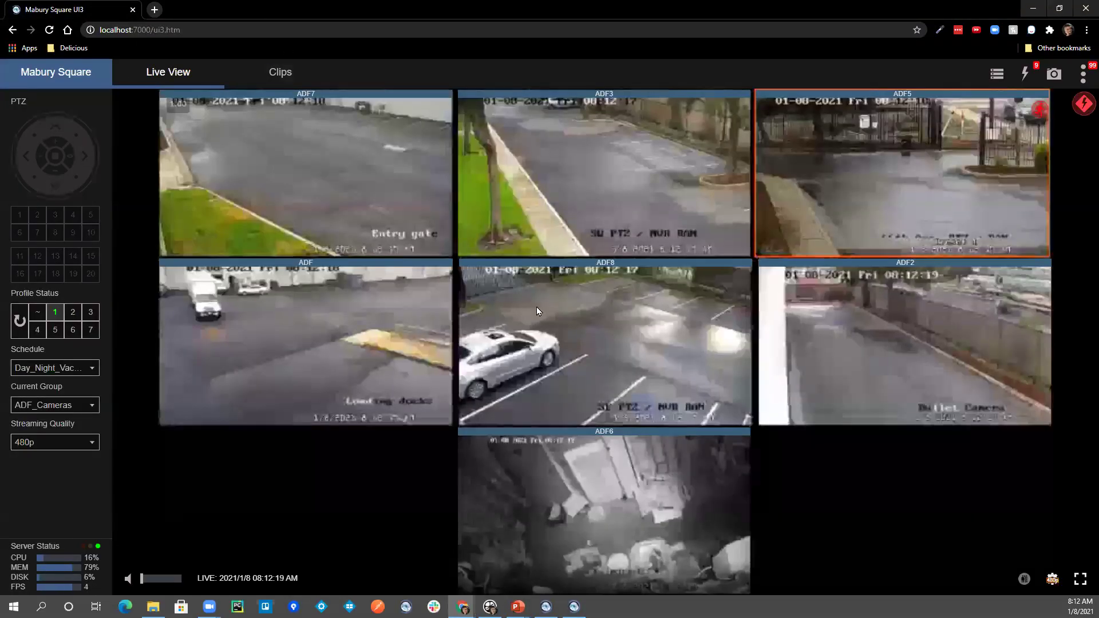
Save the live image to disk using the ADF3 camera's own commands, and view the downloaded picture.
right_click(610, 169)
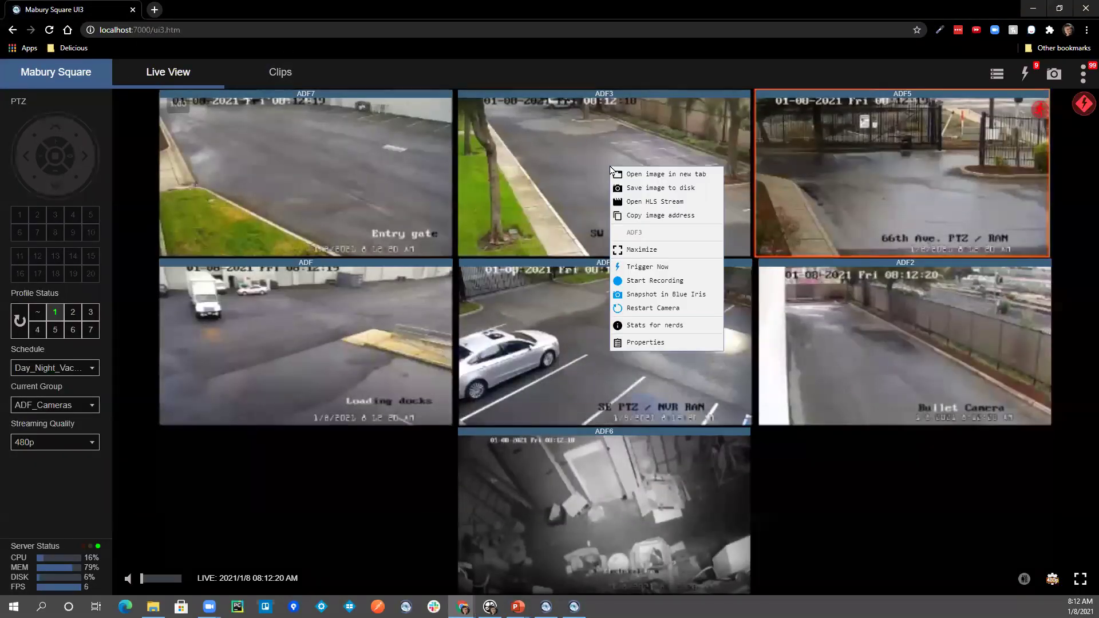
click(670, 193)
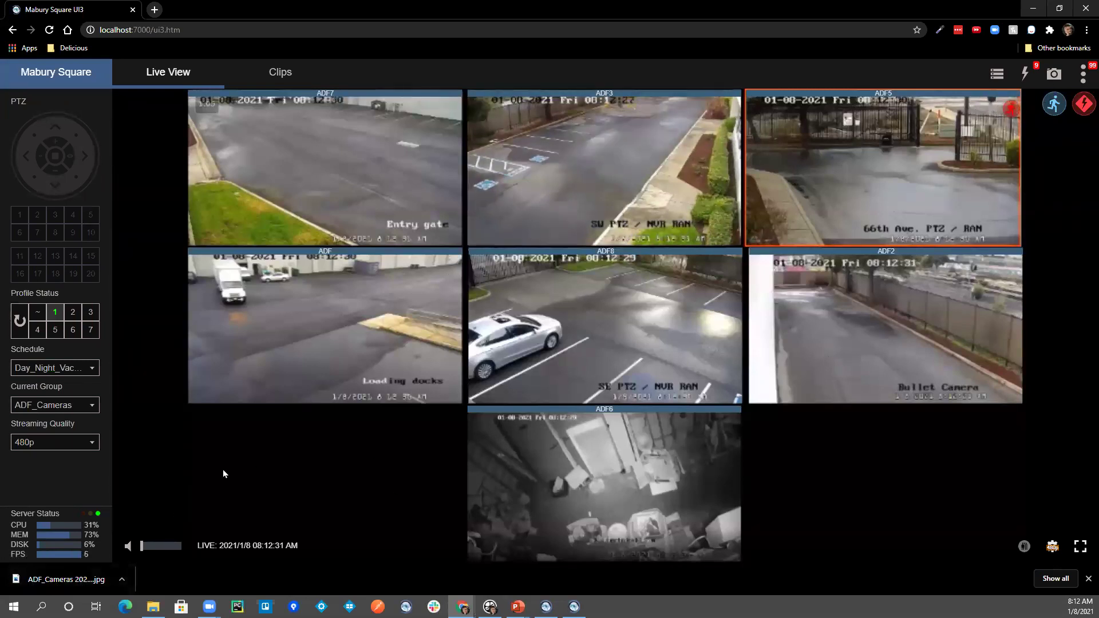
click(66, 579)
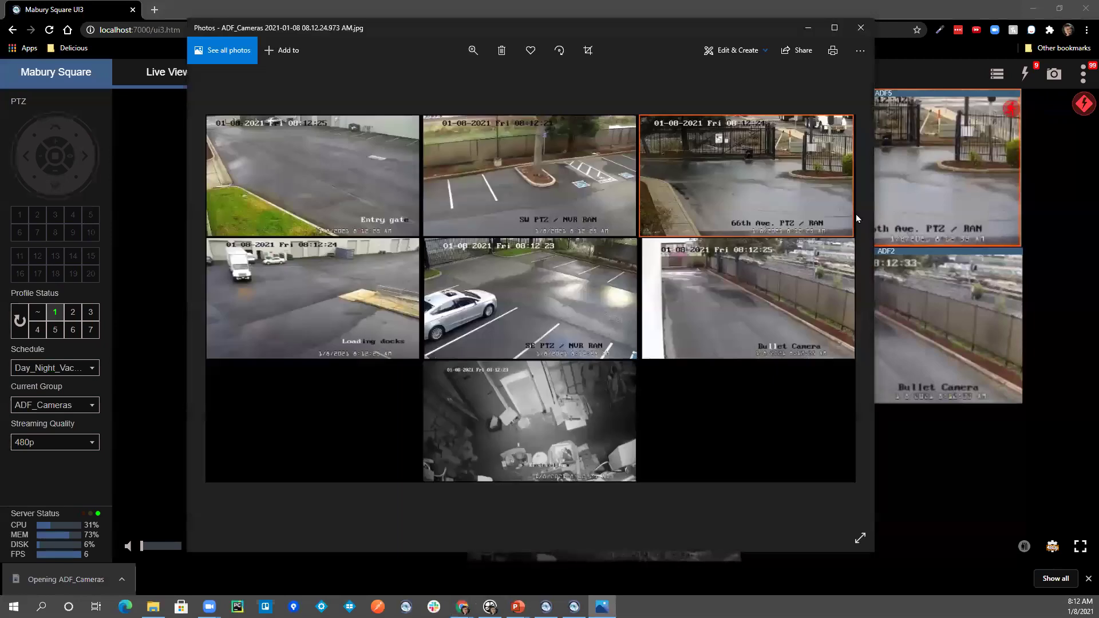
click(861, 28)
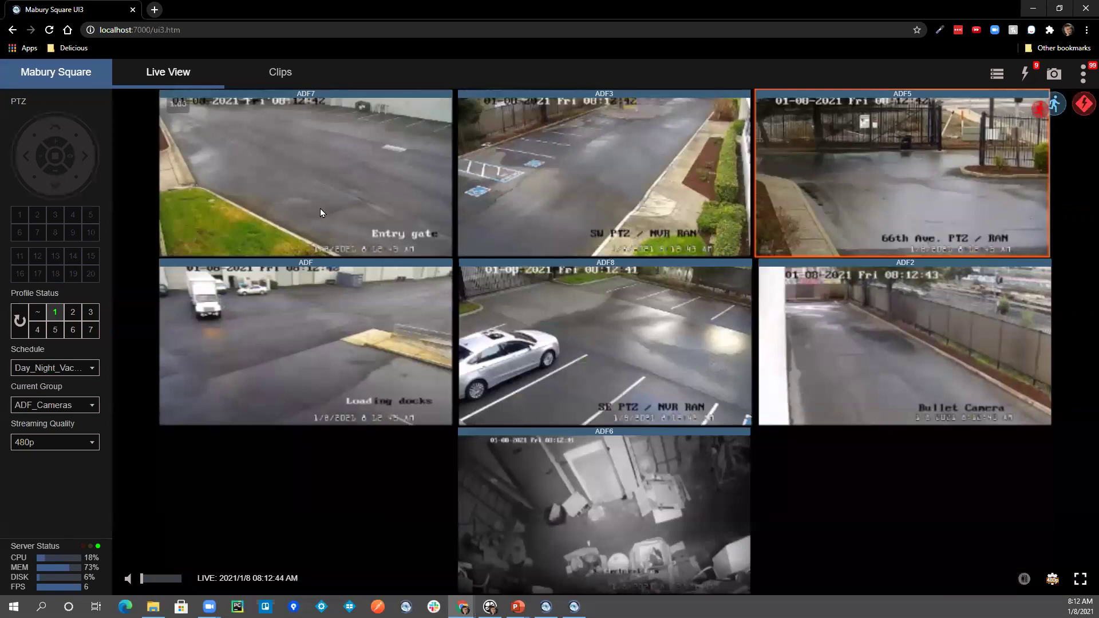
Enlarge the ADF3 camera in the live view, and return to the ADF_Cameras group view.
click(609, 180)
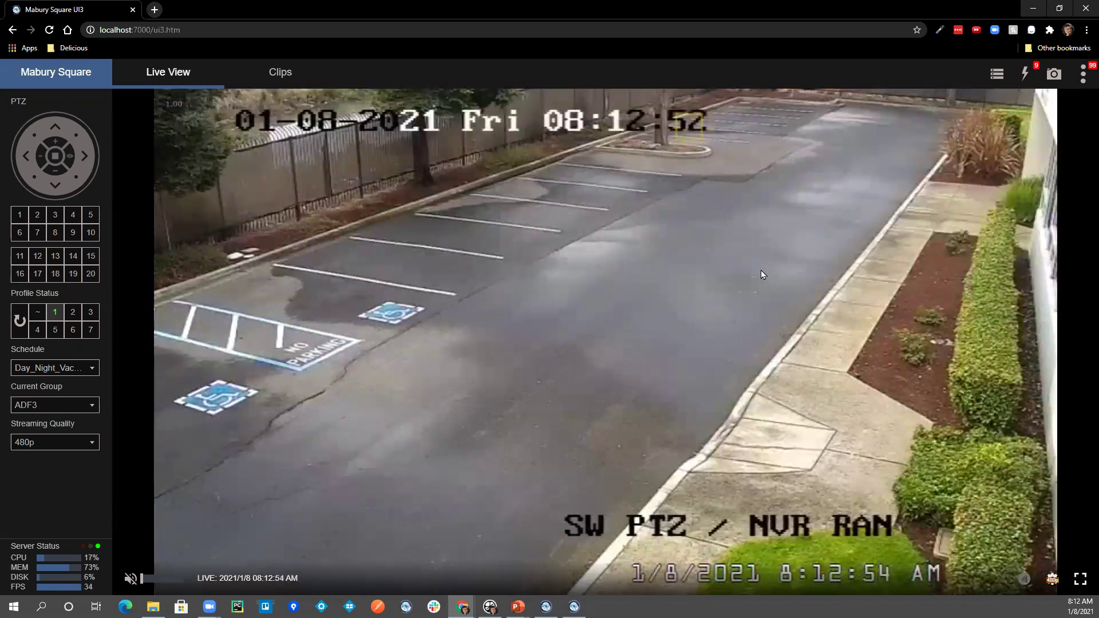
click(761, 204)
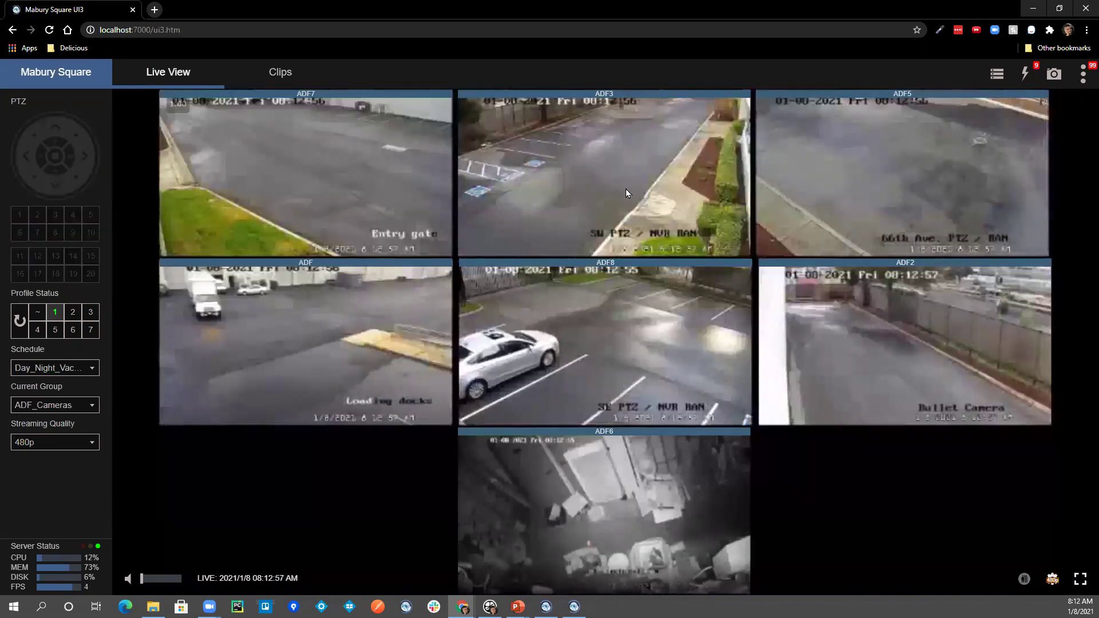
Copy the live image's address, including its session token, open it in a new browser tab to view the image, and close that tab.
right_click(617, 148)
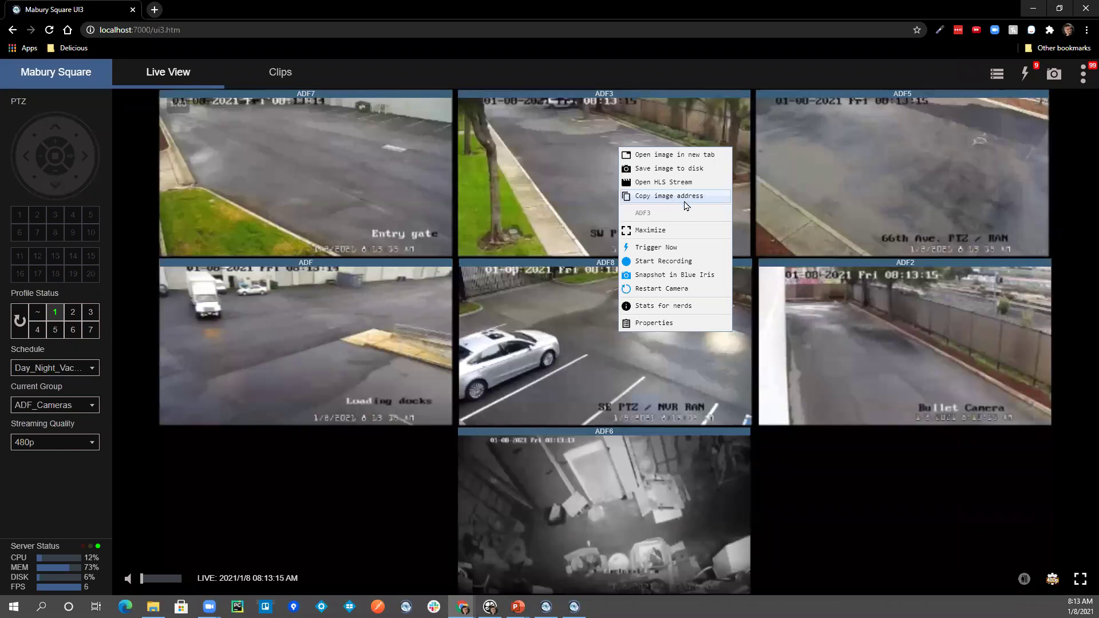
click(684, 202)
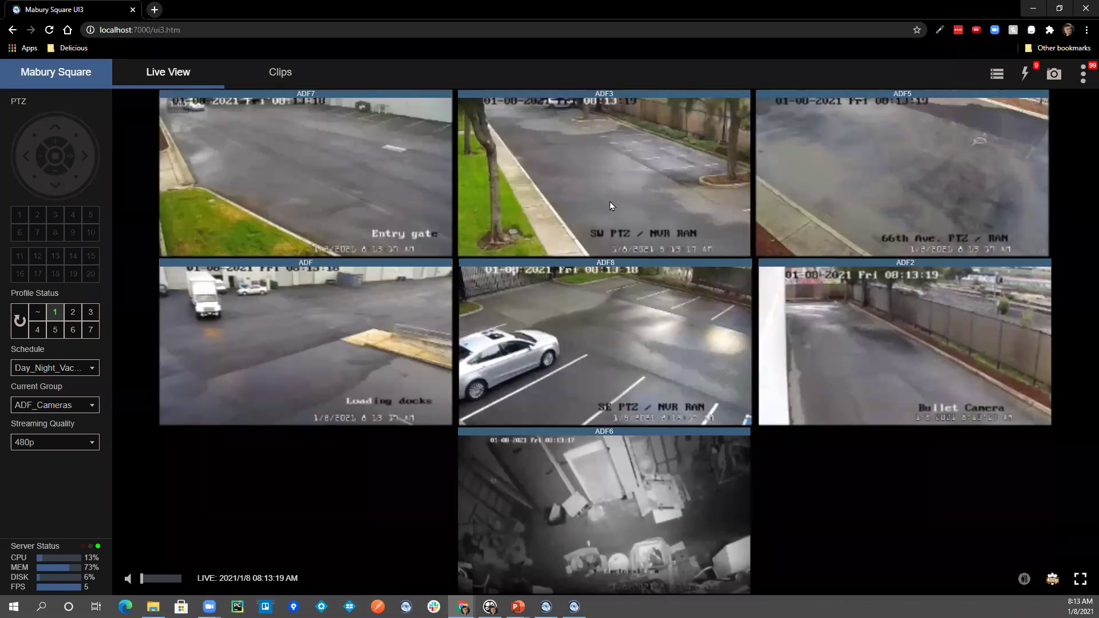
click(151, 8)
click(301, 29)
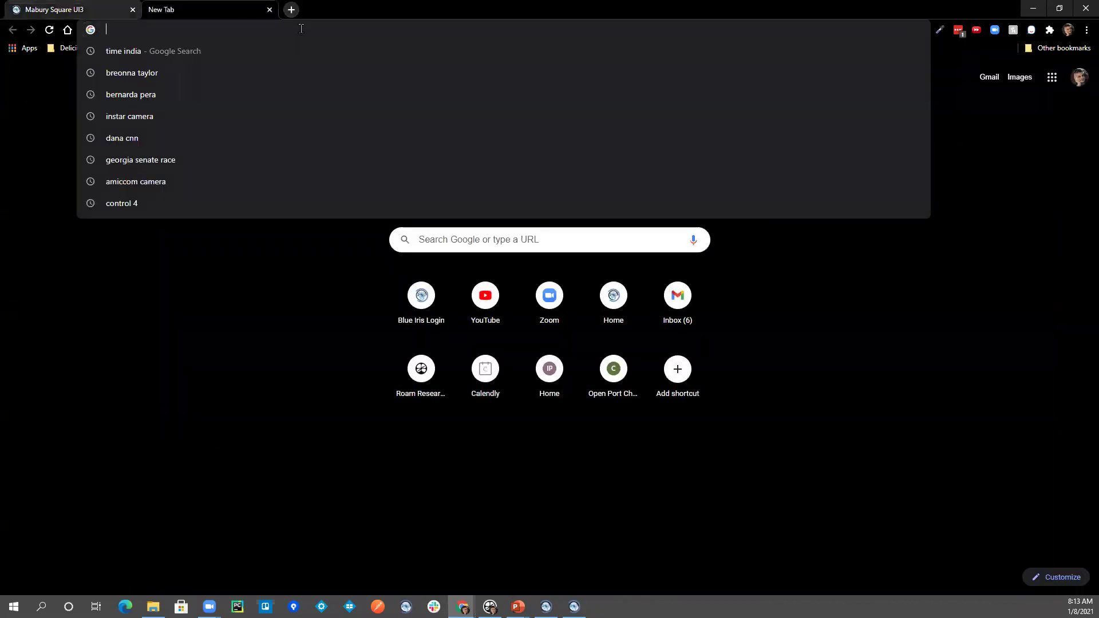
key(ctrl+v)
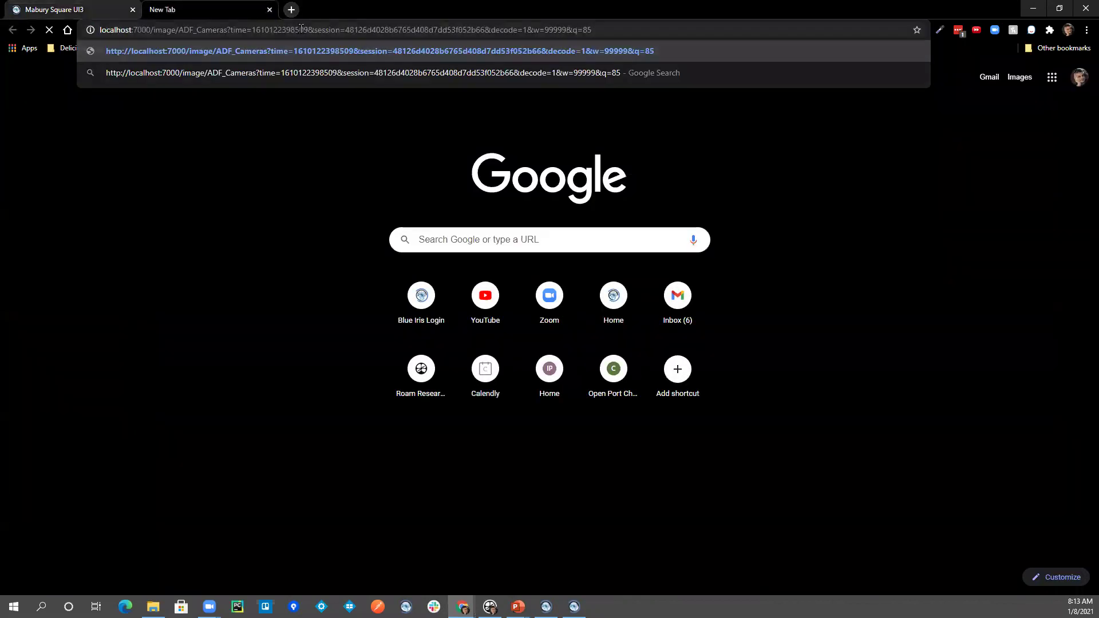
key(Return)
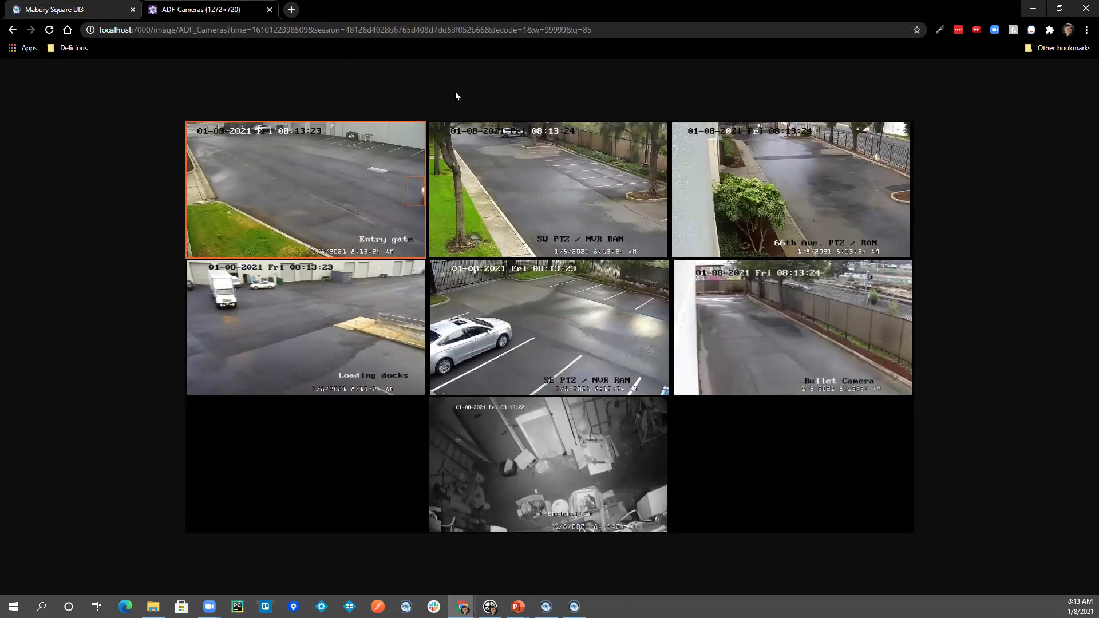
click(269, 11)
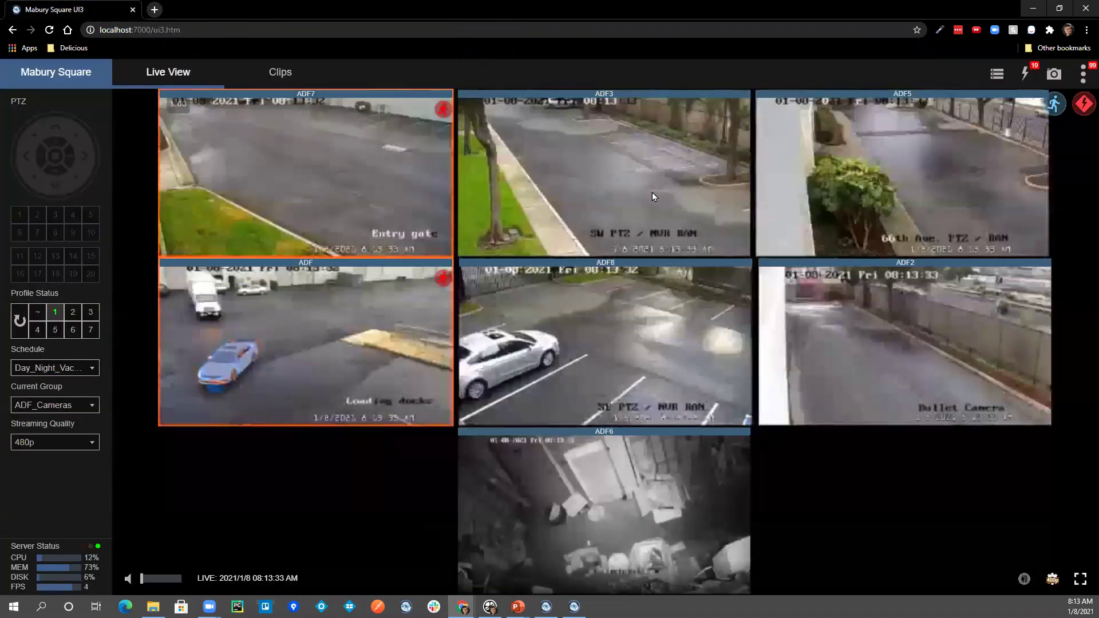
Look over the ADF3 camera's commands, enlarge that camera in the live view, and return to the ADF_Cameras group view.
right_click(602, 137)
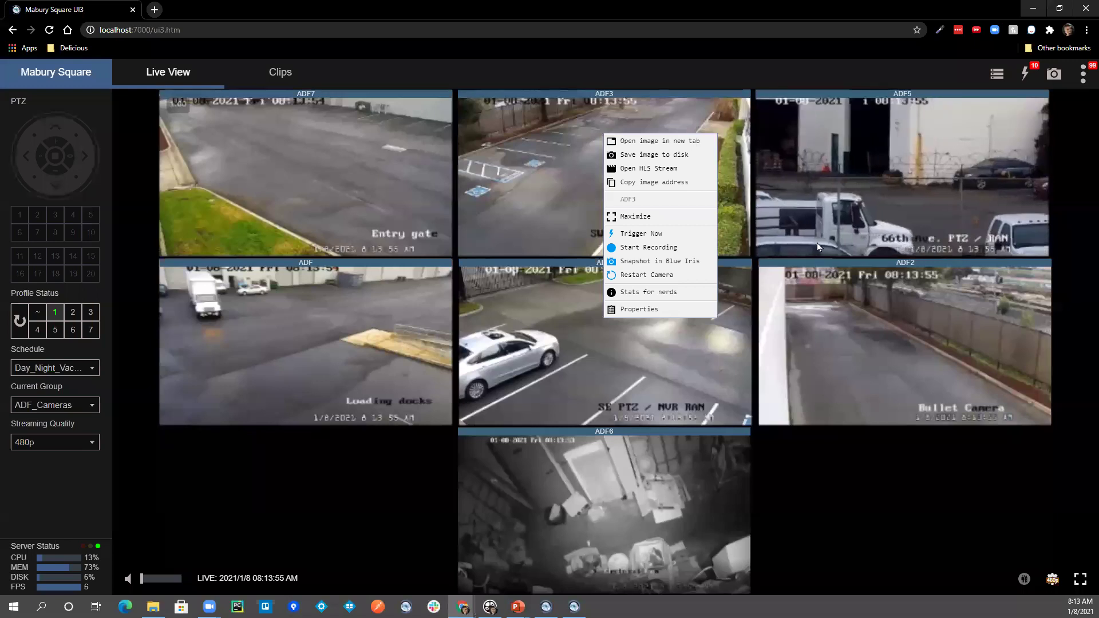
click(724, 67)
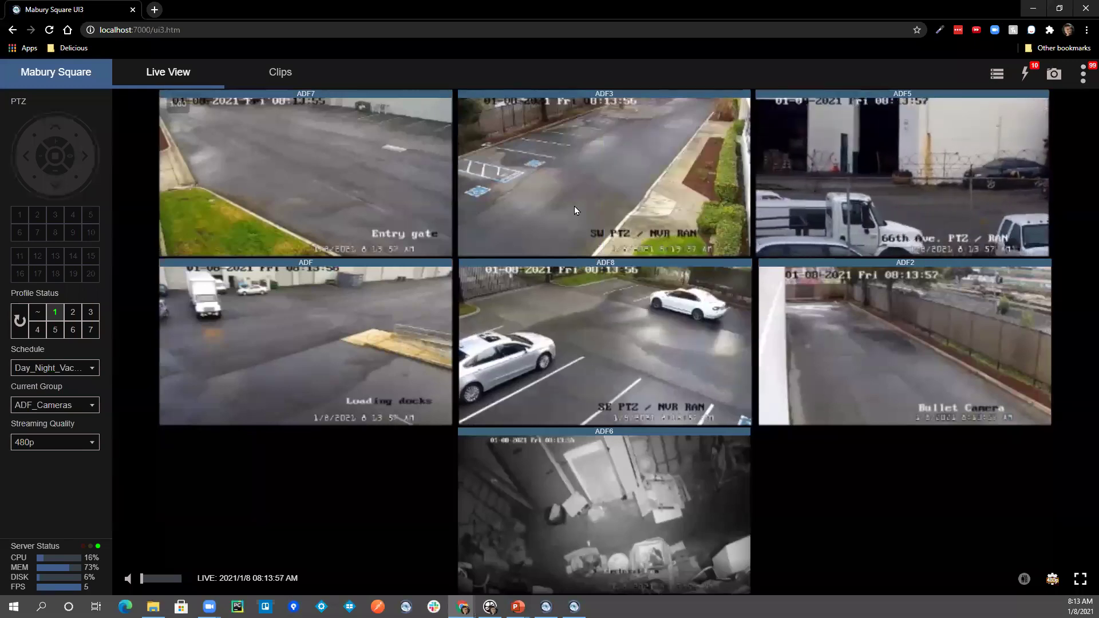
right_click(551, 154)
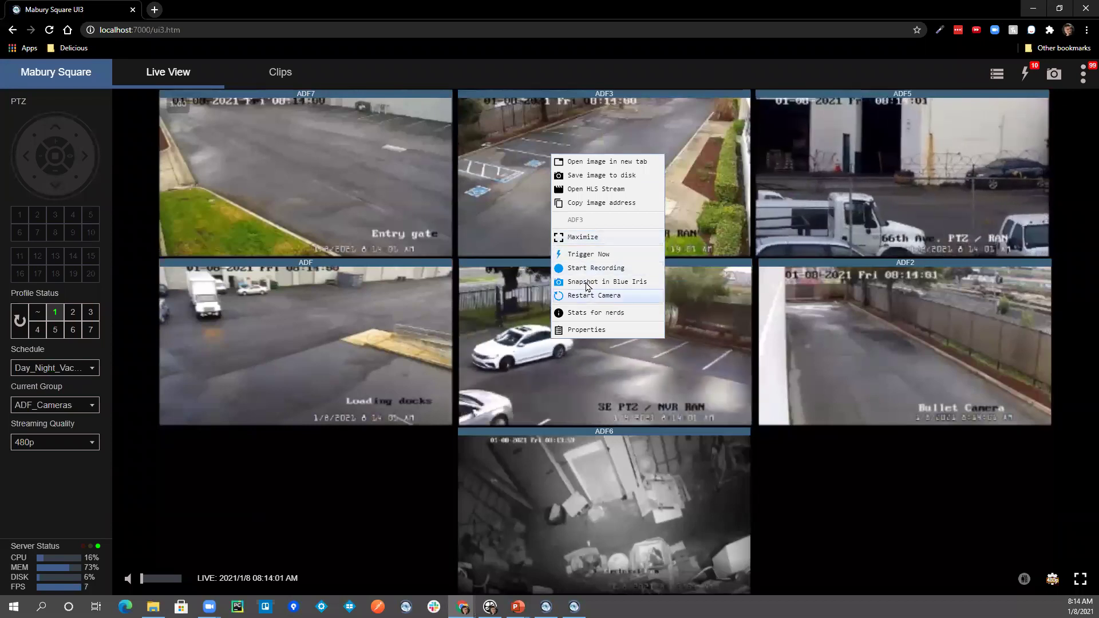
click(534, 105)
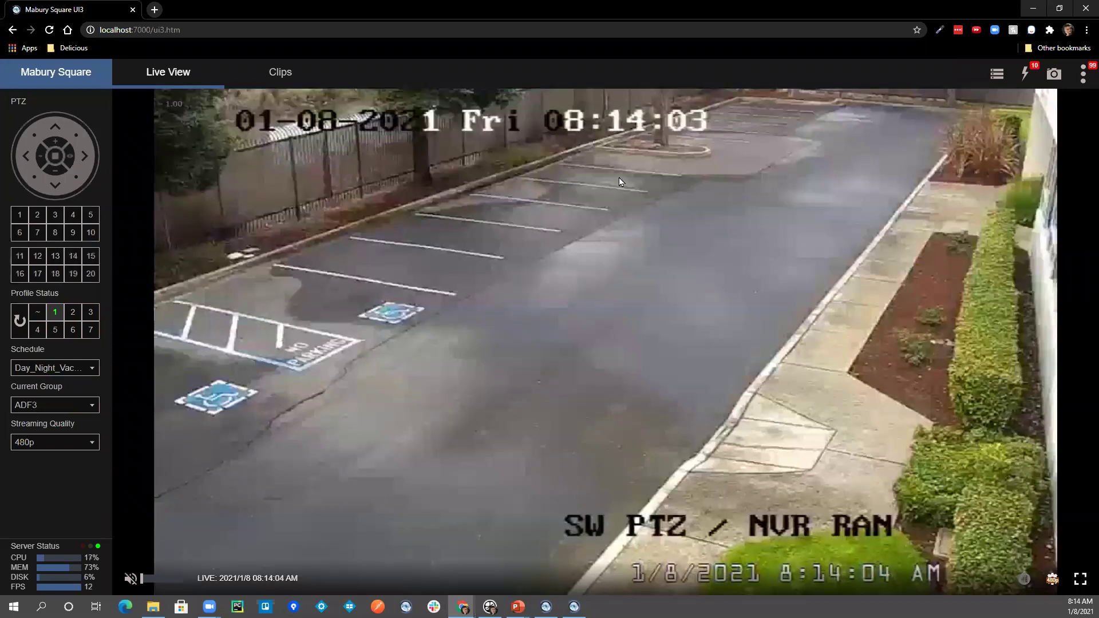
click(611, 213)
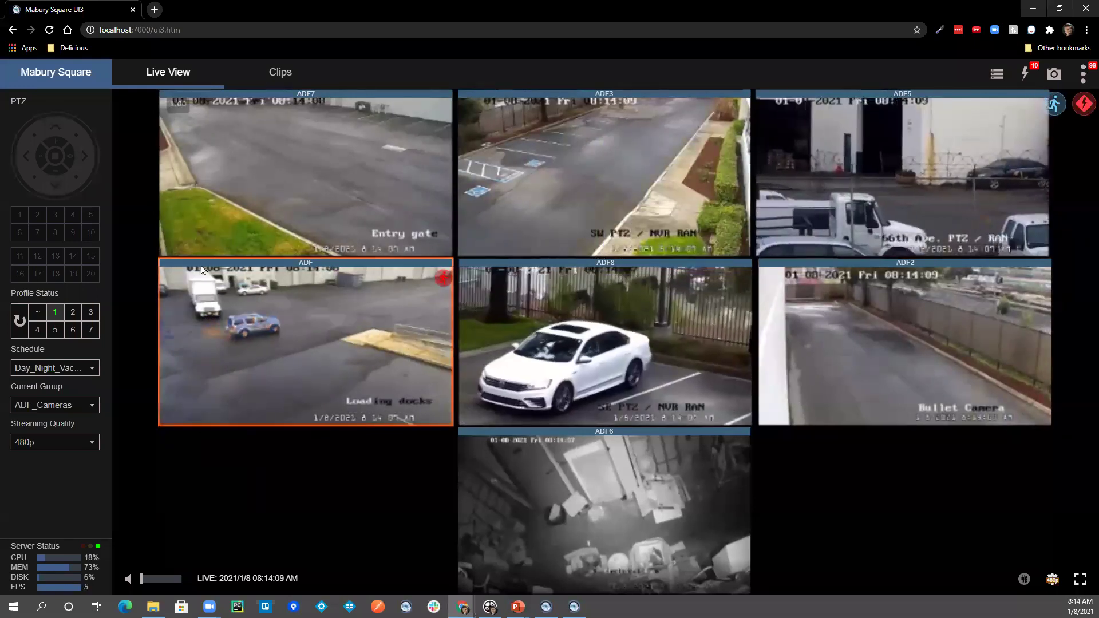
Open the ADF3 camera's properties, reposition the window over the upper cameras, and examine the Information section.
right_click(590, 174)
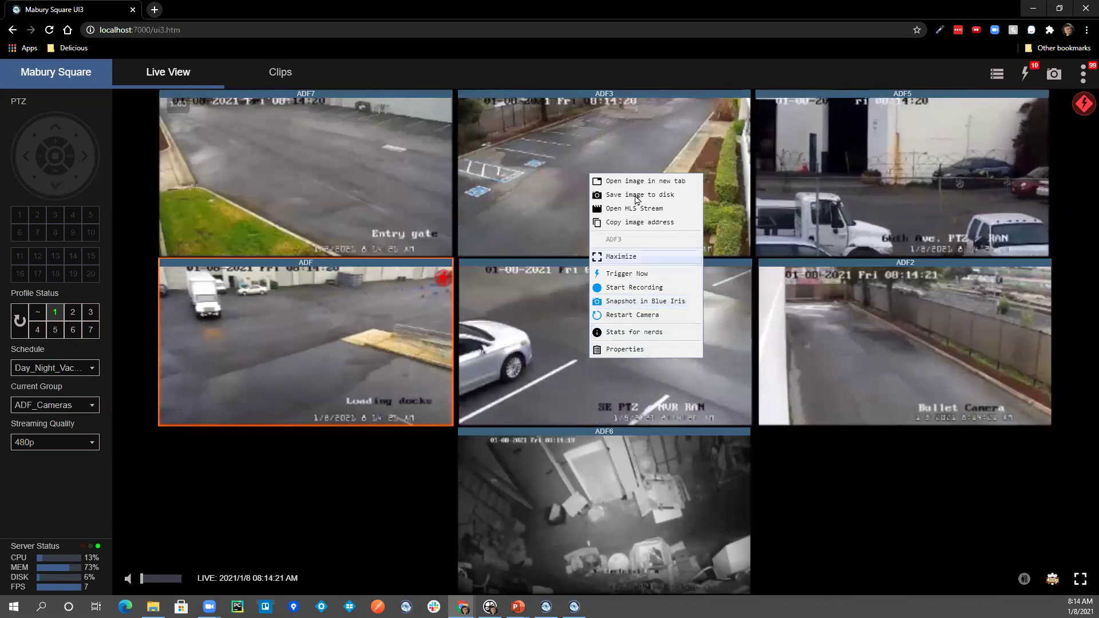
click(650, 350)
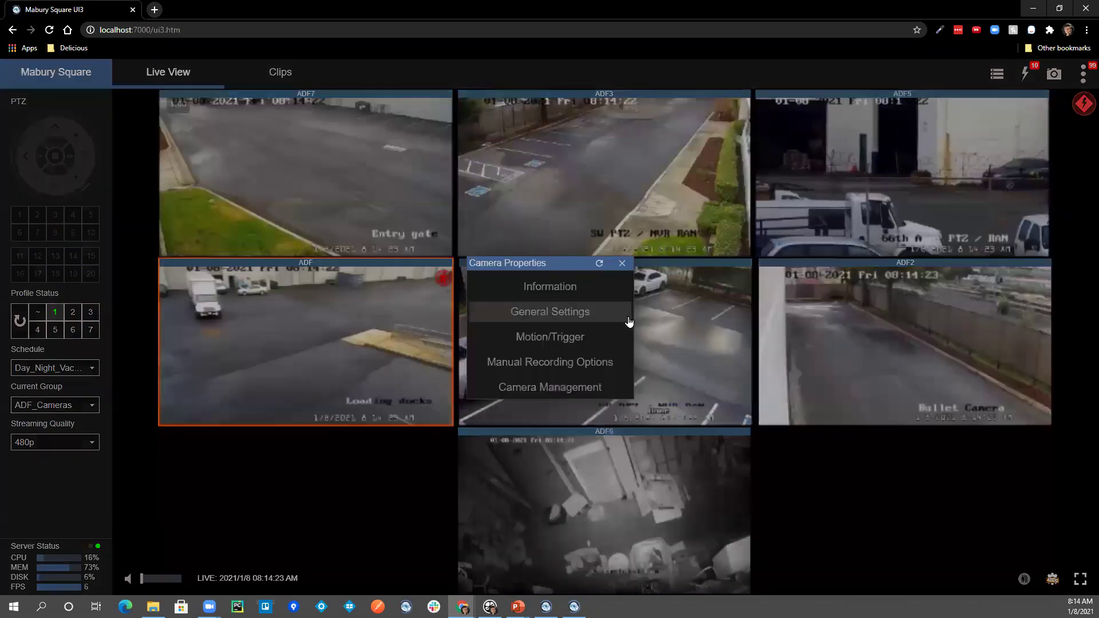
drag(558, 264, 551, 127)
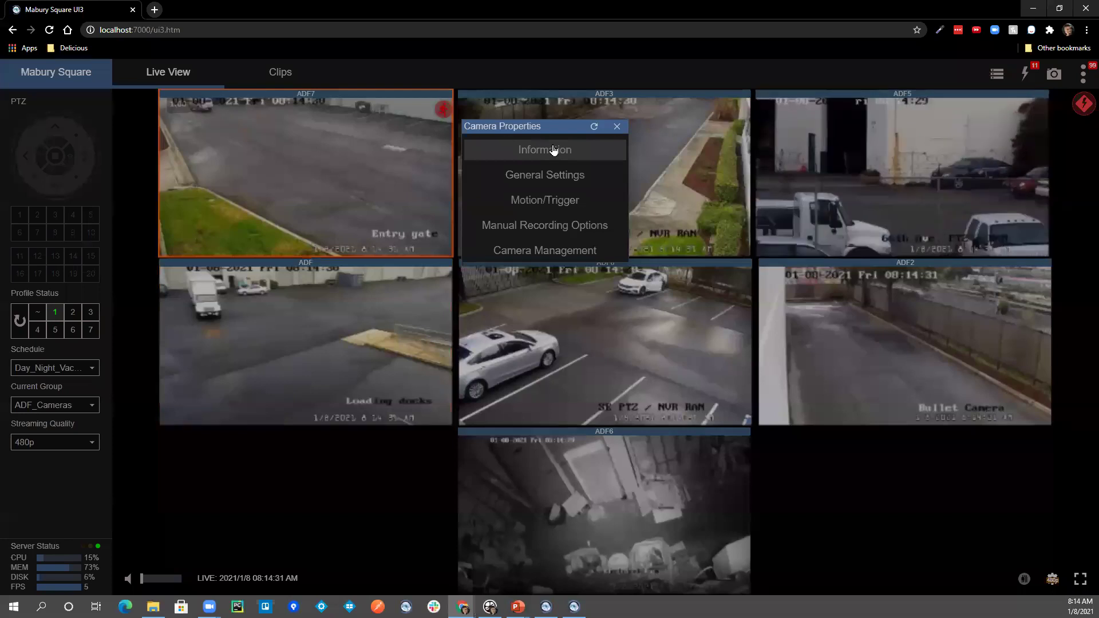
drag(540, 127, 571, 126)
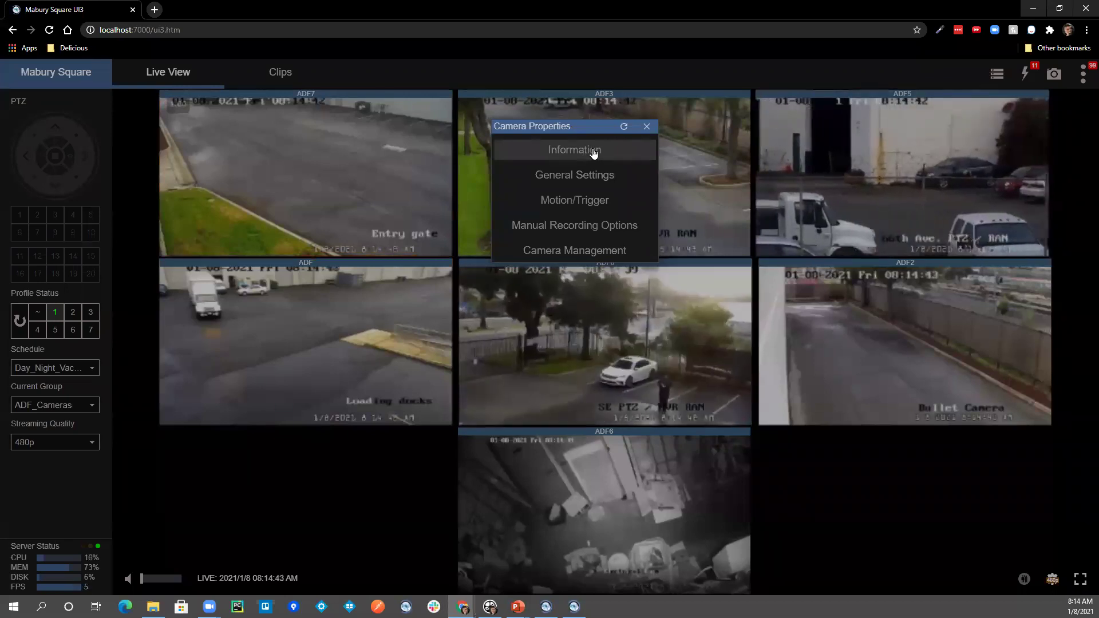
click(594, 152)
drag(576, 126, 573, 109)
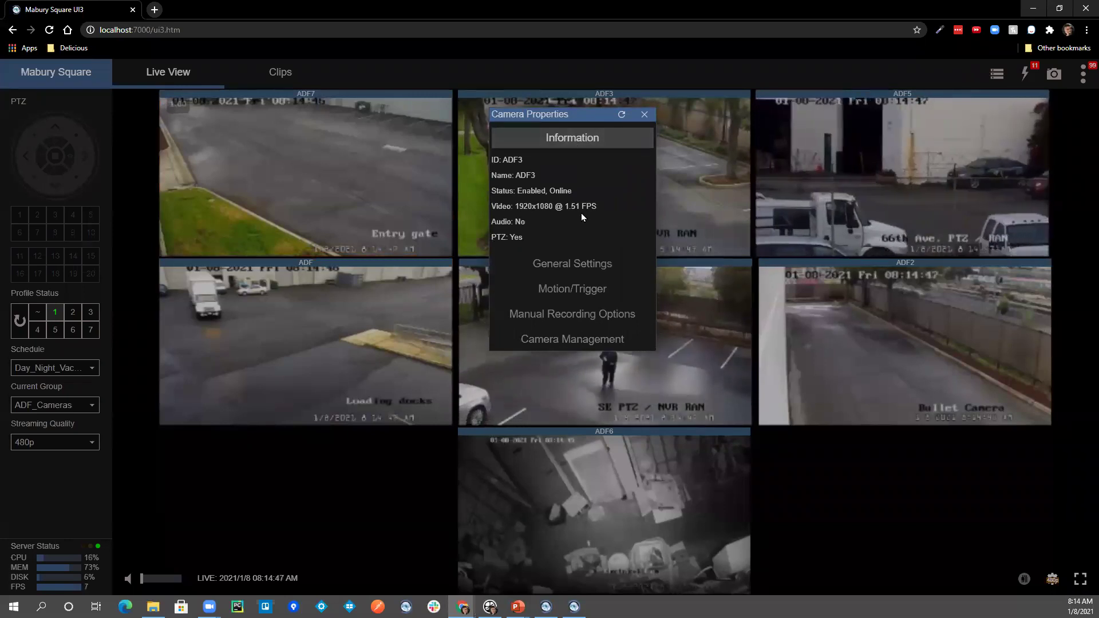
click(575, 140)
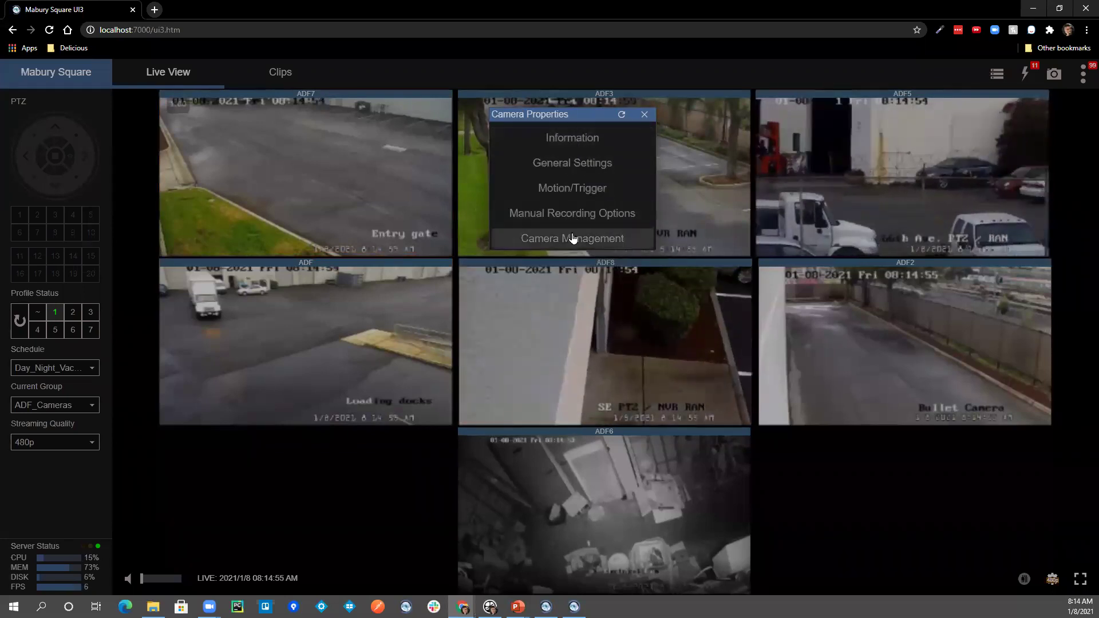
Expand the Information, General Settings and Motion/Trigger sections of ADF3's camera properties together, and collapse them all again.
click(580, 162)
click(581, 141)
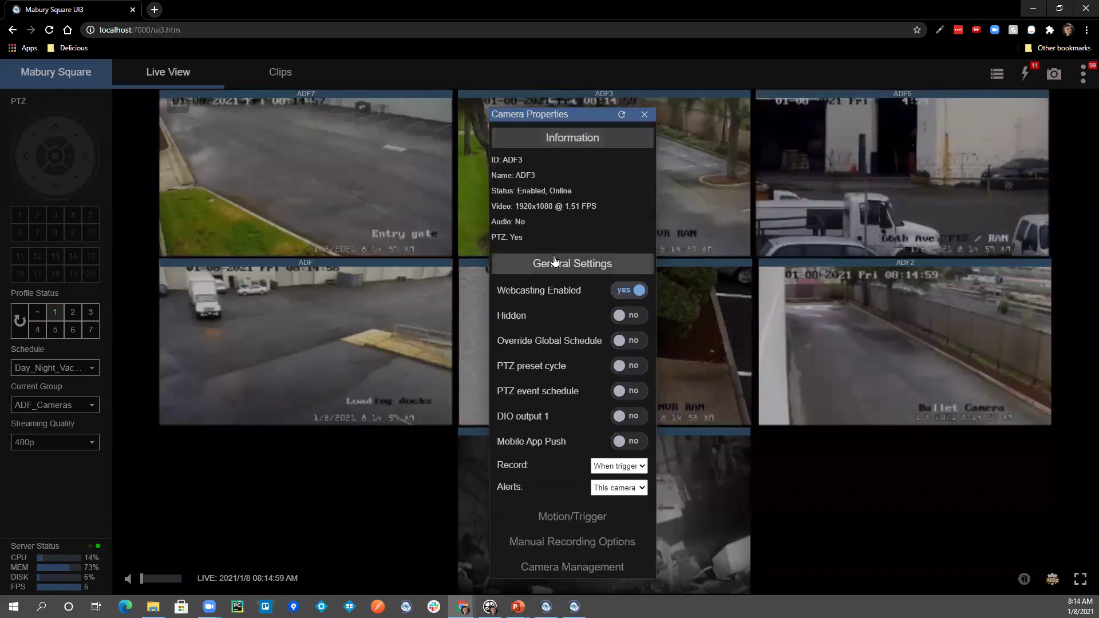
click(580, 519)
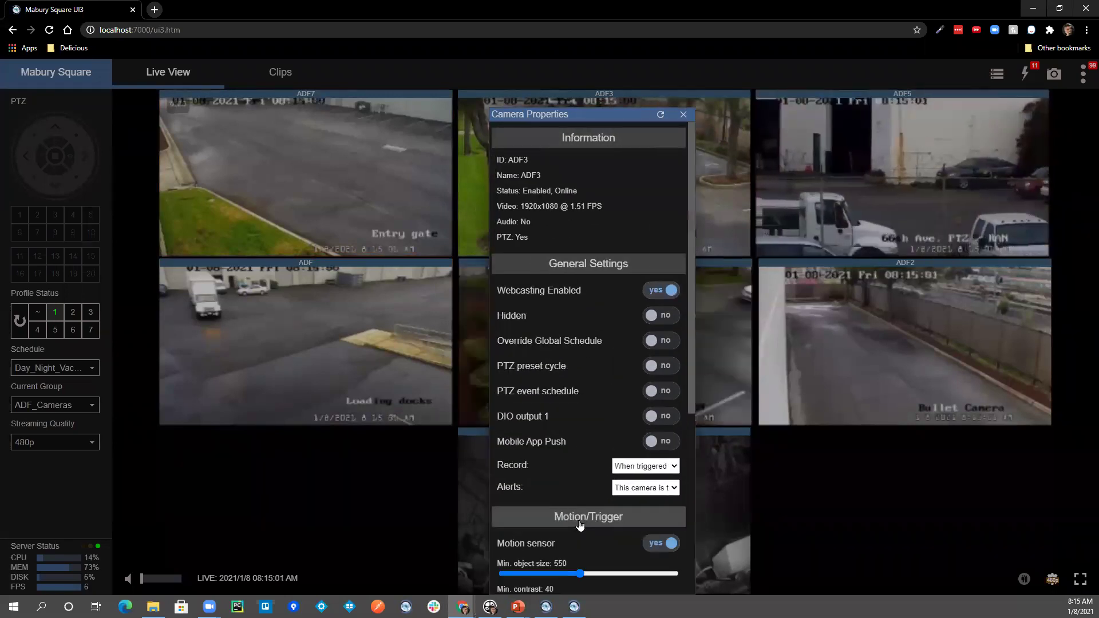
drag(580, 115, 549, 68)
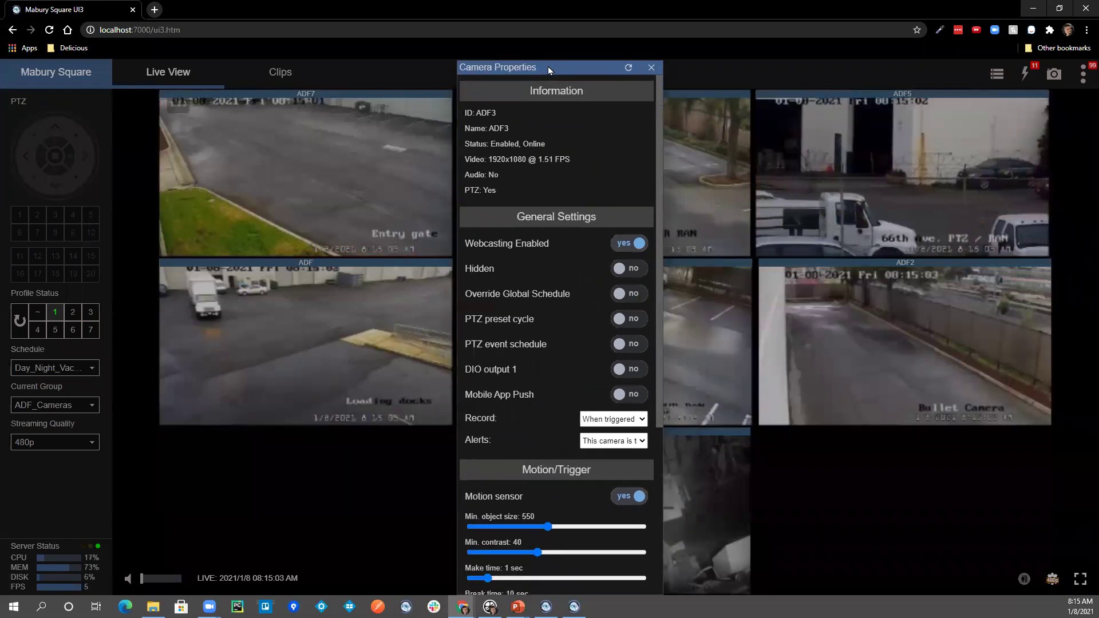
click(559, 473)
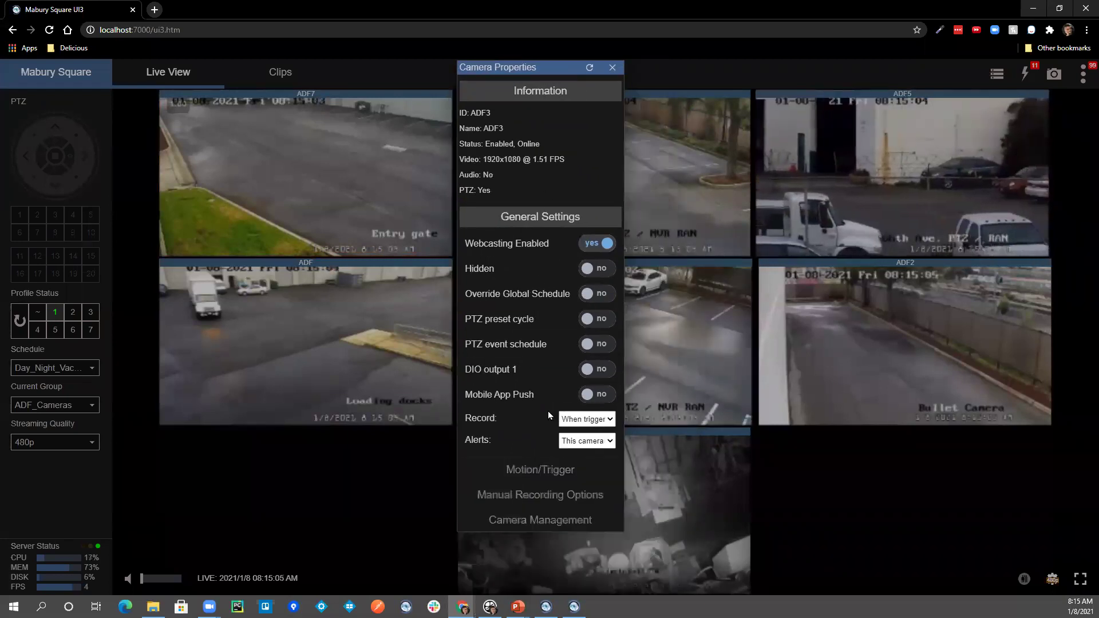
click(521, 217)
click(541, 91)
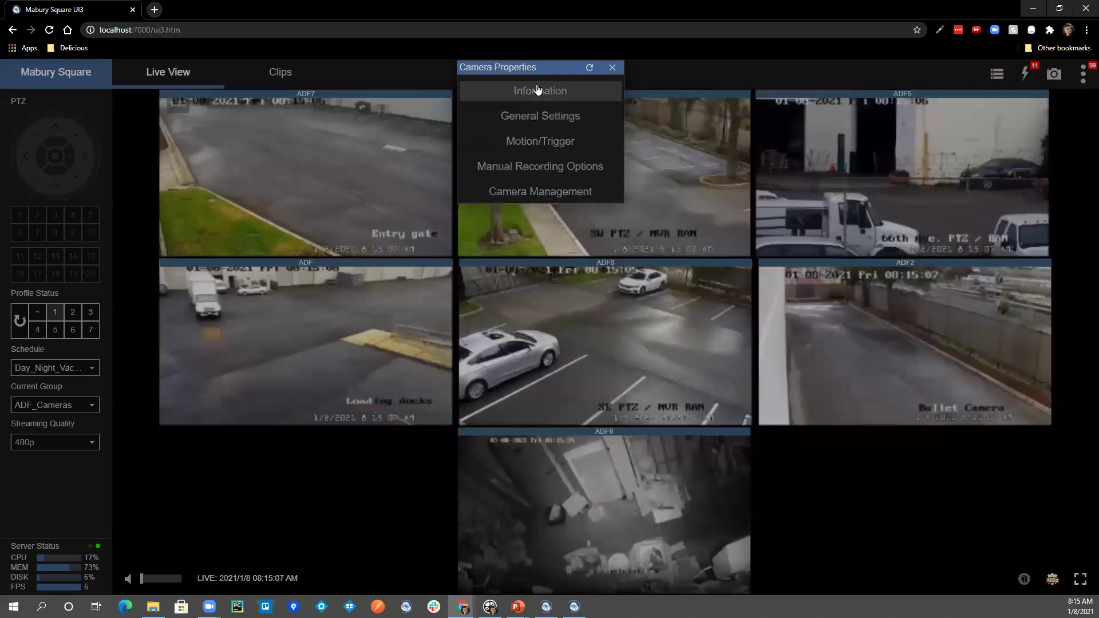
Examine ADF3's General Settings and the available Record modes without changing the selected mode.
click(542, 114)
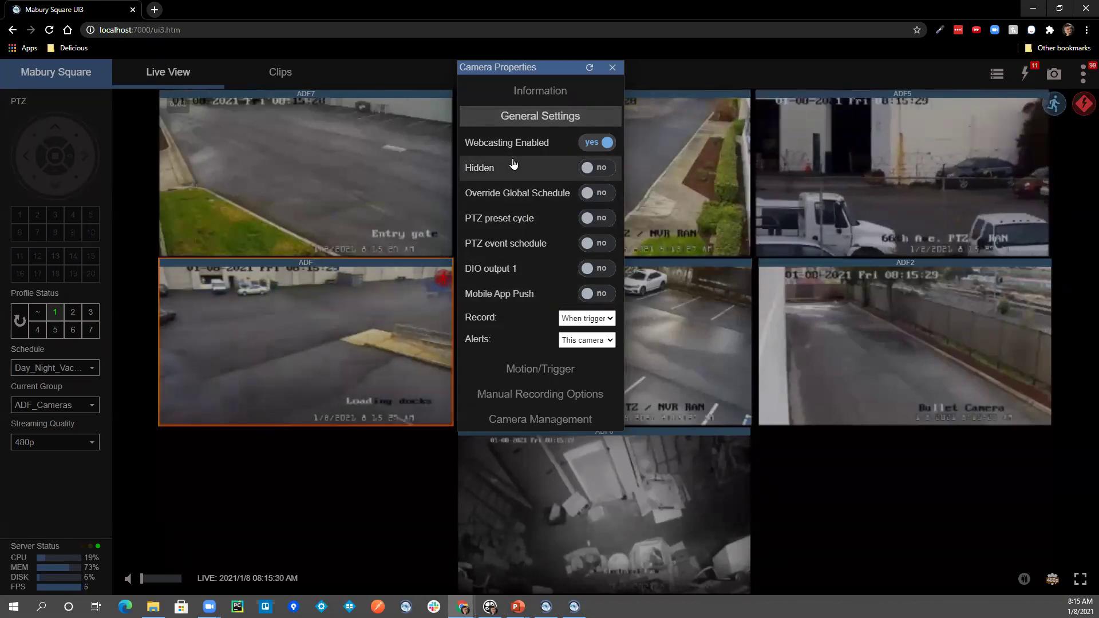
click(585, 319)
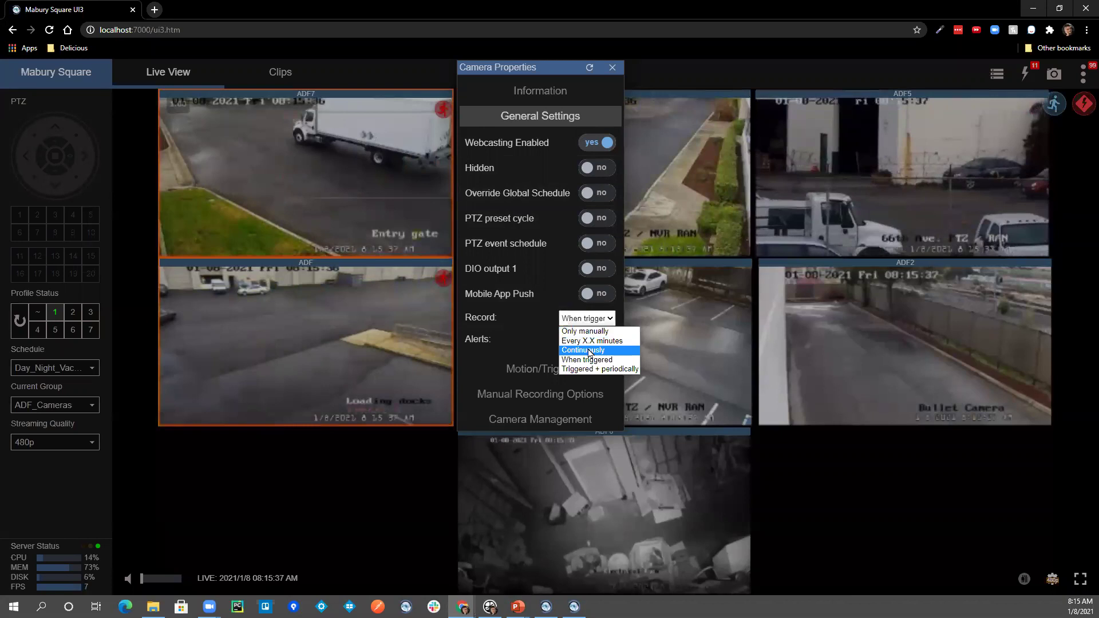
click(503, 317)
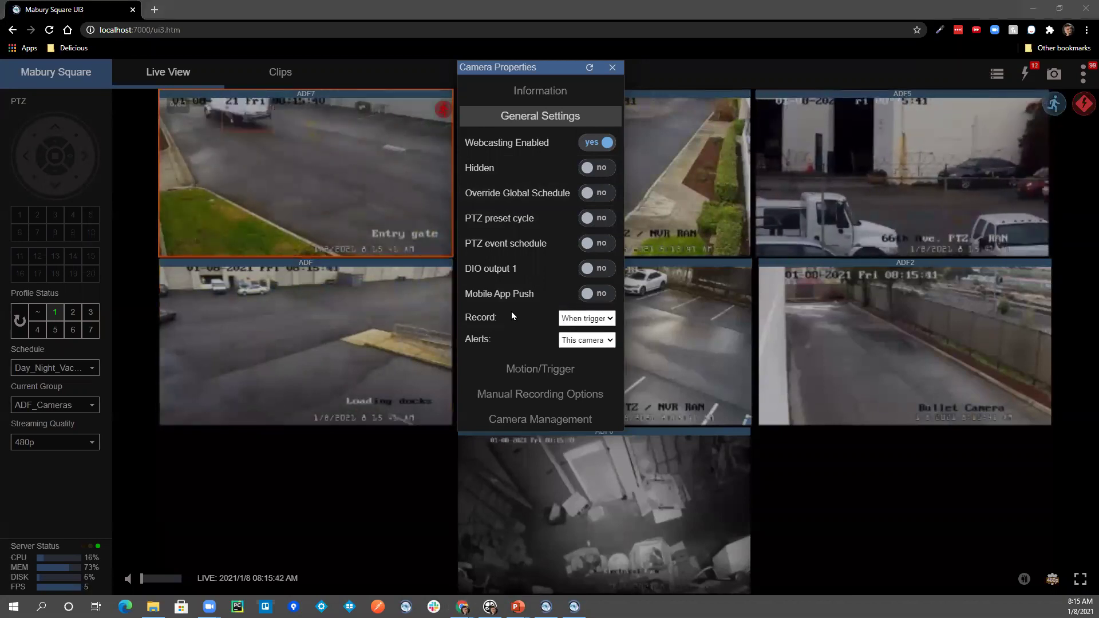
Switch to the Blue Iris console, examine ADF3's trigger settings and video recording modes, cancel the dialog, and return to UI3.
key(alt+Tab)
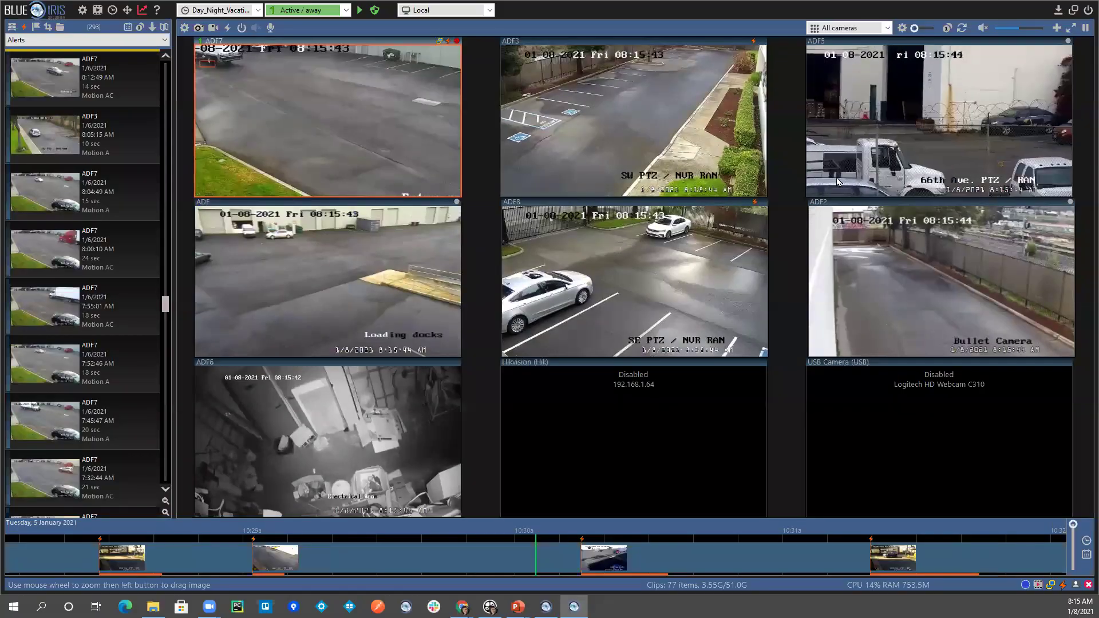
right_click(569, 105)
click(613, 108)
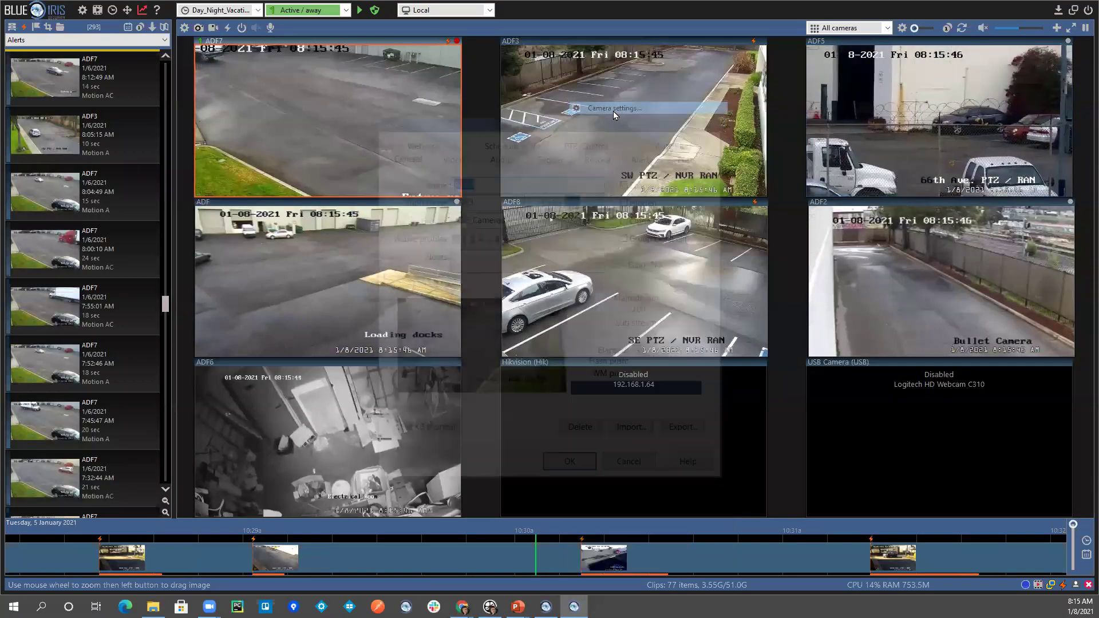
click(548, 155)
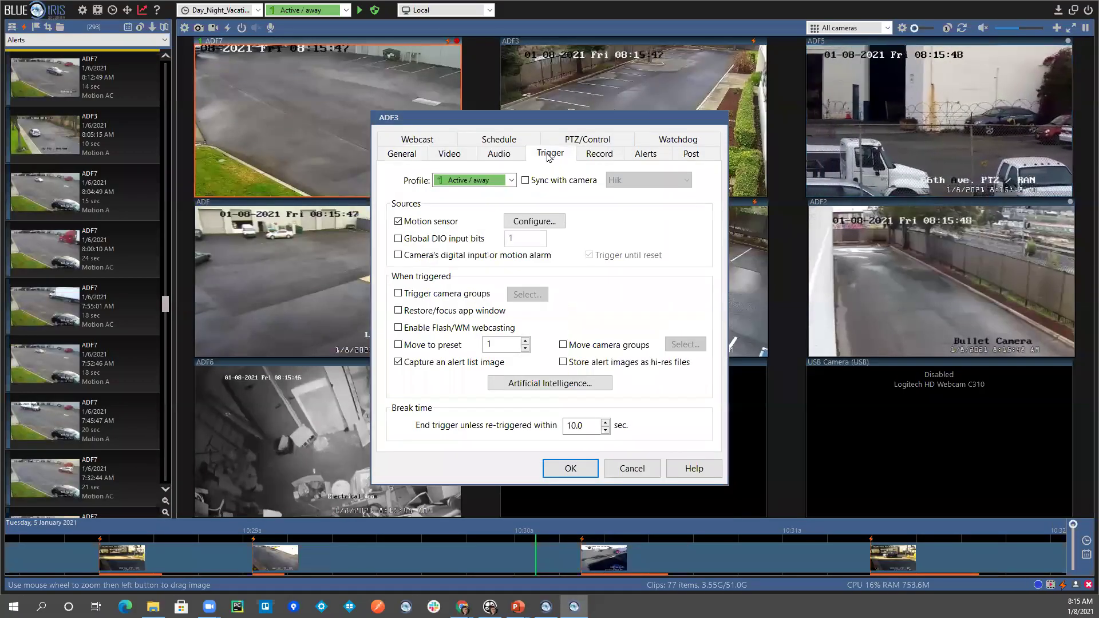
click(607, 157)
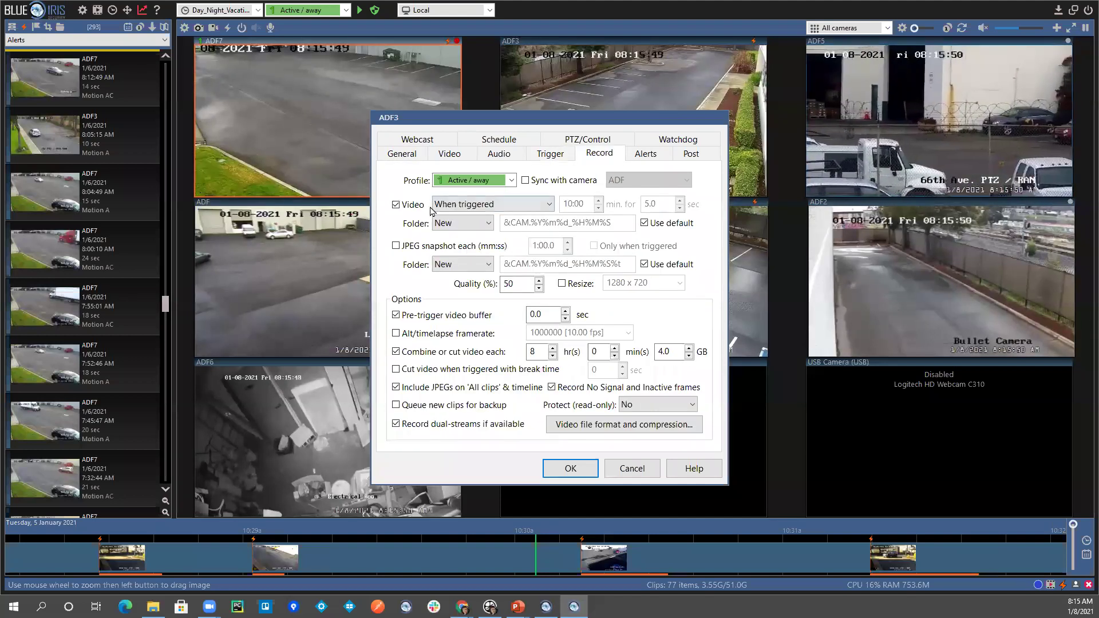
click(458, 204)
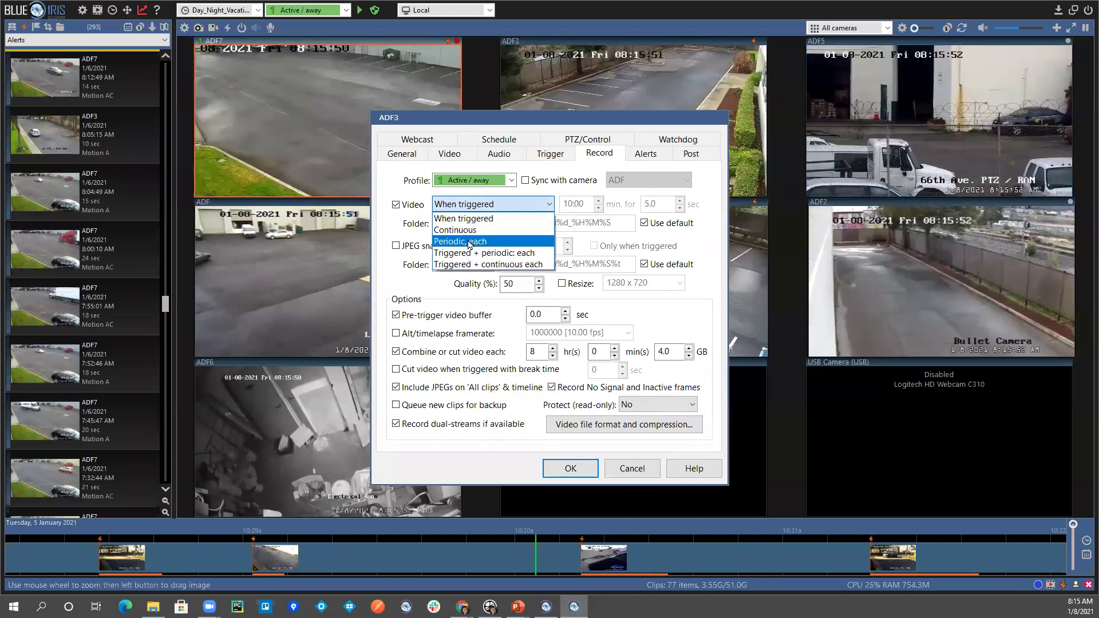
click(466, 218)
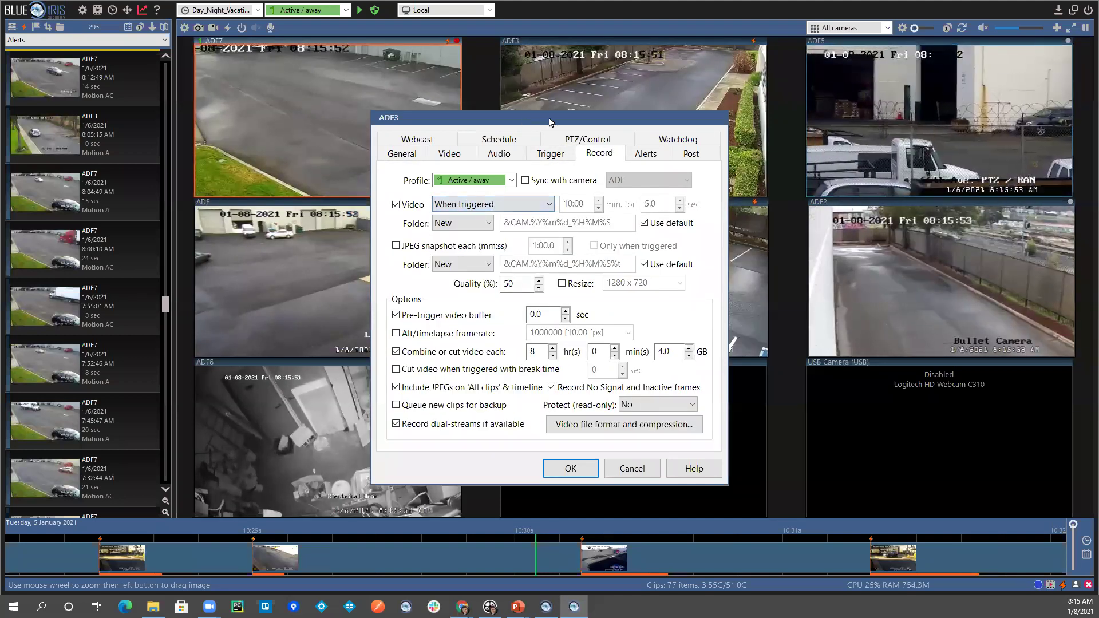
click(632, 467)
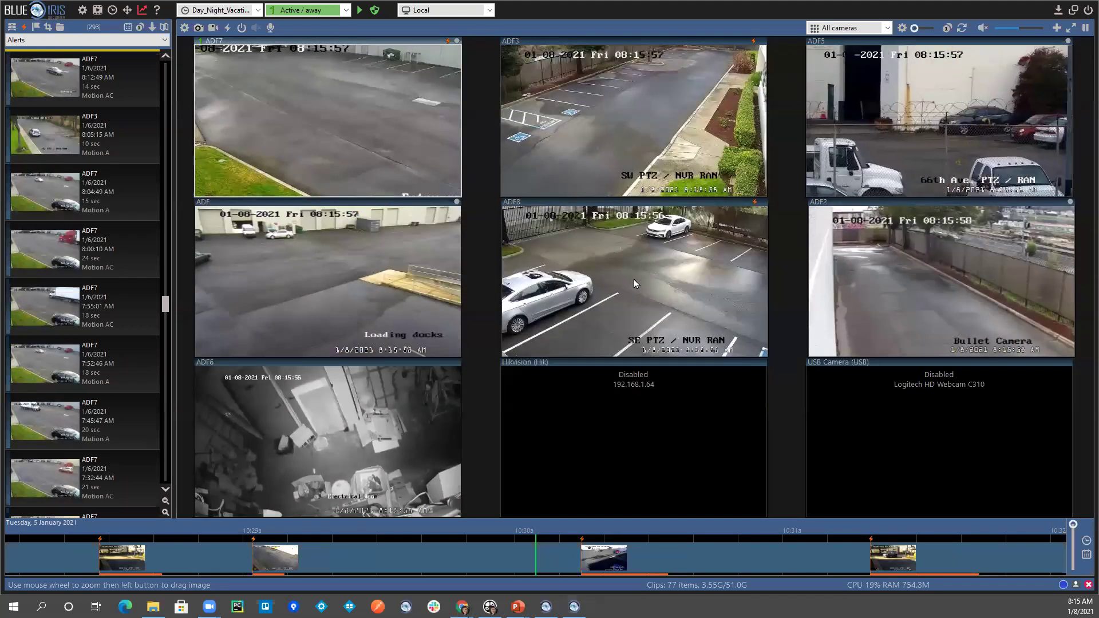
key(alt+Tab)
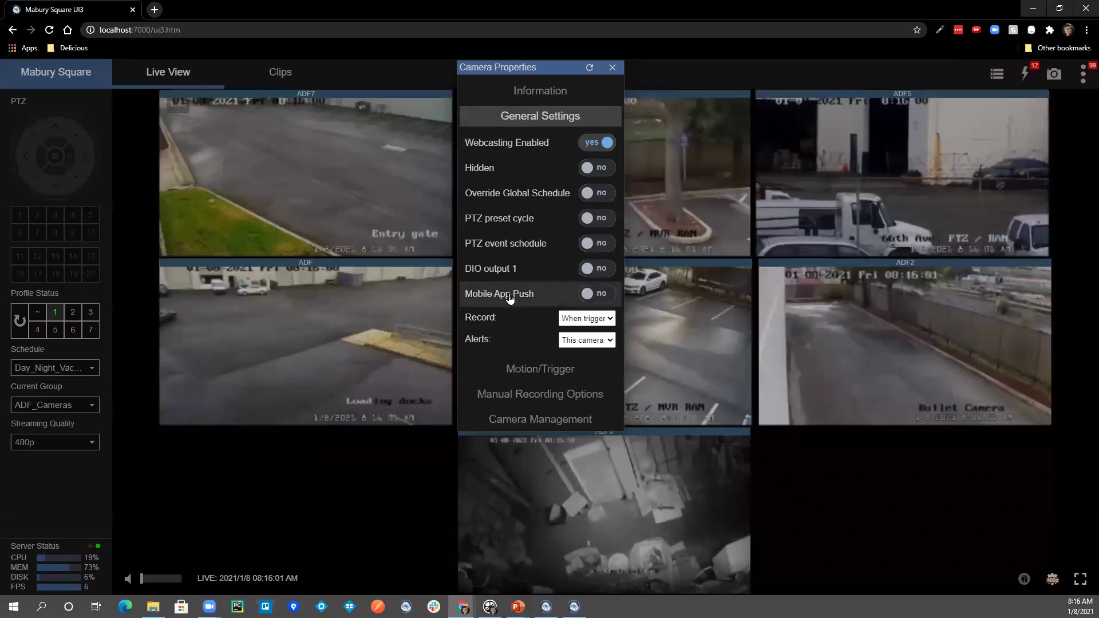
Close General Settings in ADF3's camera properties, and examine the Motion/Trigger settings before collapsing that section.
click(536, 117)
click(540, 140)
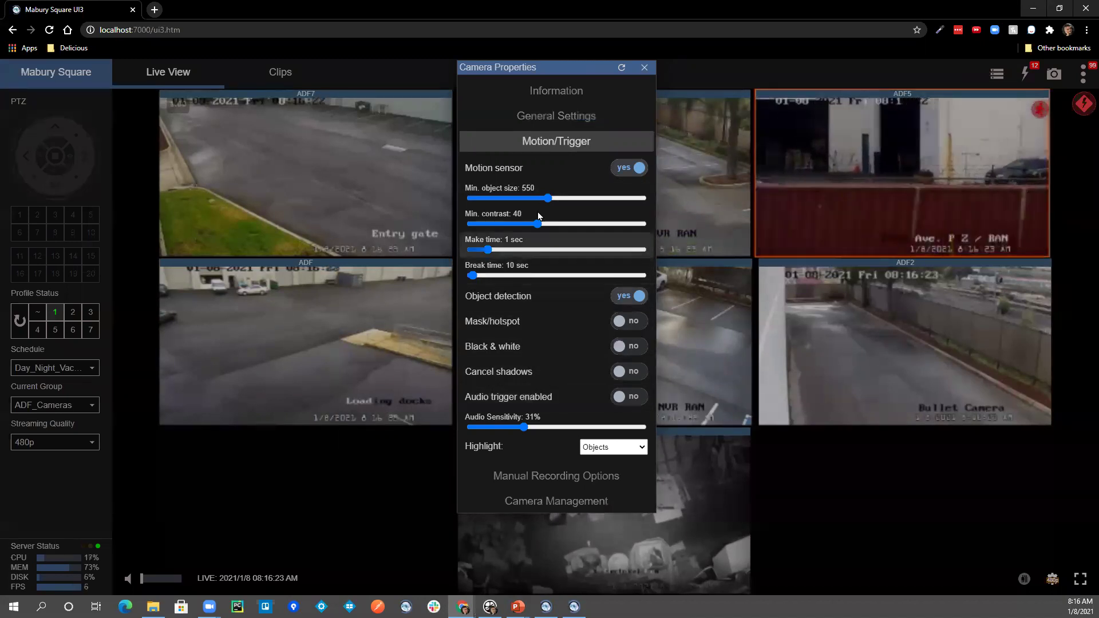
click(559, 142)
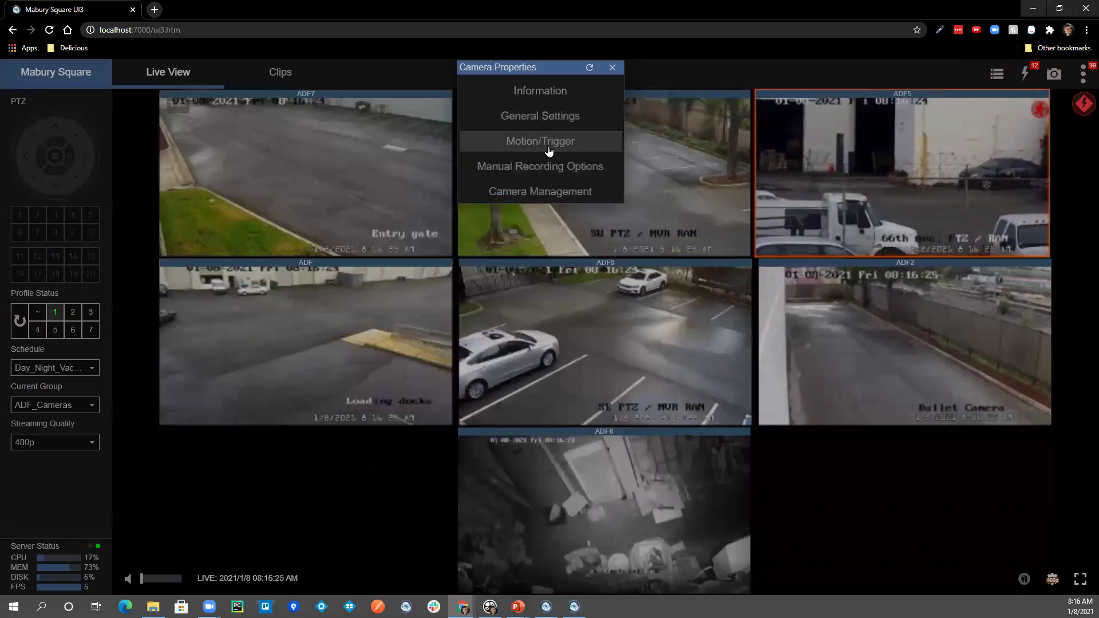
Examine the Manual Recording Options in ADF3's camera properties, and close the dialog.
click(546, 167)
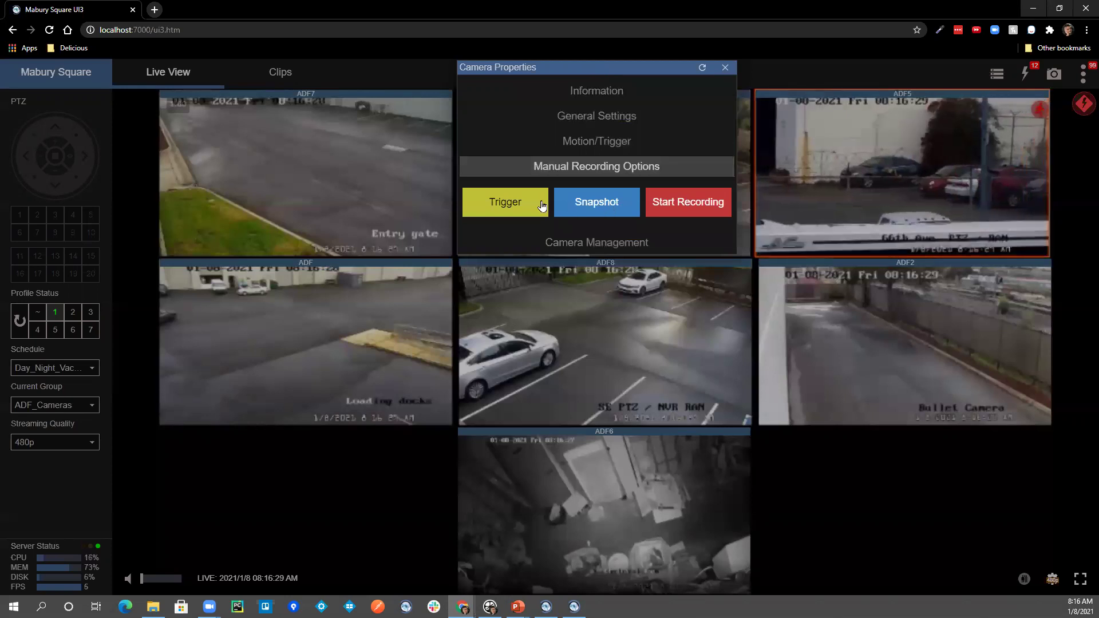
click(725, 67)
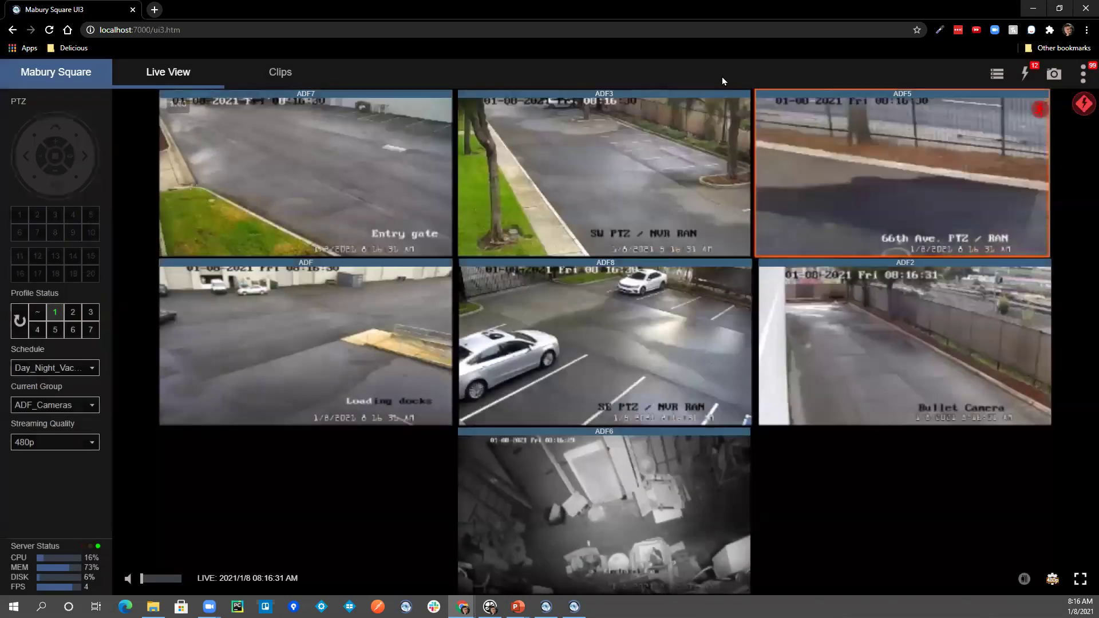
Maximize ADF3 in the live view, and return to the ADF_Cameras group view.
right_click(628, 150)
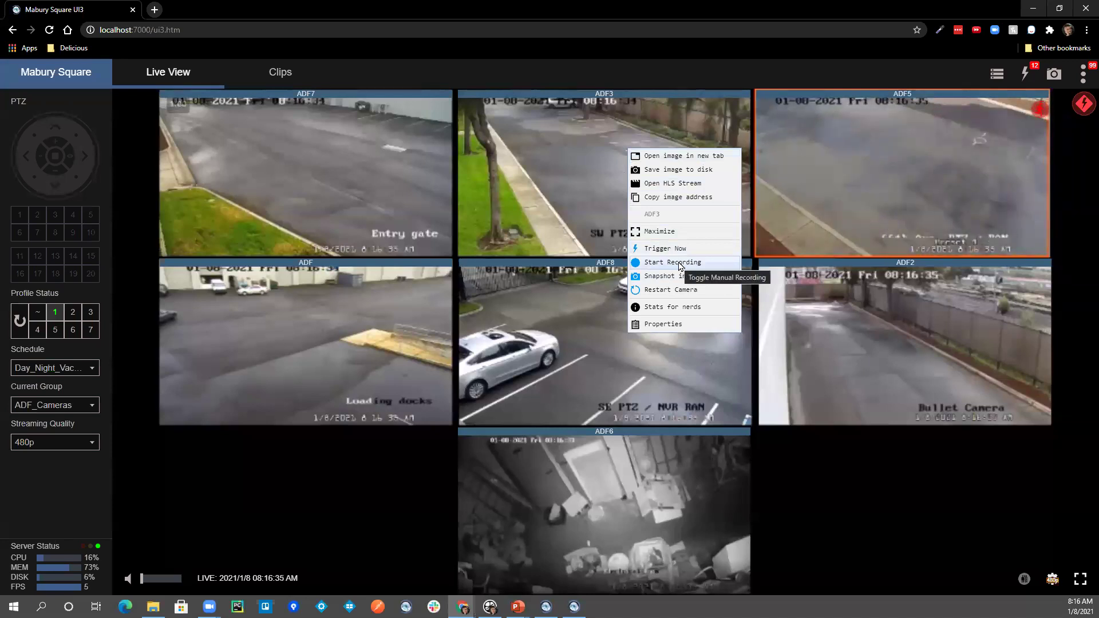
click(659, 231)
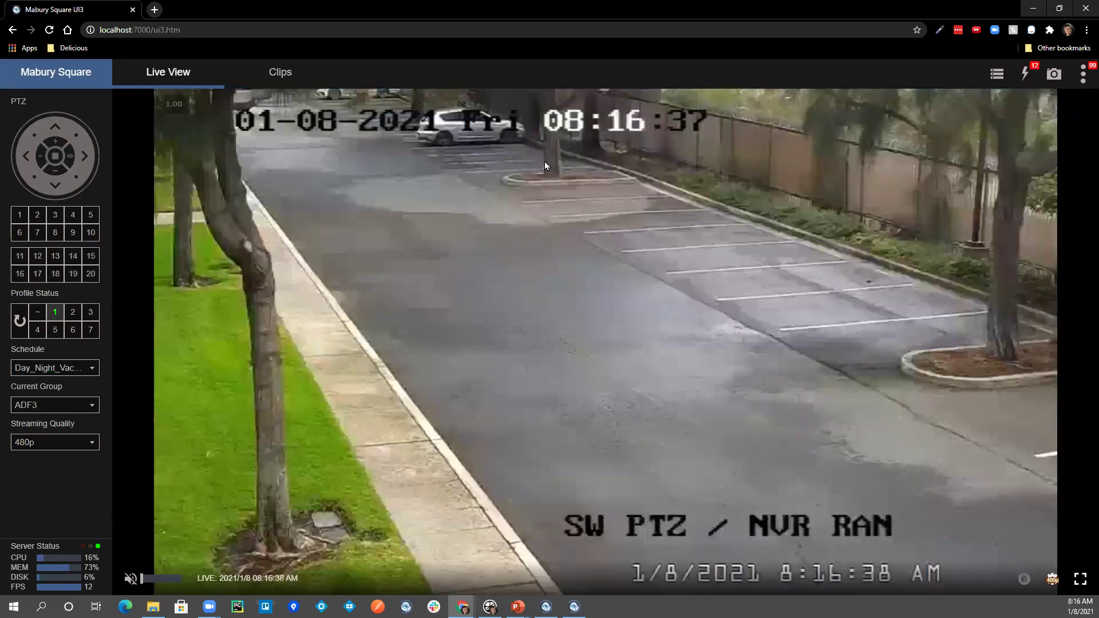
click(756, 166)
Reopen ADF3's camera properties, examine the Camera Management commands with the other sections collapsed, and close the dialog.
right_click(678, 166)
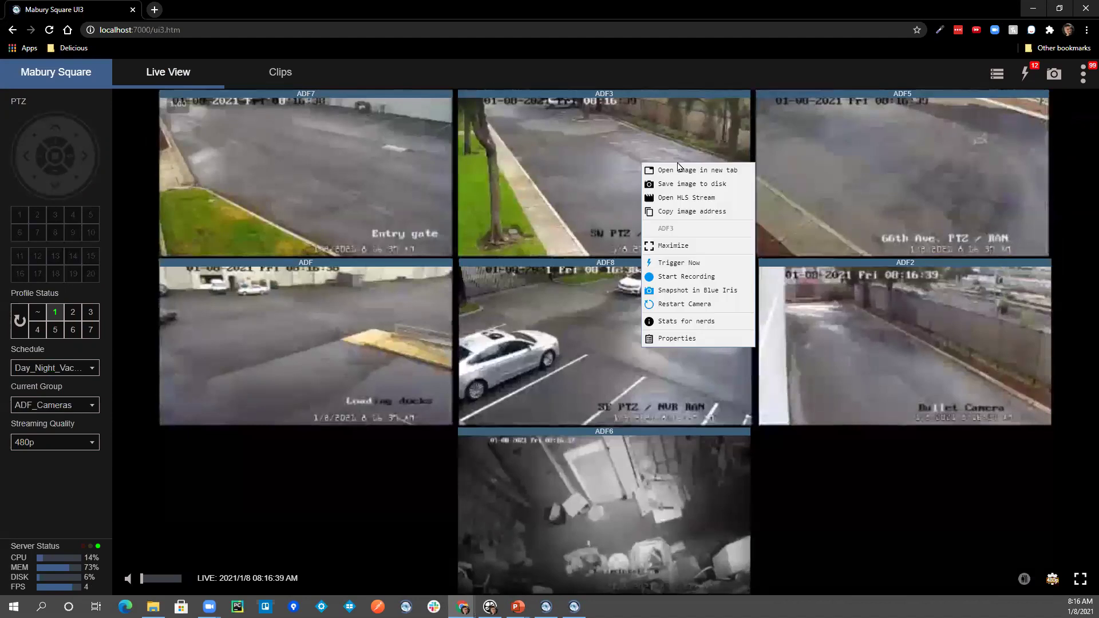
click(686, 339)
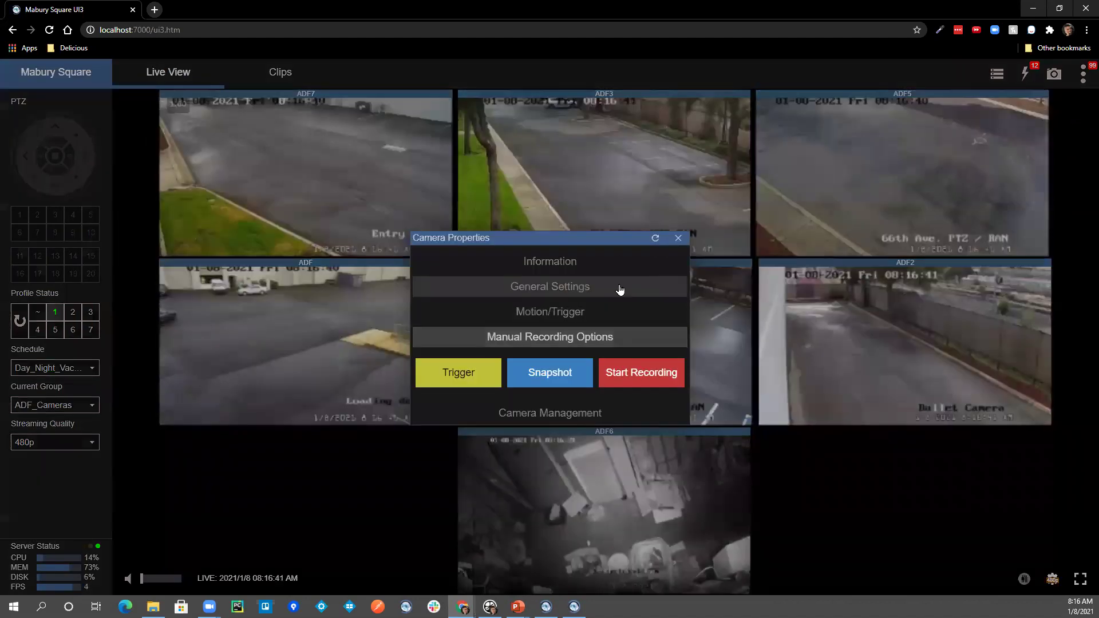
click(565, 339)
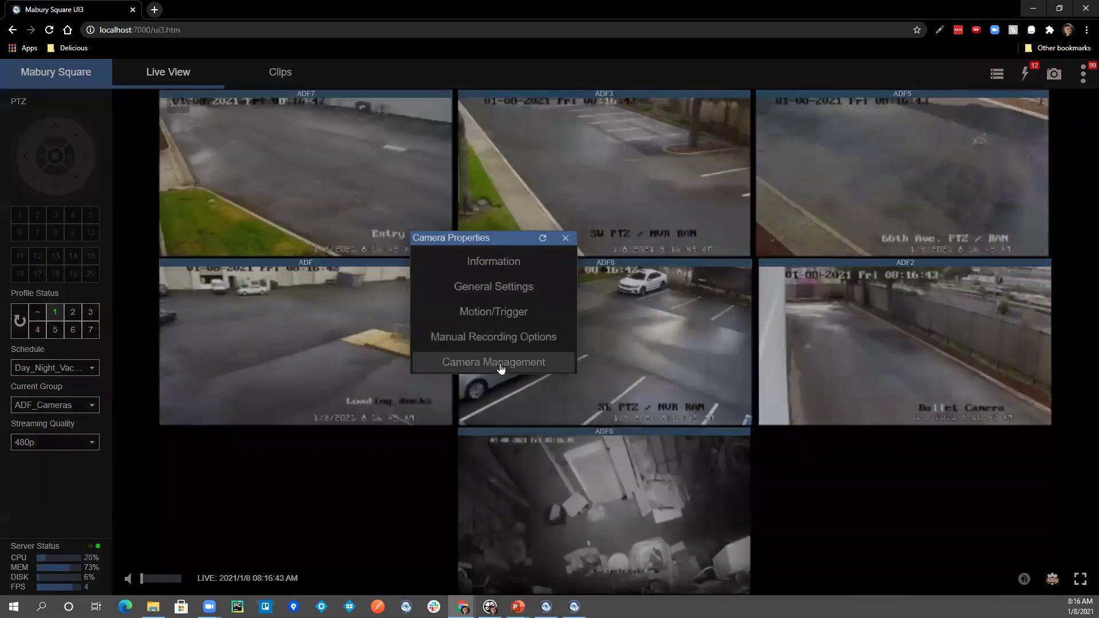
click(548, 361)
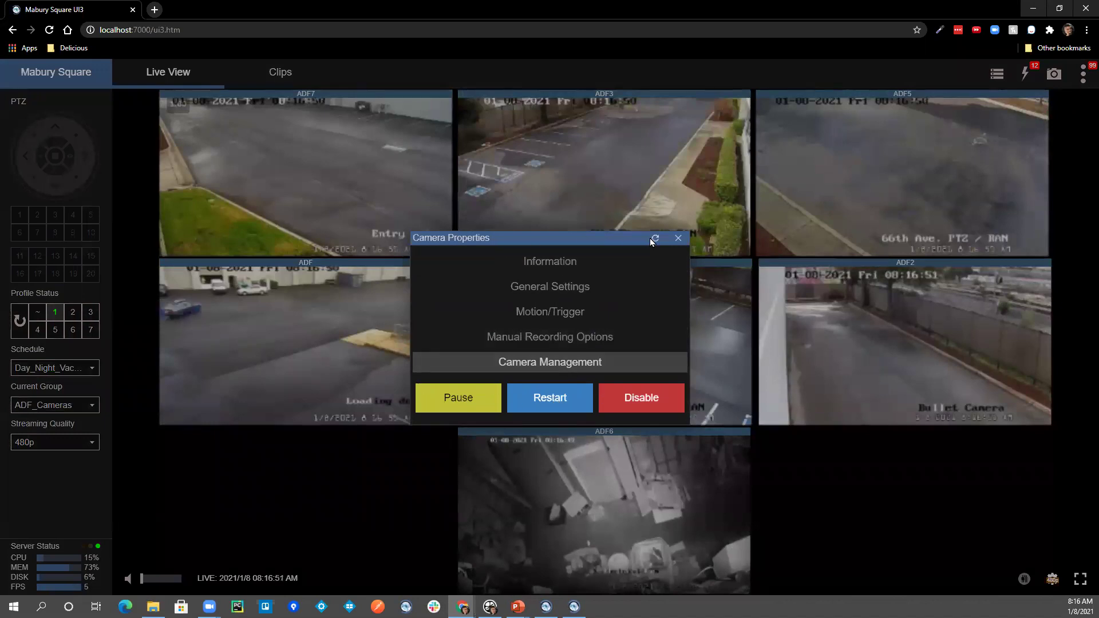
click(560, 363)
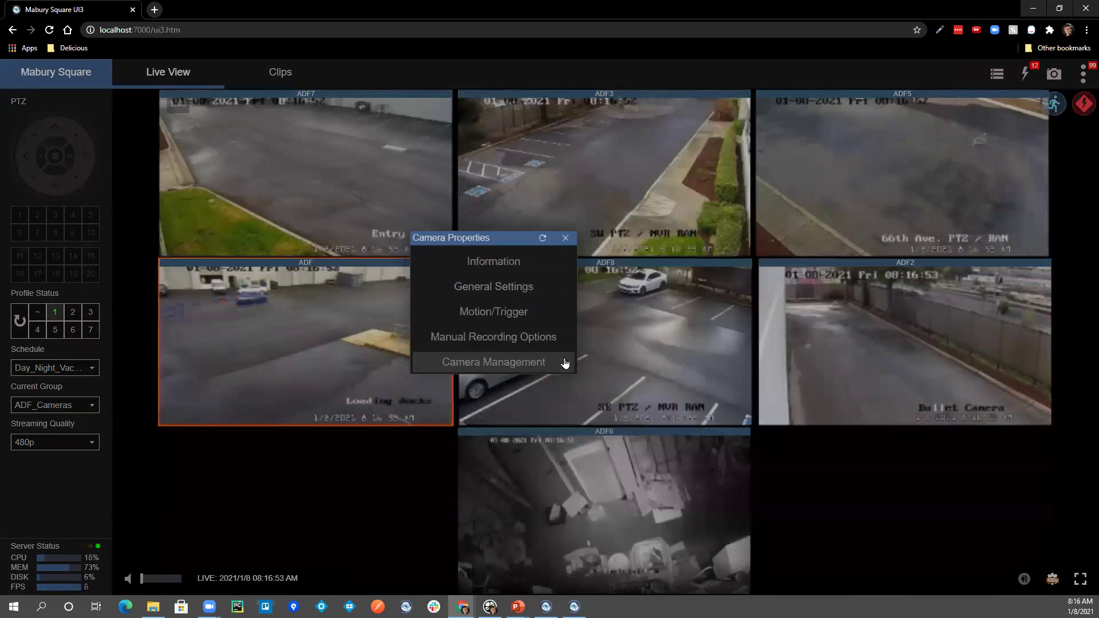
drag(499, 236, 528, 168)
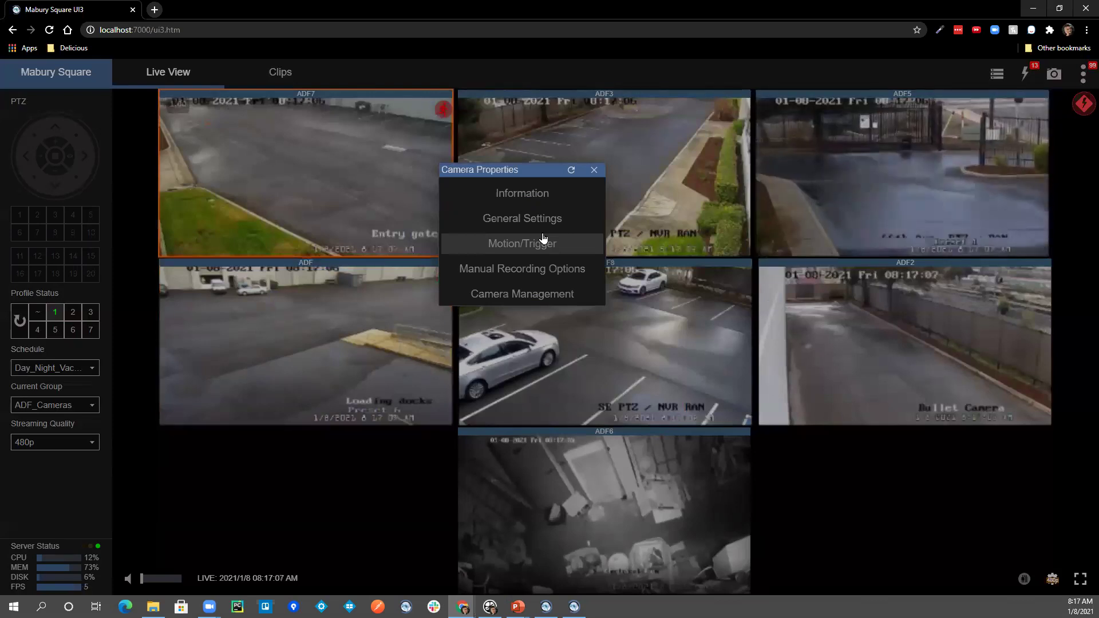
click(594, 170)
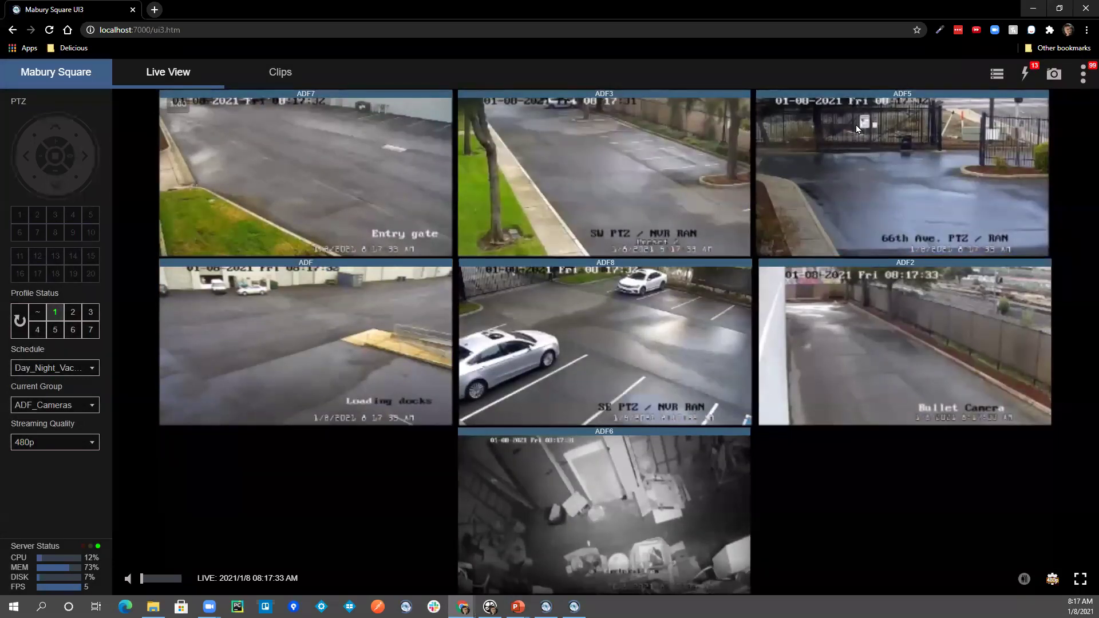
Show the Clips view in UI3, and switch to the Blue Iris console to start timeline playback for all cameras.
click(274, 74)
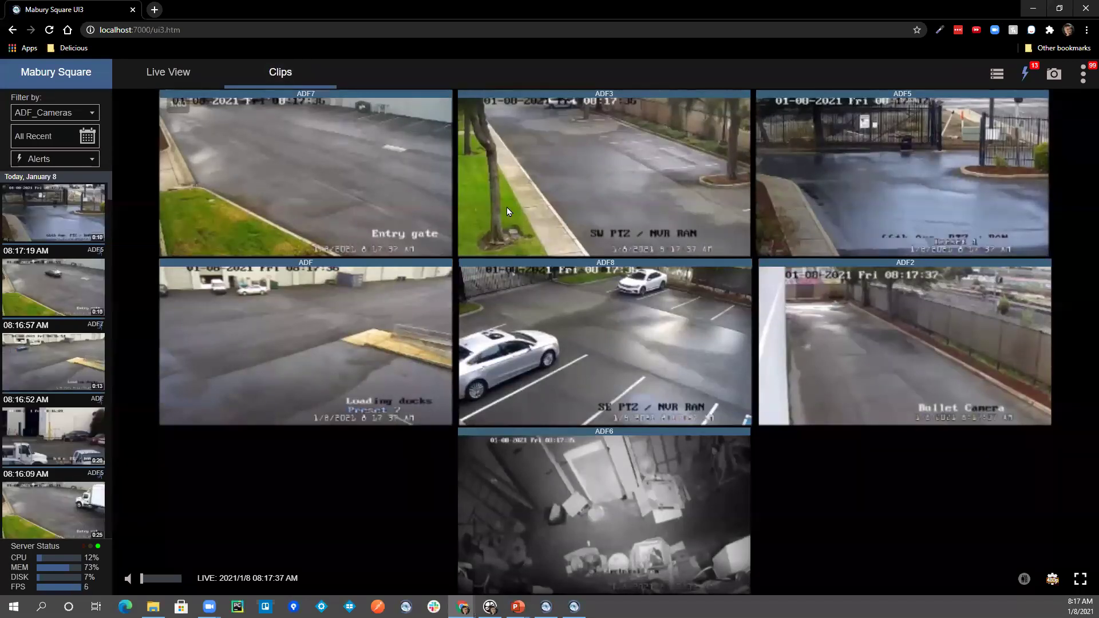
mouse_move(84, 223)
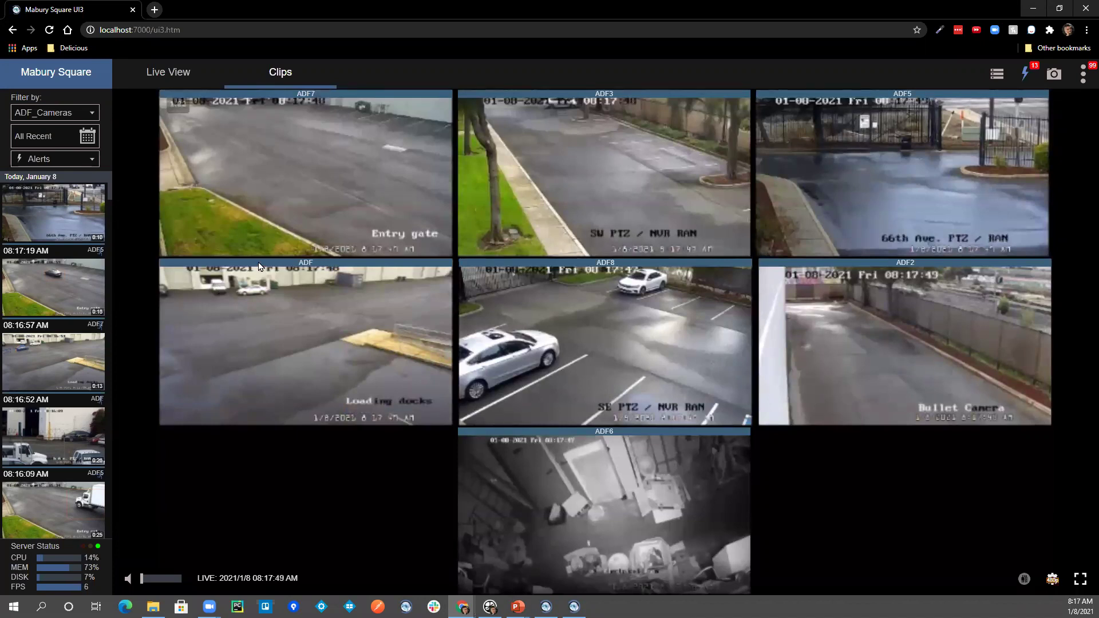
key(alt+Tab)
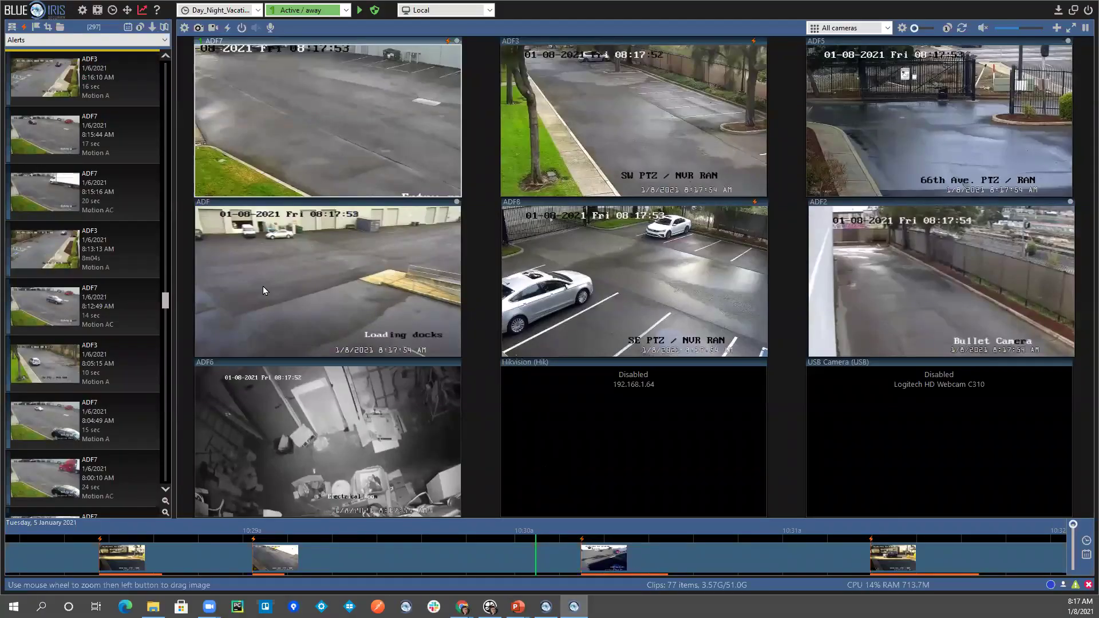
double_click(482, 542)
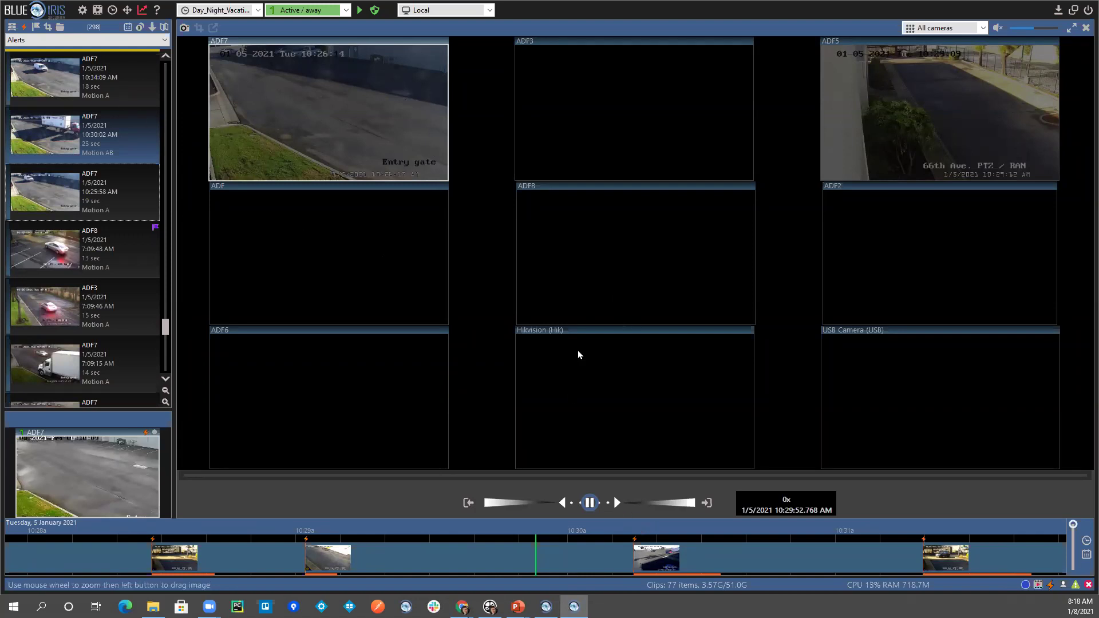
Move the timeline playback to January 6, 2021, and try to skip to the next alert.
click(1085, 554)
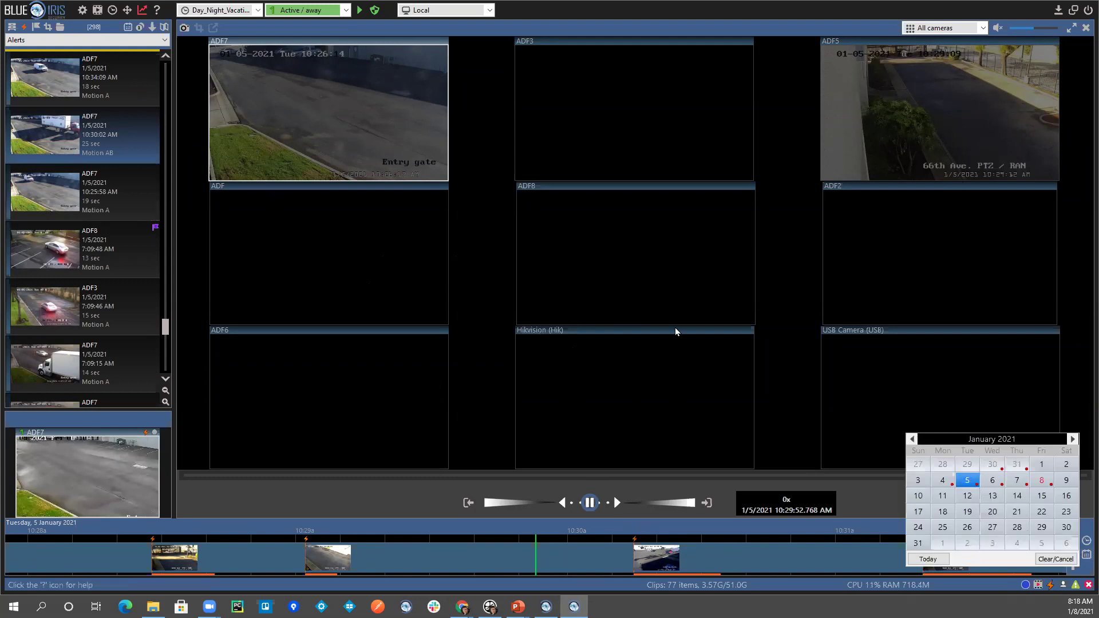
click(992, 482)
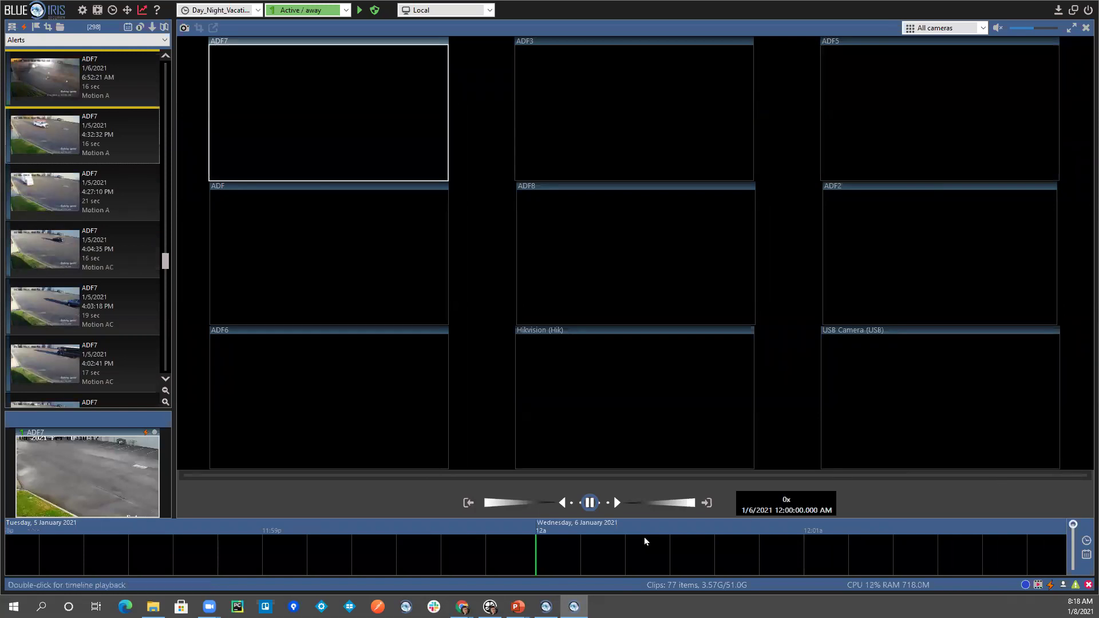
click(708, 503)
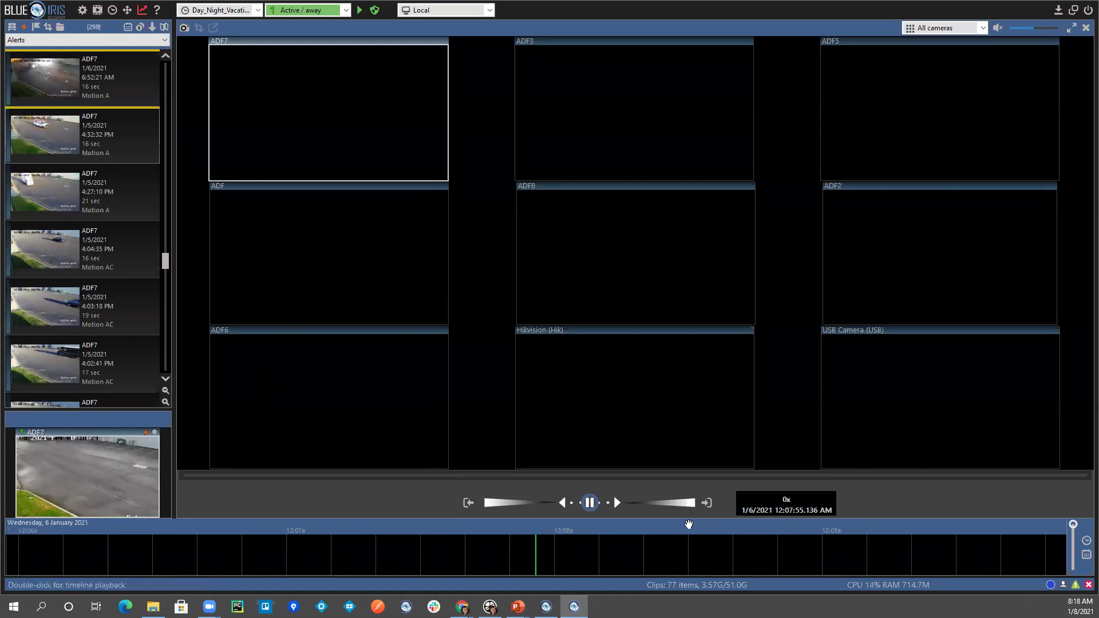
Set the timeline date to January 5, 2021, and try to skip to the next alert.
click(1086, 555)
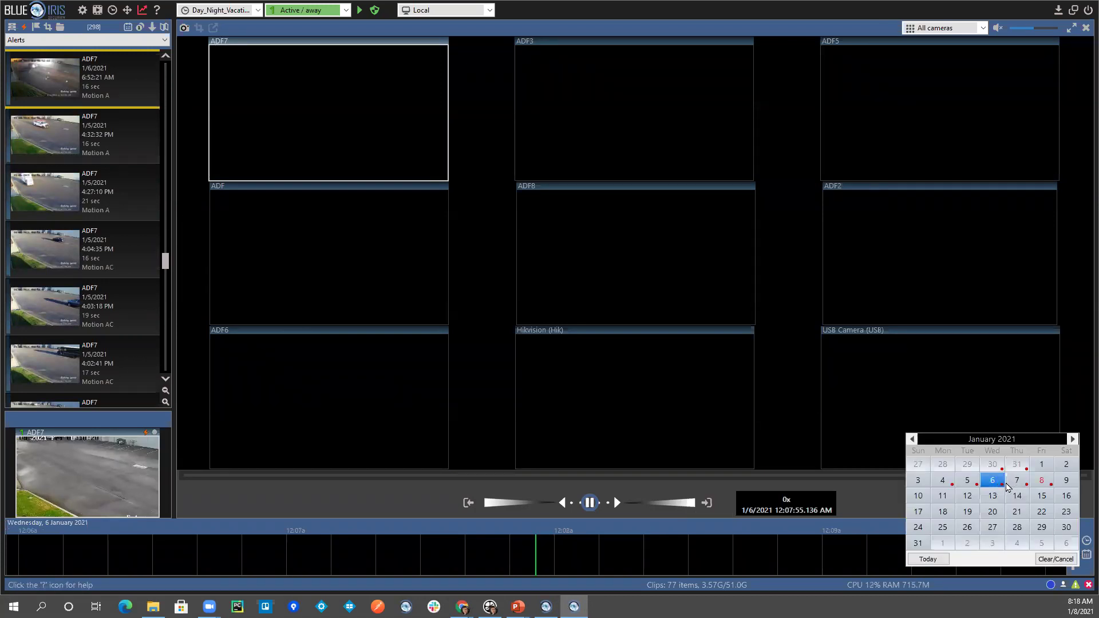
click(963, 483)
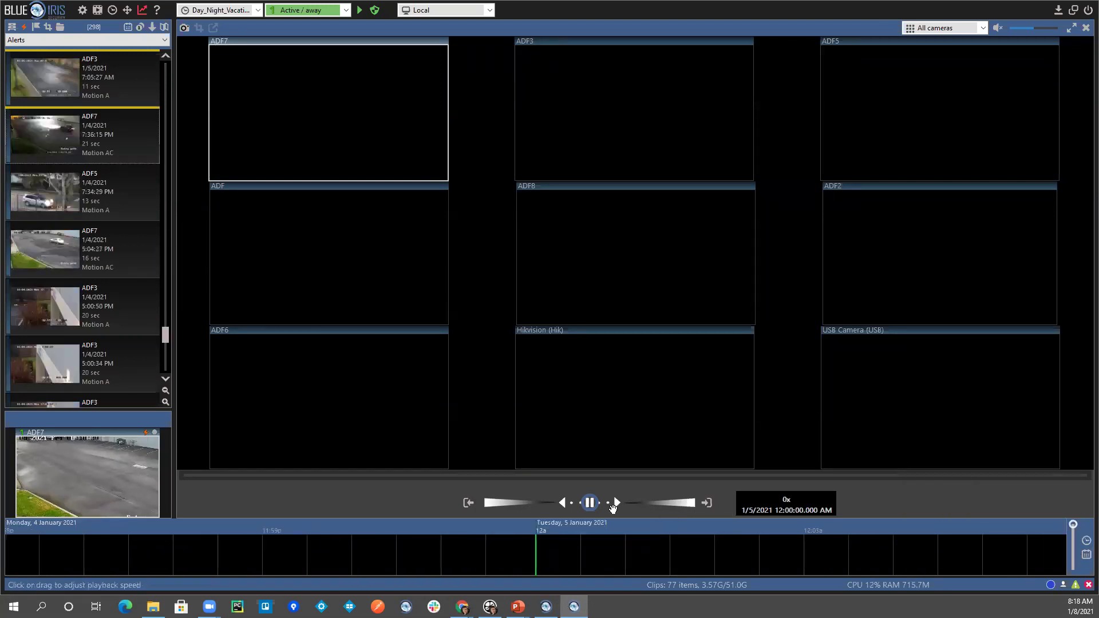
click(707, 502)
Zoom the timeline out to span more than a day, and advance playback to the first January 5 morning alert.
drag(1073, 525, 1074, 551)
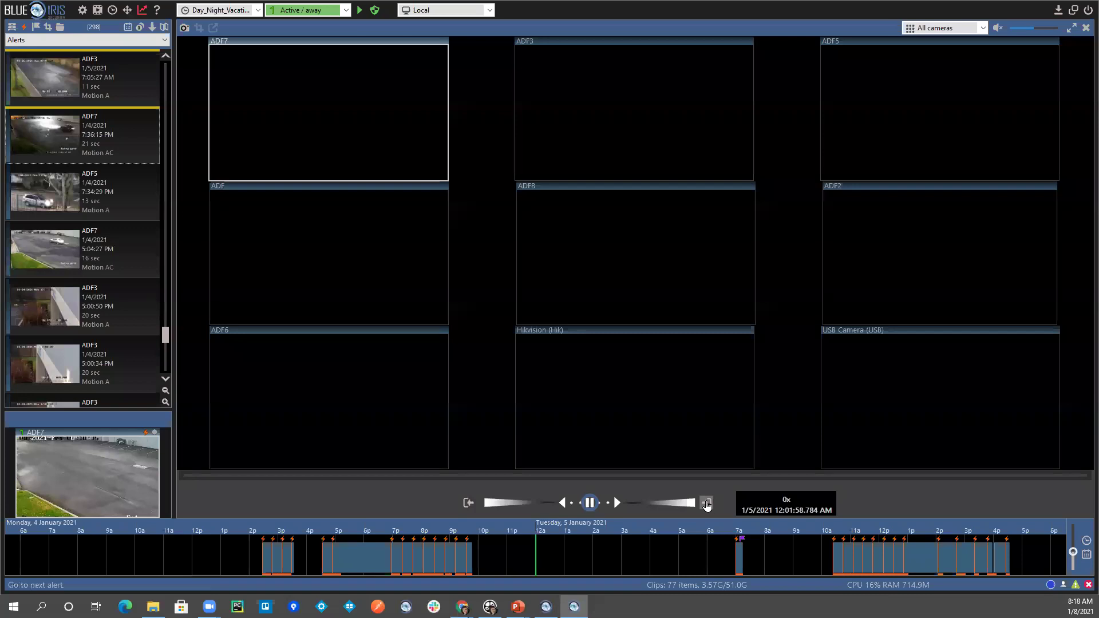
click(707, 502)
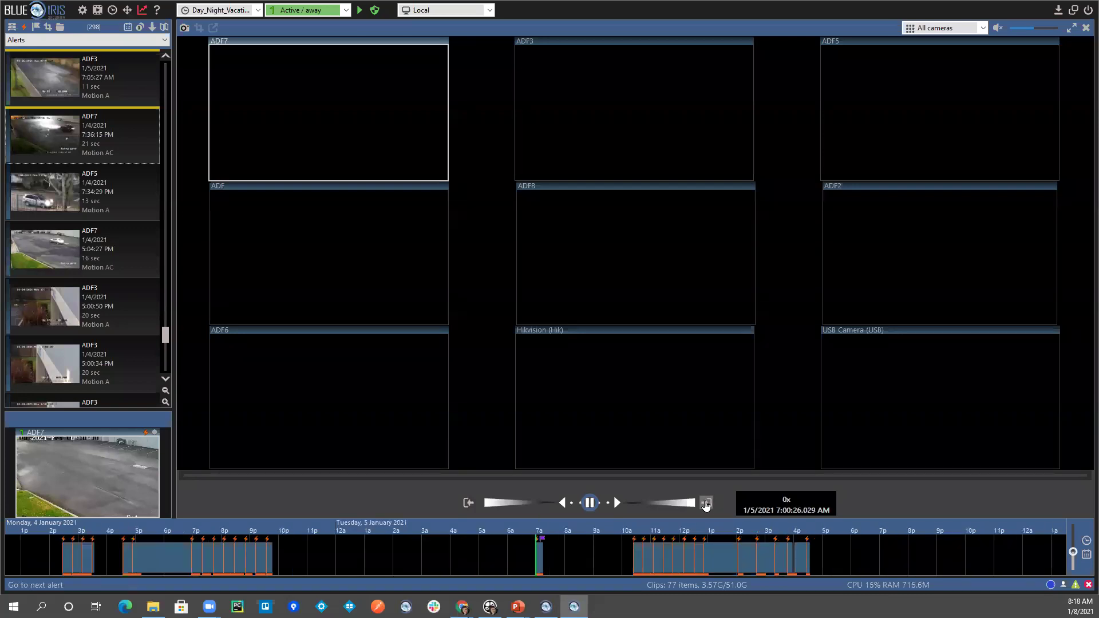
click(705, 503)
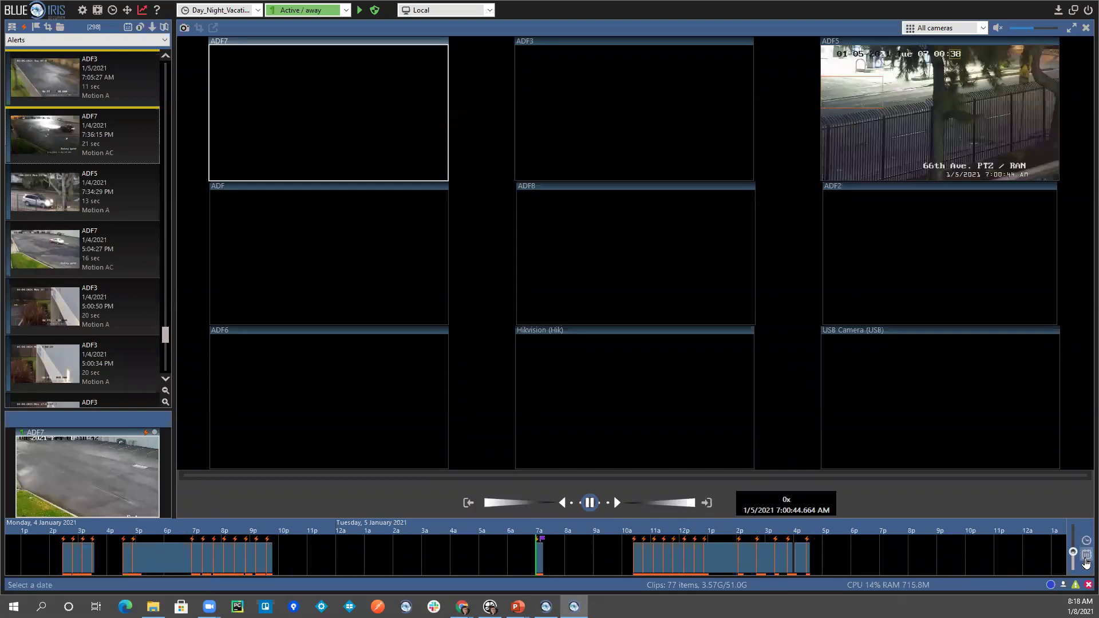
Check the timeline's date calendar without changing the date, and step forward through the following January 5 alerts.
click(1085, 555)
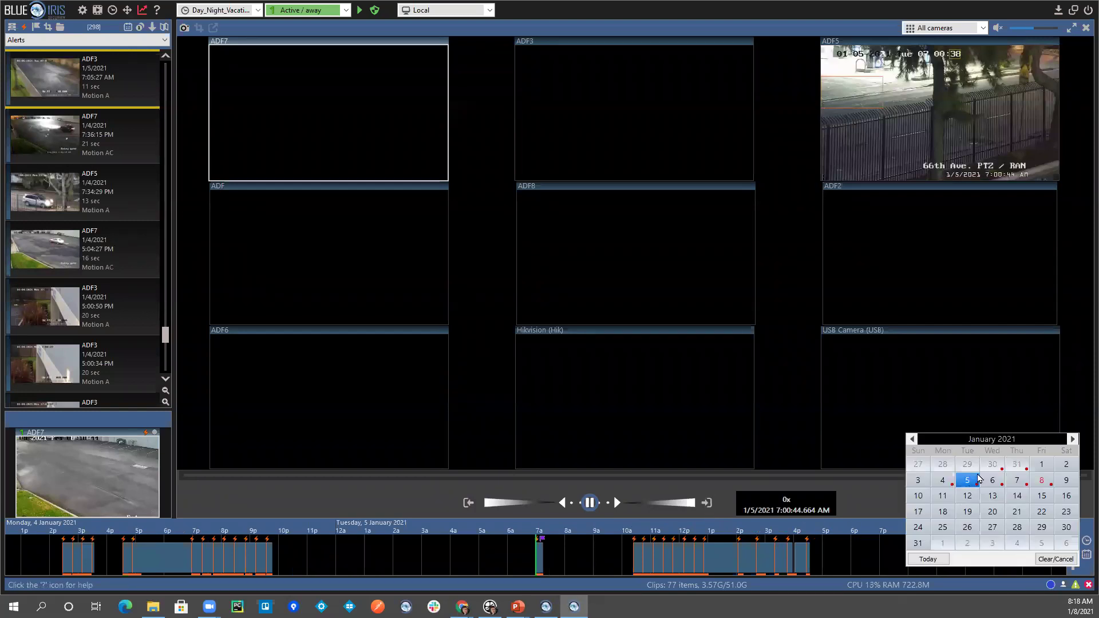
click(855, 497)
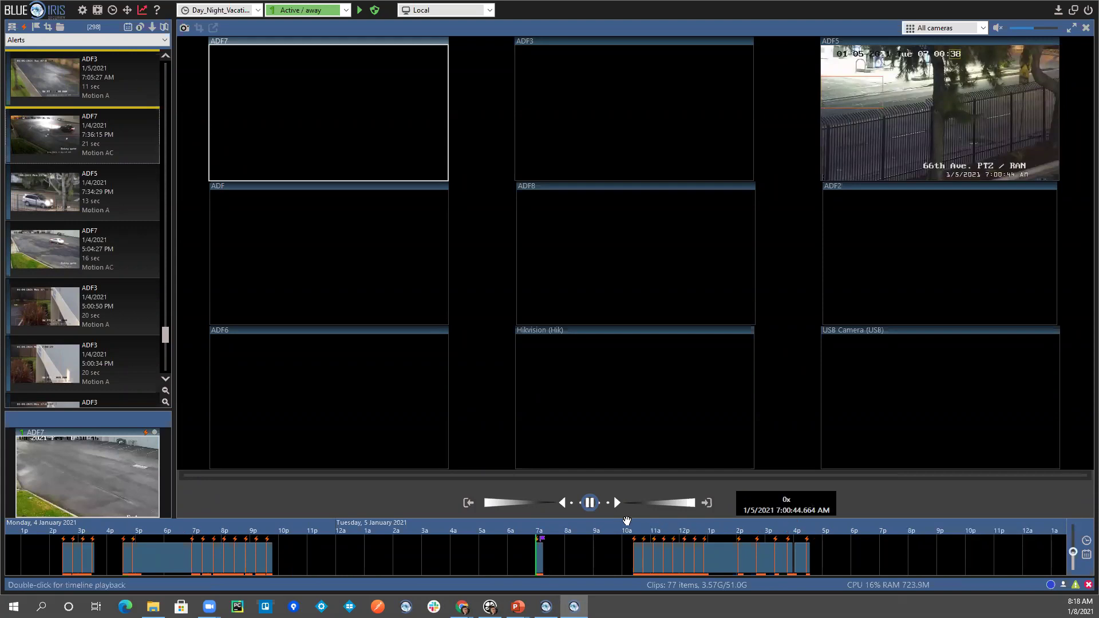
click(707, 503)
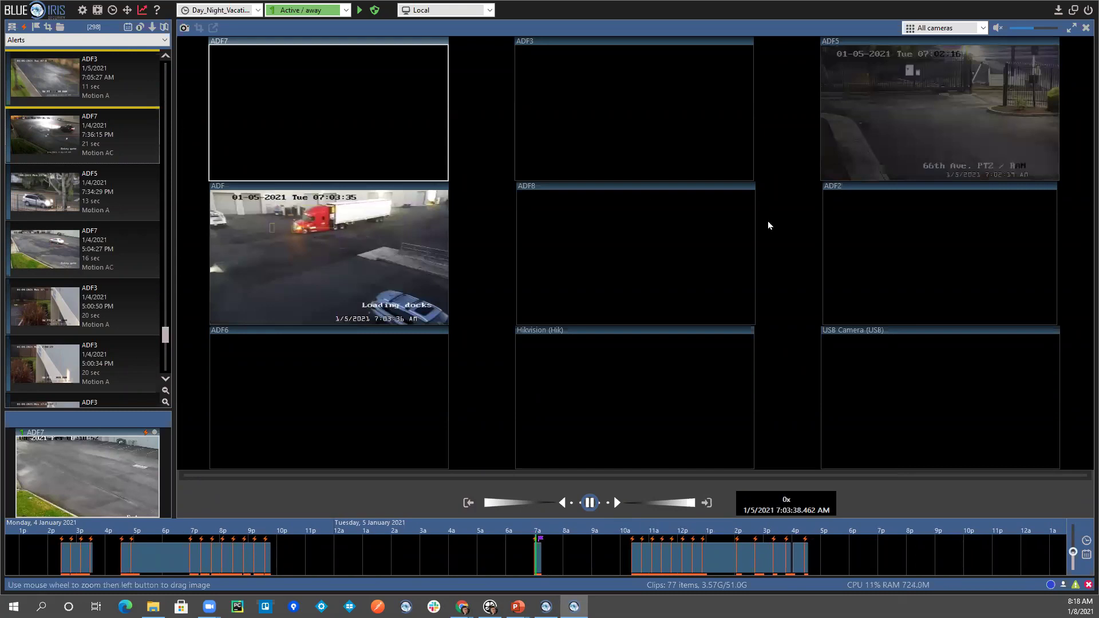
click(707, 503)
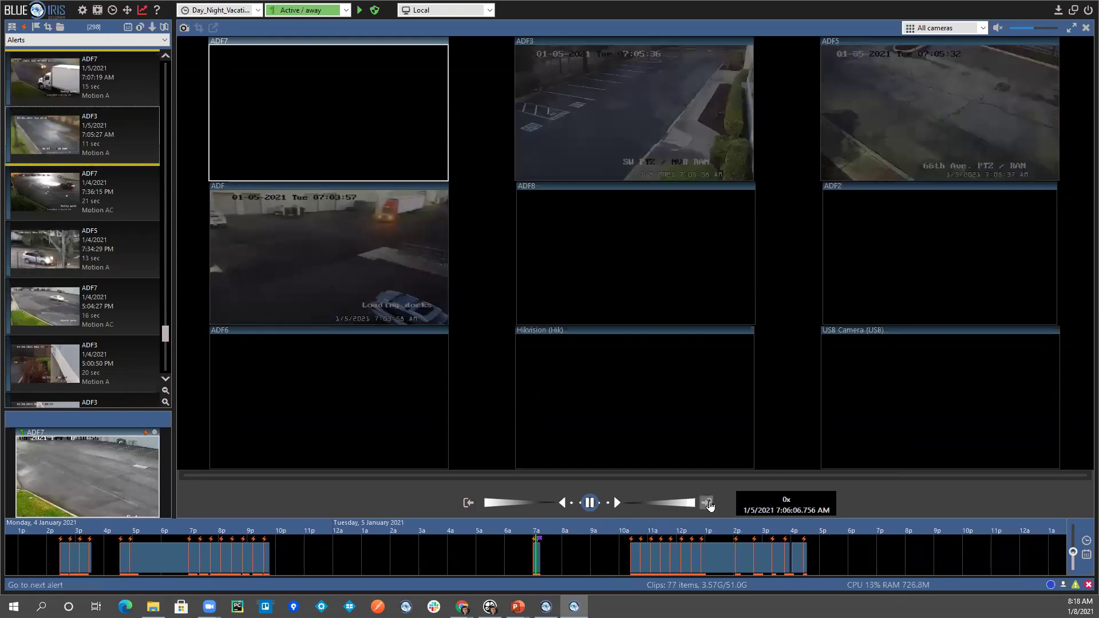
click(708, 503)
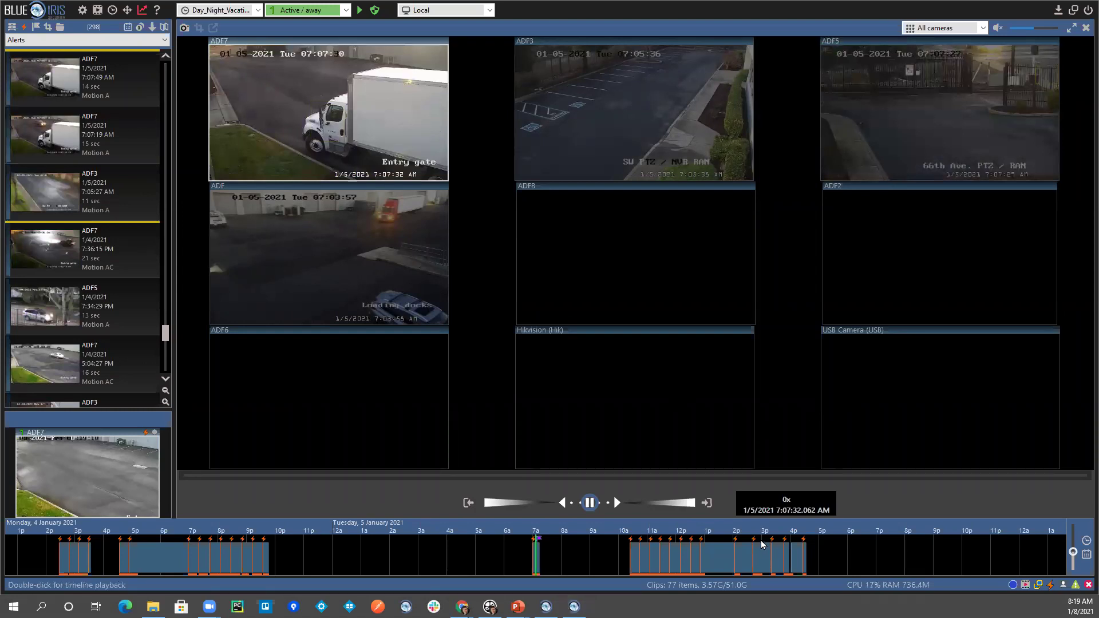
Switch back to UI3 and preview recent alert clips in the clip list.
key(alt+Tab)
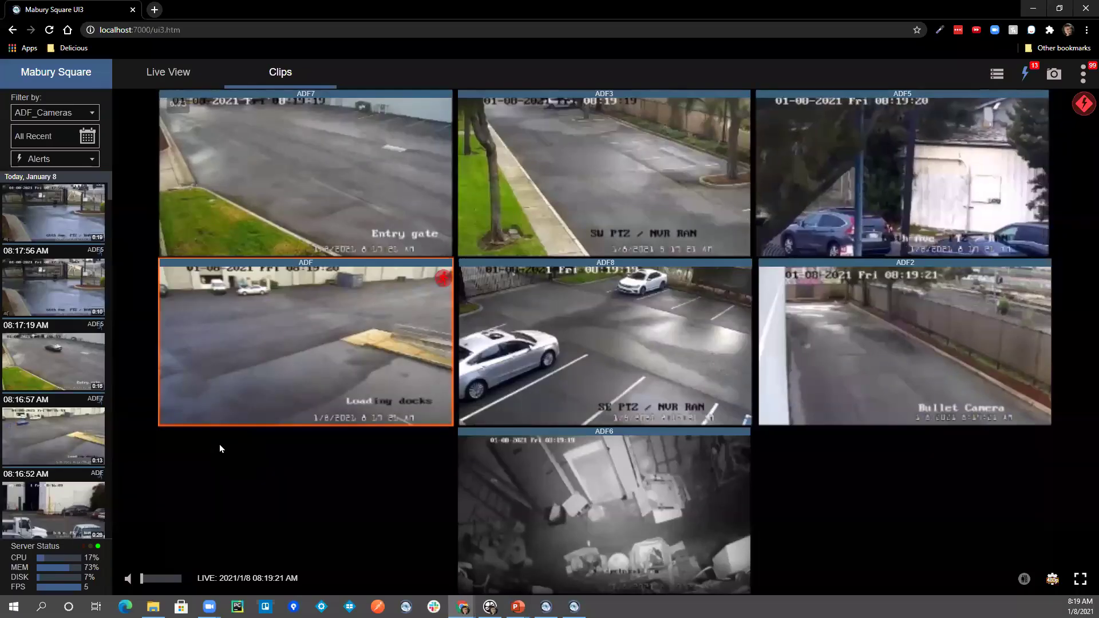
mouse_move(52, 293)
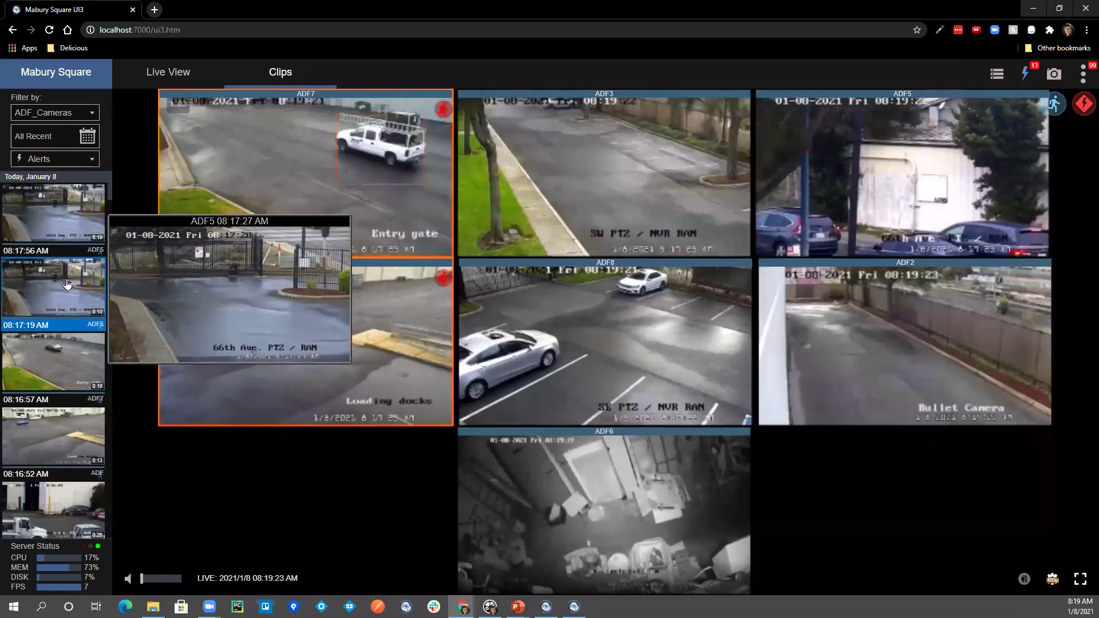
mouse_move(93, 229)
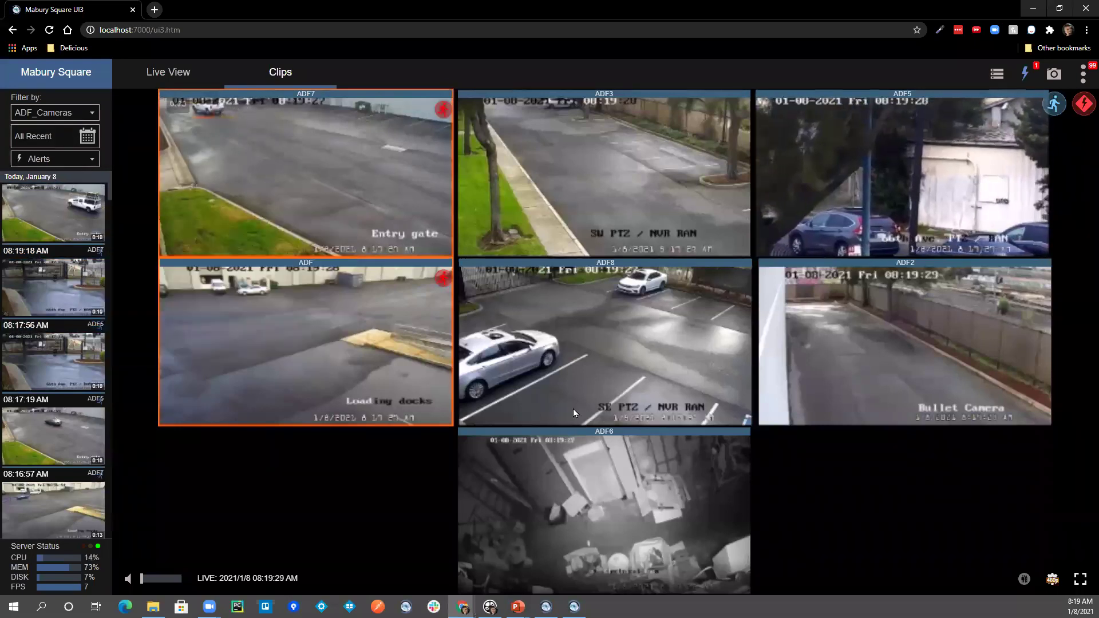
Switch to the Blue Iris console, examine the timeline's date calendar, and dismiss it without choosing a date.
key(alt+Tab)
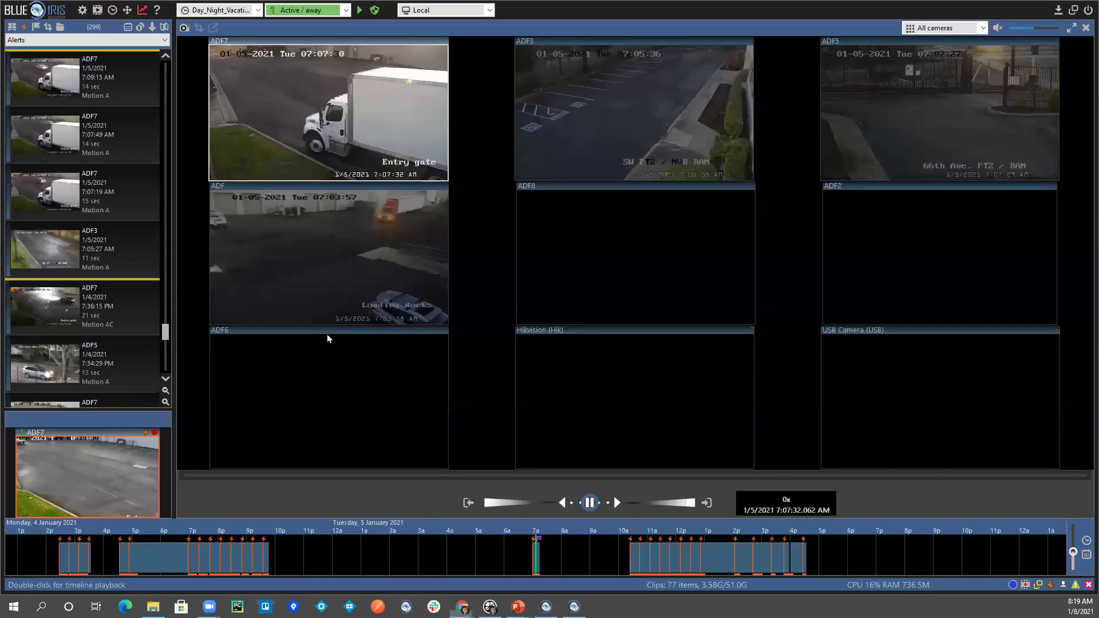
click(1082, 555)
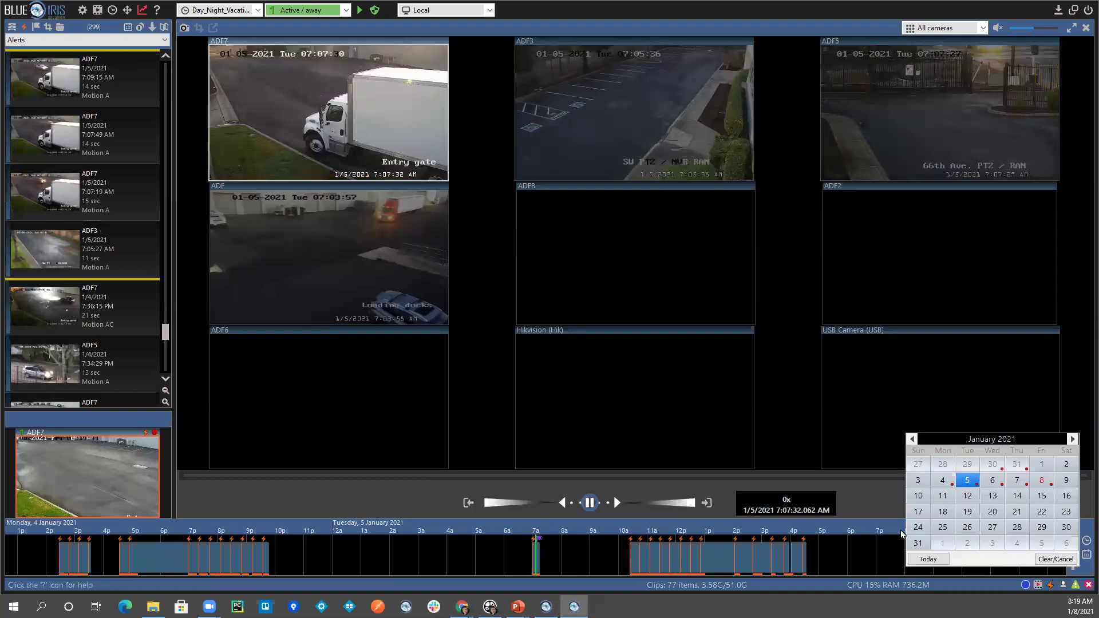
click(865, 497)
Switch to UI3 and filter the alerts to All cameras with January 5, 2021 as both start and end date.
key(alt+Tab)
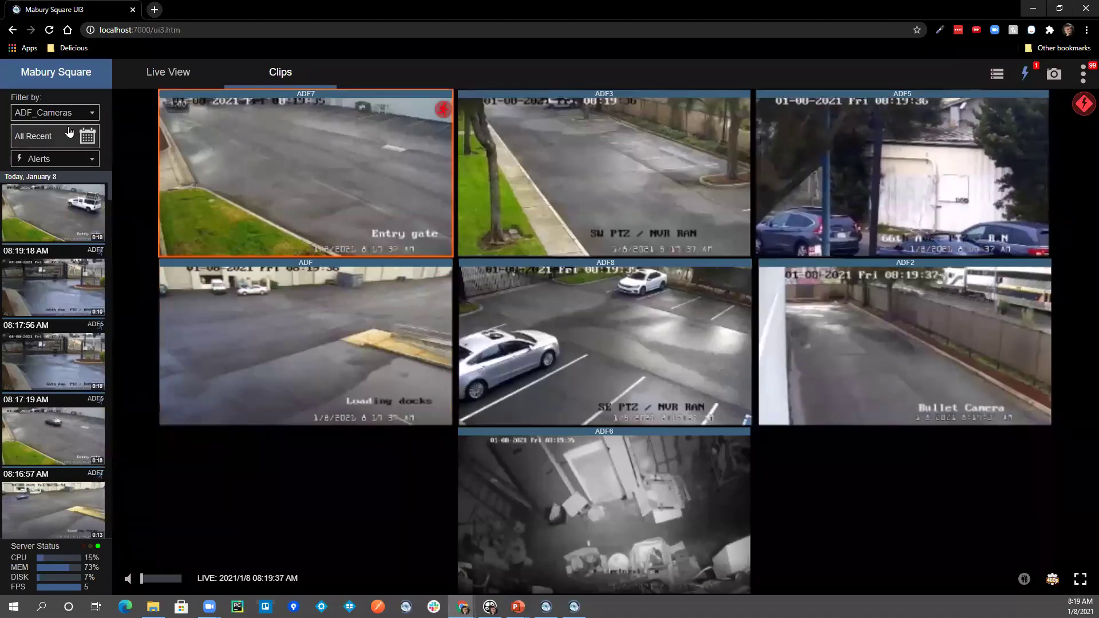
click(55, 115)
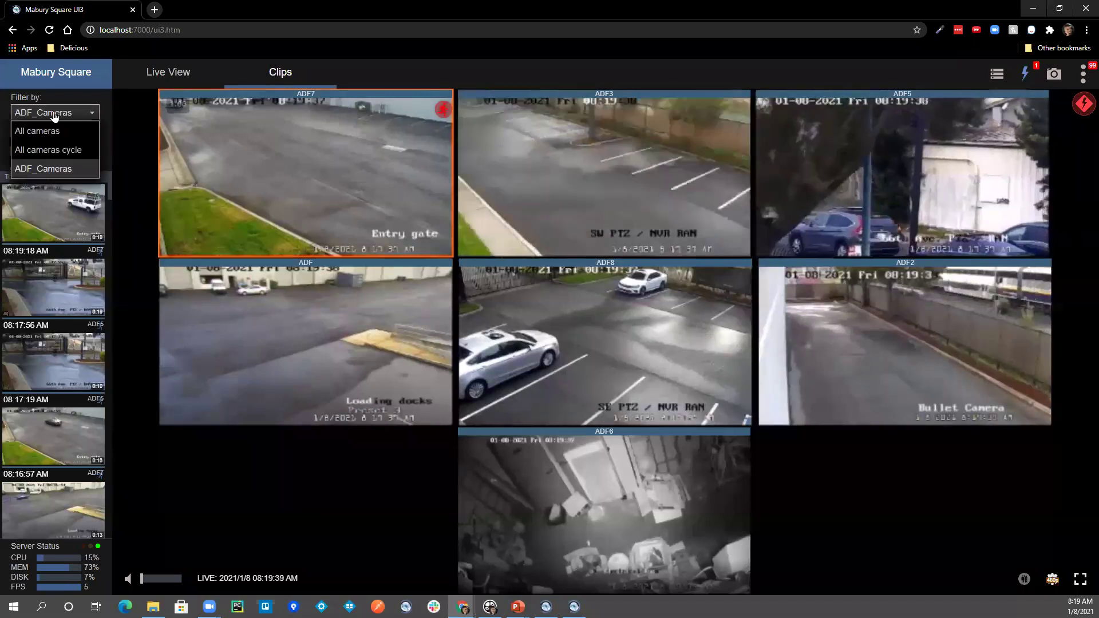
click(55, 131)
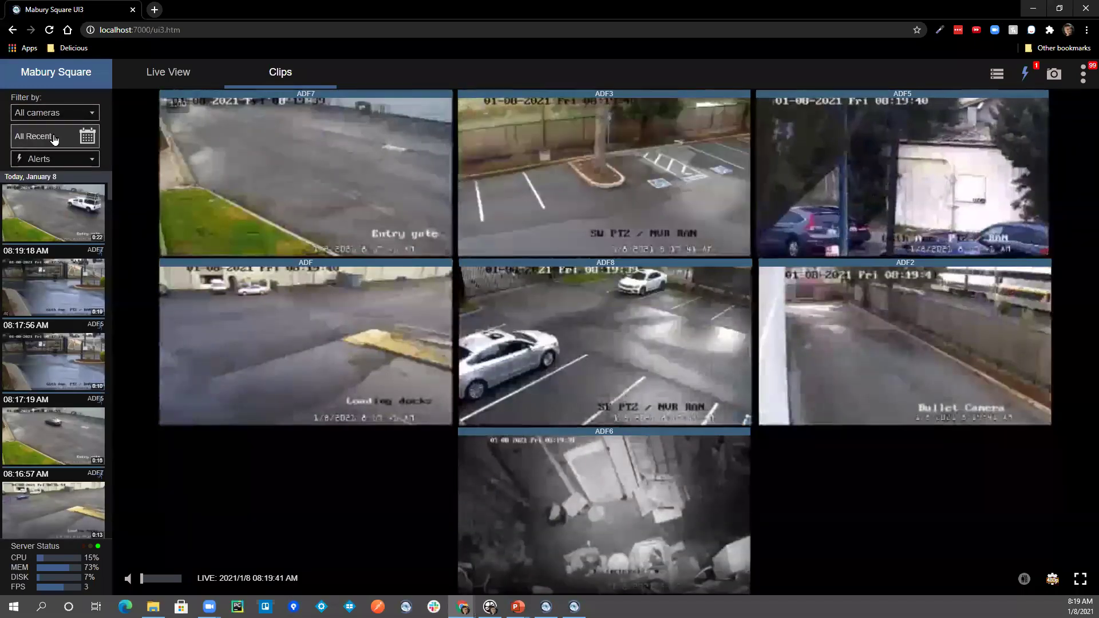
click(55, 139)
click(148, 210)
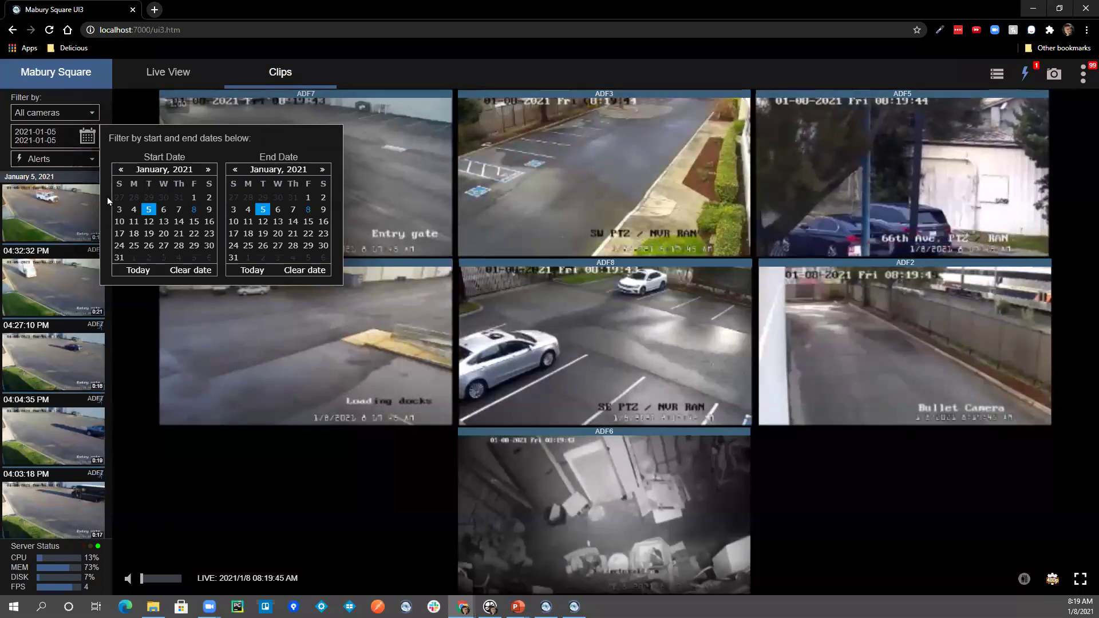
click(129, 100)
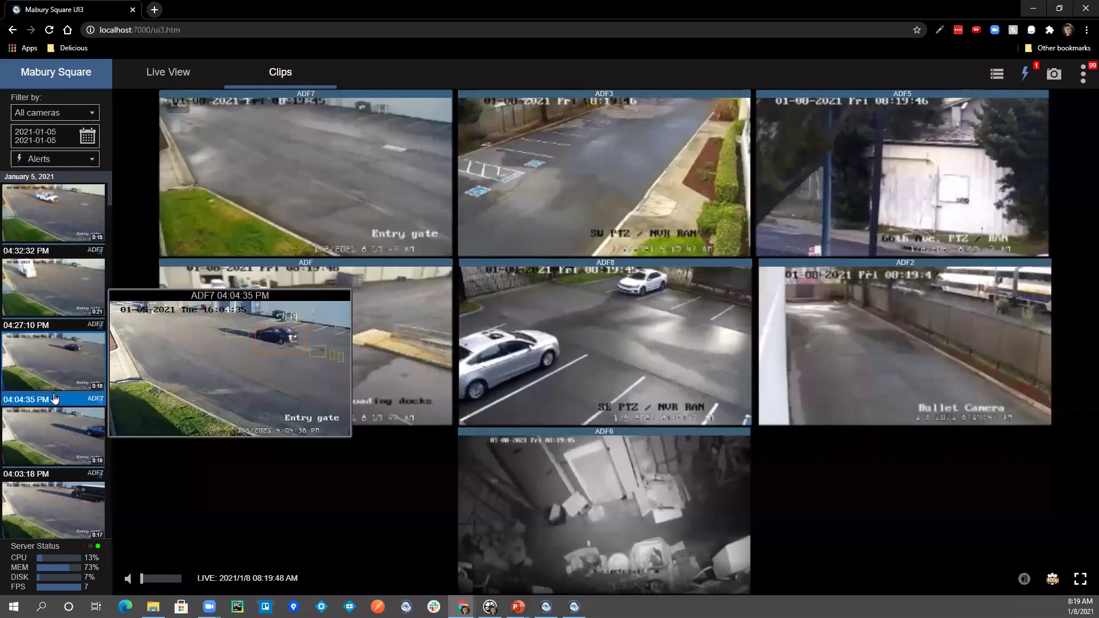
Browse the filtered January 5 alerts back to the 7:07 AM ADF7 entry and compare them with the Blue Iris console.
scroll(55, 394, down, 13)
scroll(56, 393, down, 15)
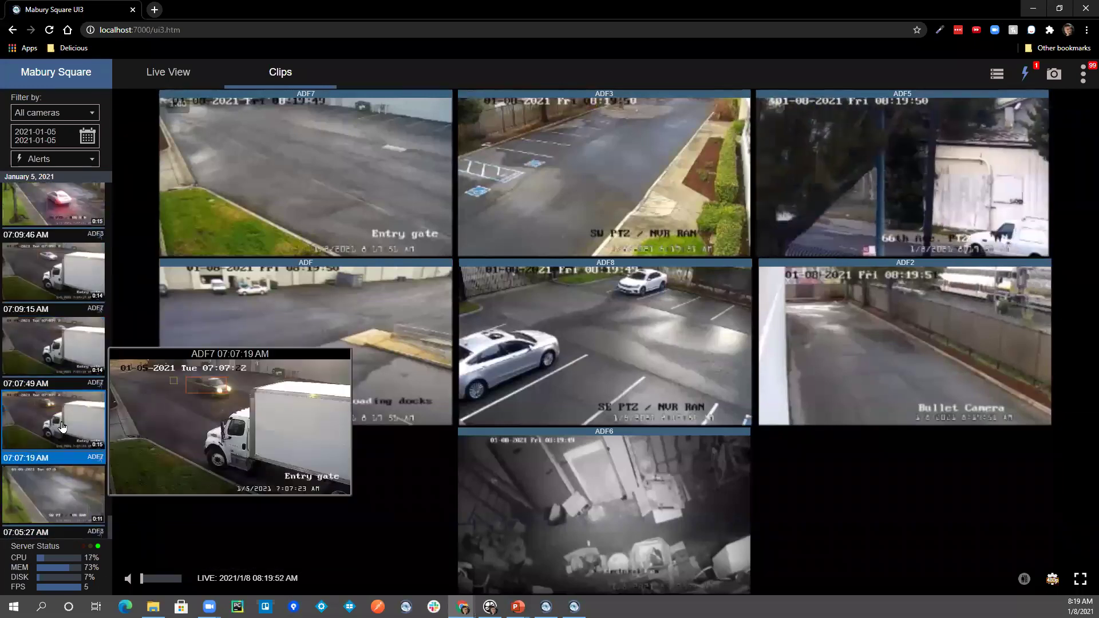
mouse_move(62, 364)
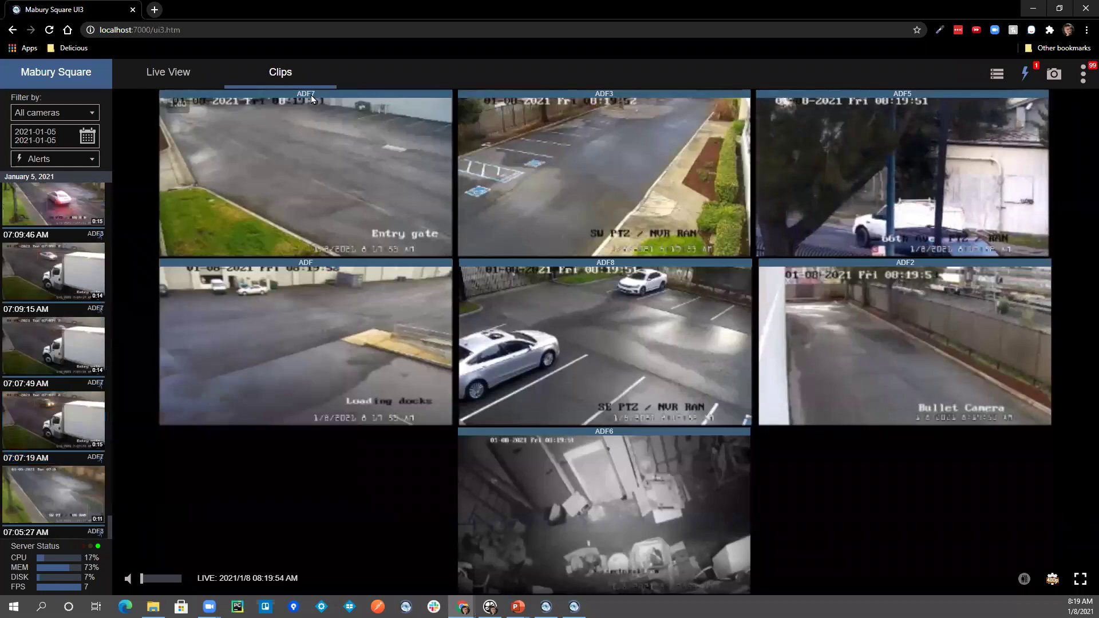
key(alt+Tab)
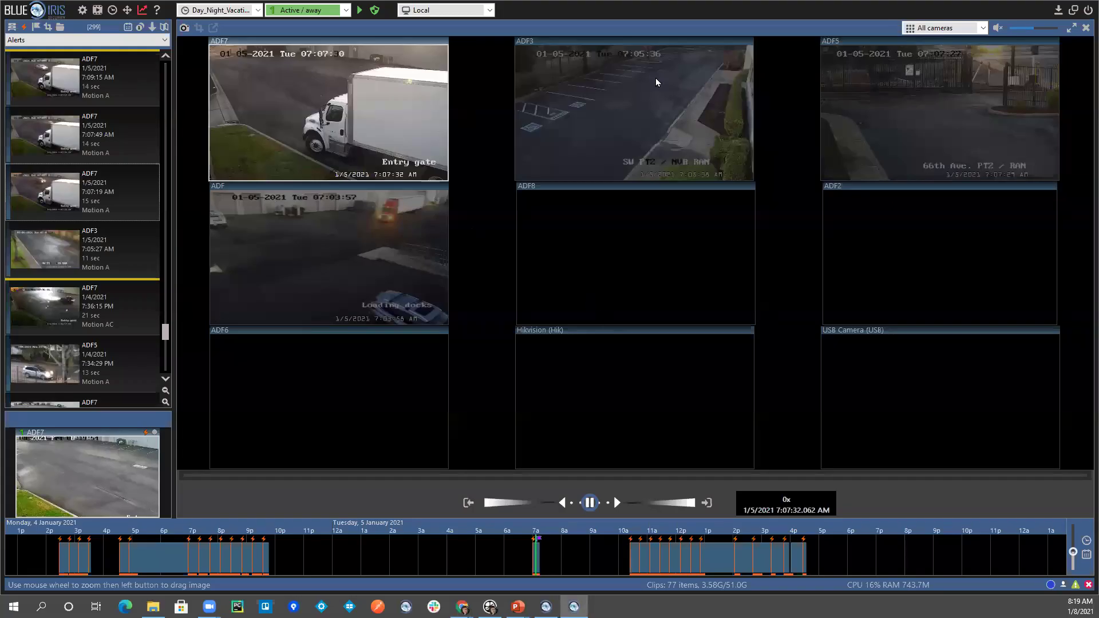
key(alt+Tab)
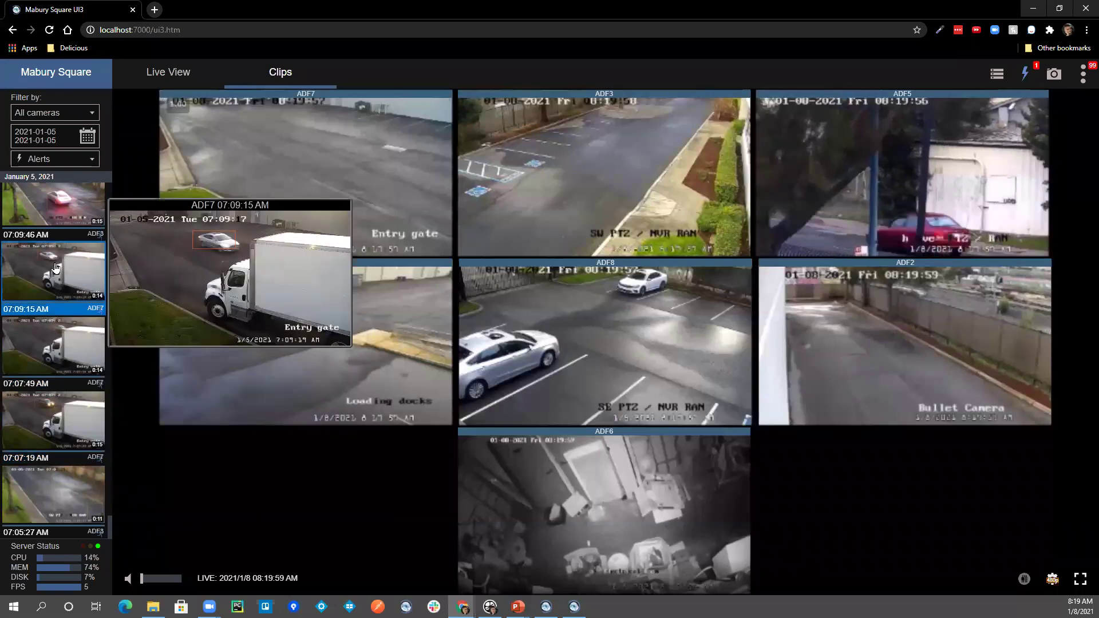
Browse forward through the January 5 alerts, play the 12:11:38 PM ADF7 alert, and close it.
mouse_move(60, 209)
scroll(61, 208, up, 10)
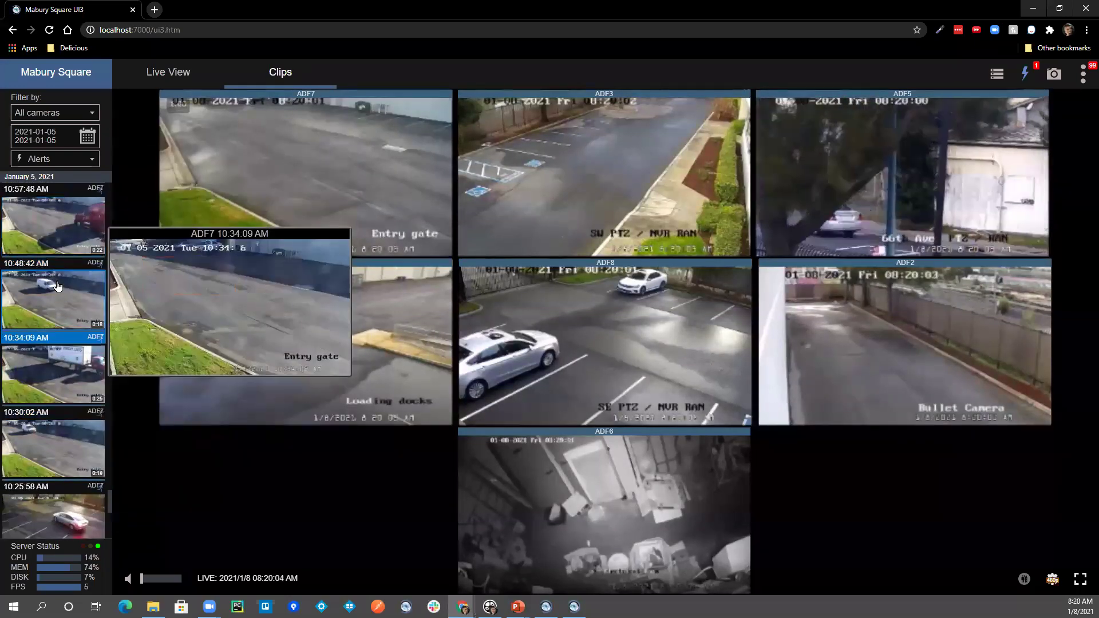
scroll(58, 295, up, 5)
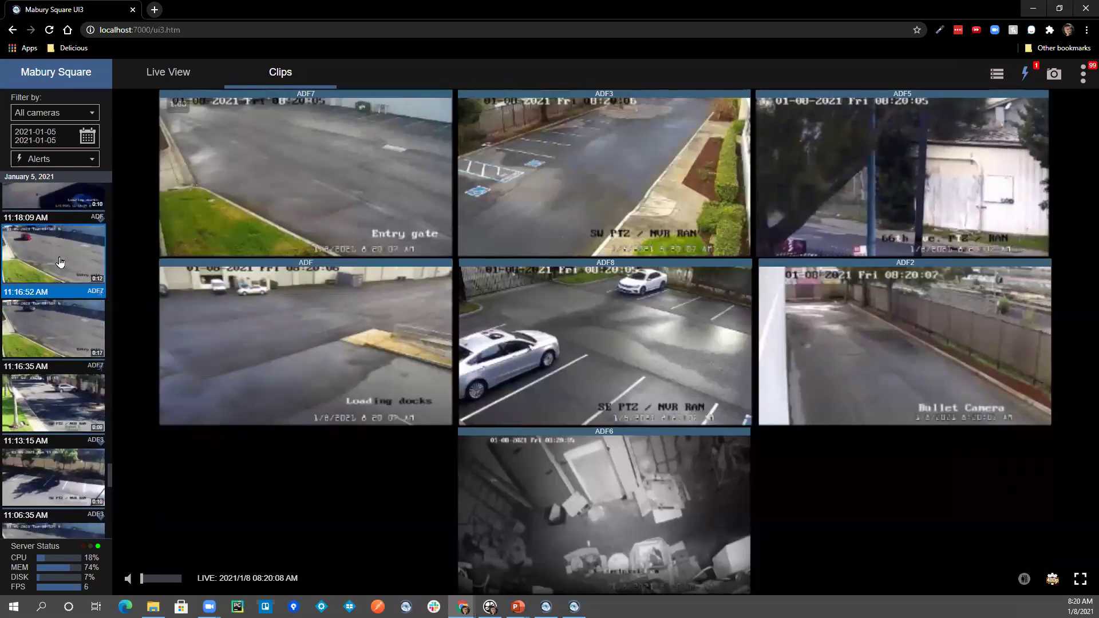
scroll(59, 262, up, 8)
mouse_move(63, 270)
scroll(63, 271, up, 5)
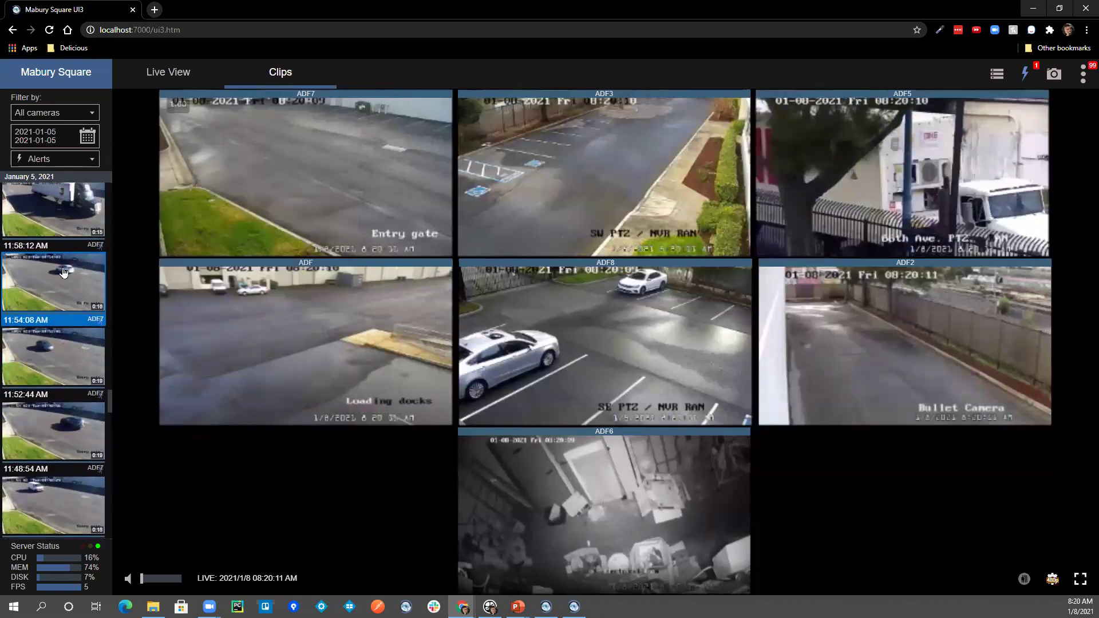
scroll(62, 289, up, 3)
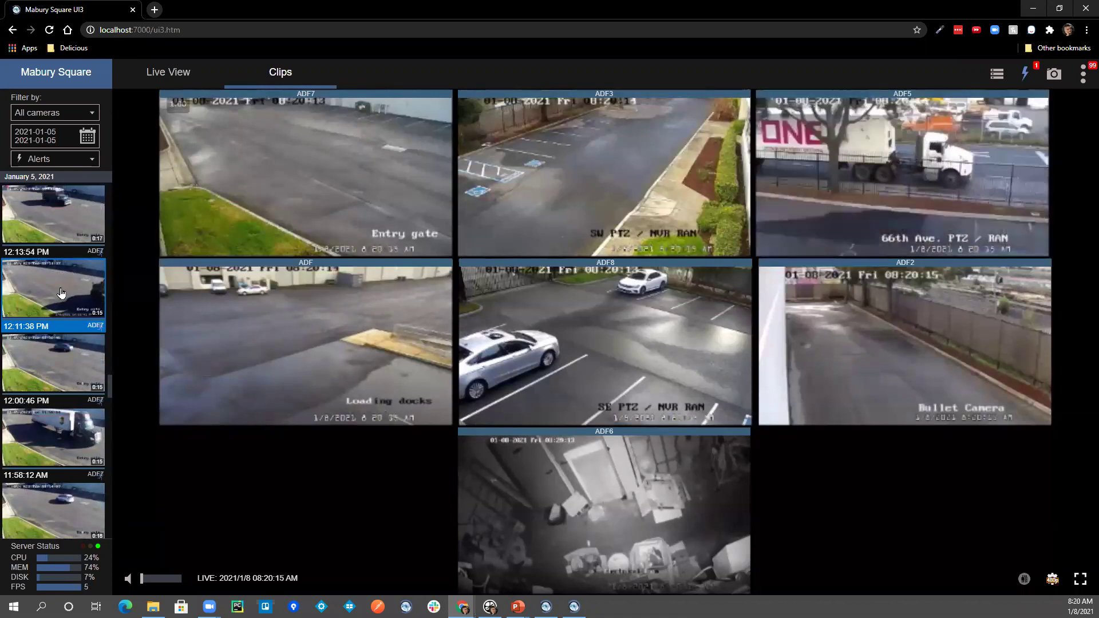
click(61, 292)
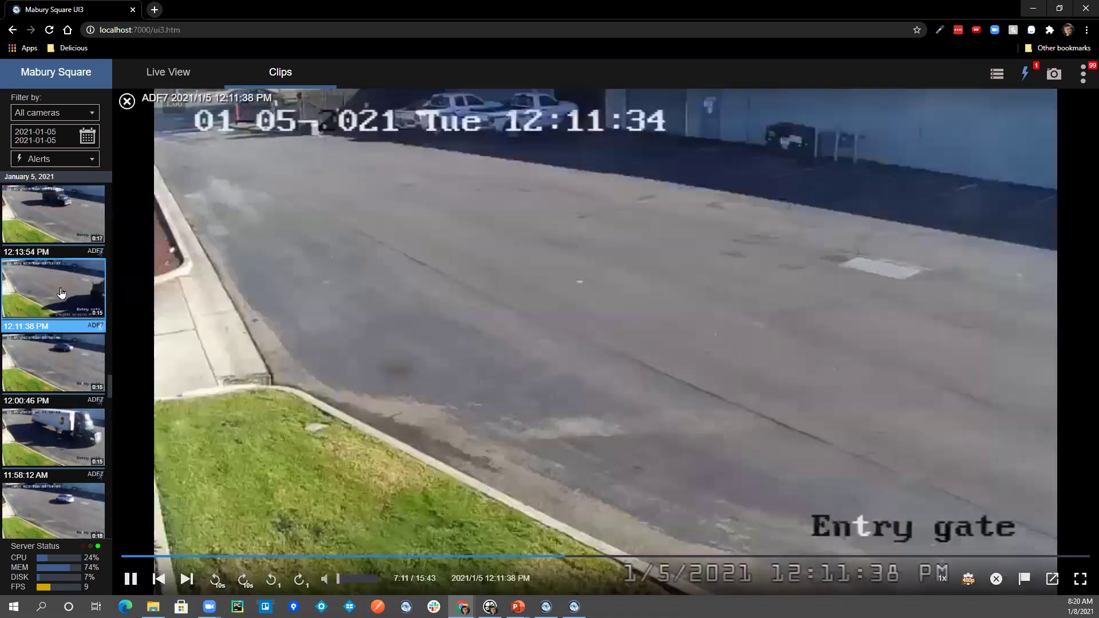
click(127, 102)
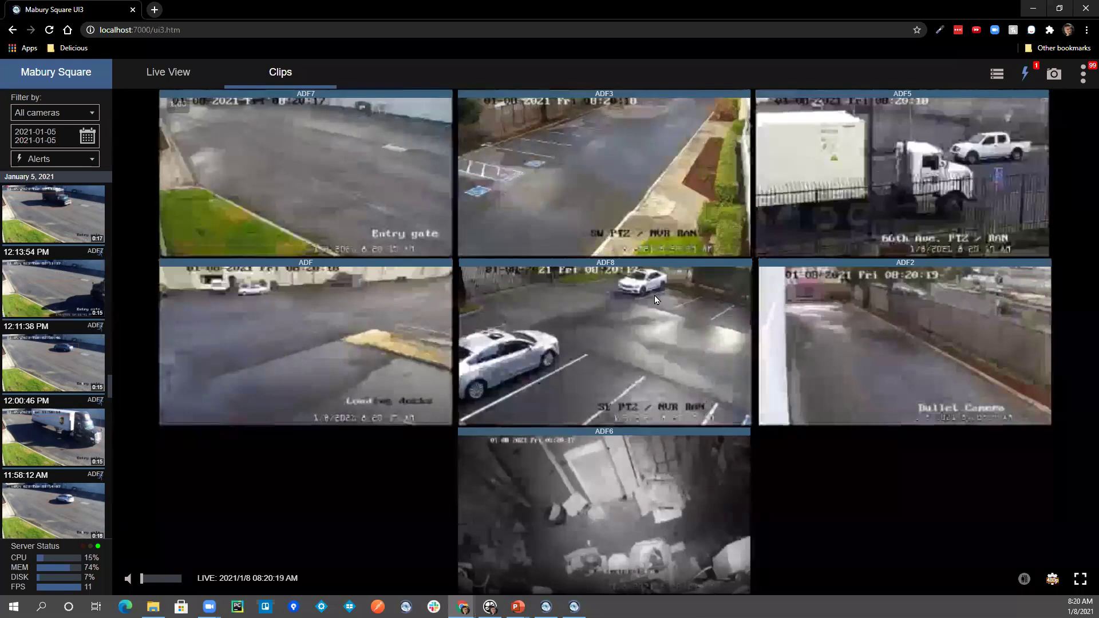
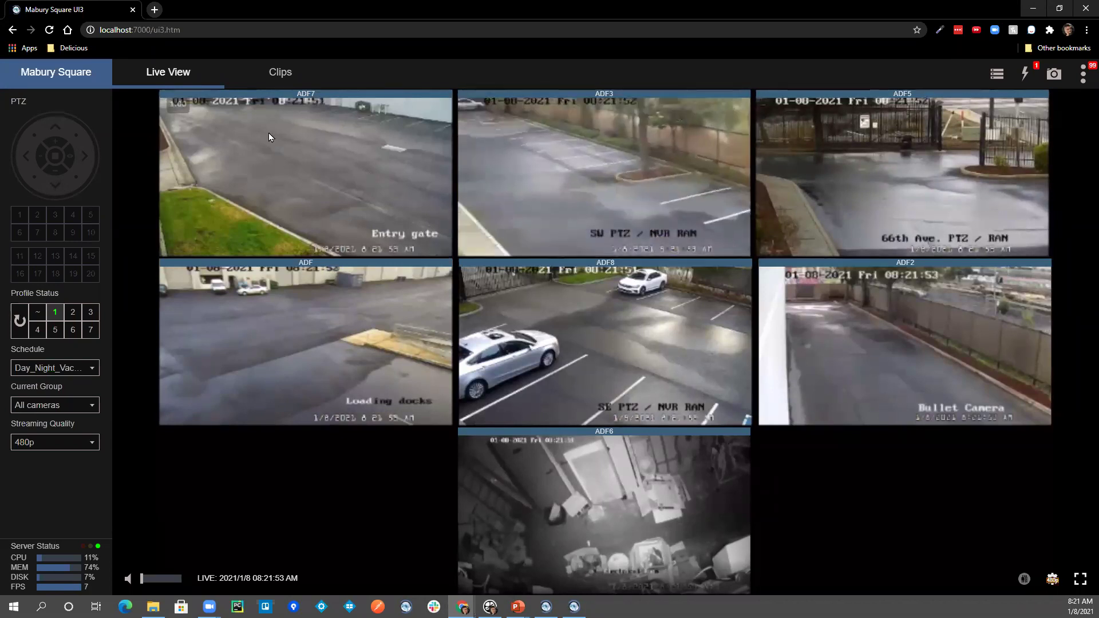
Maximize the ADF7 camera in the live view and set its streaming quality to 2160p VBR.
click(331, 167)
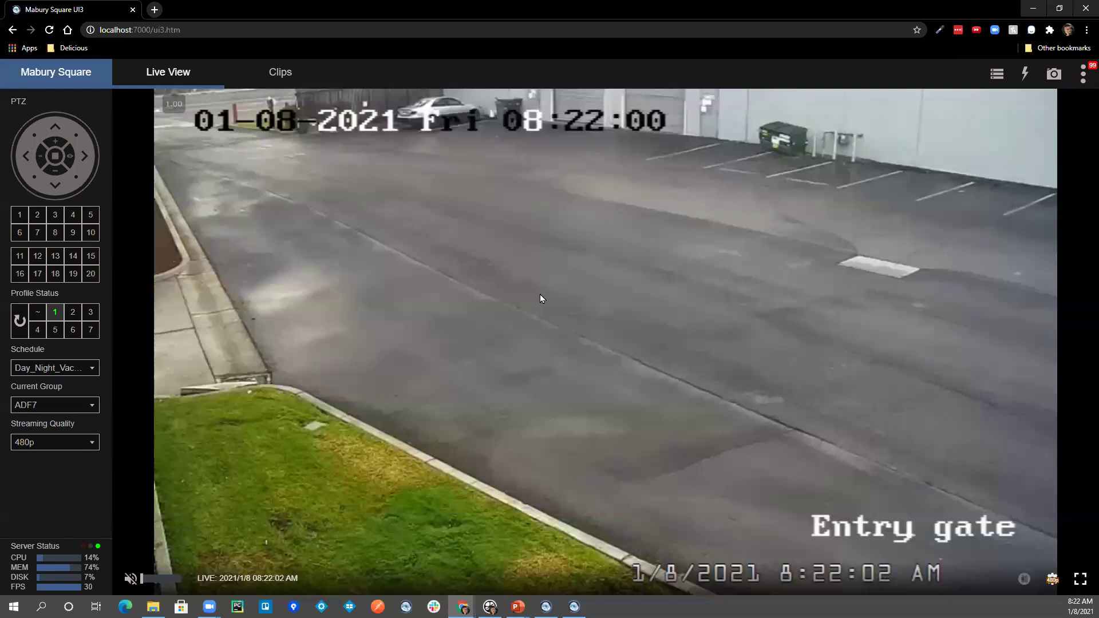
click(1052, 580)
click(1052, 580)
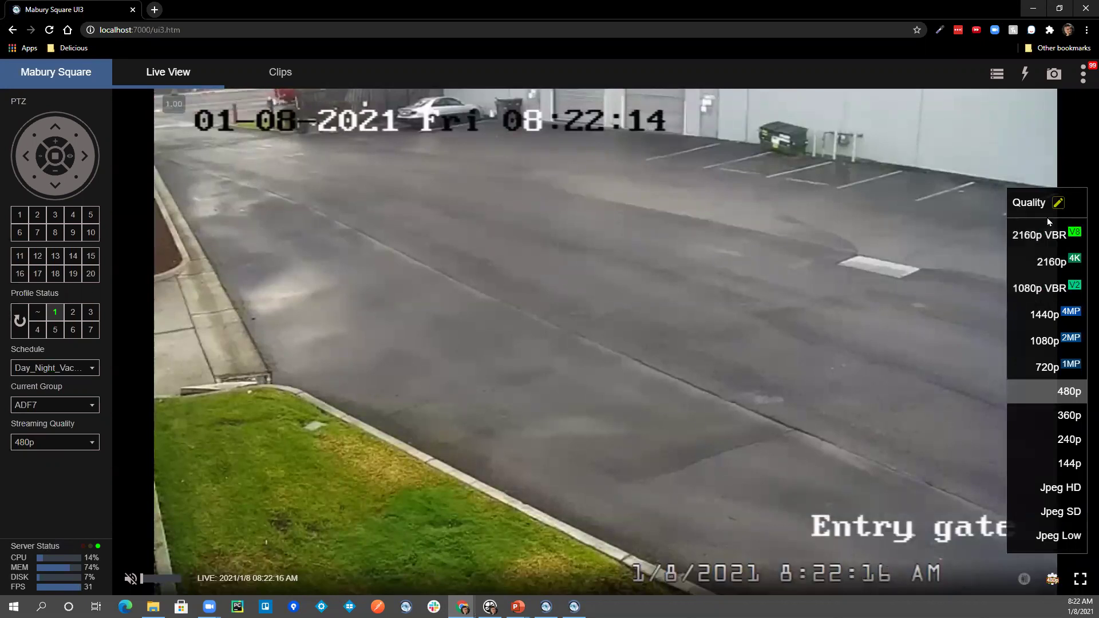
mouse_move(1049, 237)
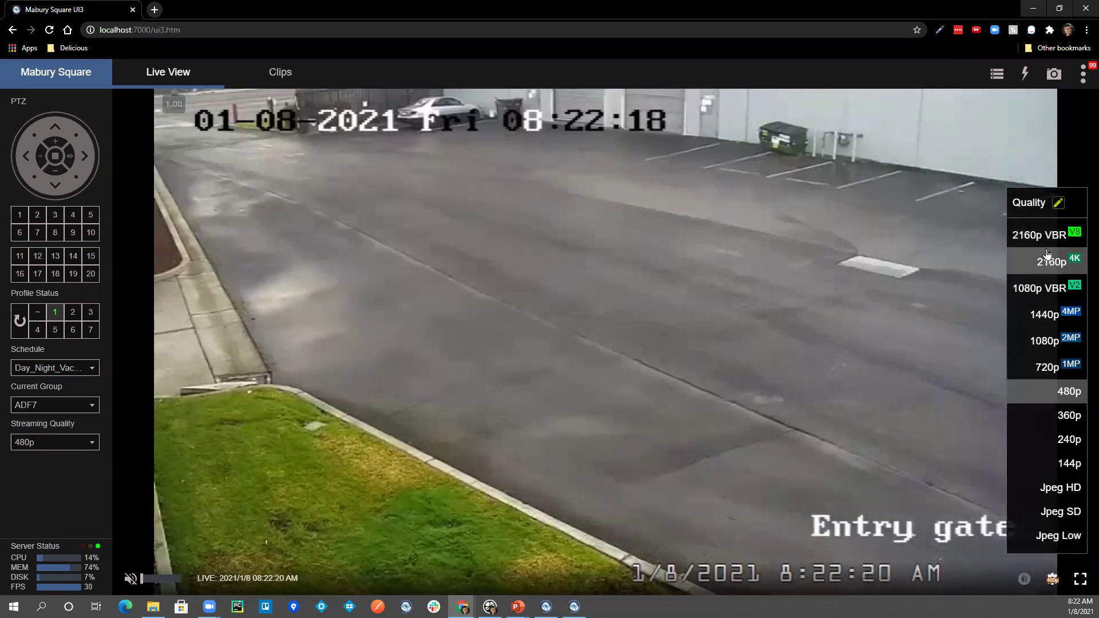
click(1047, 236)
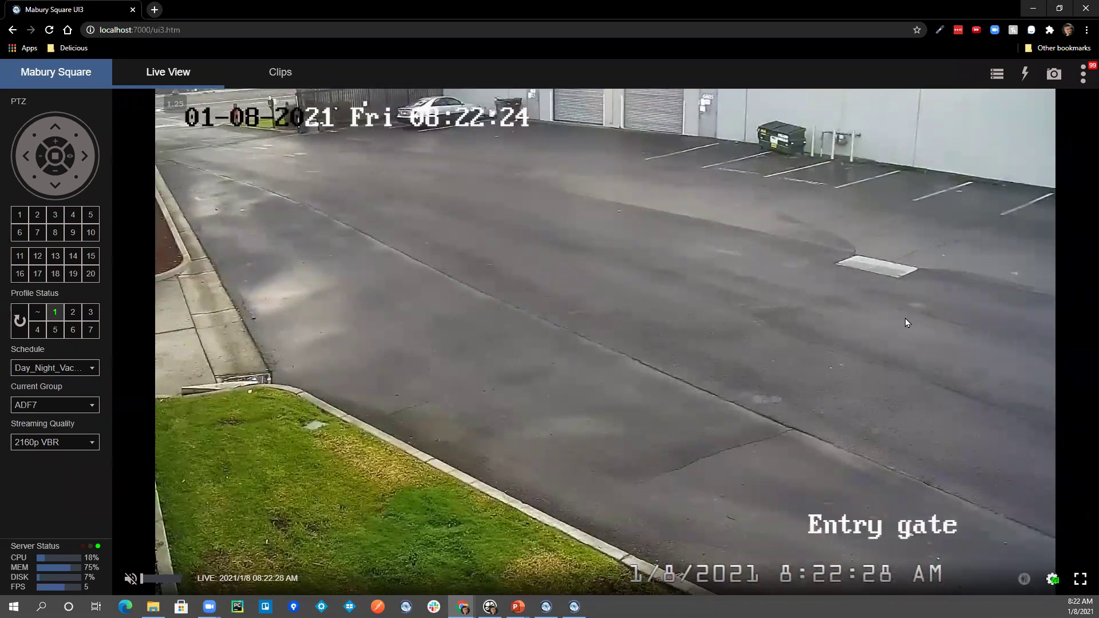
Reselect 2160p VBR, return to the all-cameras view, and reopen ADF7 to restart its stream.
click(1052, 578)
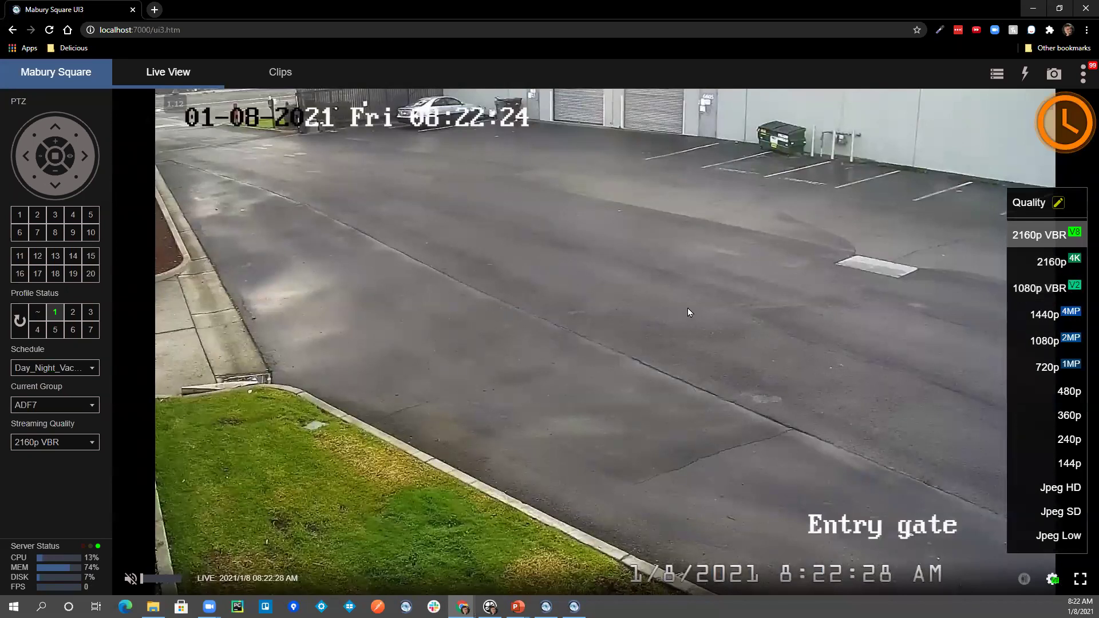
click(1047, 237)
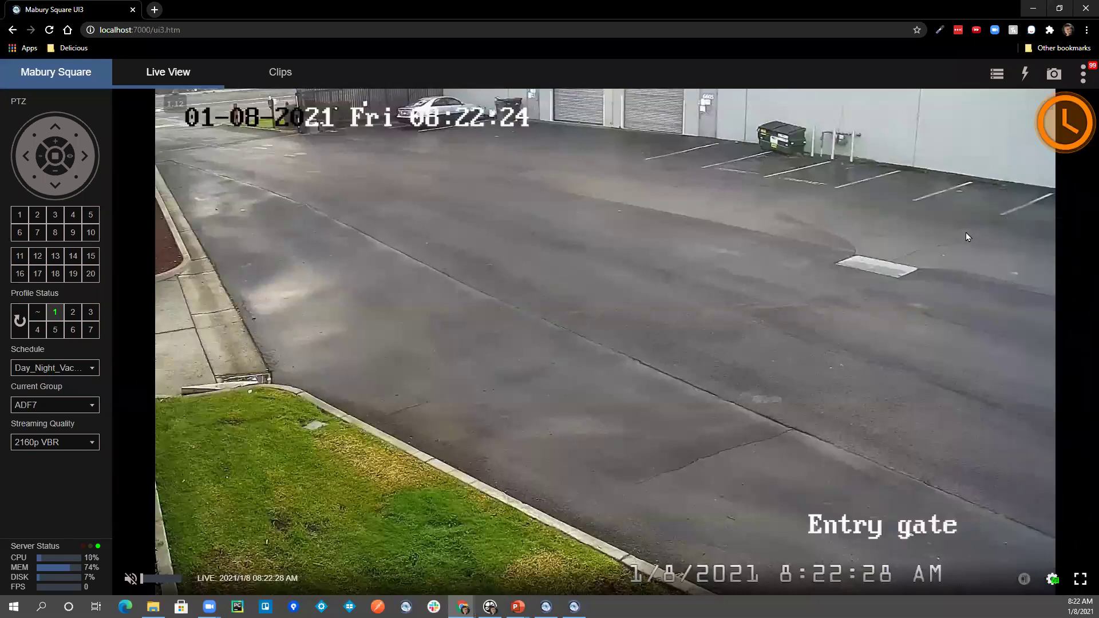
click(1055, 579)
click(894, 361)
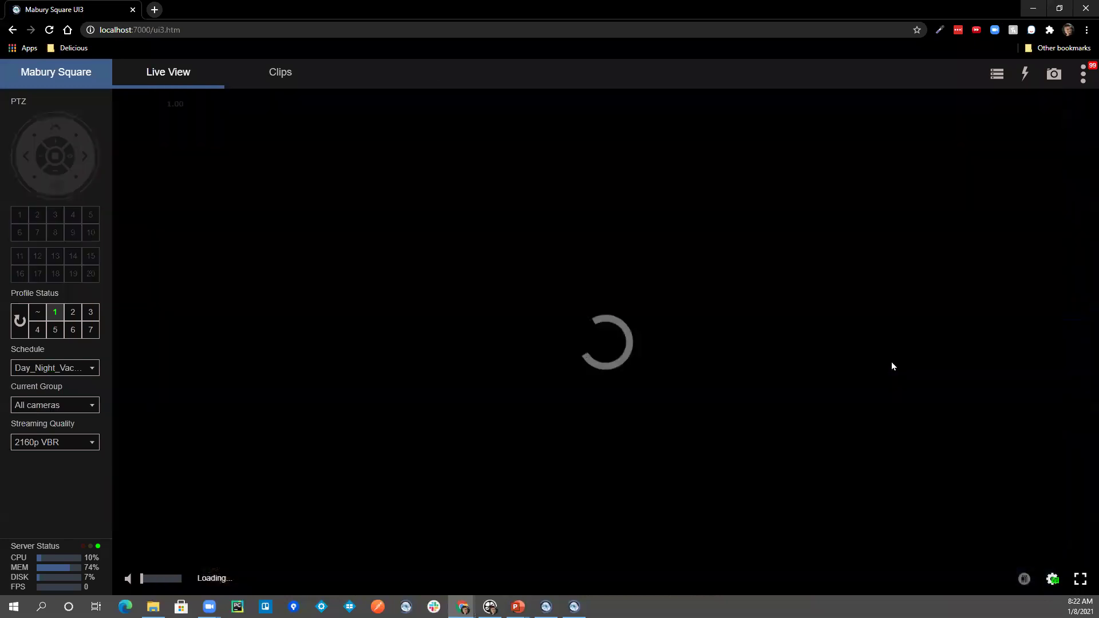
click(327, 168)
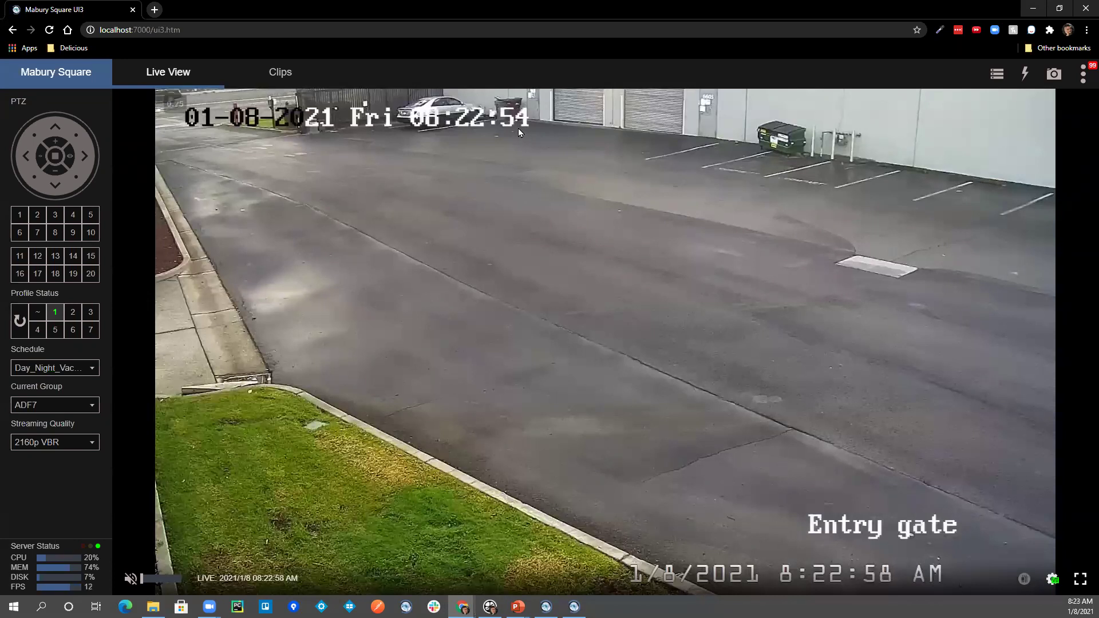
mouse_move(1044, 133)
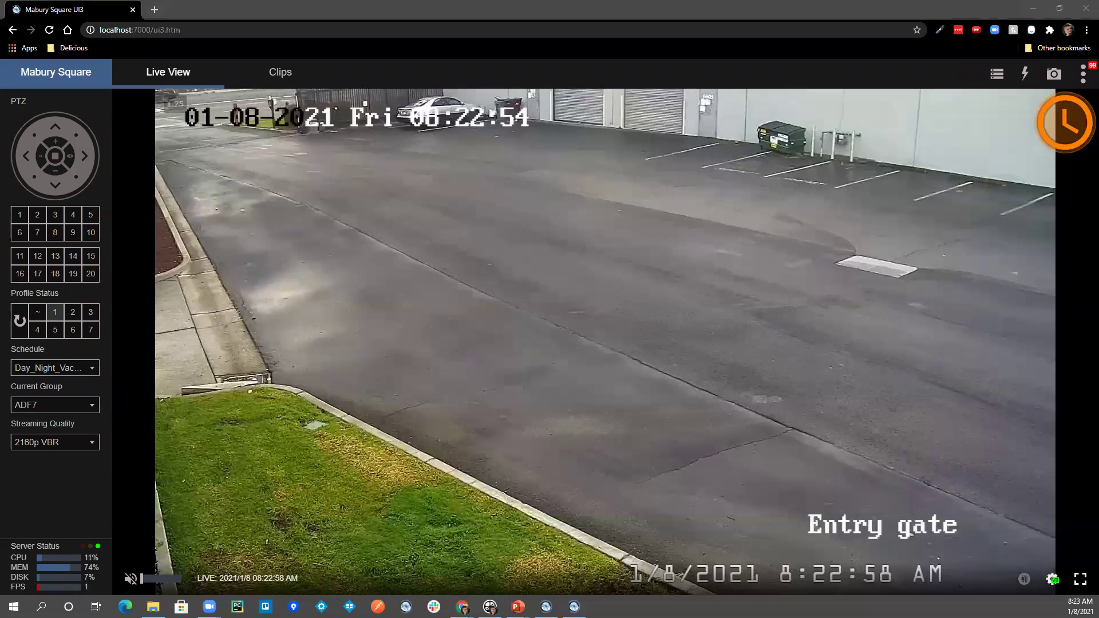
Switch between the Live view presentation slide and UI3 to relate the network troubleshooting diagram to the ADF7 stream.
key(alt+Tab)
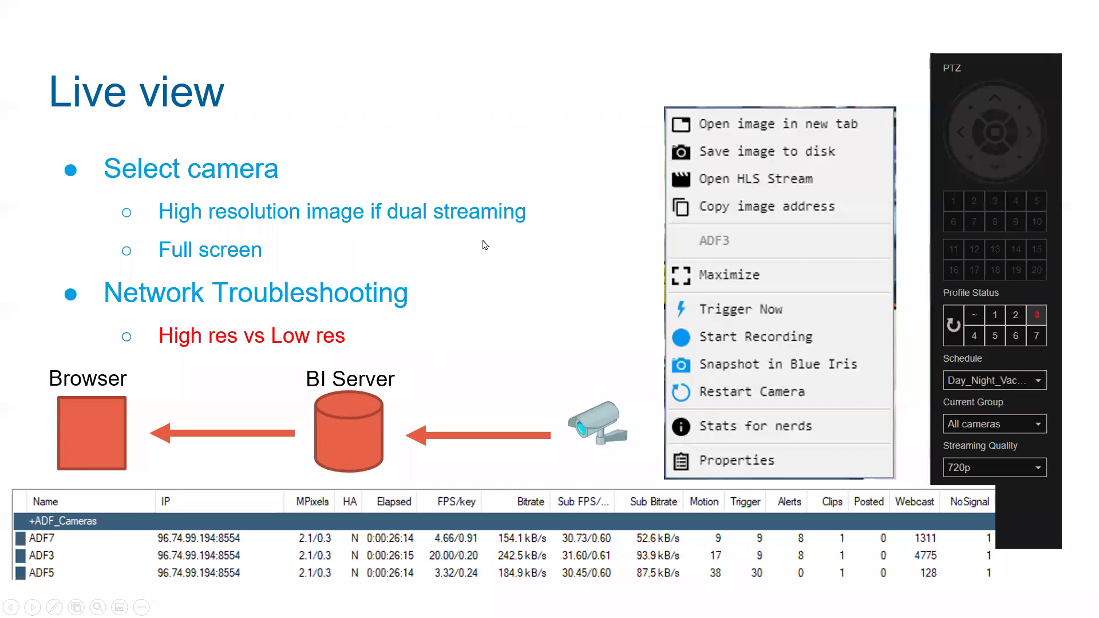
key(alt+Tab)
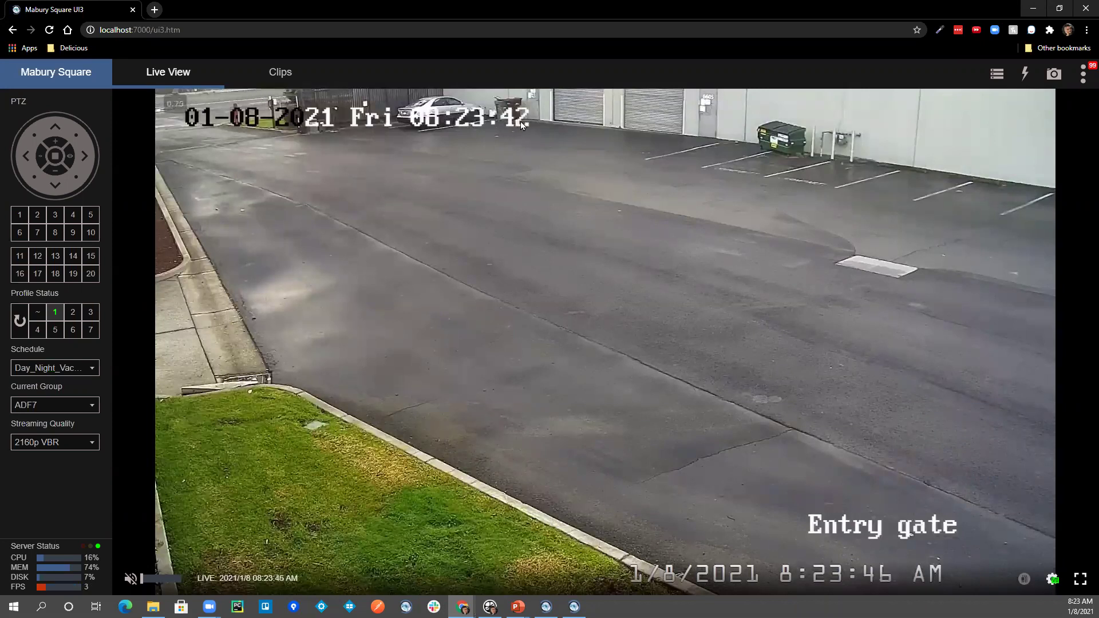
key(alt+Tab)
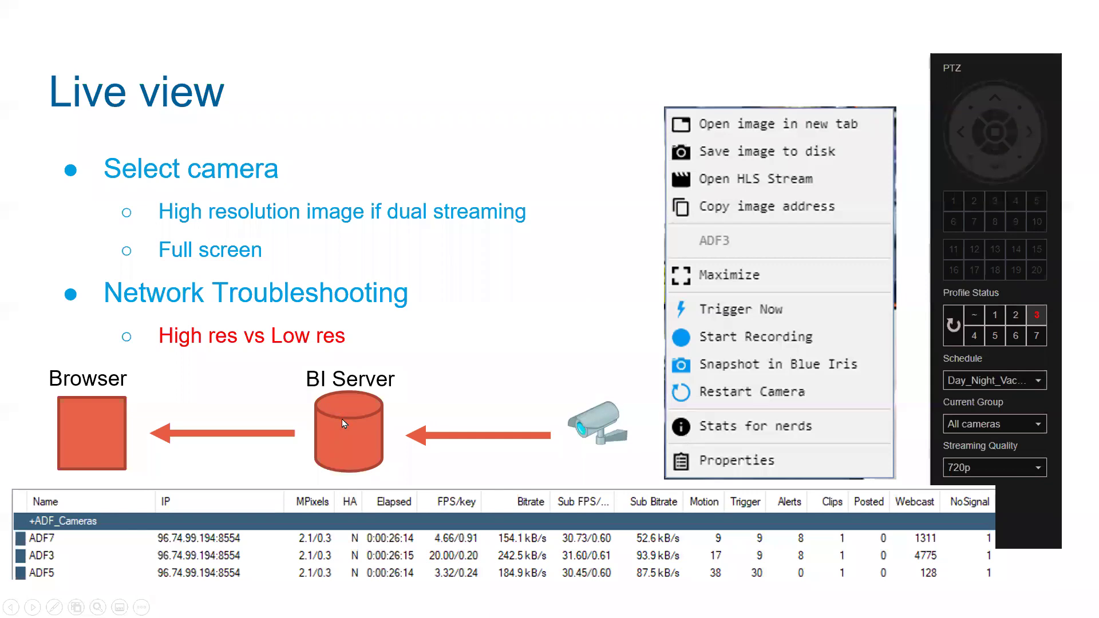
Switch to the Blue Iris console, return it to live view, and inspect ADF7's whole image in full screen.
key(alt+Tab)
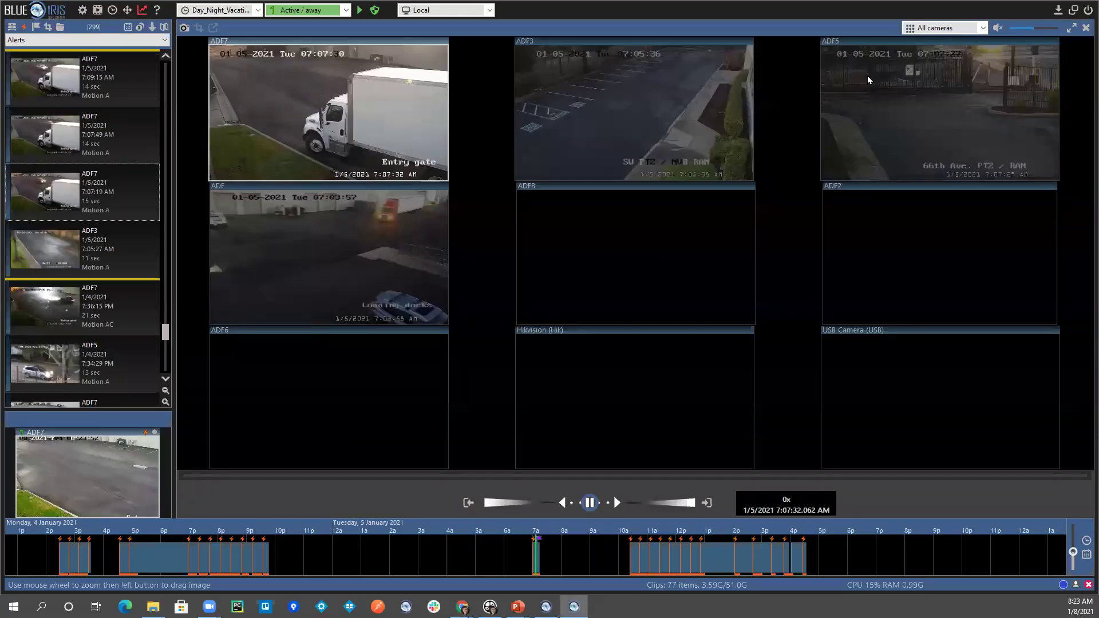
click(1086, 31)
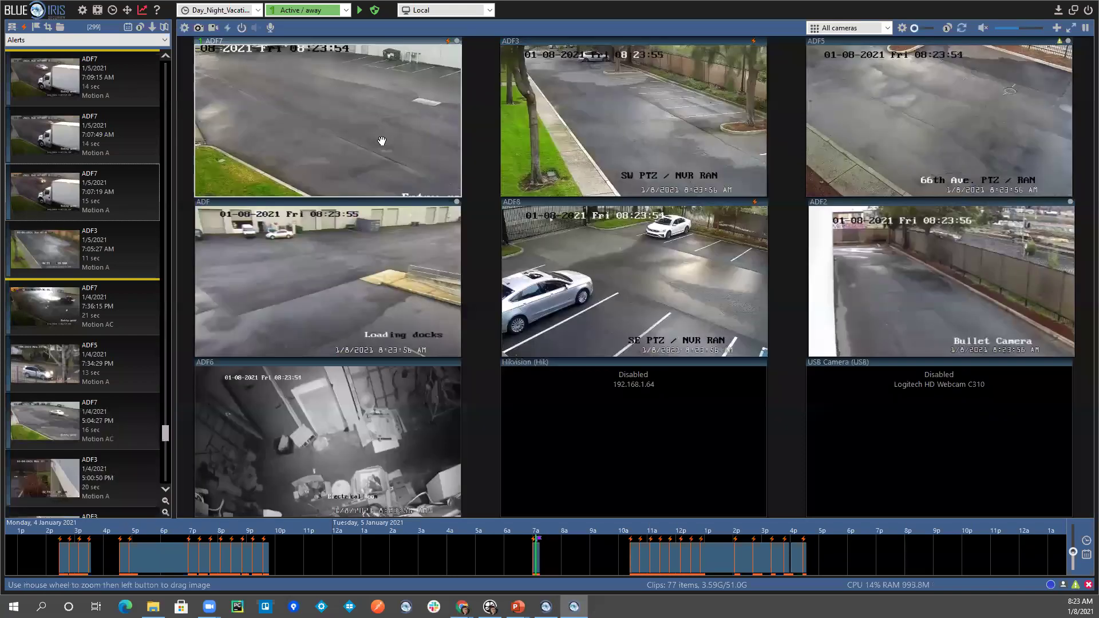
double_click(342, 105)
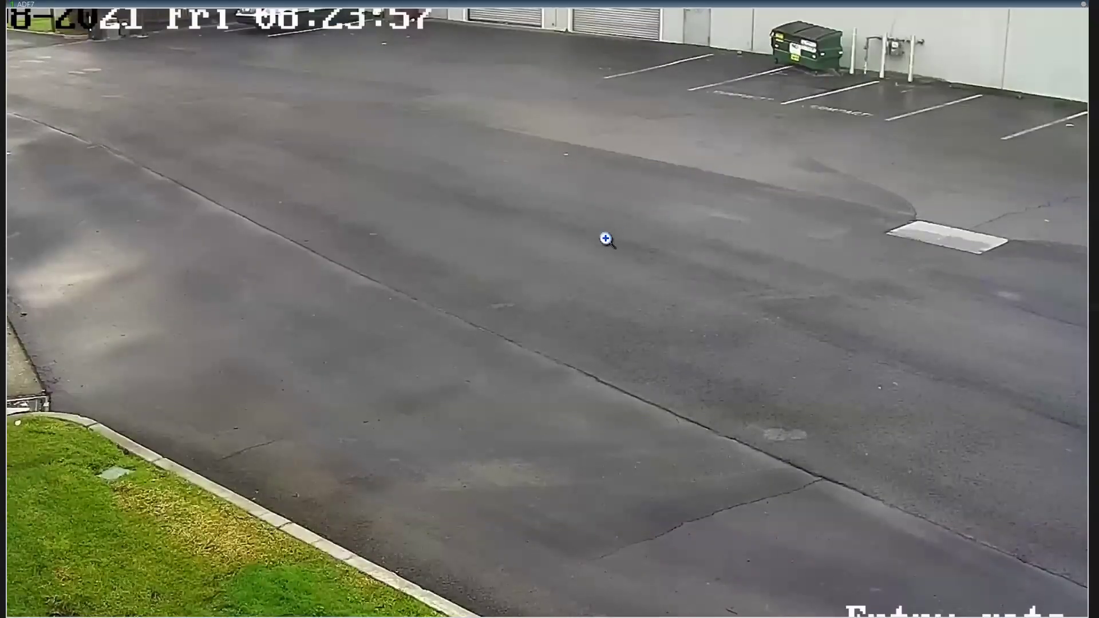
scroll(606, 282, down, 2)
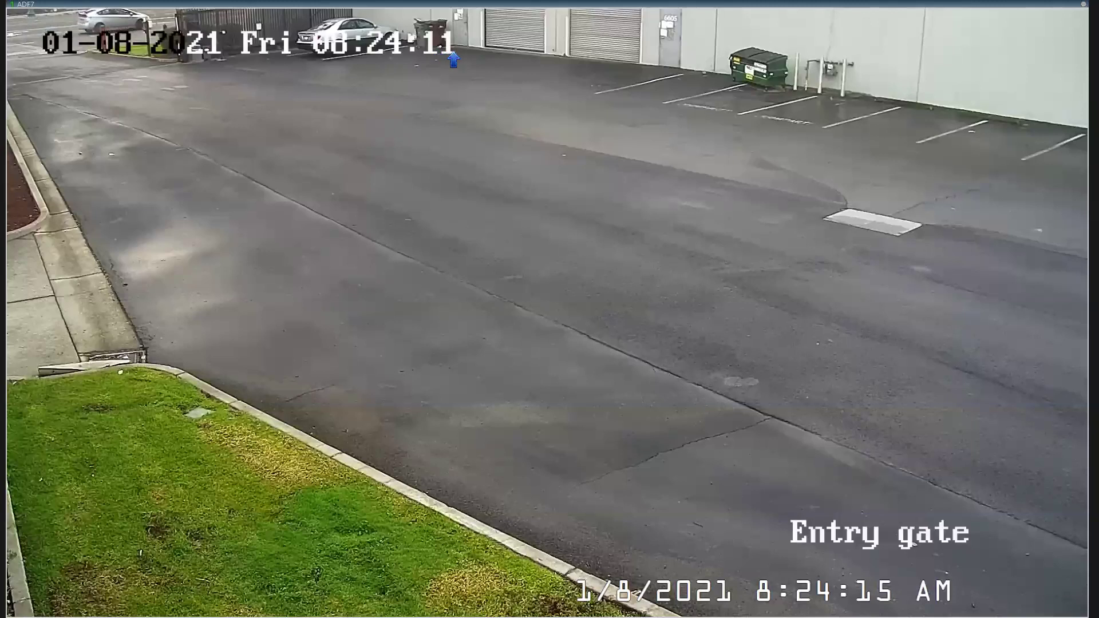
double_click(503, 122)
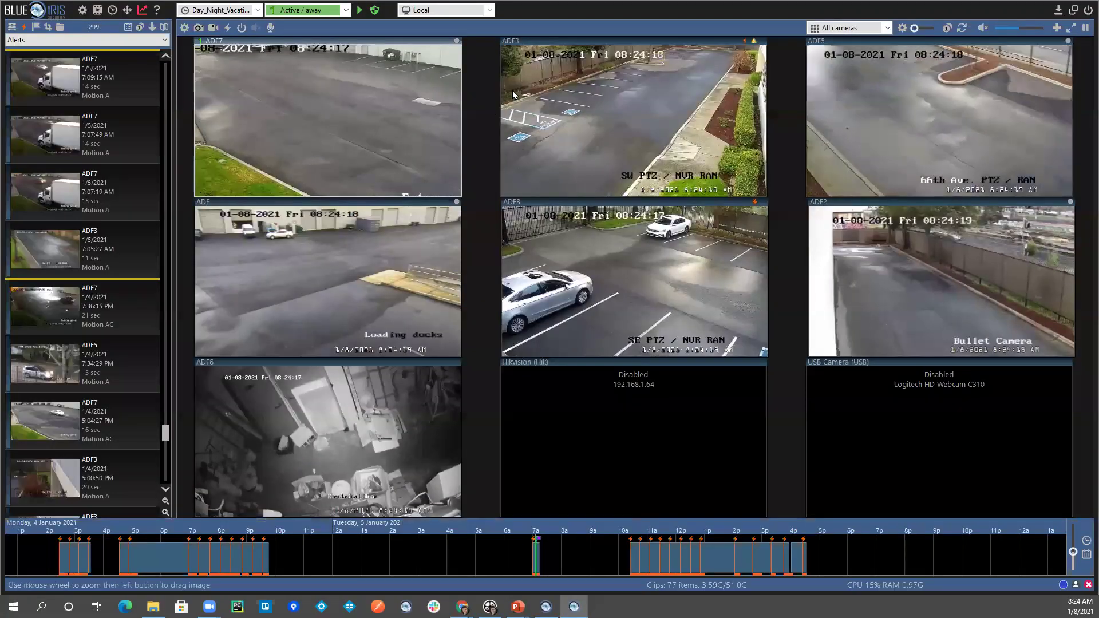
Open the Blue Iris status window, check the log, and examine the per-camera frame rate and bitrate statistics.
click(142, 10)
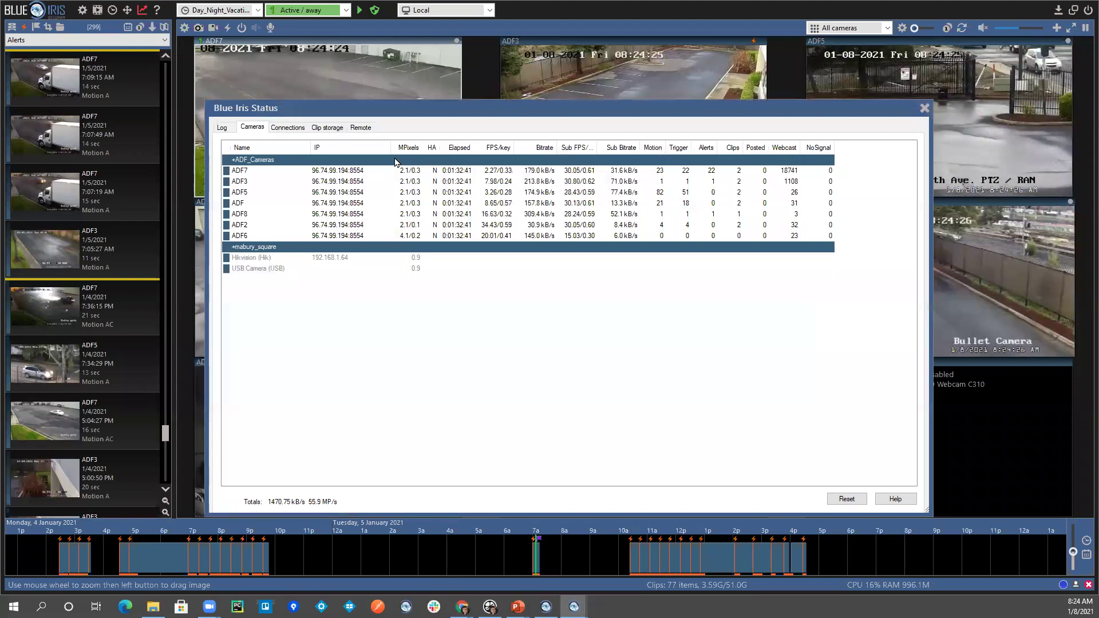
click(223, 128)
click(253, 128)
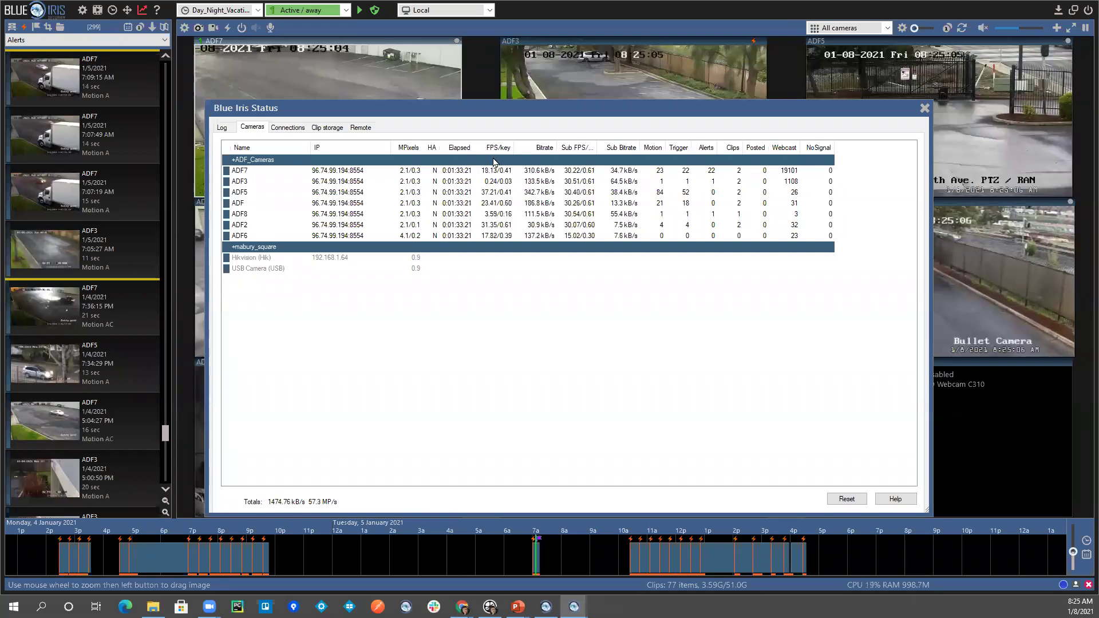
Review the Live view slide and the ADF7 stream in UI3, and close the status window in the Blue Iris console.
click(923, 109)
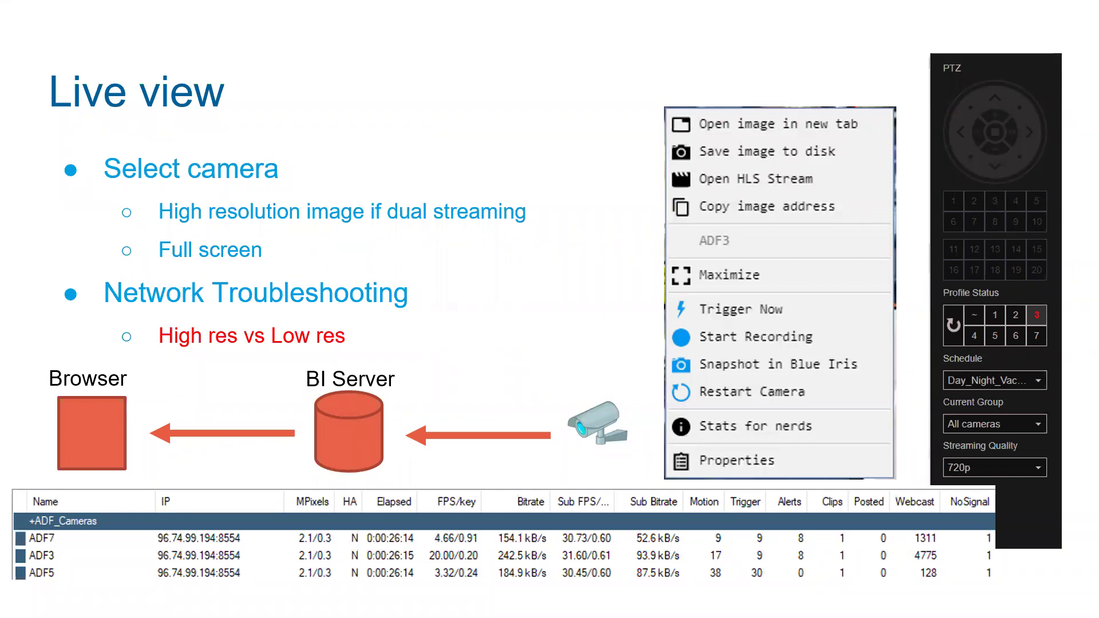
key(alt+Tab)
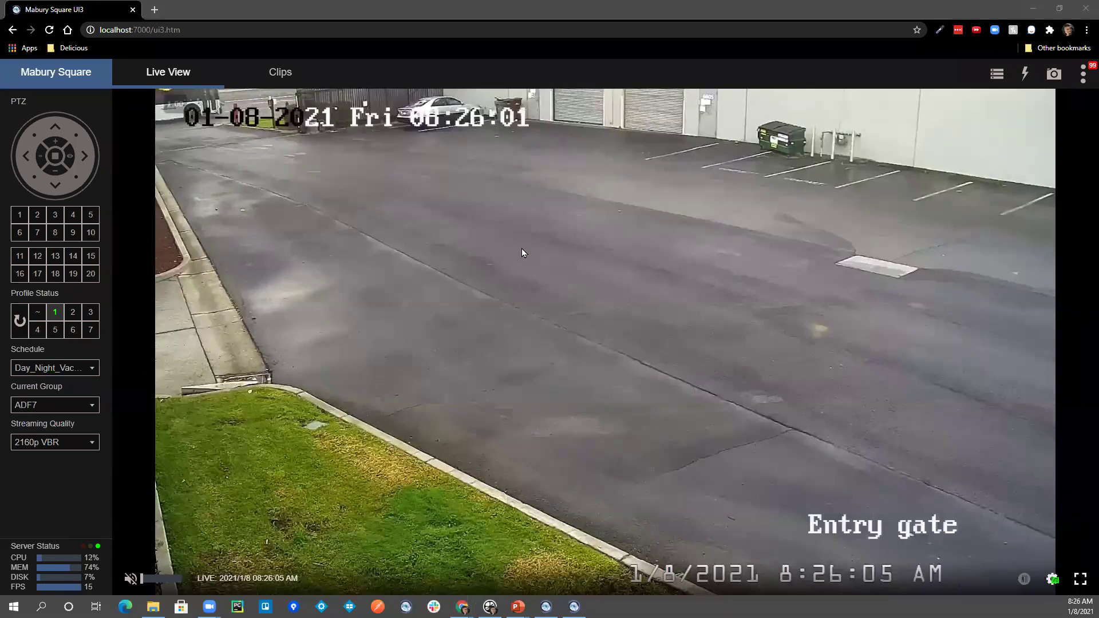
key(alt+Tab)
click(142, 10)
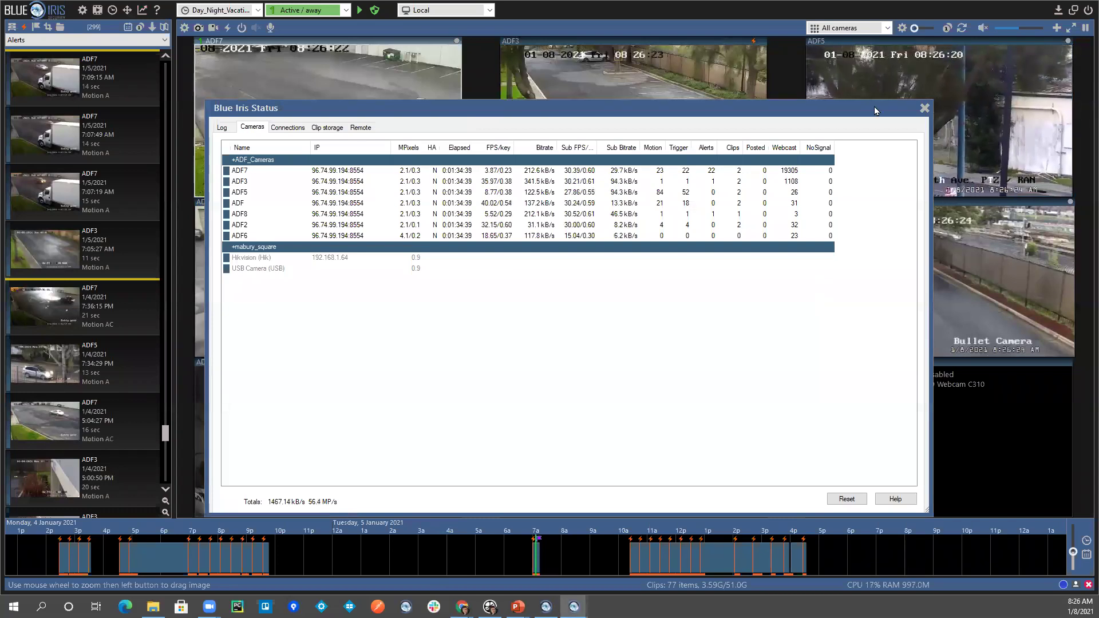
click(924, 108)
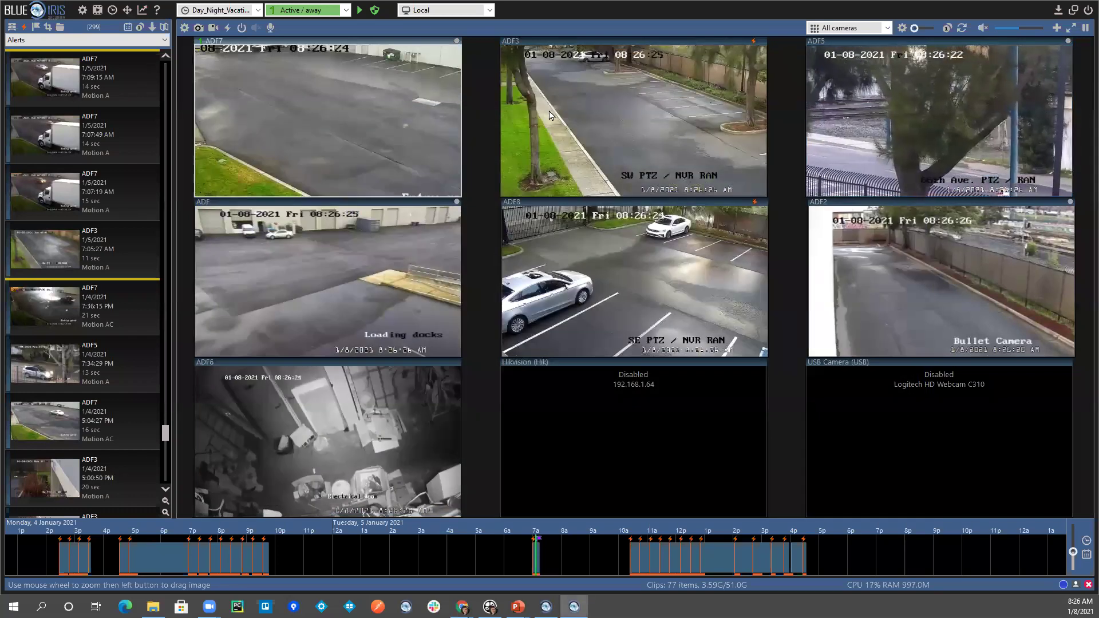
Switch to UI3 and set the ADF7 stream's quality to 480p.
key(alt+Tab)
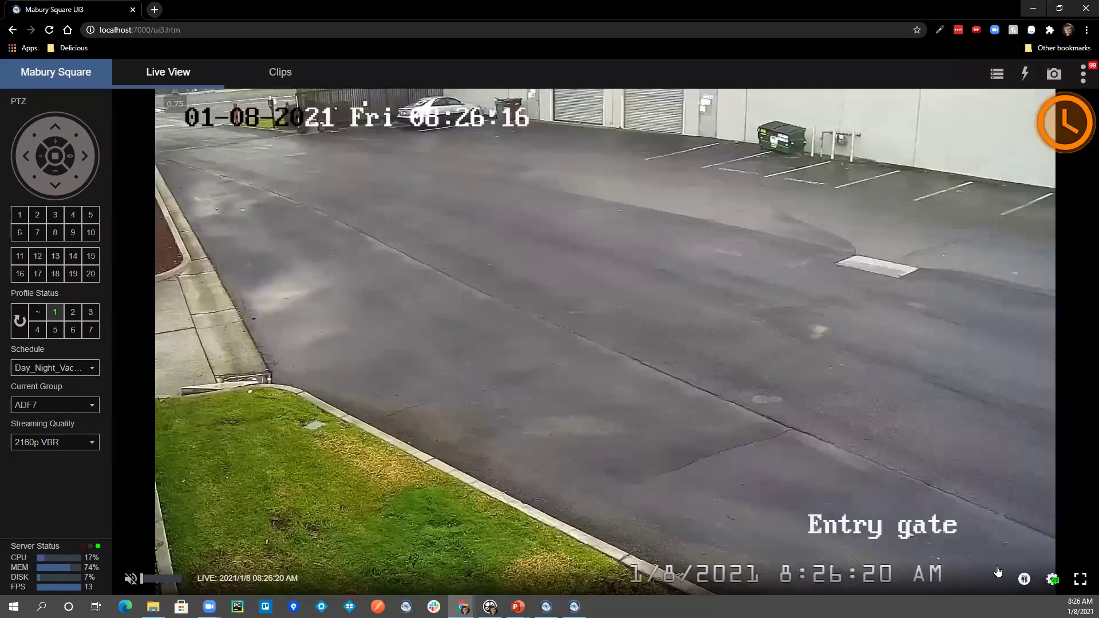
click(1052, 580)
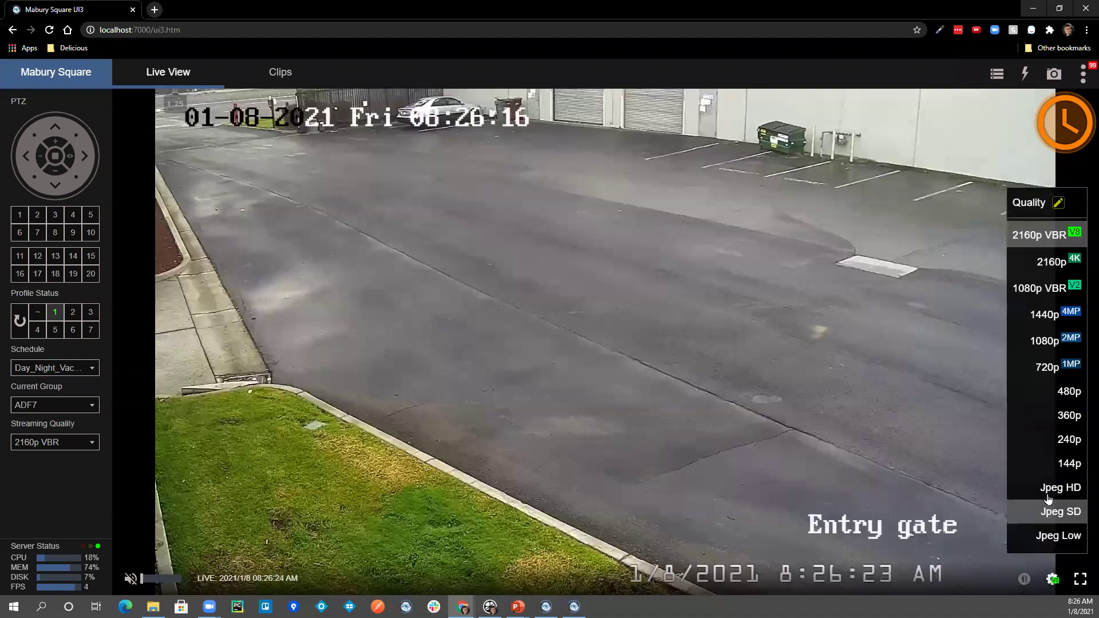
click(1064, 394)
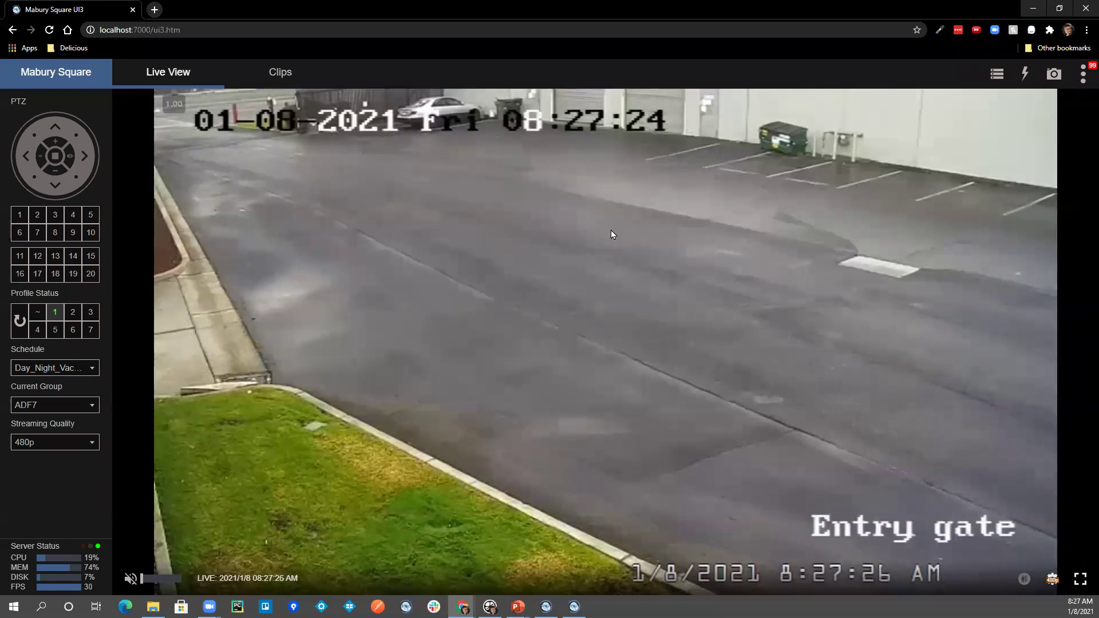
Return UI3 to the all-cameras view with the clips list shown, and switch to the Live view slide.
double_click(572, 252)
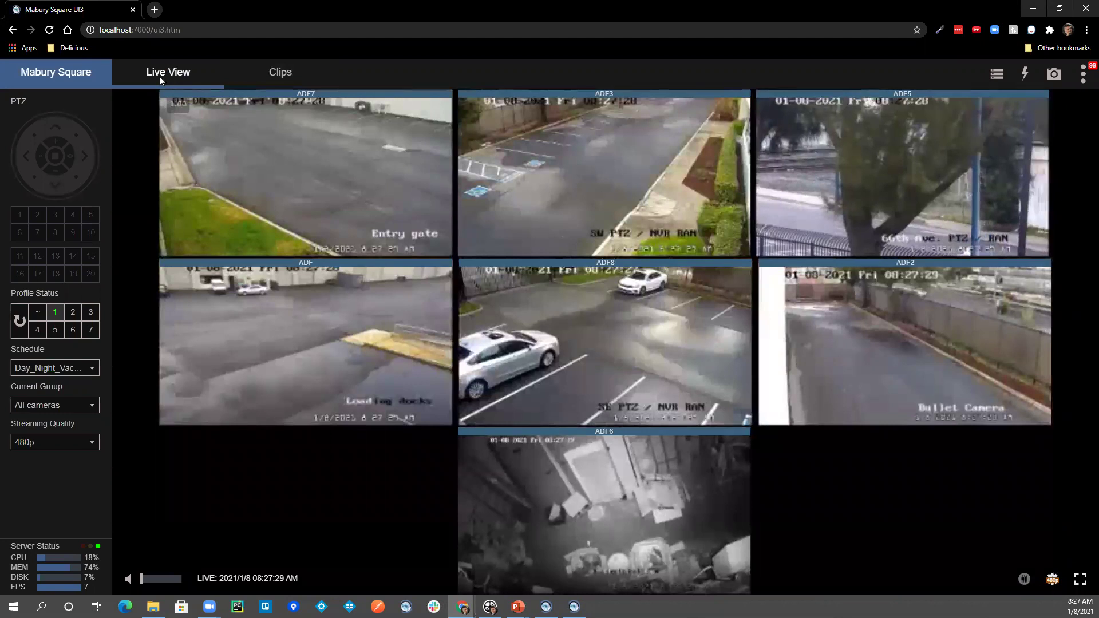
click(280, 72)
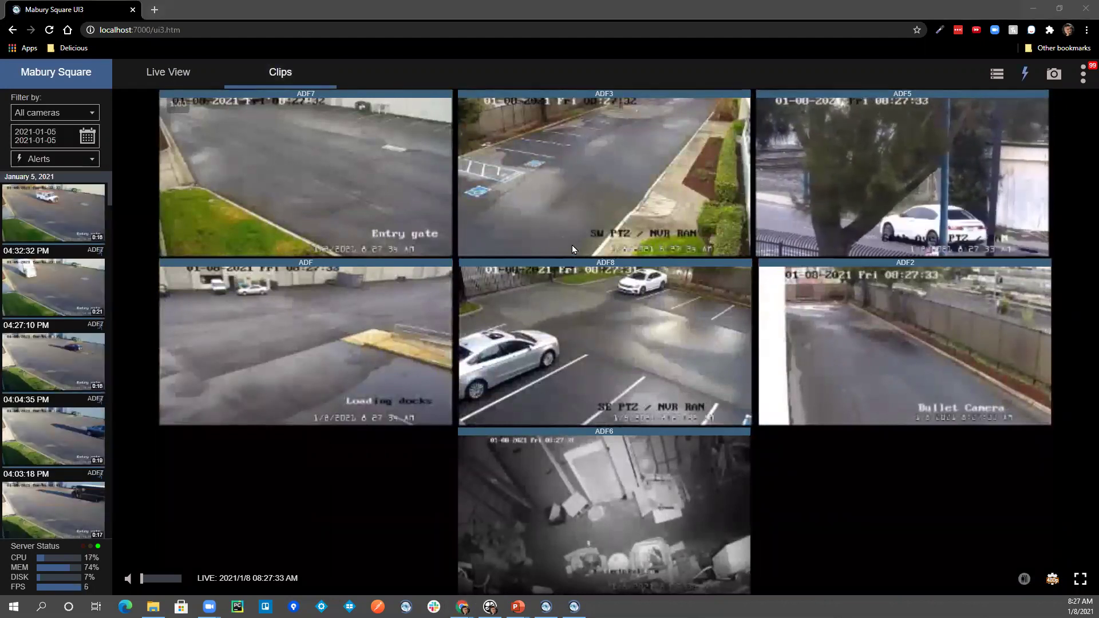
key(alt+Tab)
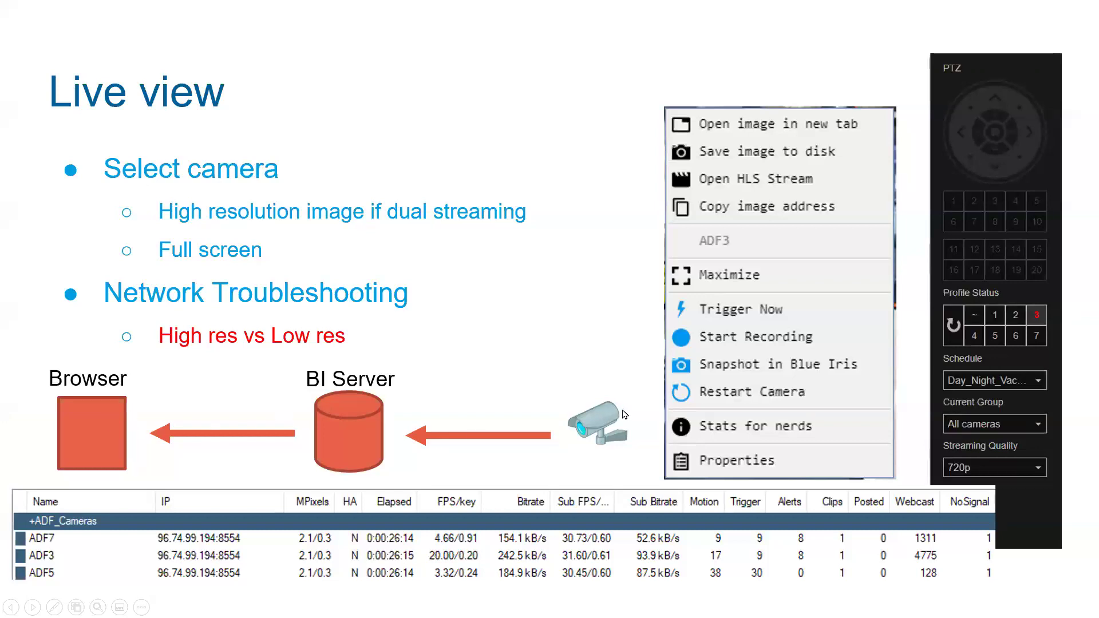
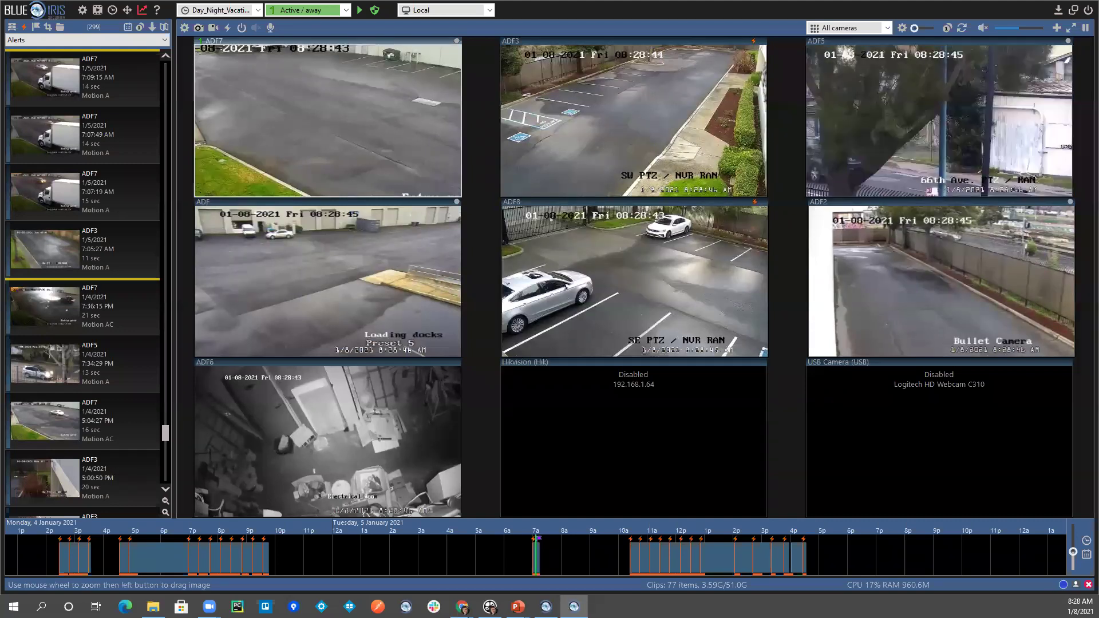
Examine network activity filtered to BlueIris.exe in Resource Monitor, opened through Task Manager, and close both windows.
key(ctrl+shift+Escape)
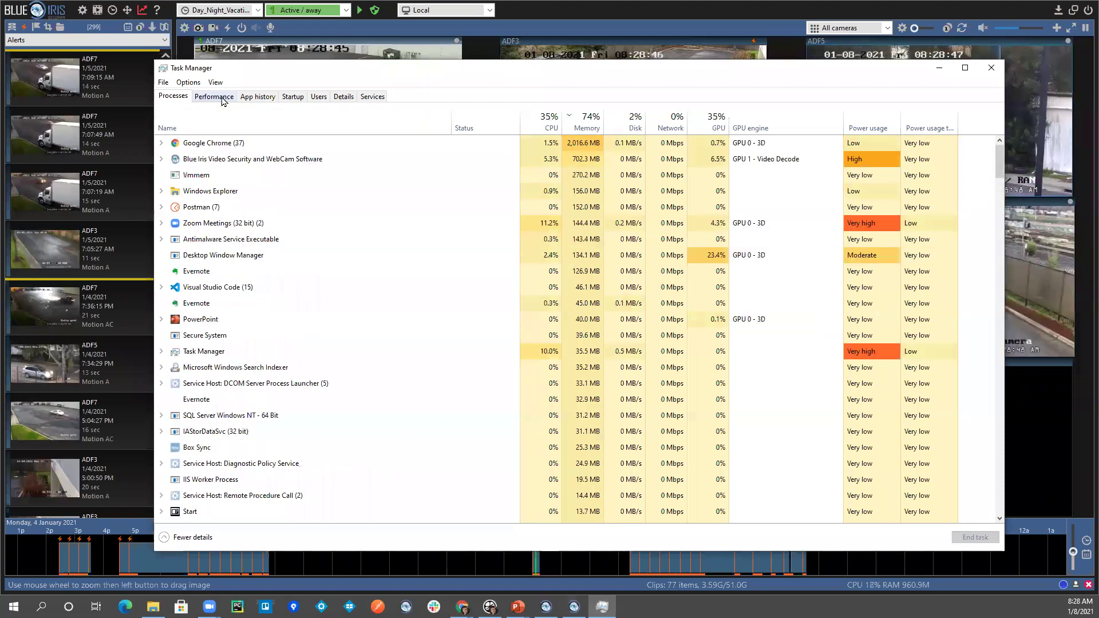
click(215, 97)
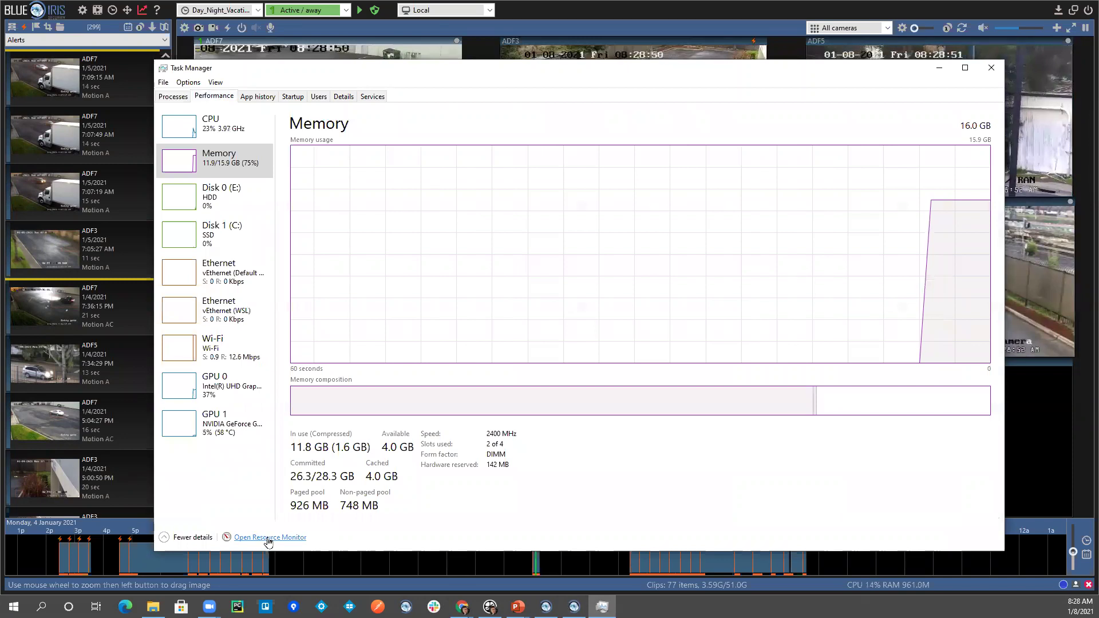
click(267, 538)
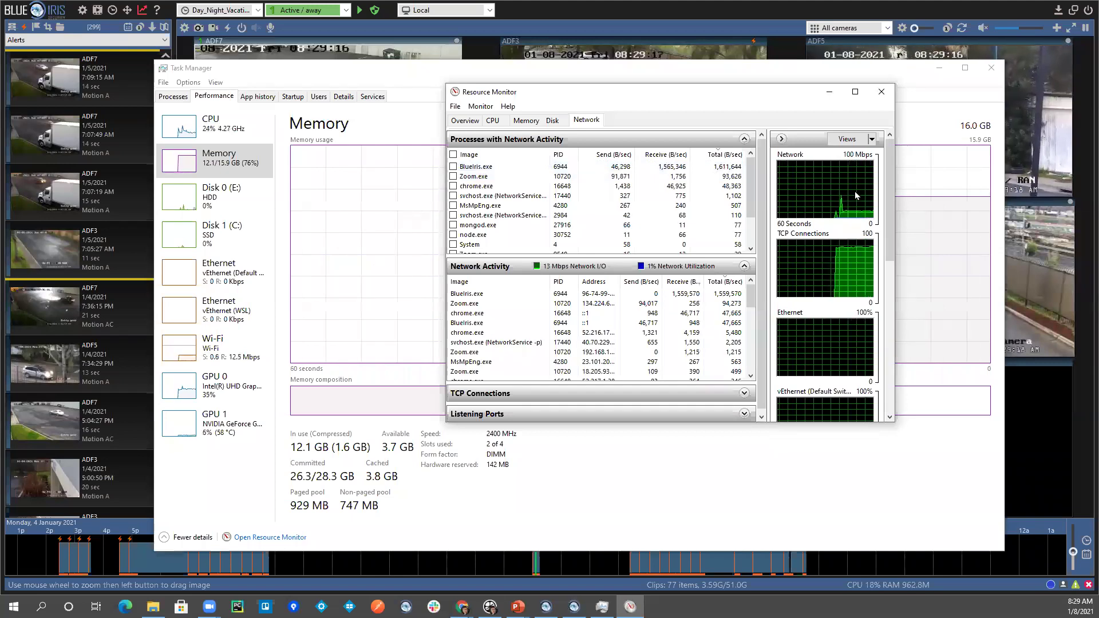
click(453, 166)
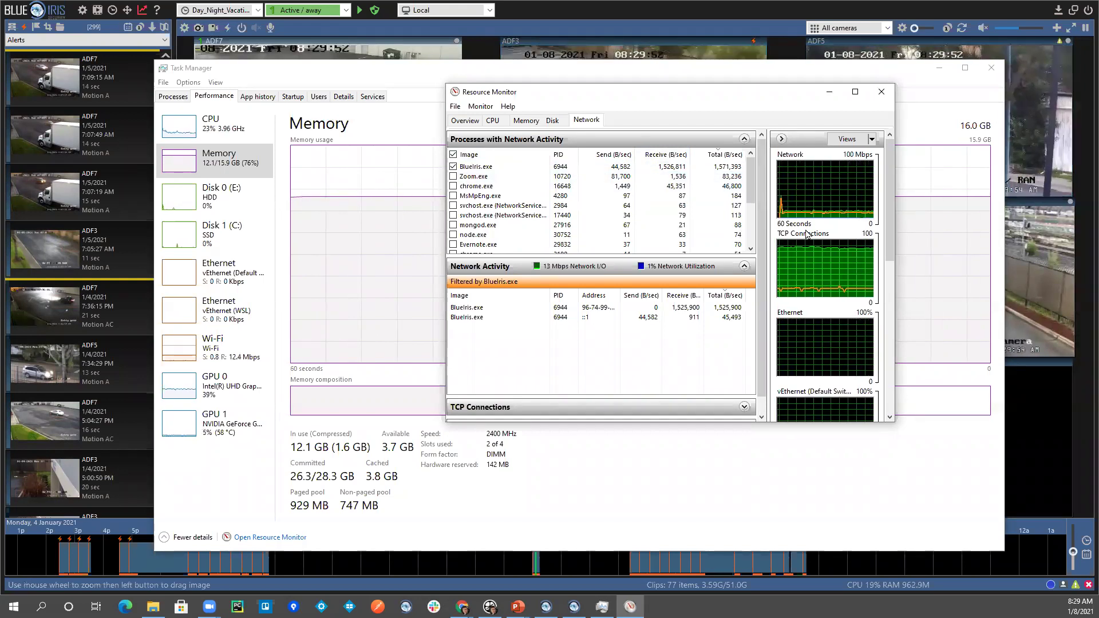
click(881, 92)
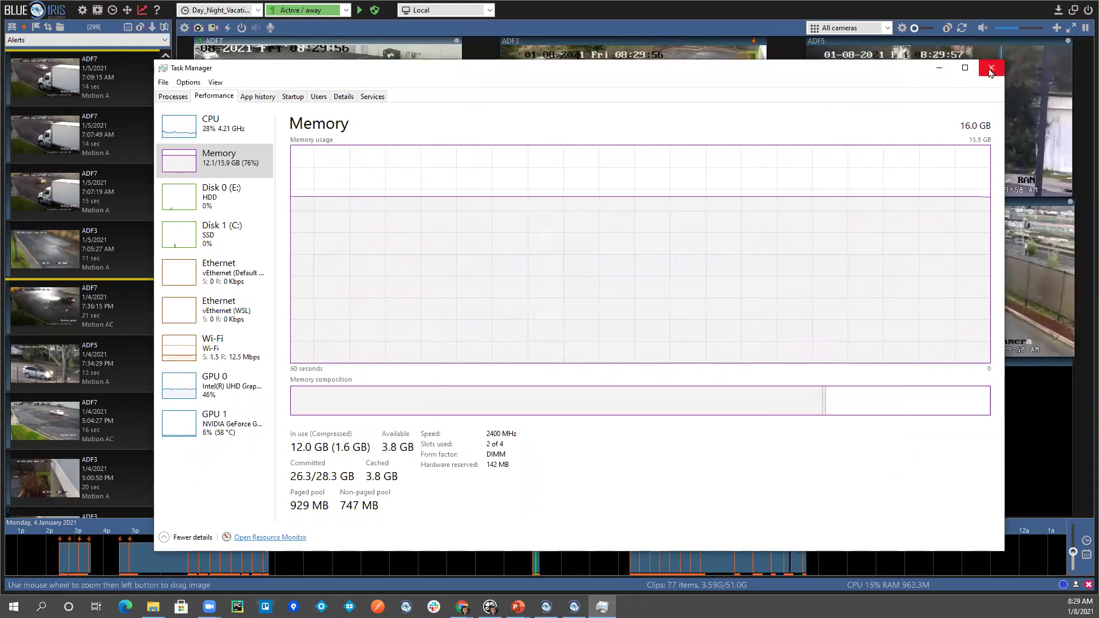
click(991, 67)
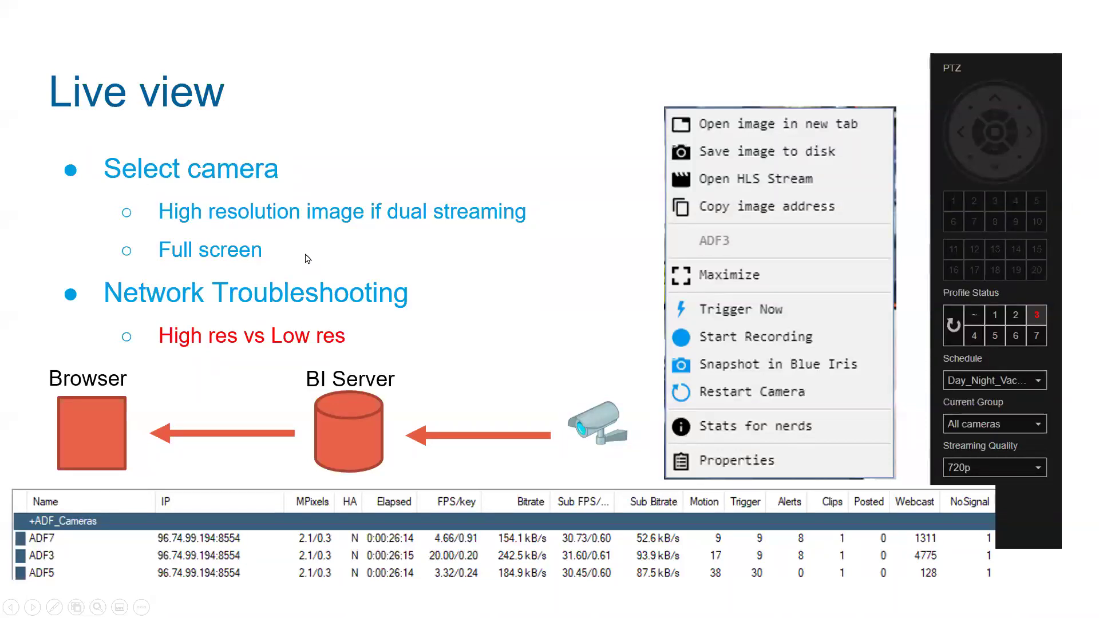
Switch to UI3, view ADF3 alone with its streaming quality options, and return to all cameras.
key(alt+Tab)
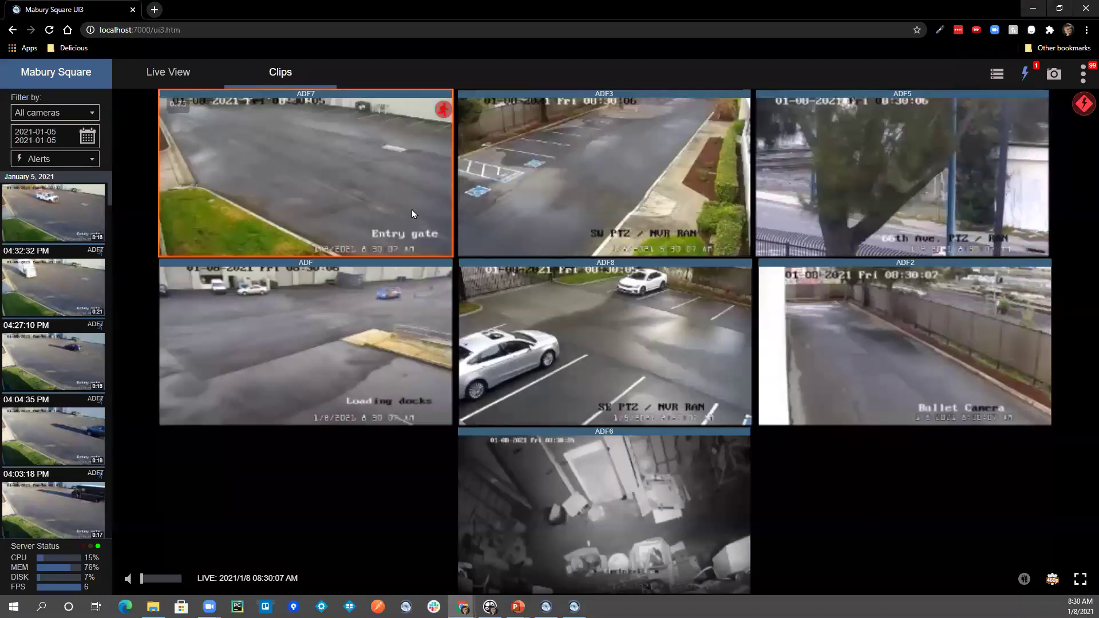
click(551, 165)
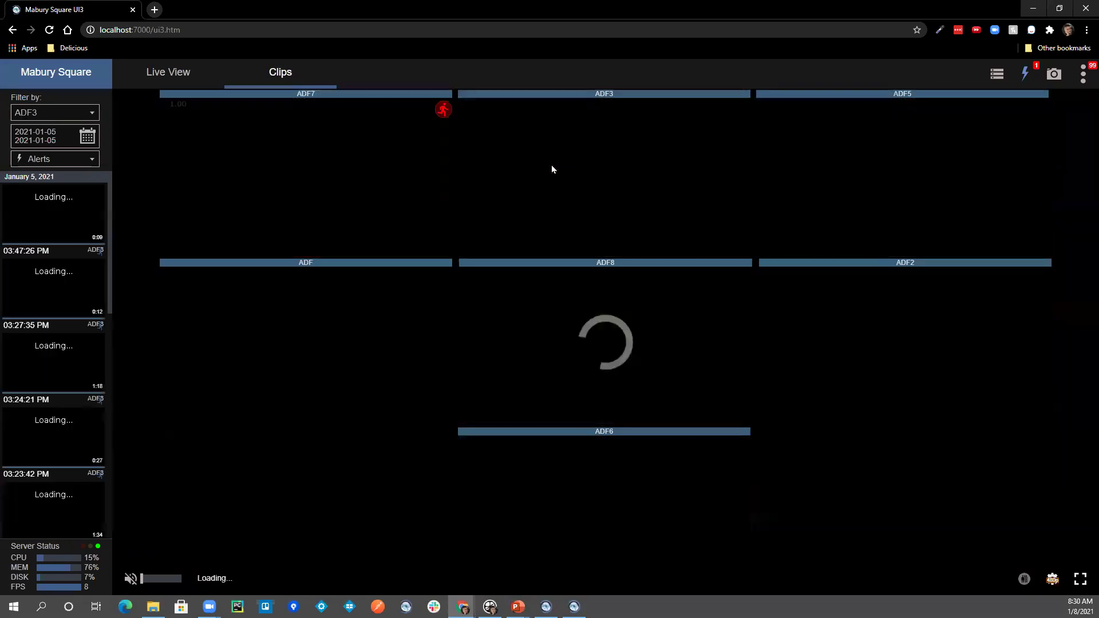
click(1055, 581)
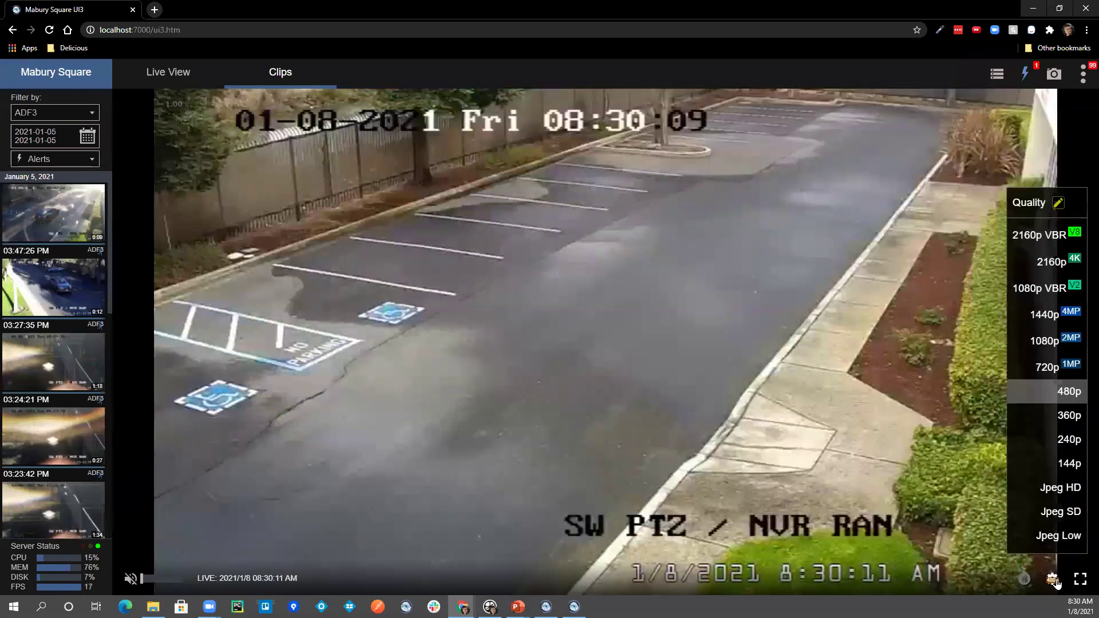
click(754, 270)
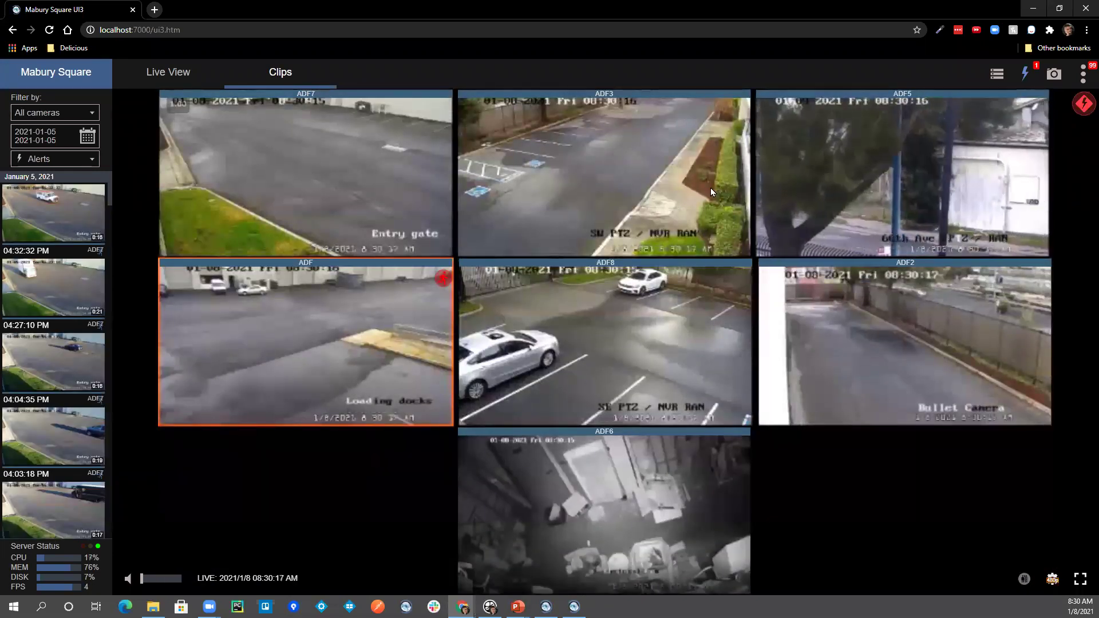
Preview alert thumbnails in the clips list, view the start and end date filter, and browse the January 5, 2021 alerts.
click(278, 77)
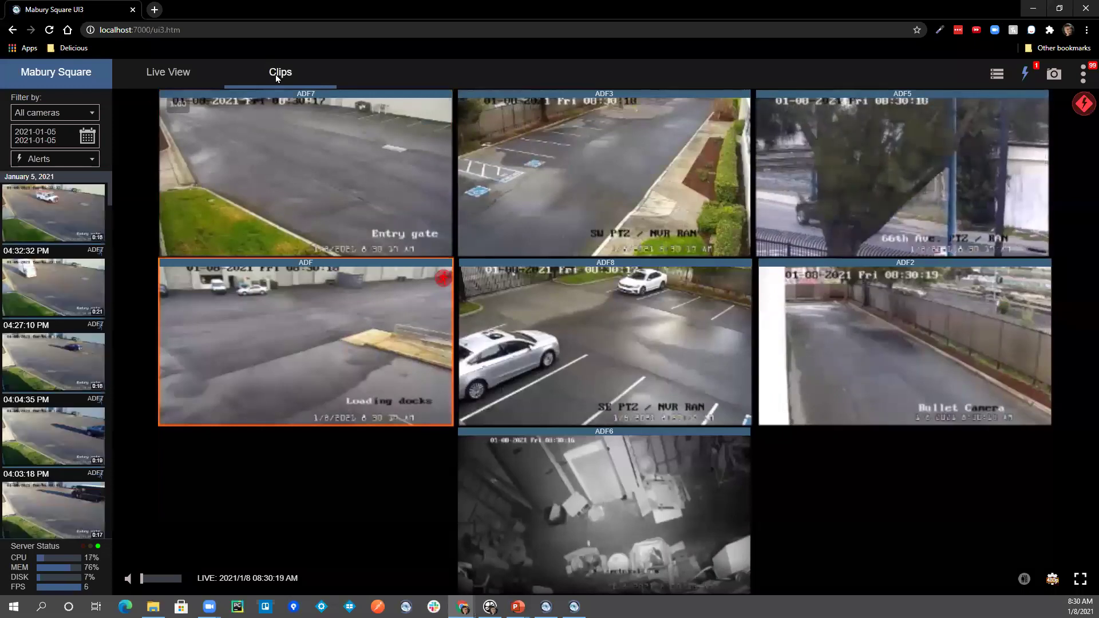
mouse_move(58, 256)
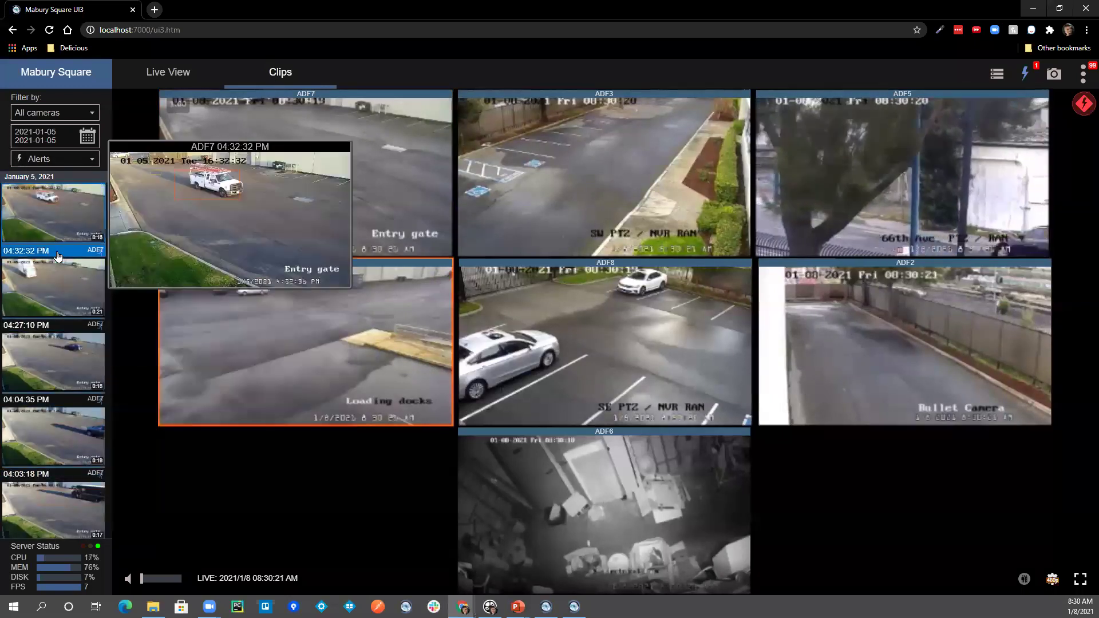
mouse_move(63, 359)
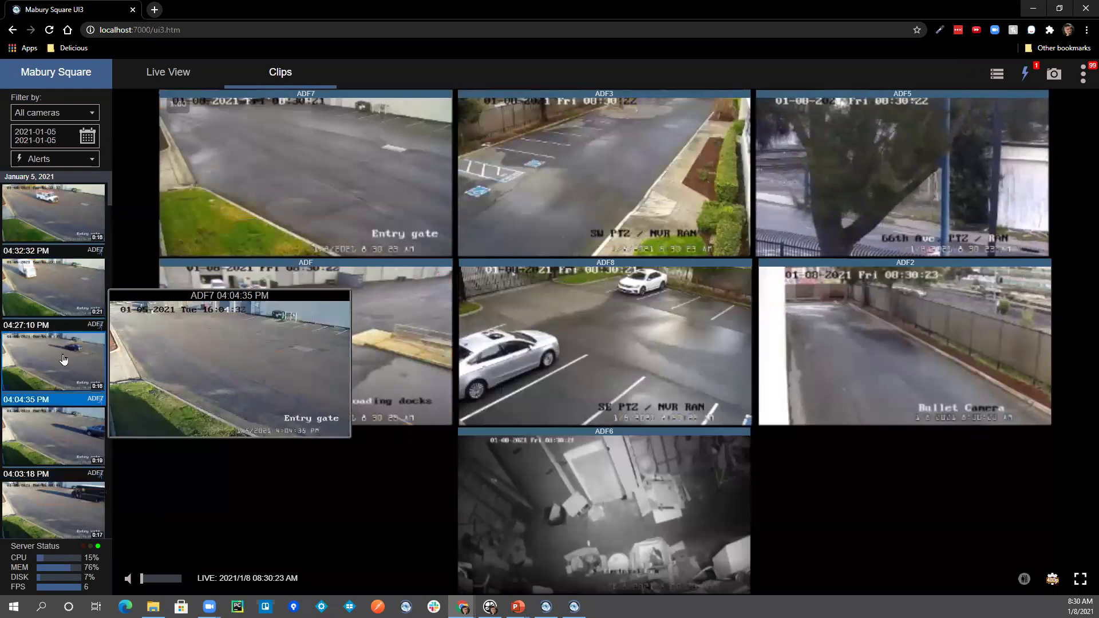
click(86, 137)
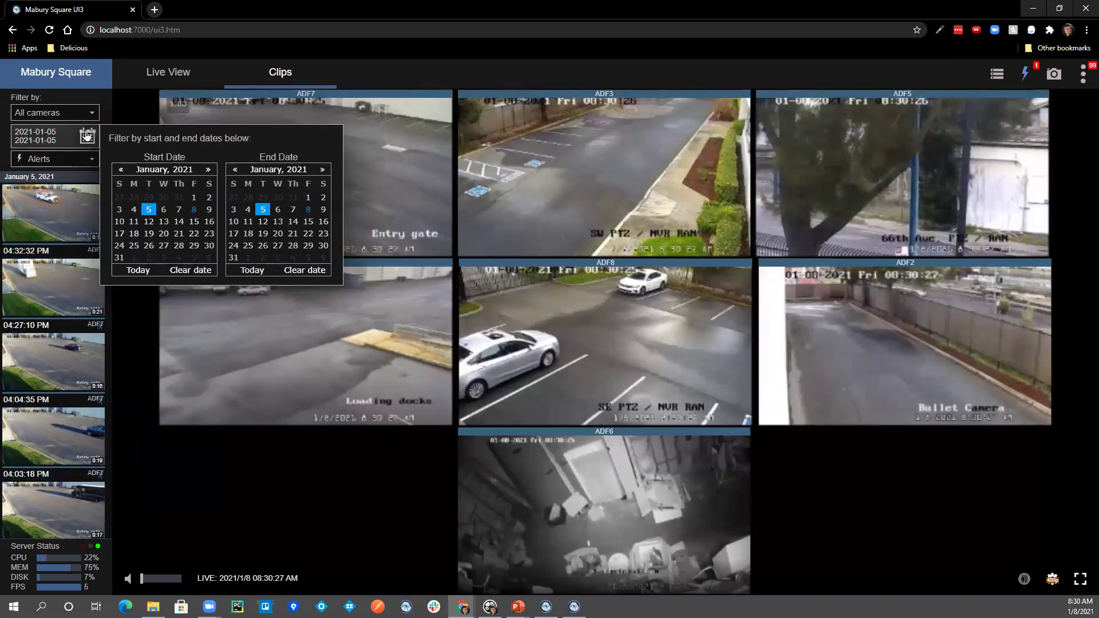
click(50, 137)
scroll(34, 430, down, 5)
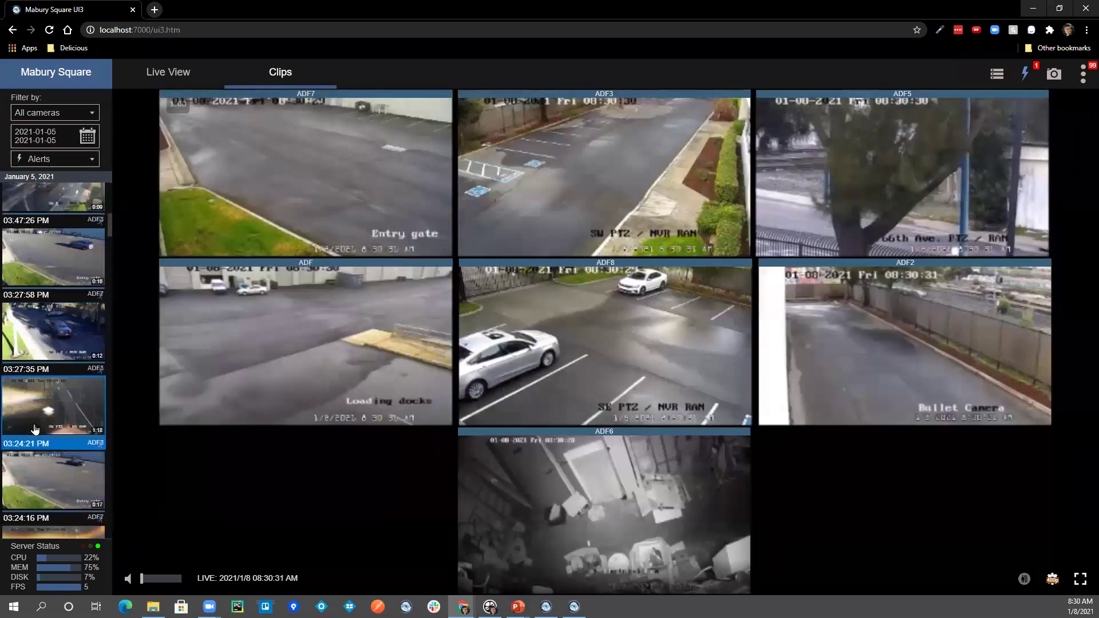
scroll(34, 430, down, 10)
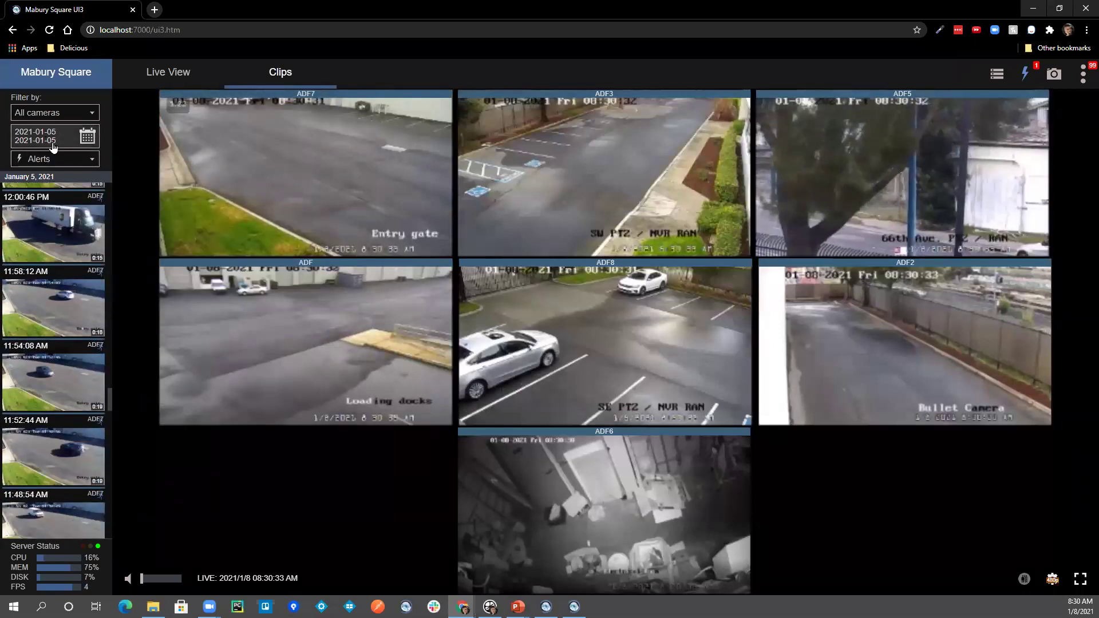
scroll(46, 427, down, 10)
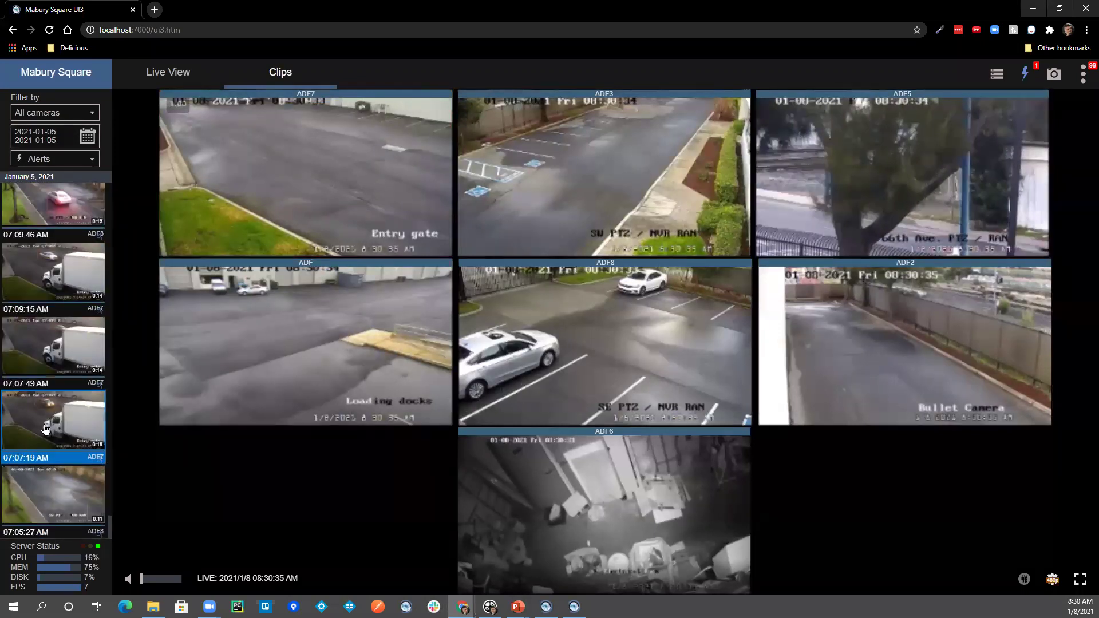
Switch to the presentation and advance it to the Clips List slide.
key(alt+Tab)
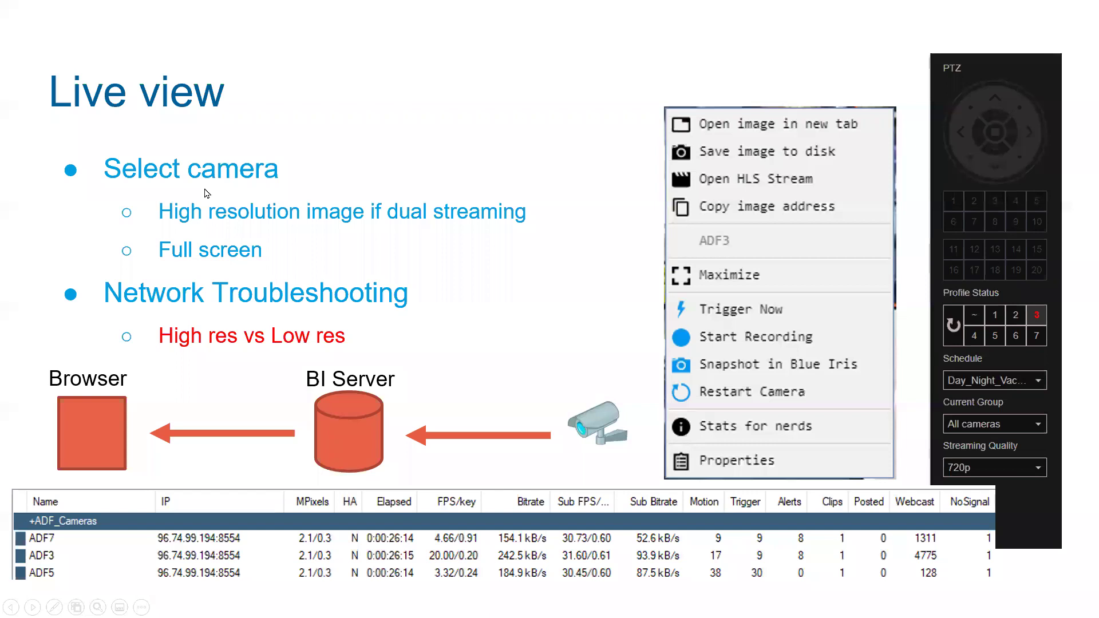
click(472, 288)
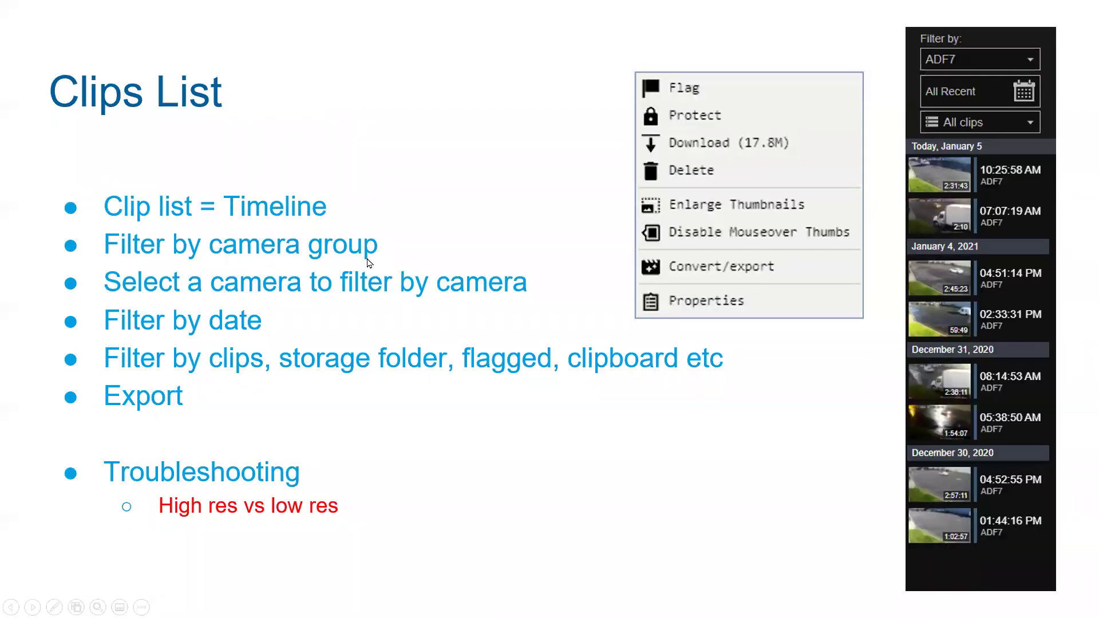
Filter UI3's alerts by the ADF_Cameras group and consult the Clips List slide before returning to UI3.
key(alt+Tab)
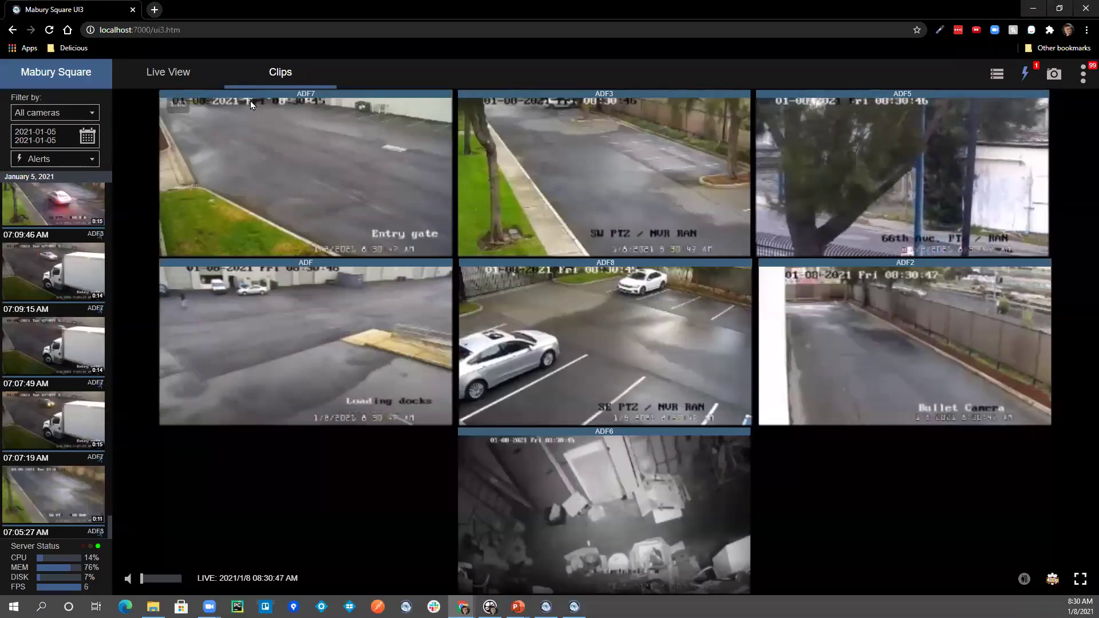
click(58, 111)
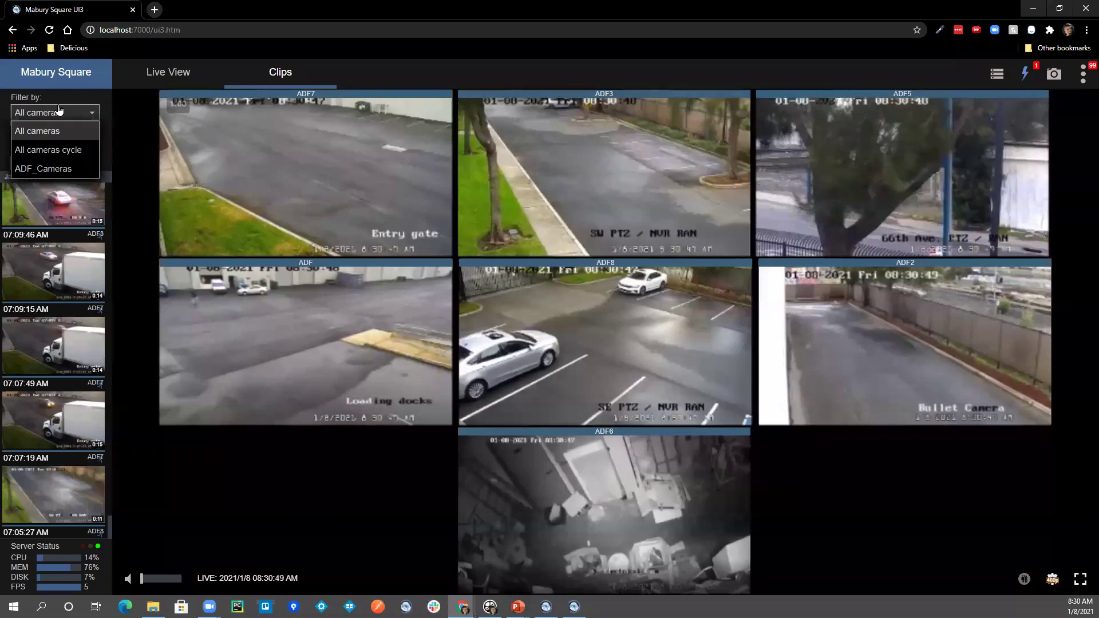
click(53, 169)
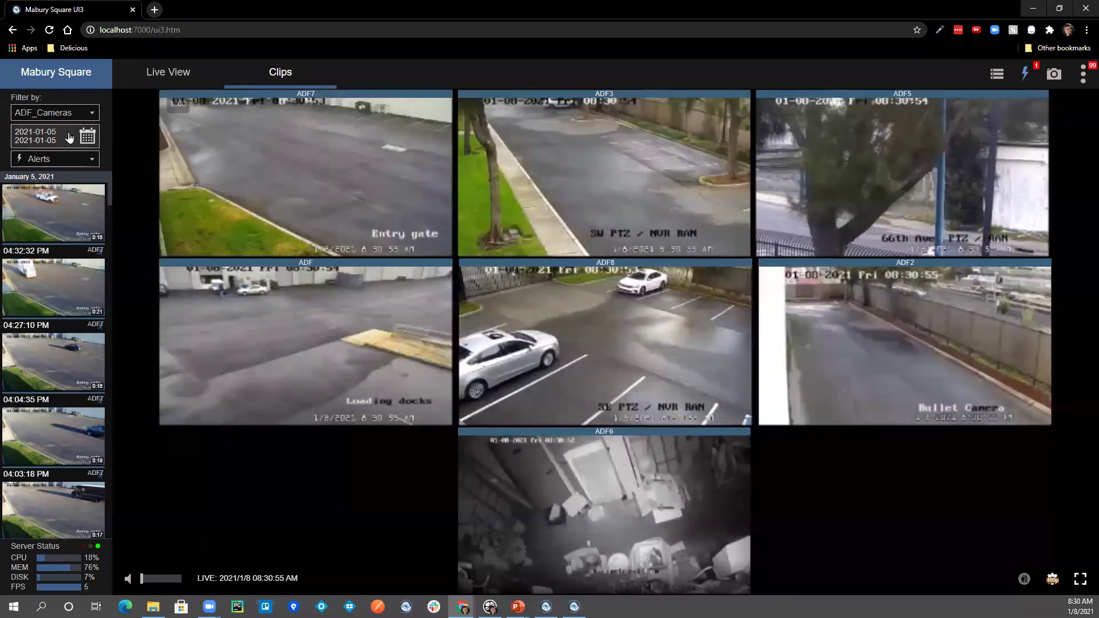
key(alt+Tab)
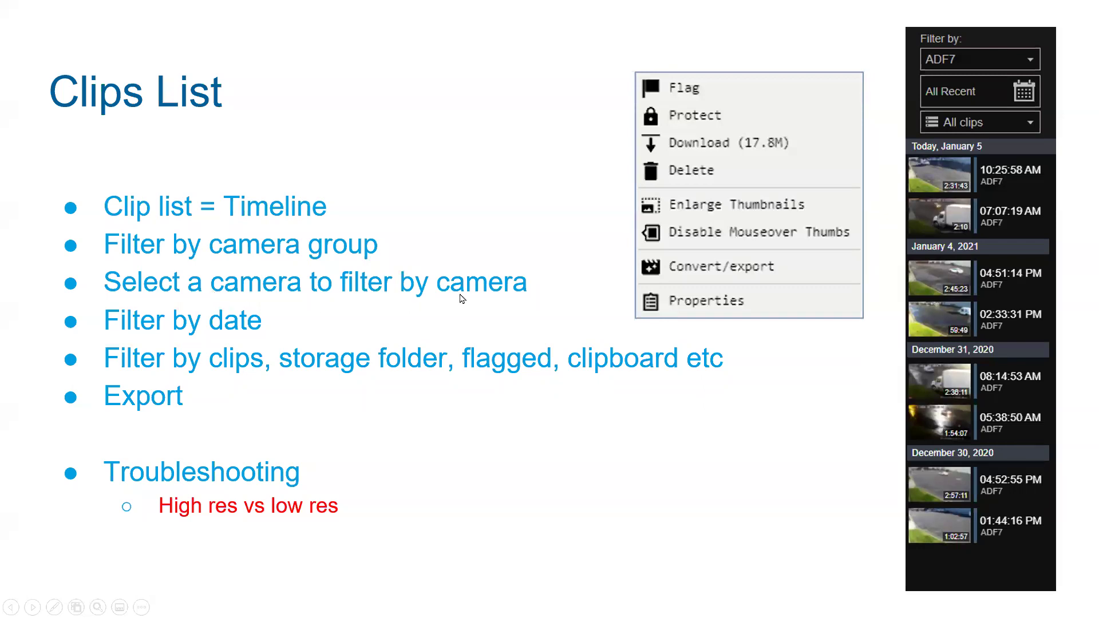
key(alt+Tab)
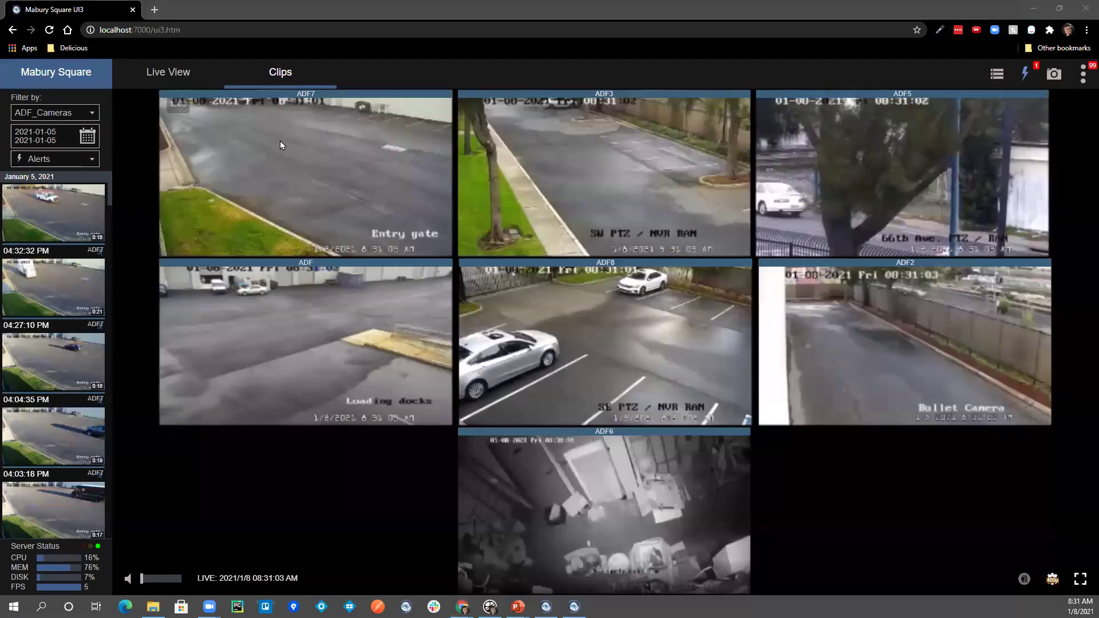
Switch to Blue Iris, limit its alerts list to the selected camera ADF7, browse the alerts, and return to UI3.
key(alt+Tab)
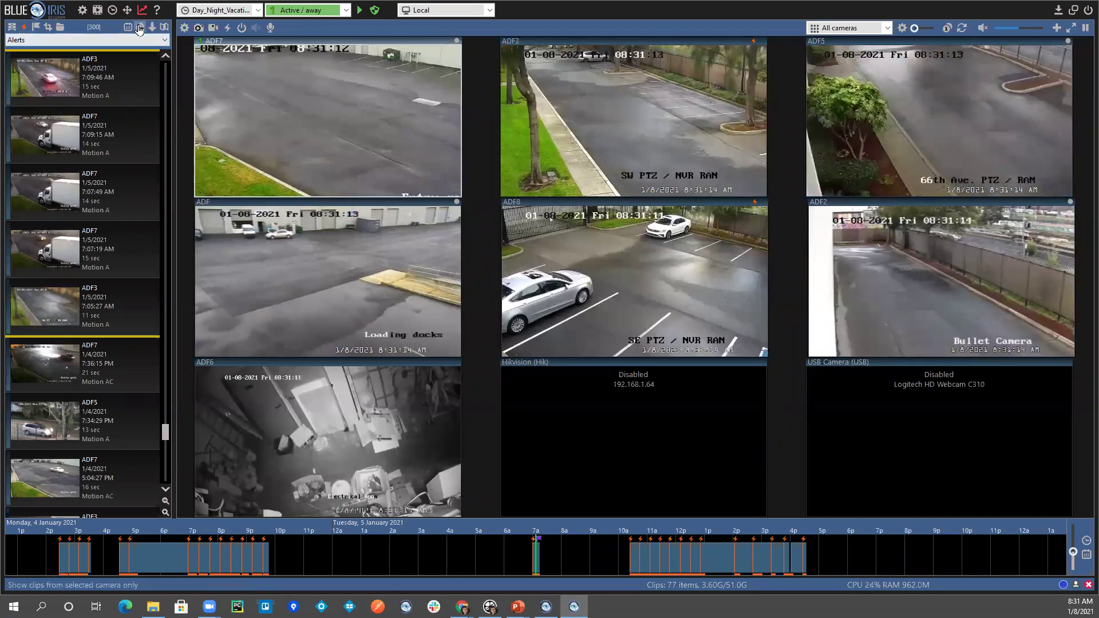
scroll(121, 95, down, 5)
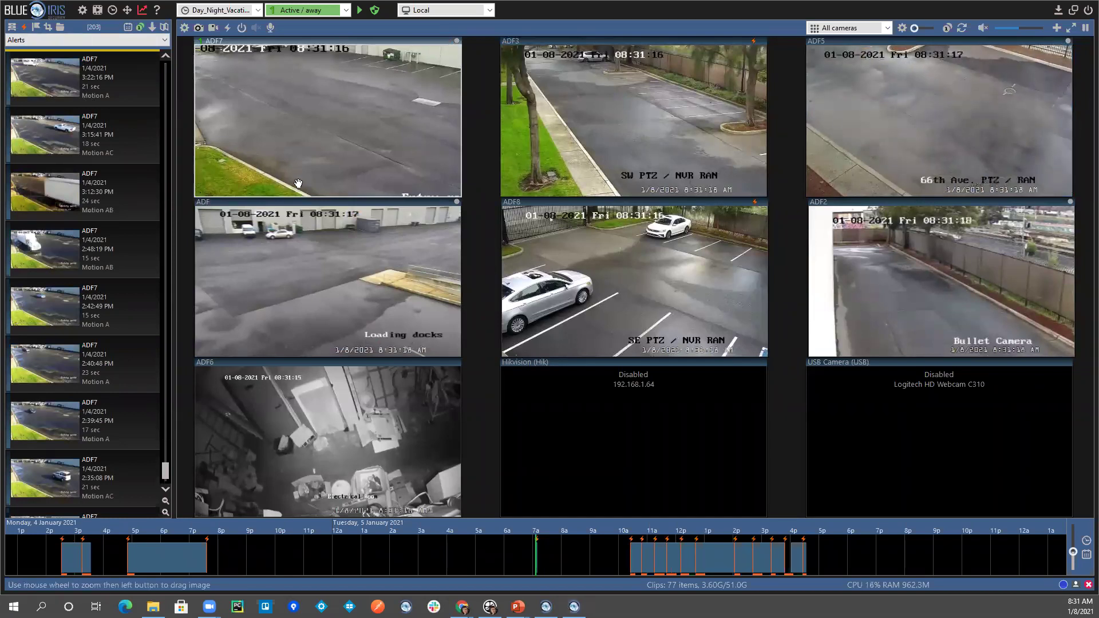
key(alt+Tab)
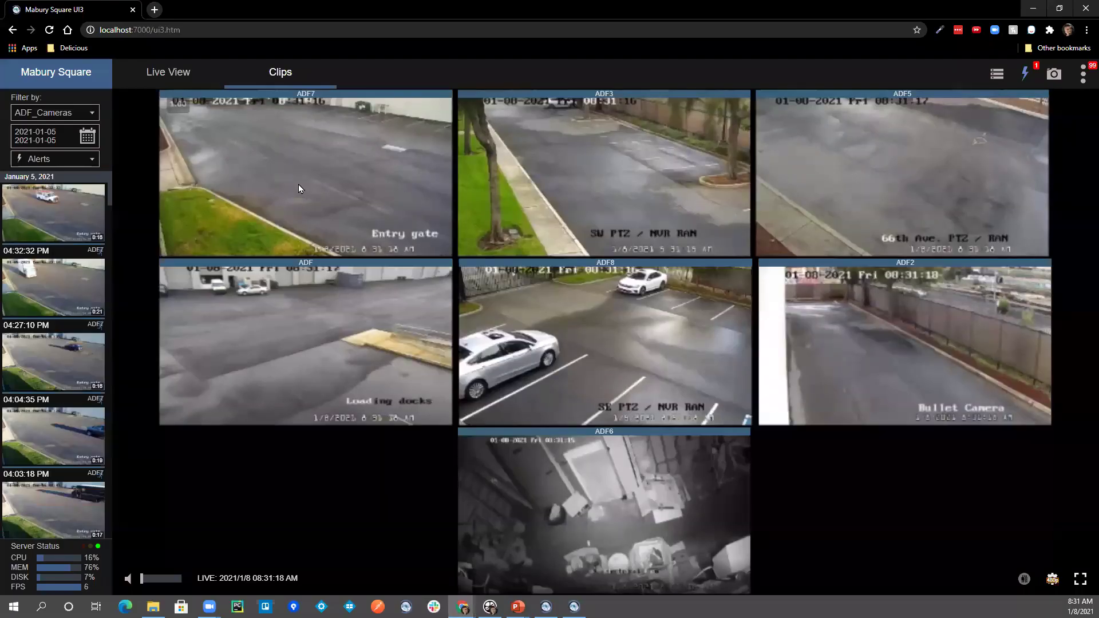
Show ADF7 alone in UI3 to filter its alerts by camera, and set the start and end dates to January 7, 2021.
click(331, 149)
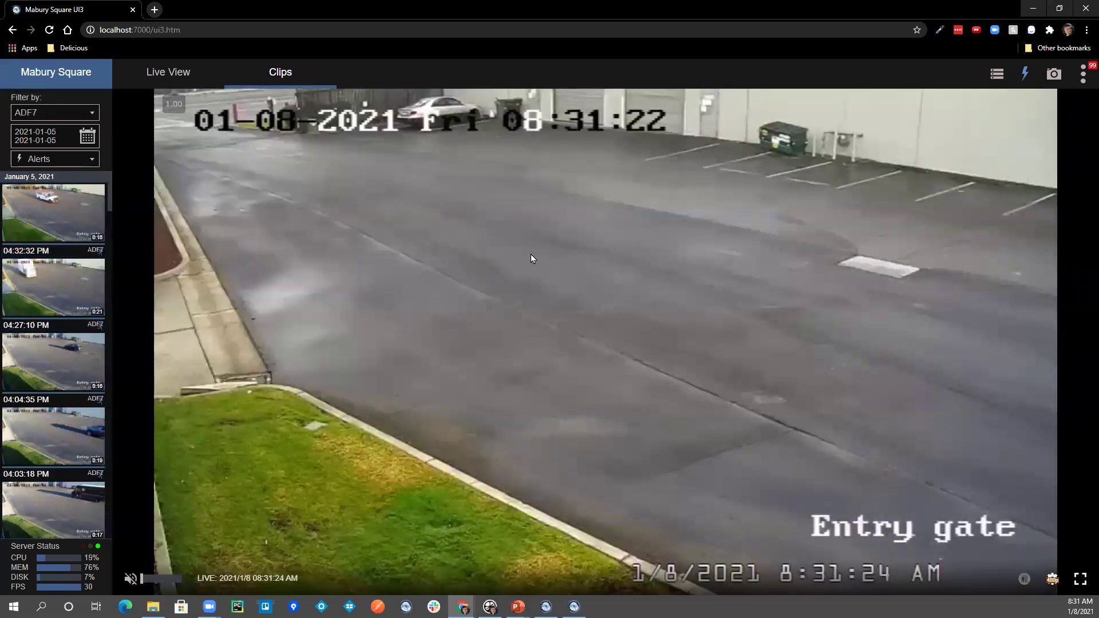
scroll(46, 244, down, 5)
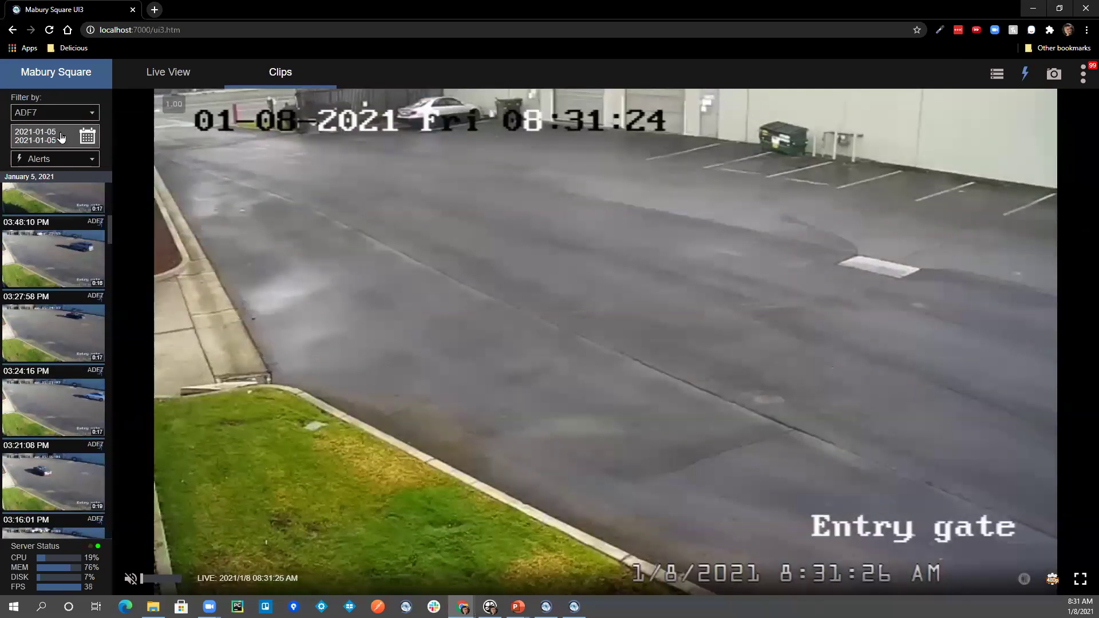
click(87, 136)
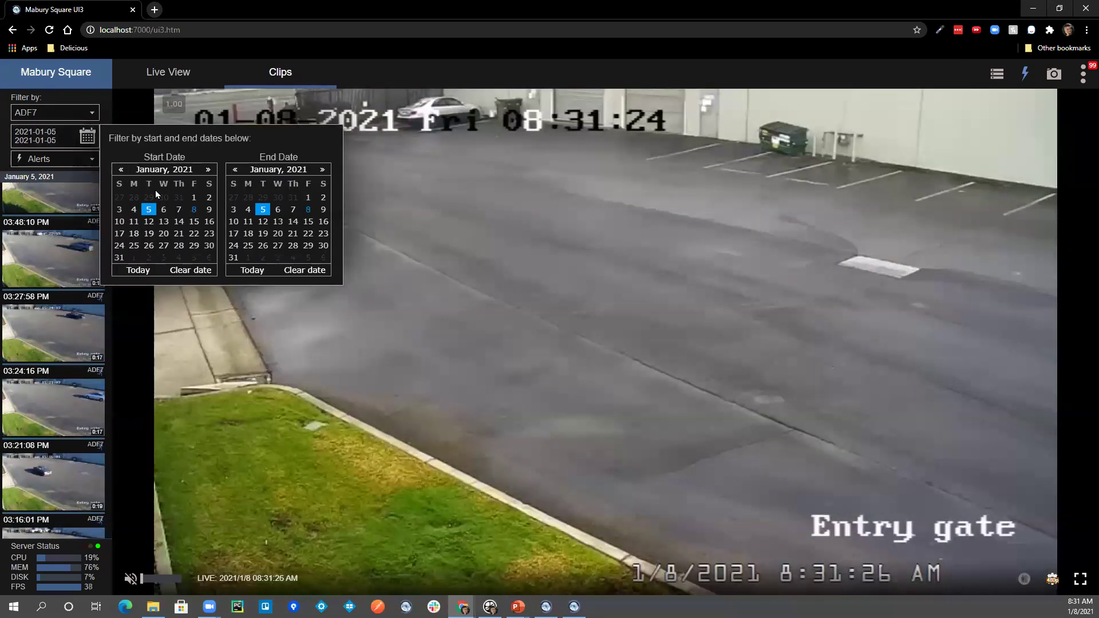
click(178, 210)
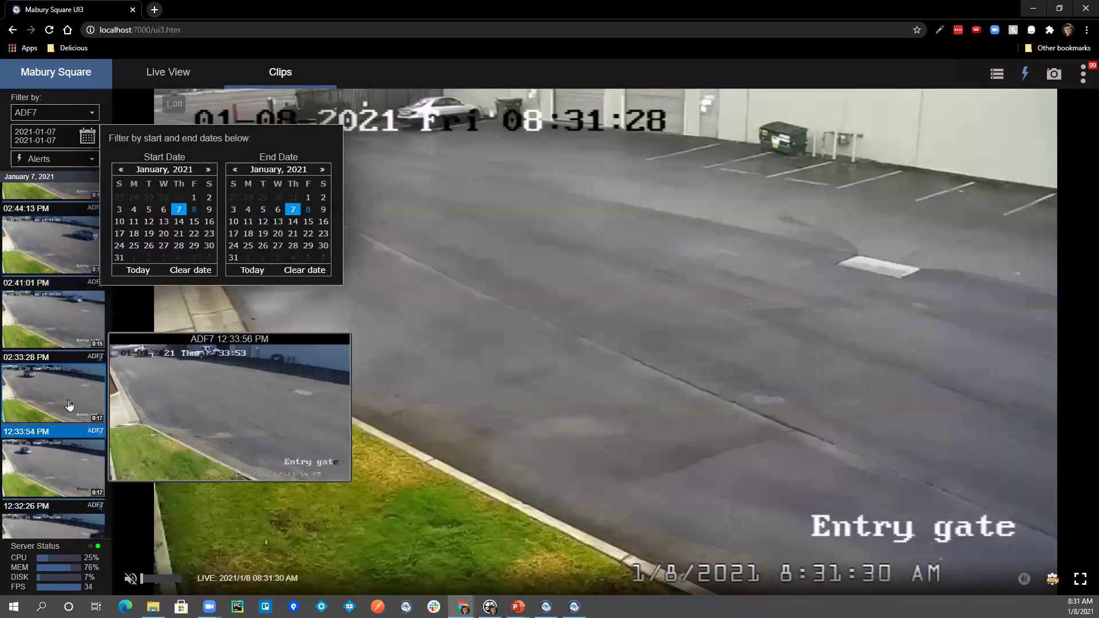
Browse ADF7's January 7, 2021 alerts with their thumbnail previews and close the date filter.
scroll(69, 405, down, 5)
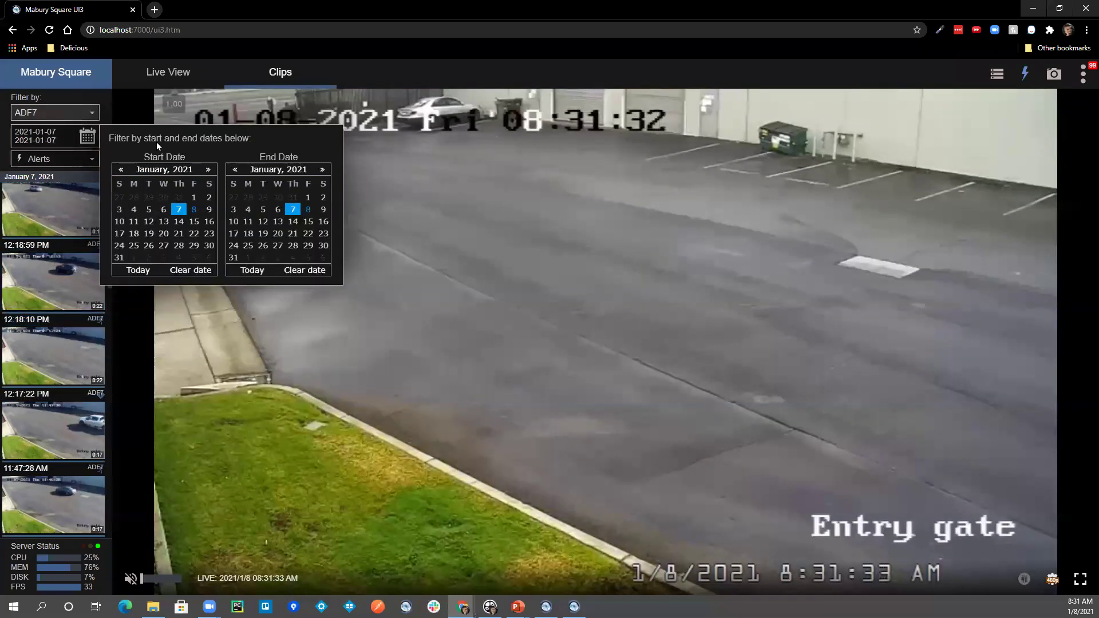
scroll(69, 421, down, 5)
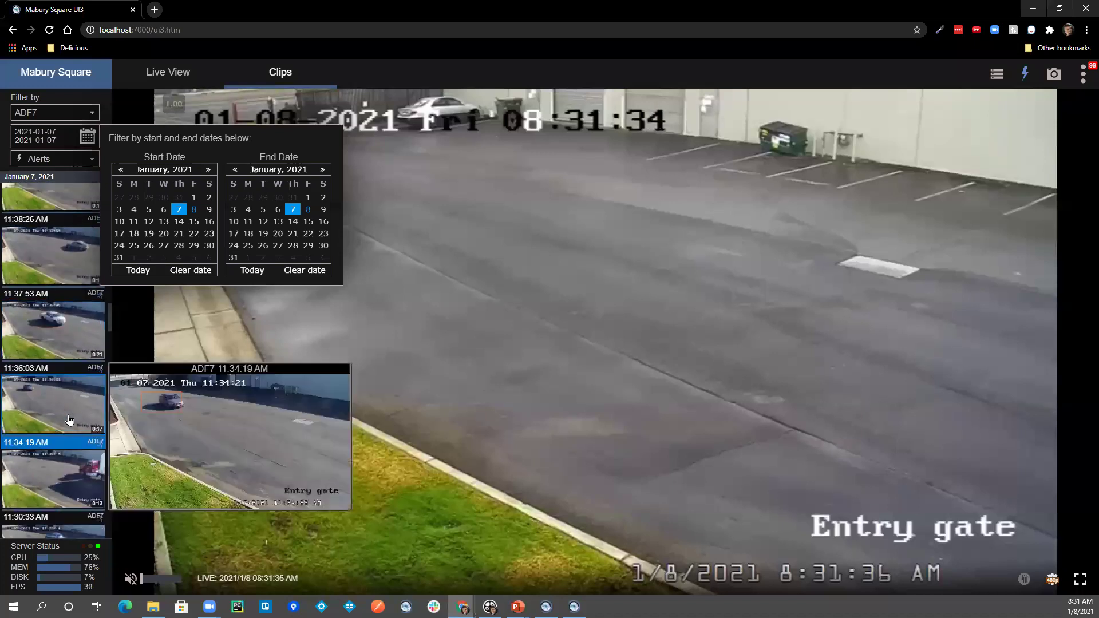
scroll(69, 421, down, 10)
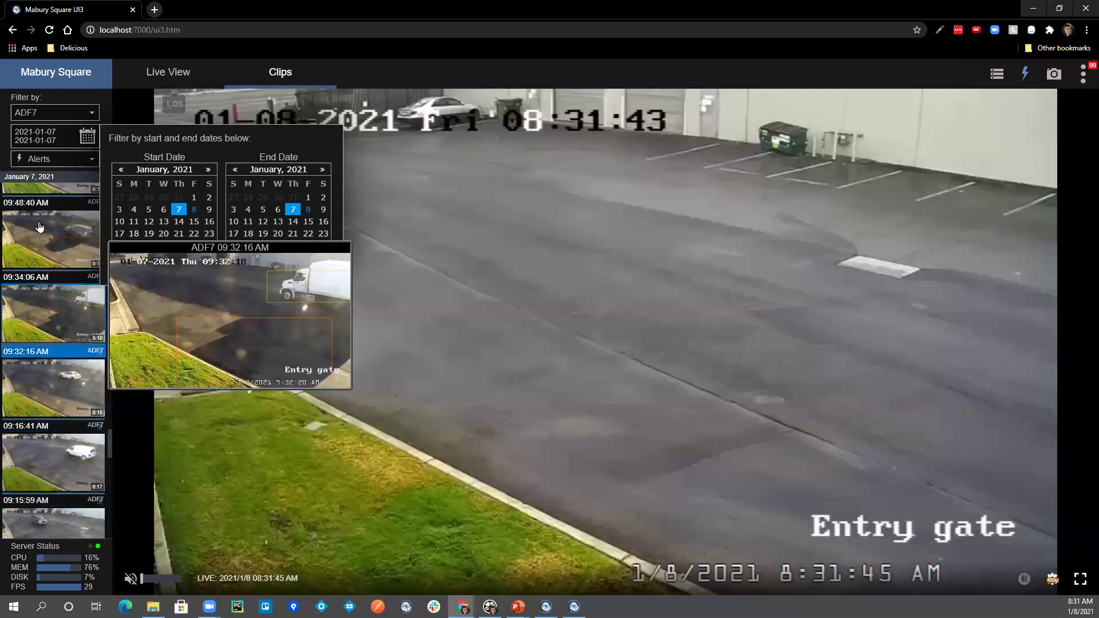
click(46, 135)
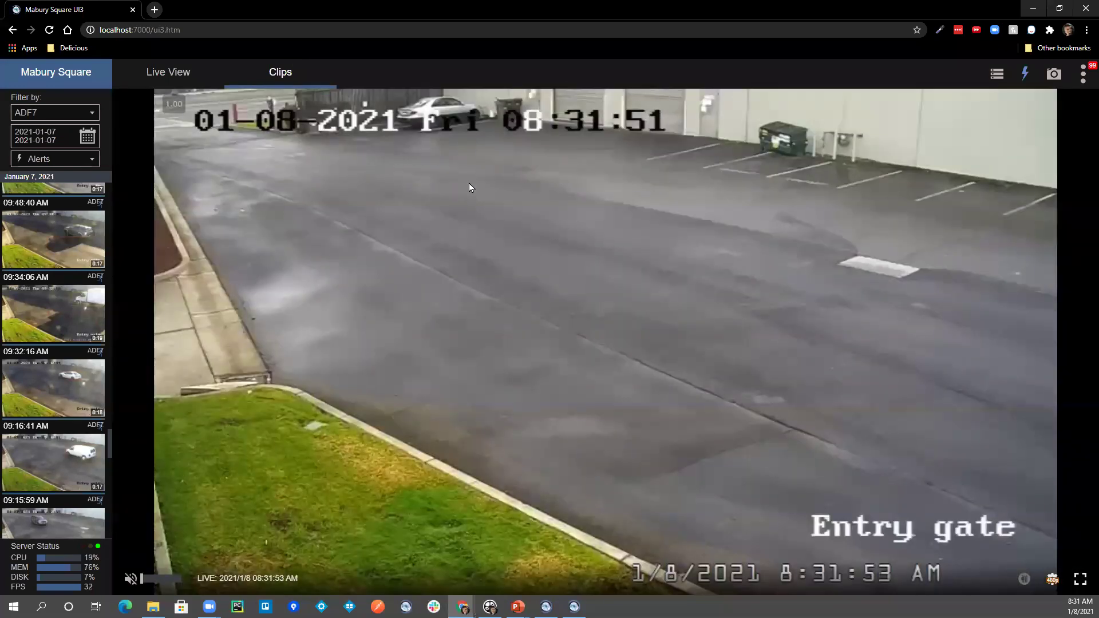
Return UI3 to the ADF_Cameras group view, and consult Blue Iris and the Clips List slide before going back to UI3.
click(469, 183)
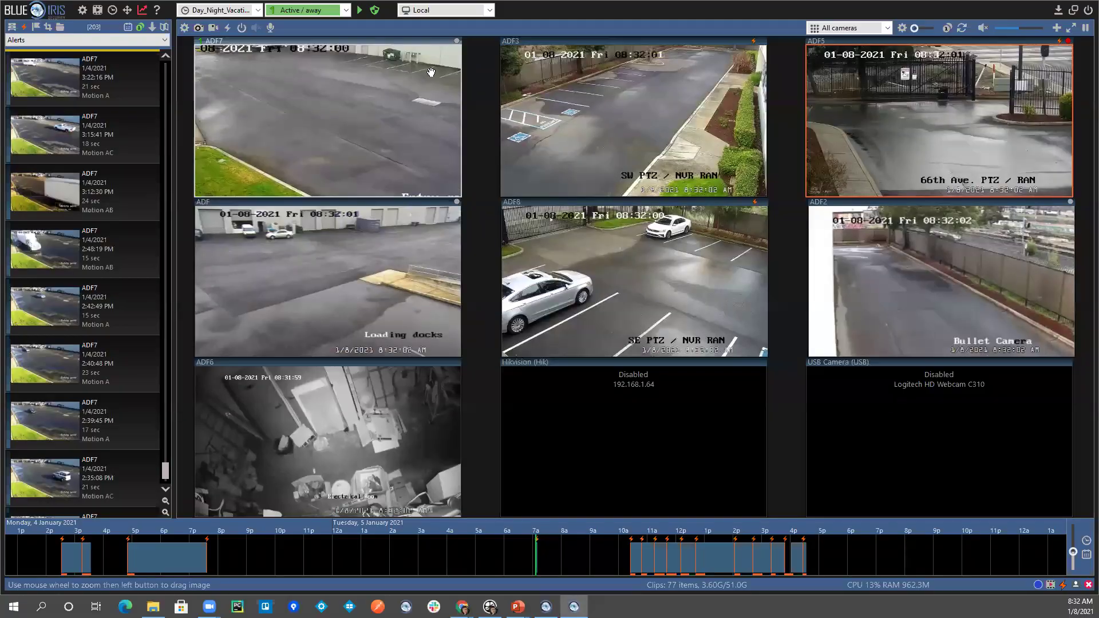
key(alt+Tab)
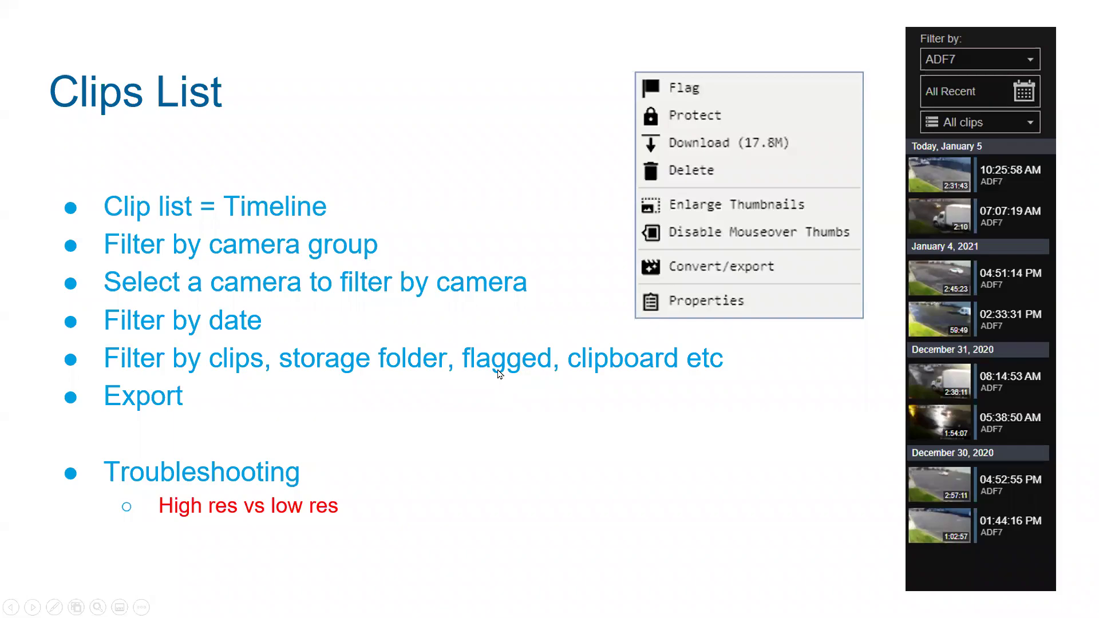
key(alt+Tab)
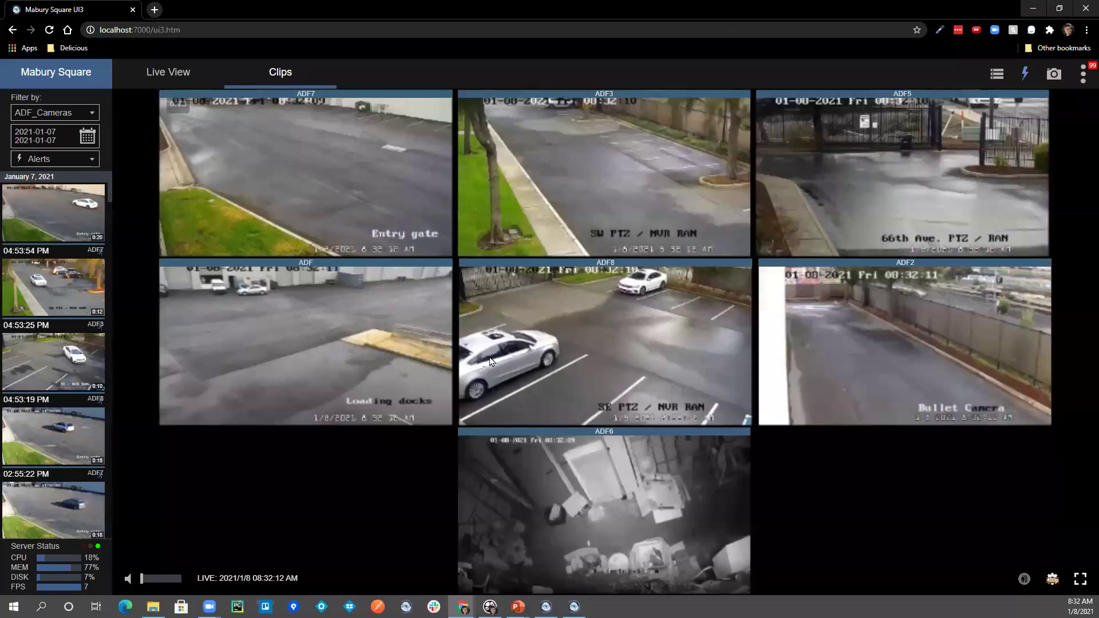
Filter the clips list by the New storage folder, try the BI_Cloud folder, and return to New.
click(73, 161)
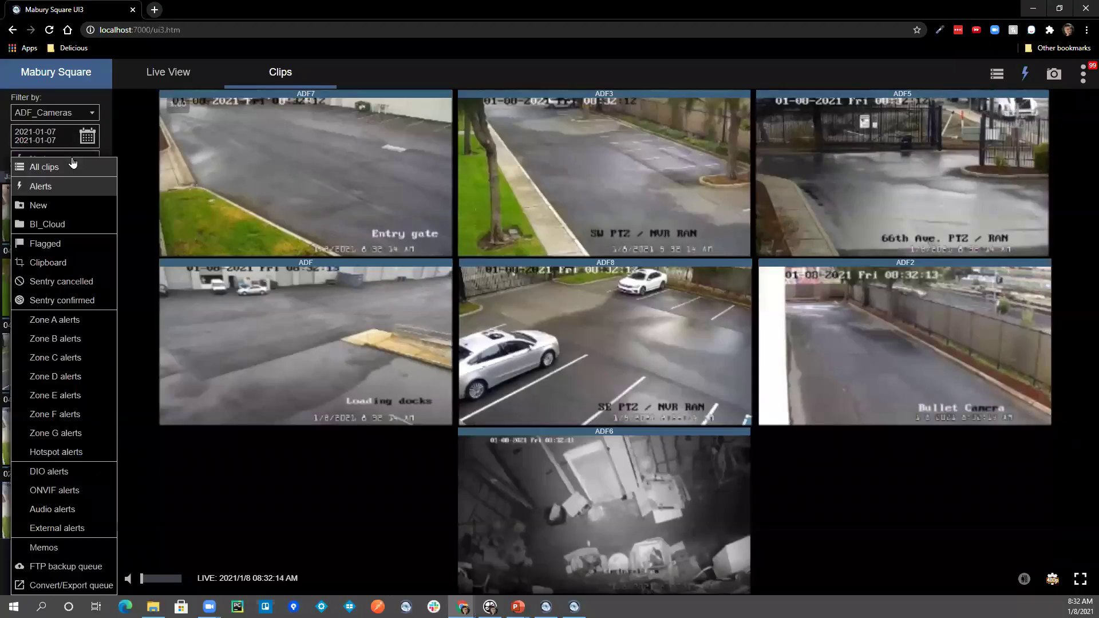
click(49, 207)
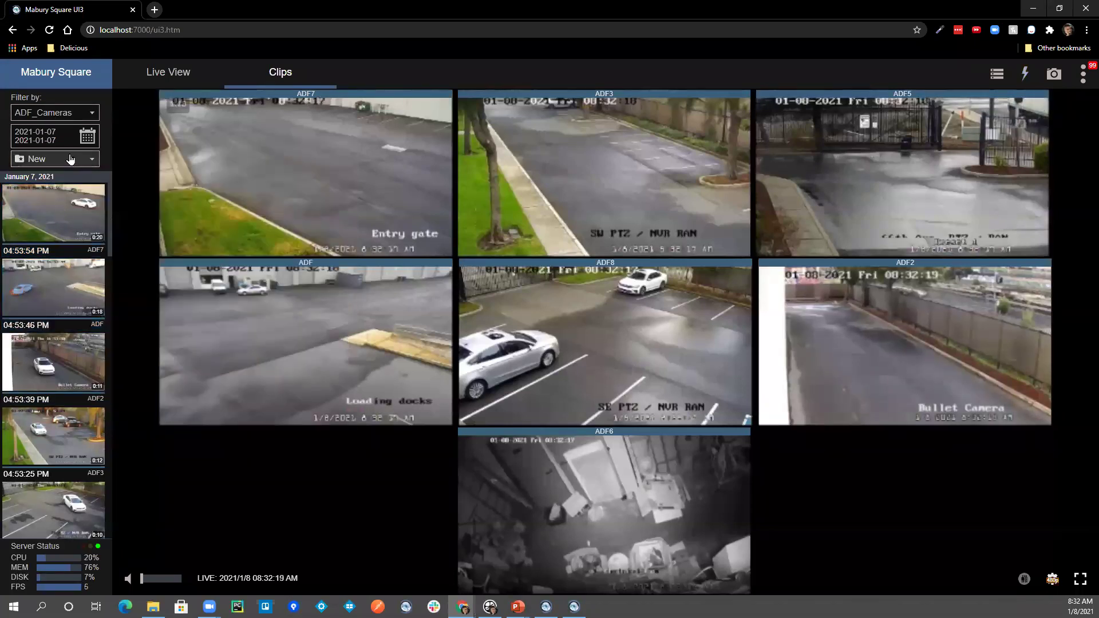
click(70, 159)
click(50, 222)
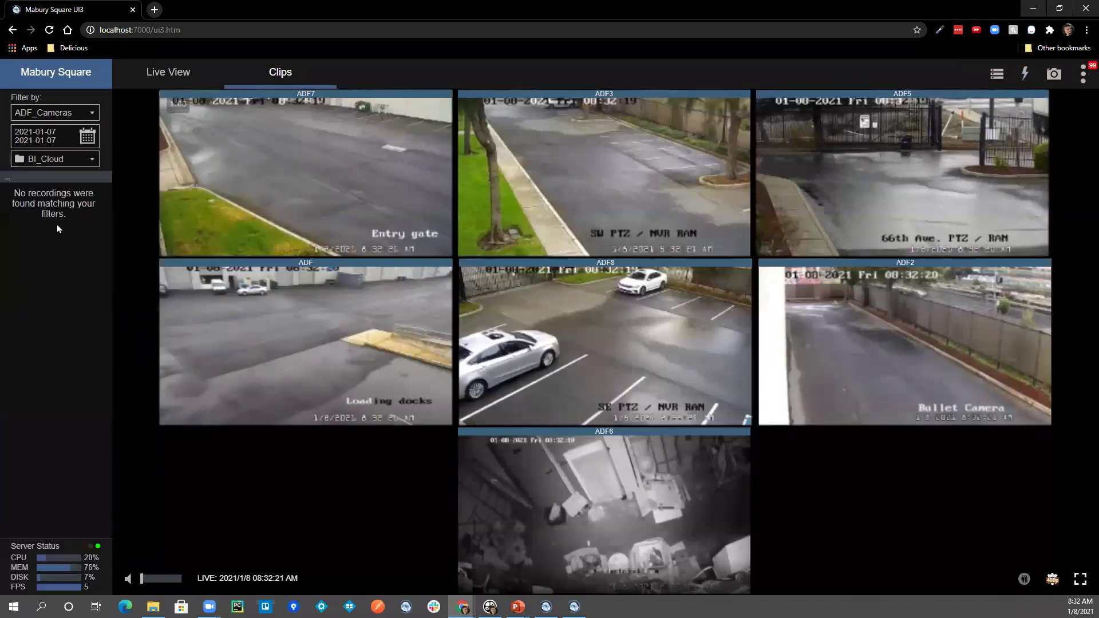
click(51, 163)
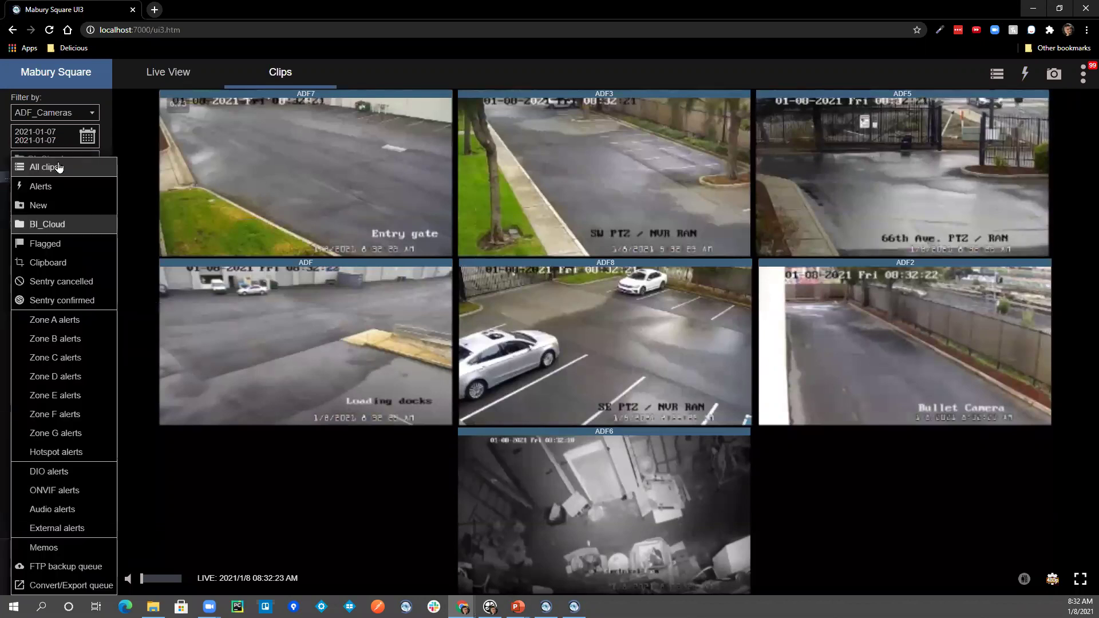
click(57, 206)
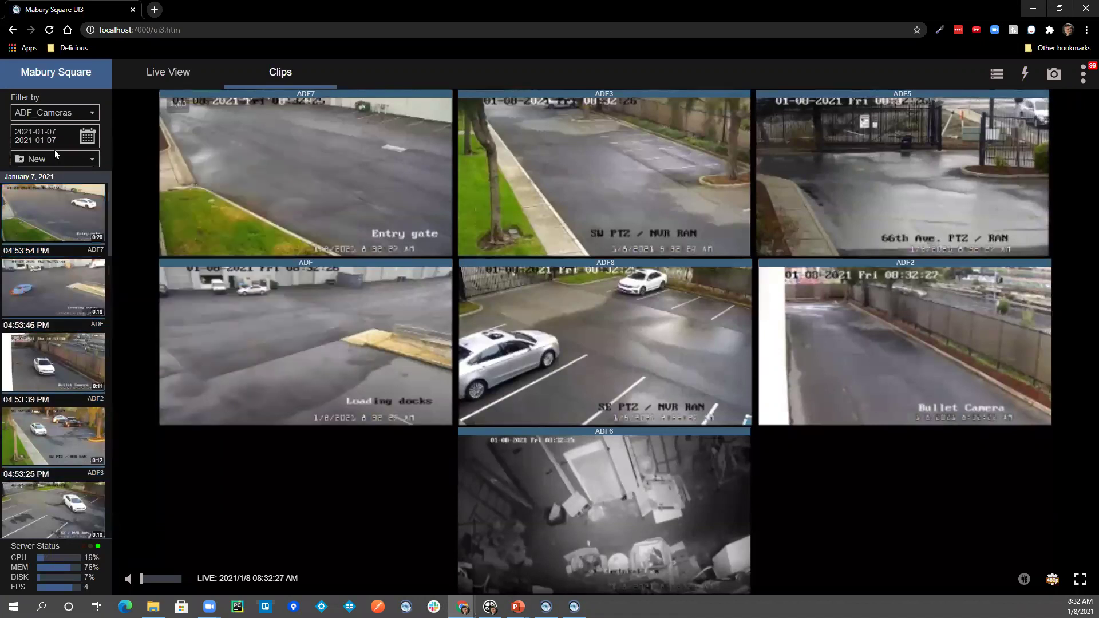
Review the other clip filter choices, such as flagged, clipboard, zone alerts and export queue, keeping the New folder selected.
click(56, 155)
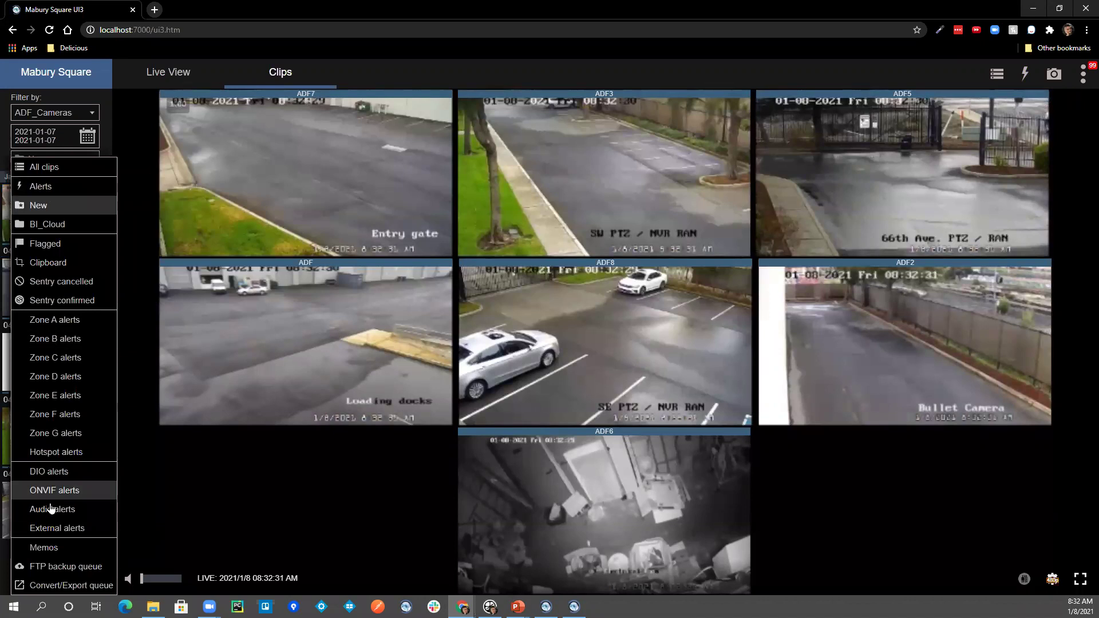
click(139, 106)
mouse_move(71, 213)
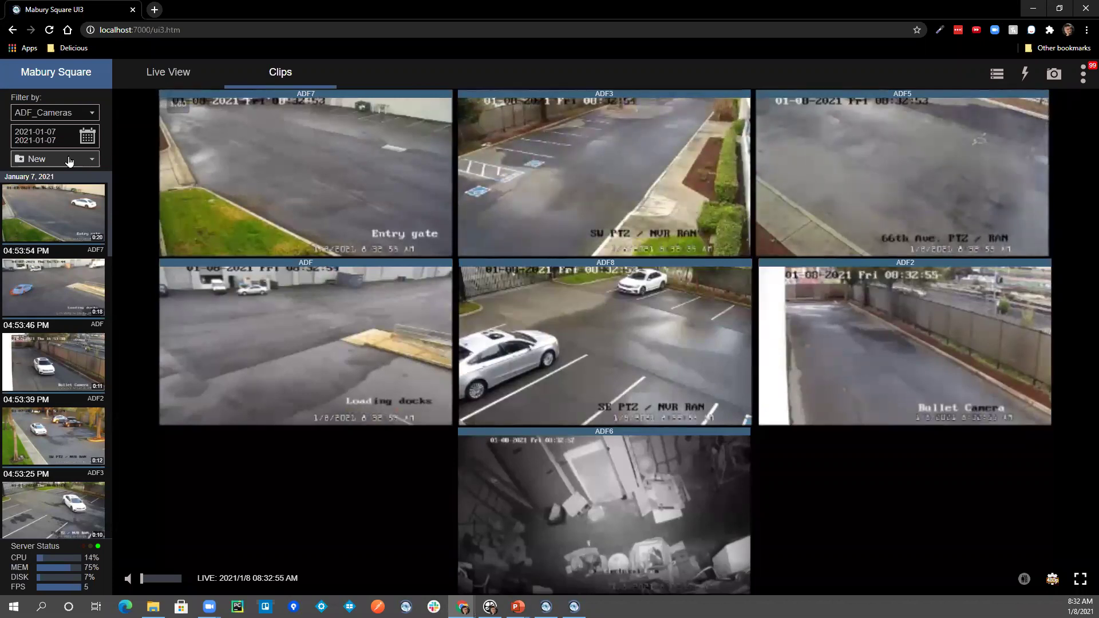
click(70, 160)
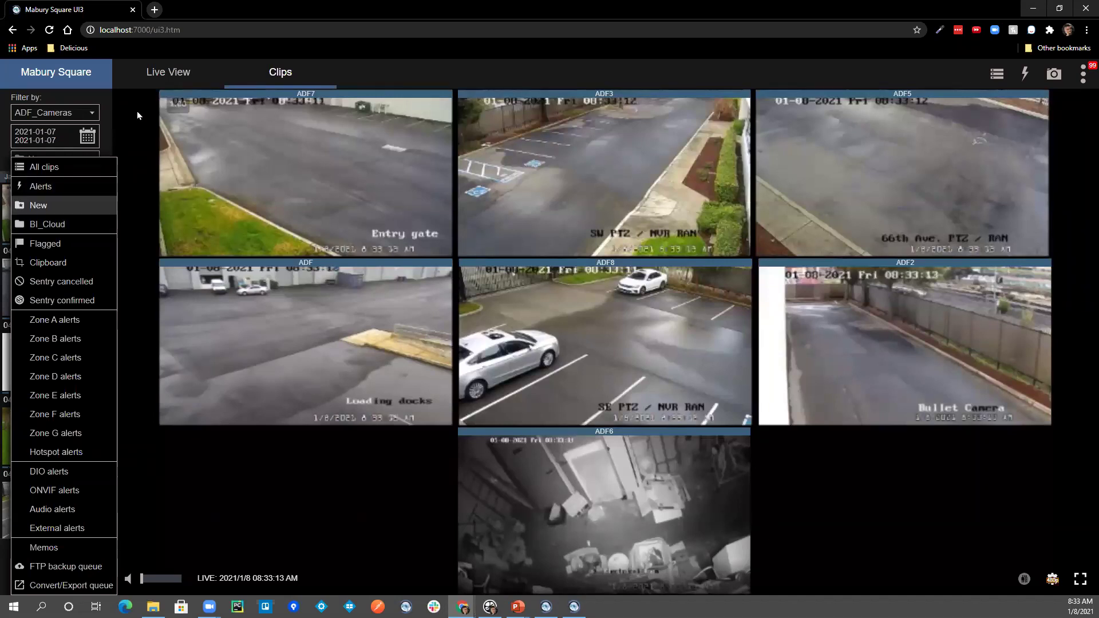
click(375, 498)
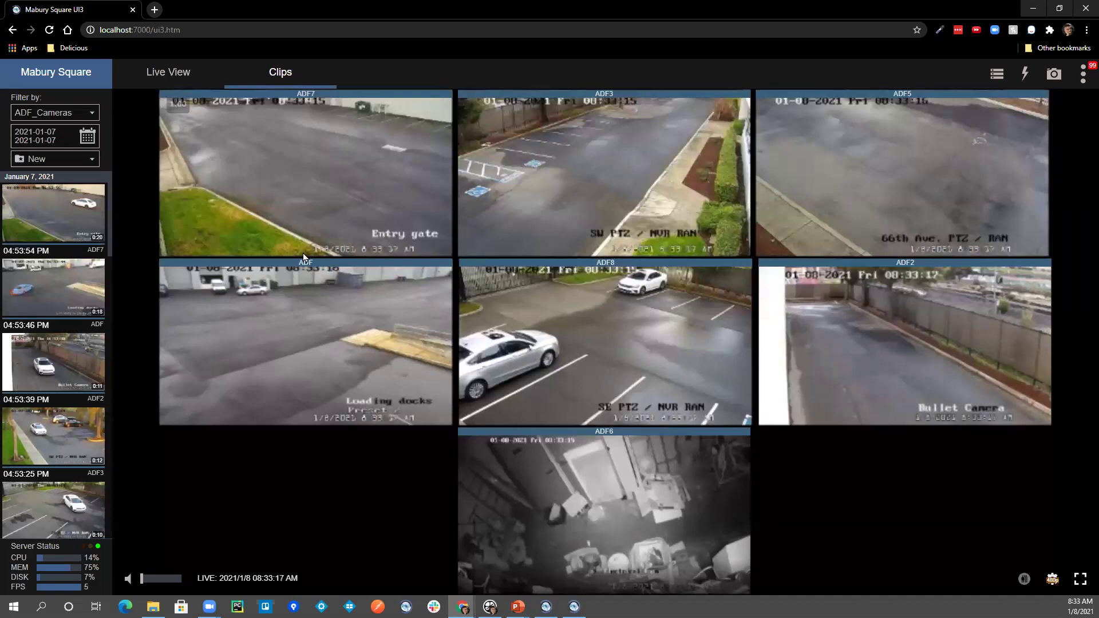
Consult the Clips List slide, then view ADF7's live-video options in UI3 and return to the camera group.
key(alt+Tab)
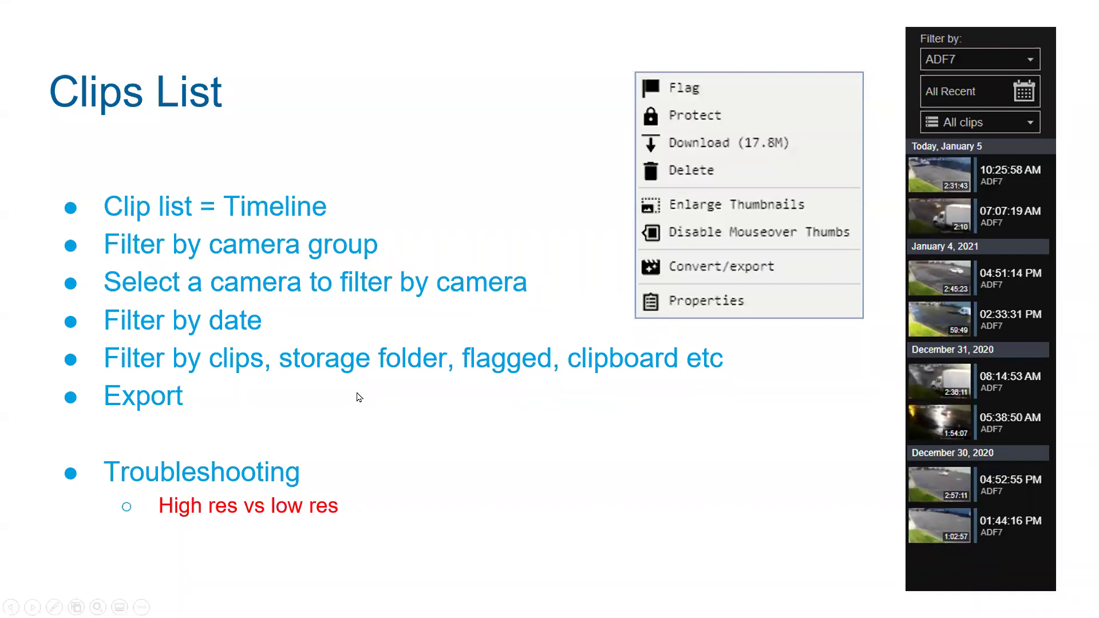
key(alt+Tab)
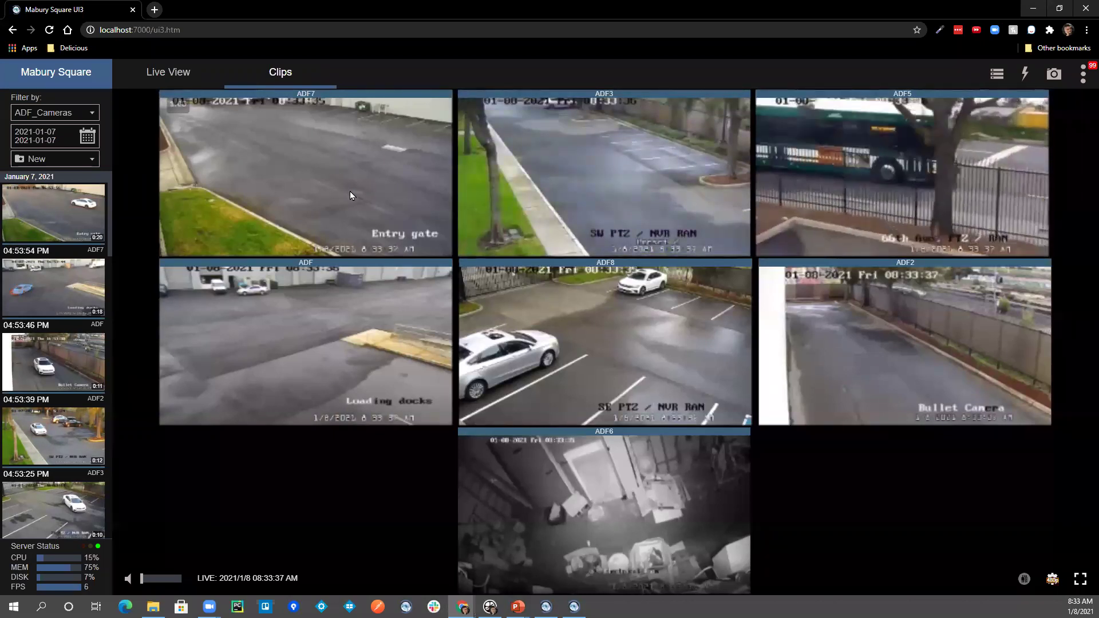
double_click(351, 191)
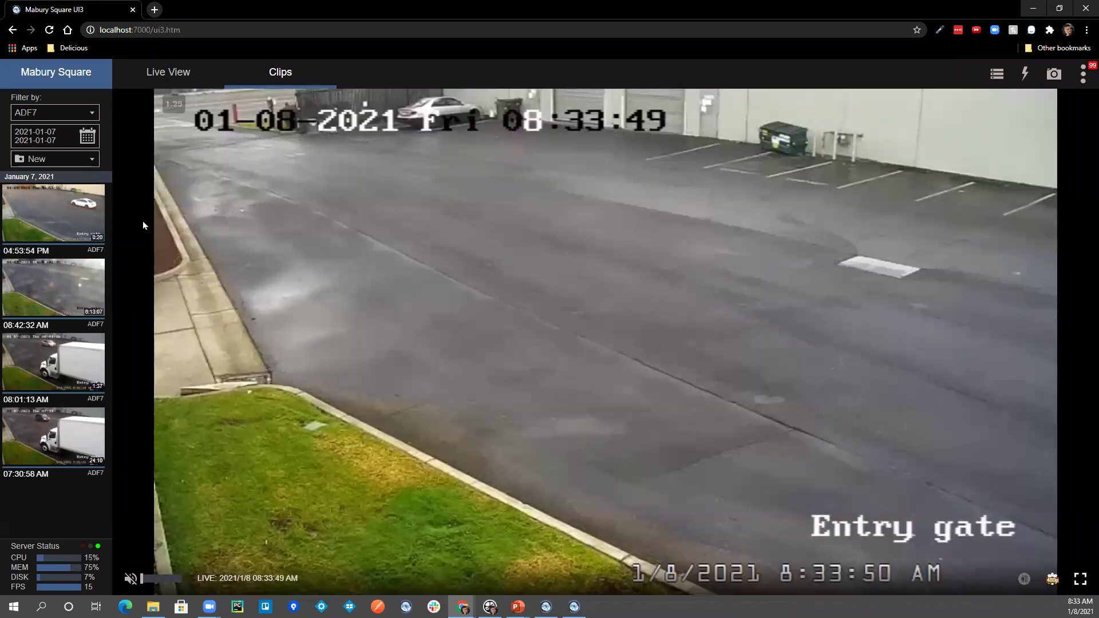
right_click(414, 193)
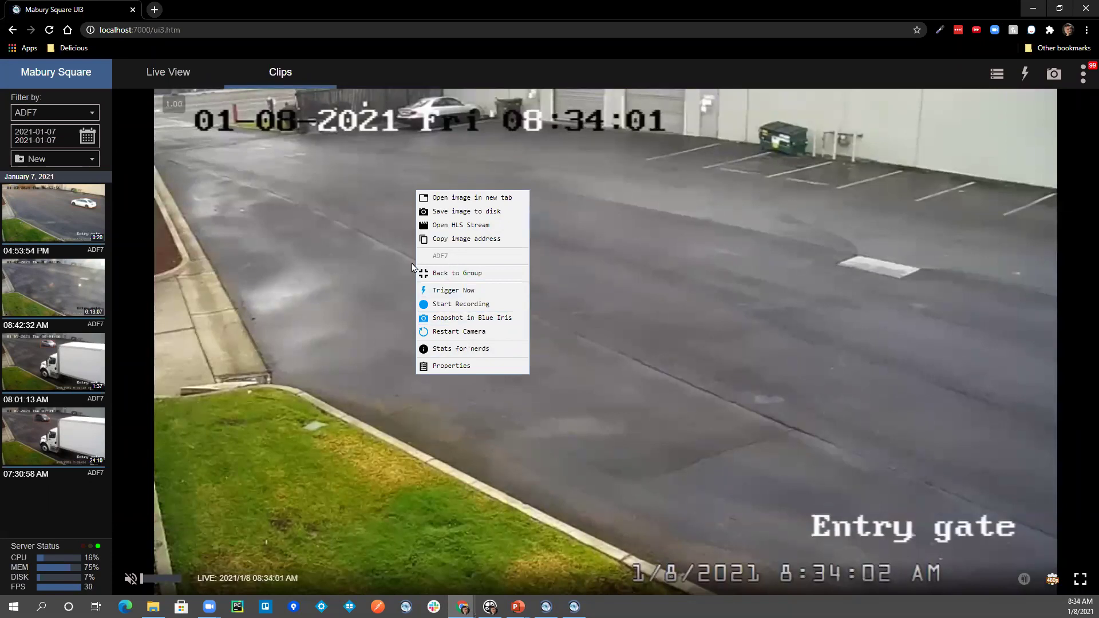
click(322, 263)
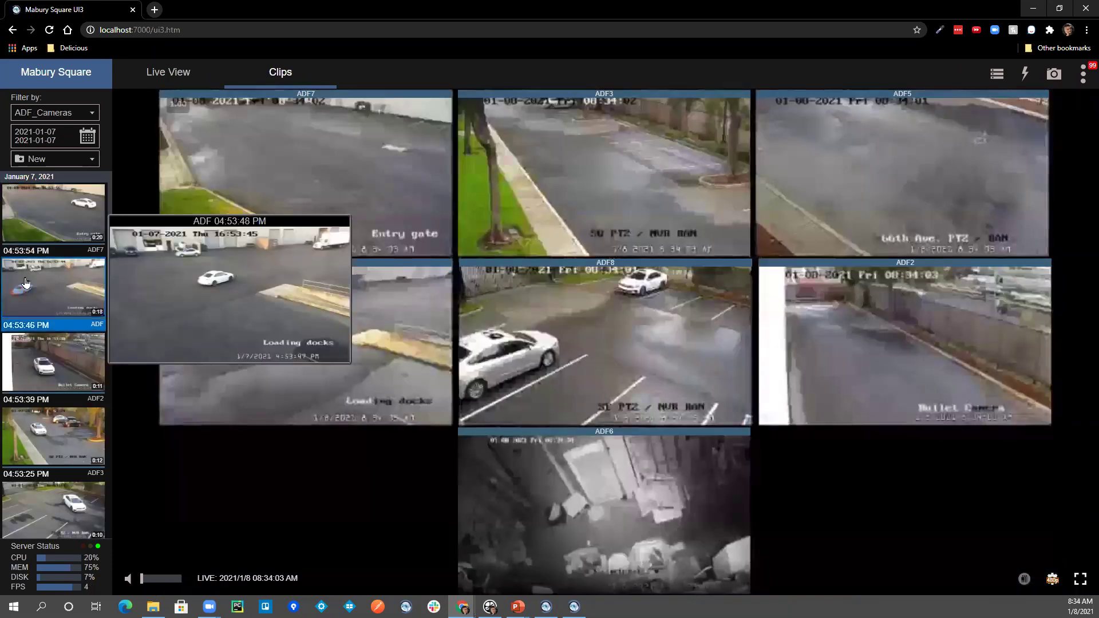
Play the ADF clip from 04:53:46 PM, view its download and Convert/export options, and close the clip.
click(58, 286)
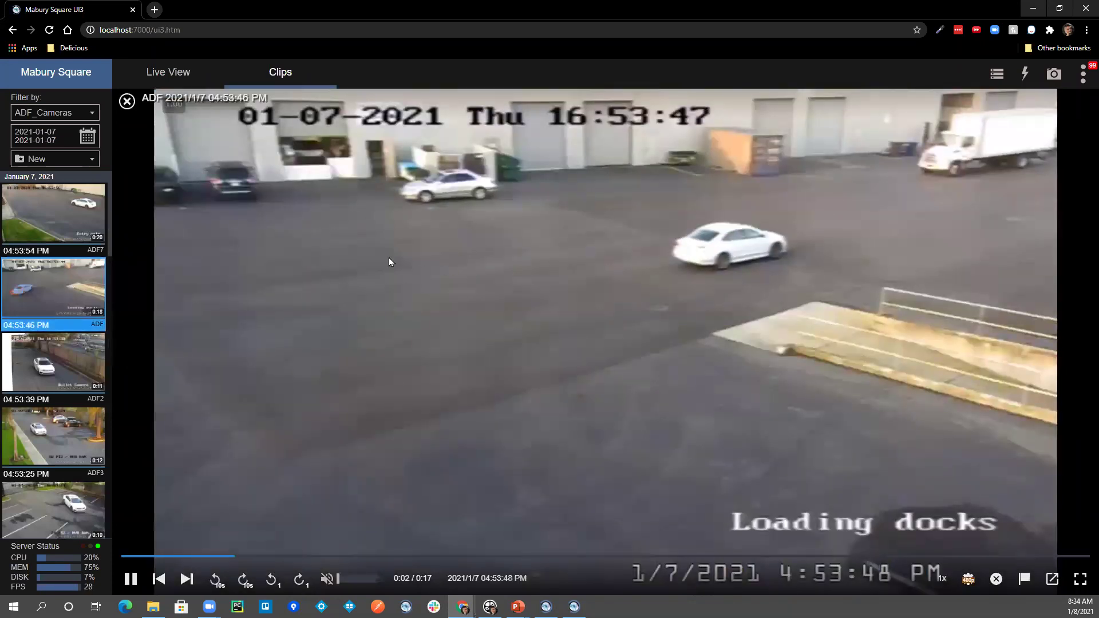
right_click(518, 200)
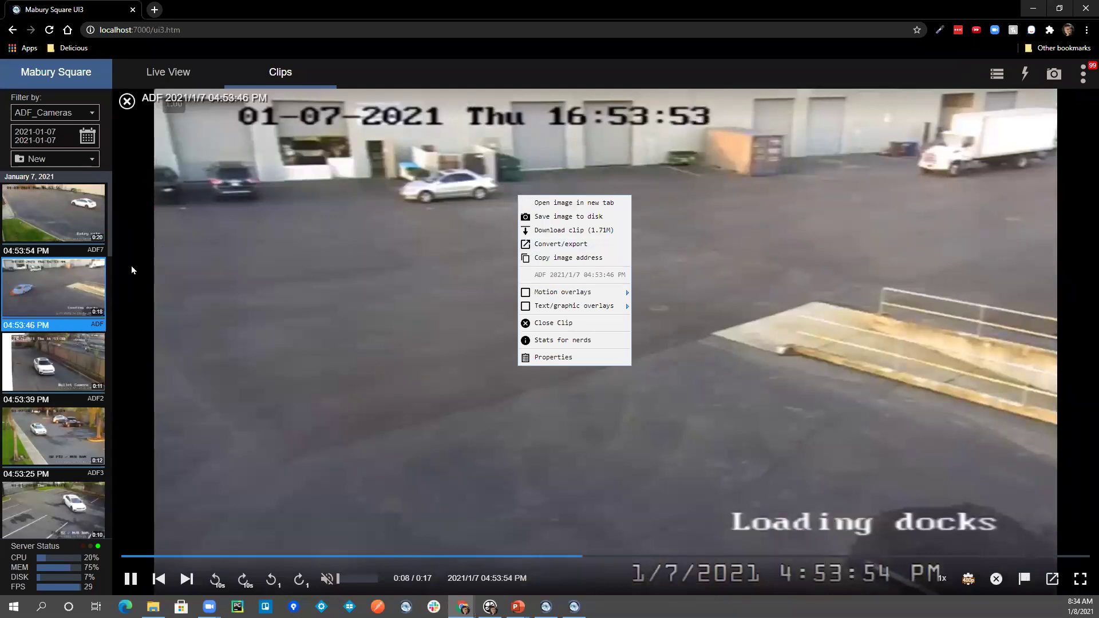
click(127, 102)
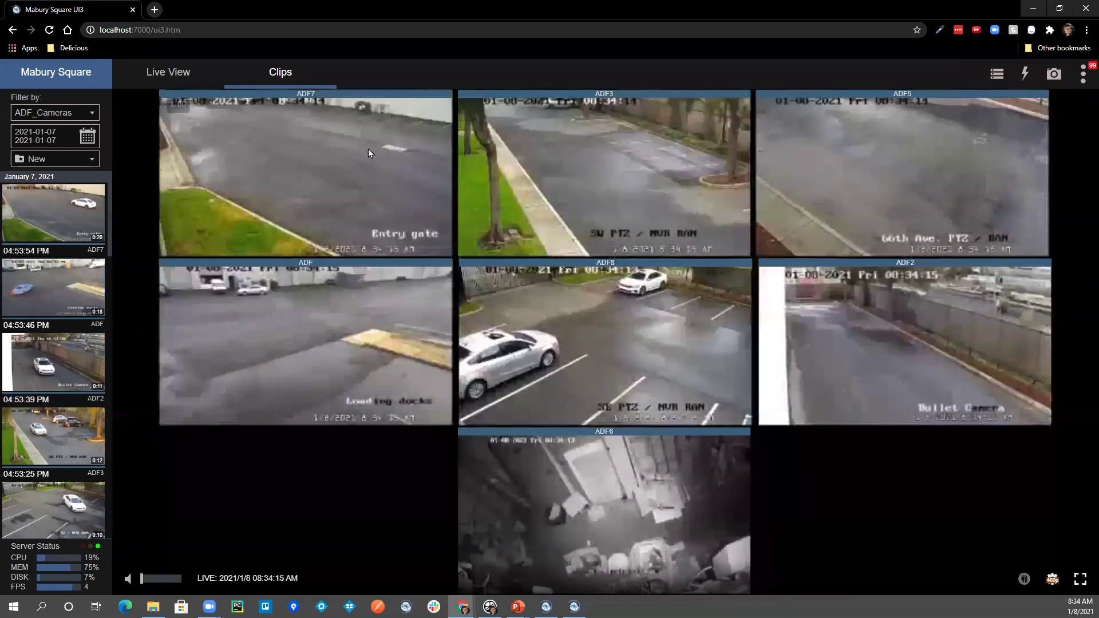
Play the ADF2 clip from 04:53:39 PM, view its download and export options, close it, and play it again.
click(56, 367)
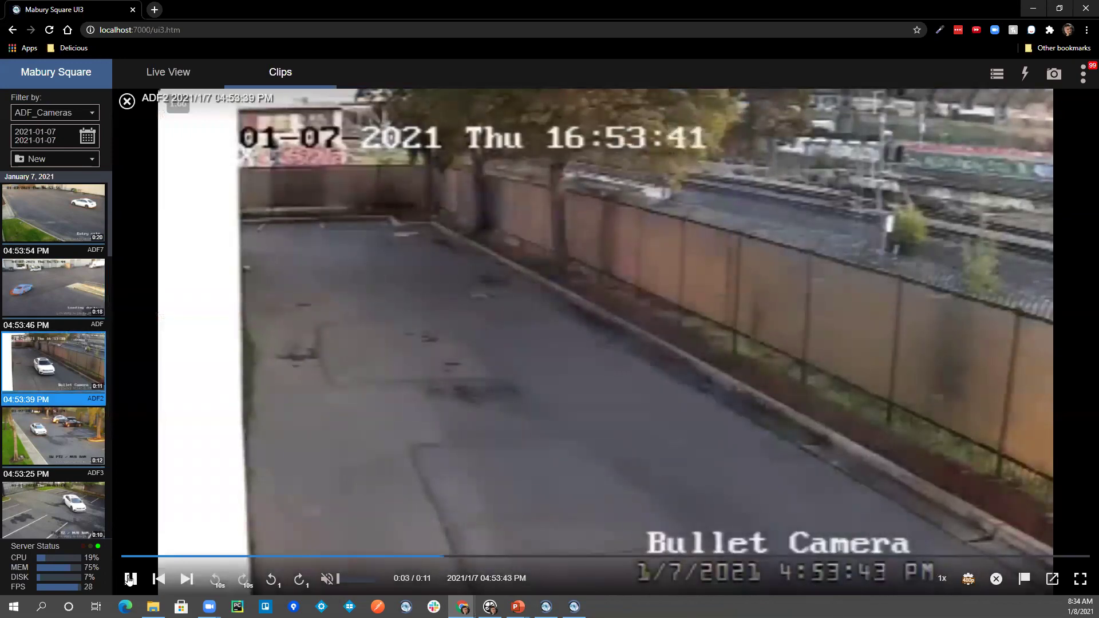
right_click(439, 221)
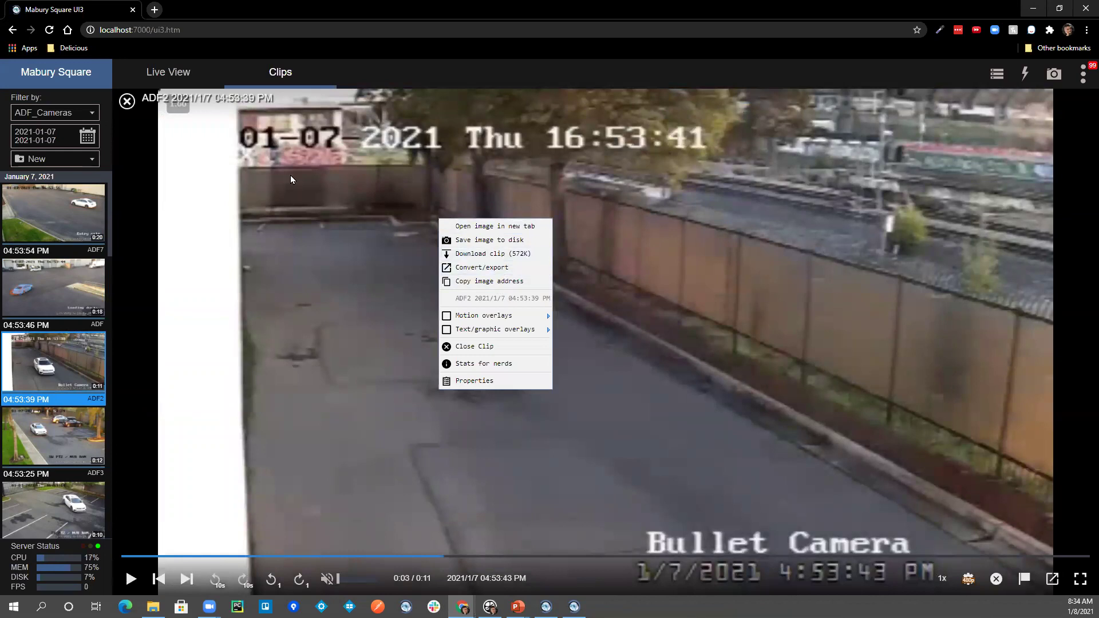
key(Escape)
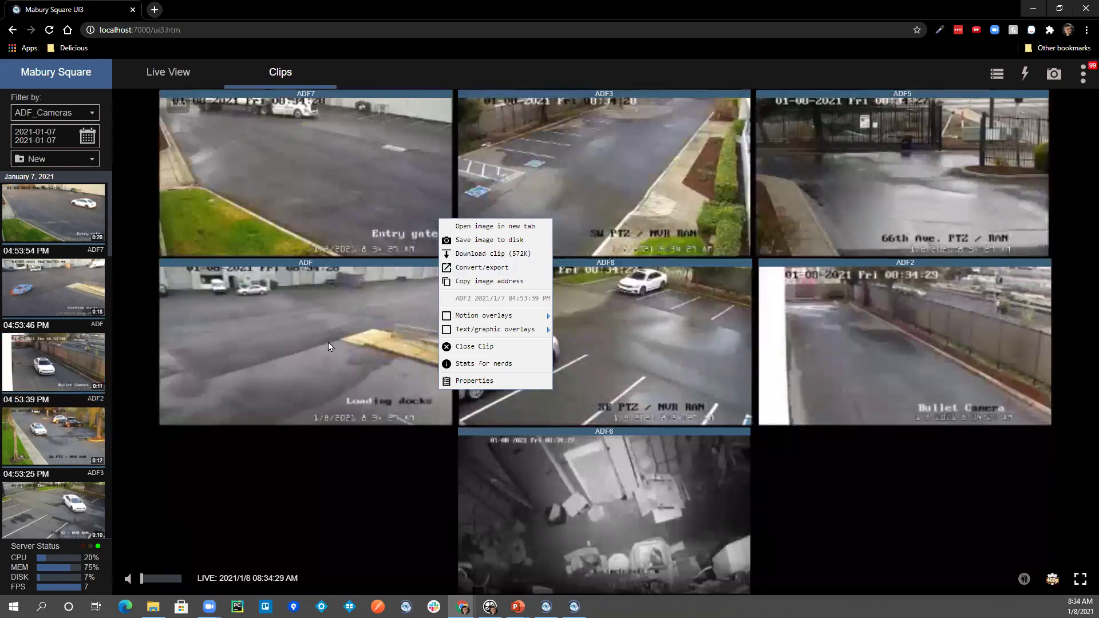
click(53, 362)
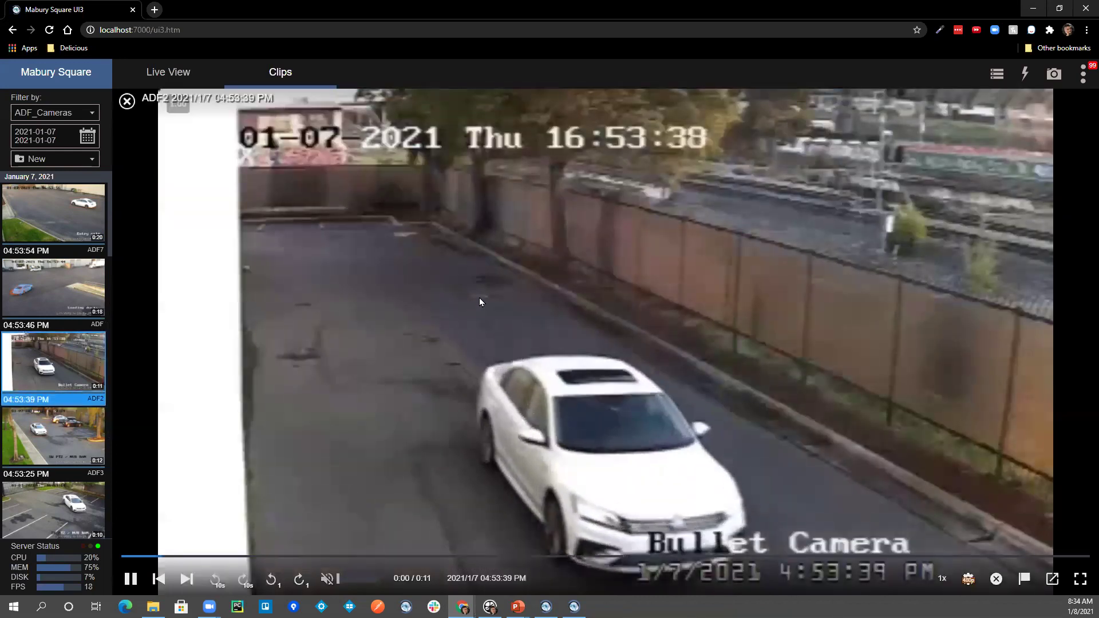
Pause the ADF2 clip, set its playback quality to 2160p VBR, and replay it from near the start.
click(413, 401)
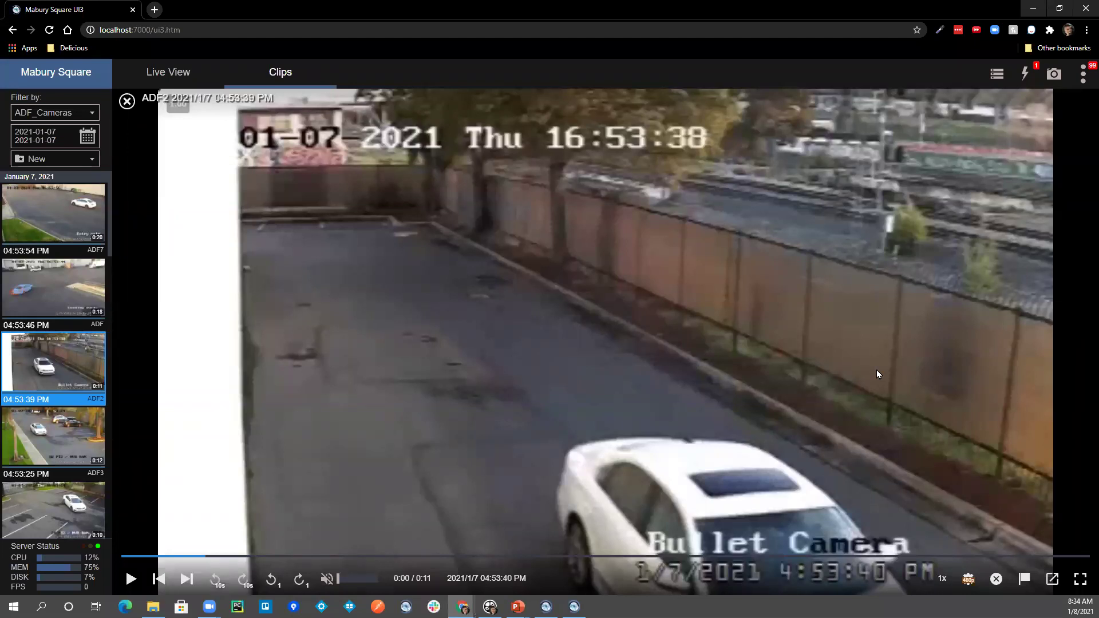
click(968, 579)
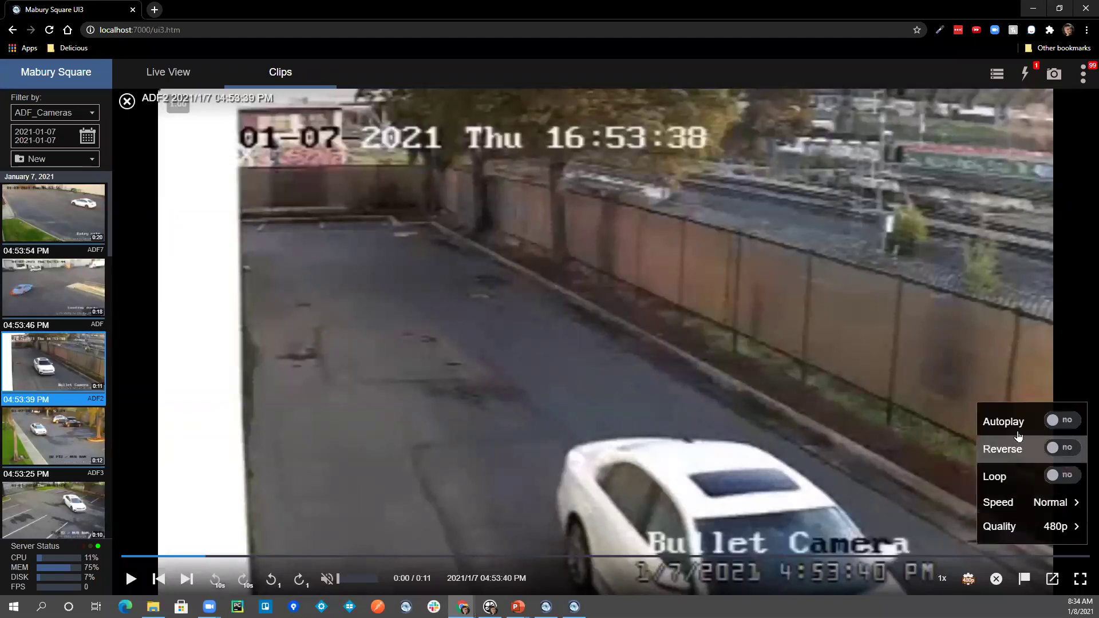
click(1047, 527)
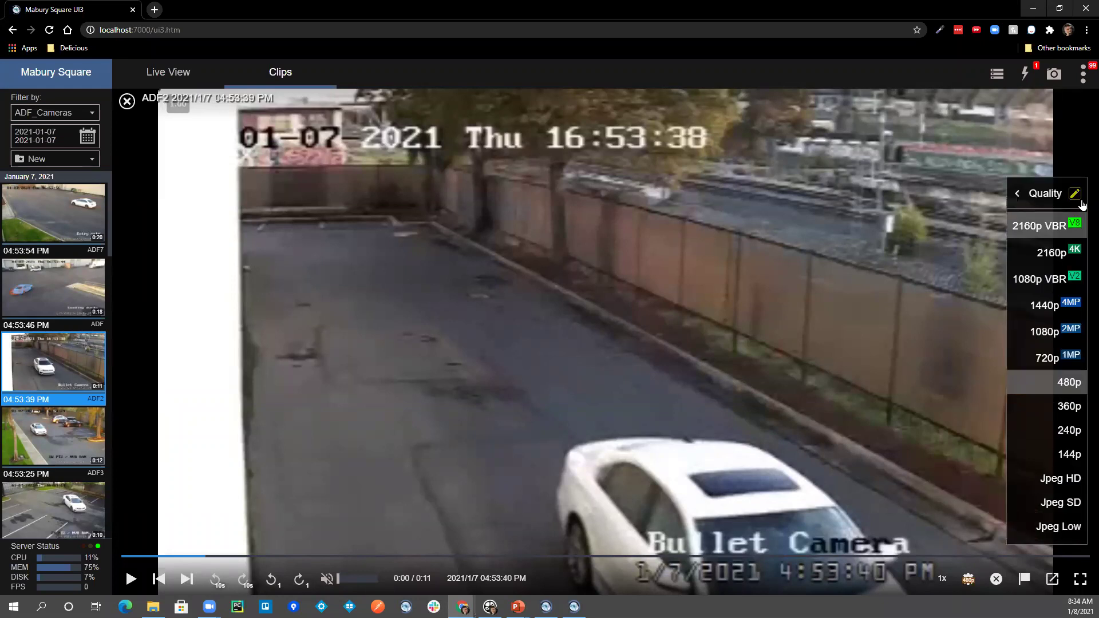
click(1047, 227)
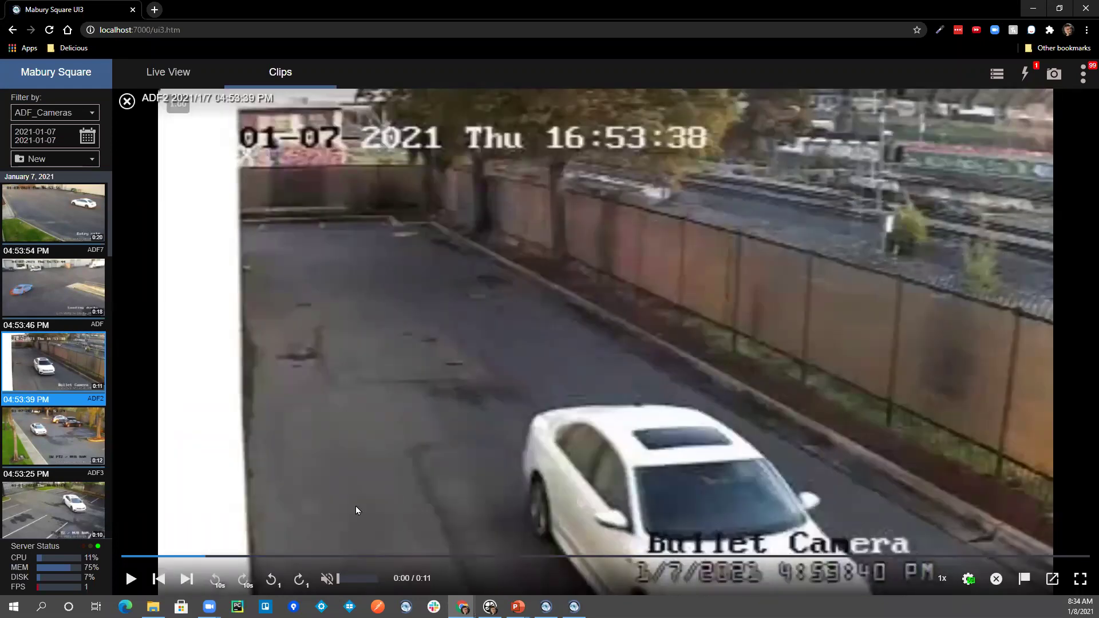
click(130, 579)
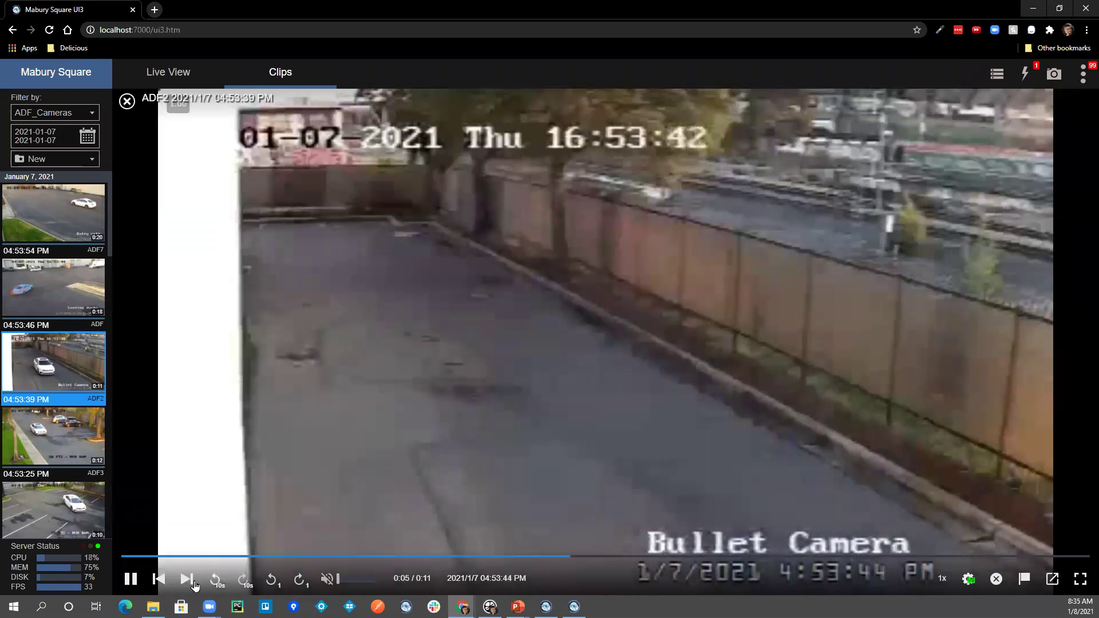
click(166, 556)
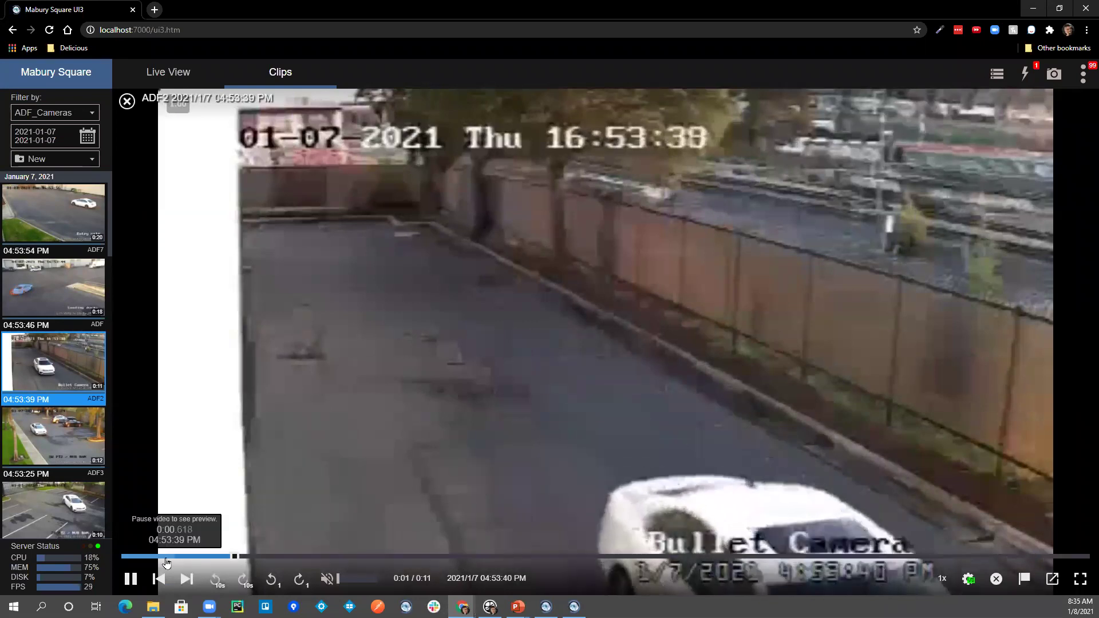
Set the playing ADF2 clip's quality to 2160p.
click(968, 579)
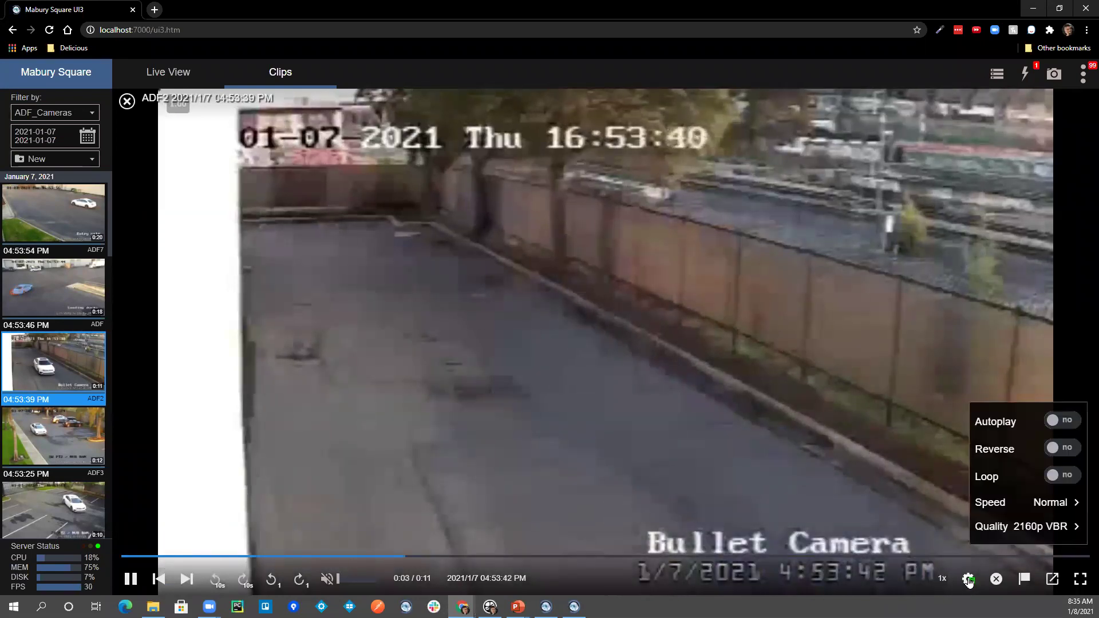
click(969, 579)
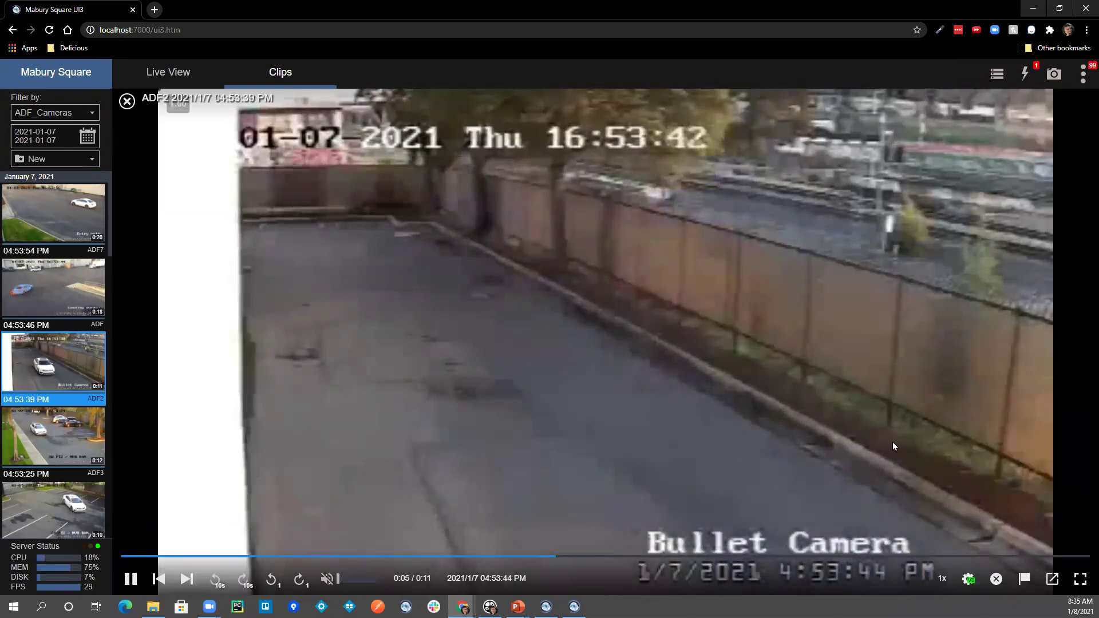
click(969, 580)
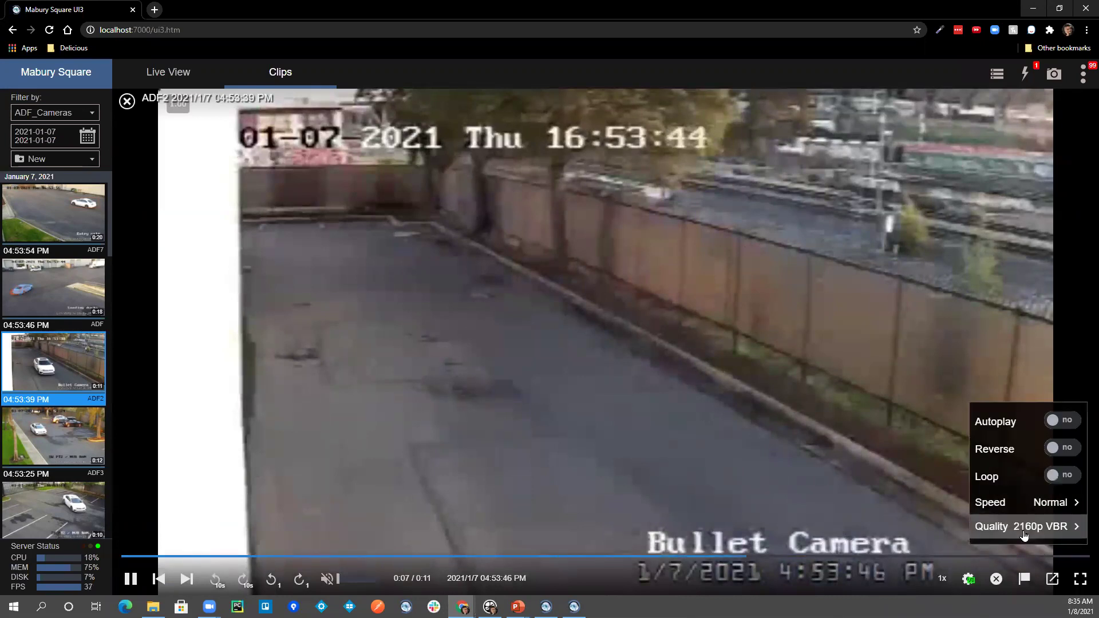
click(1024, 536)
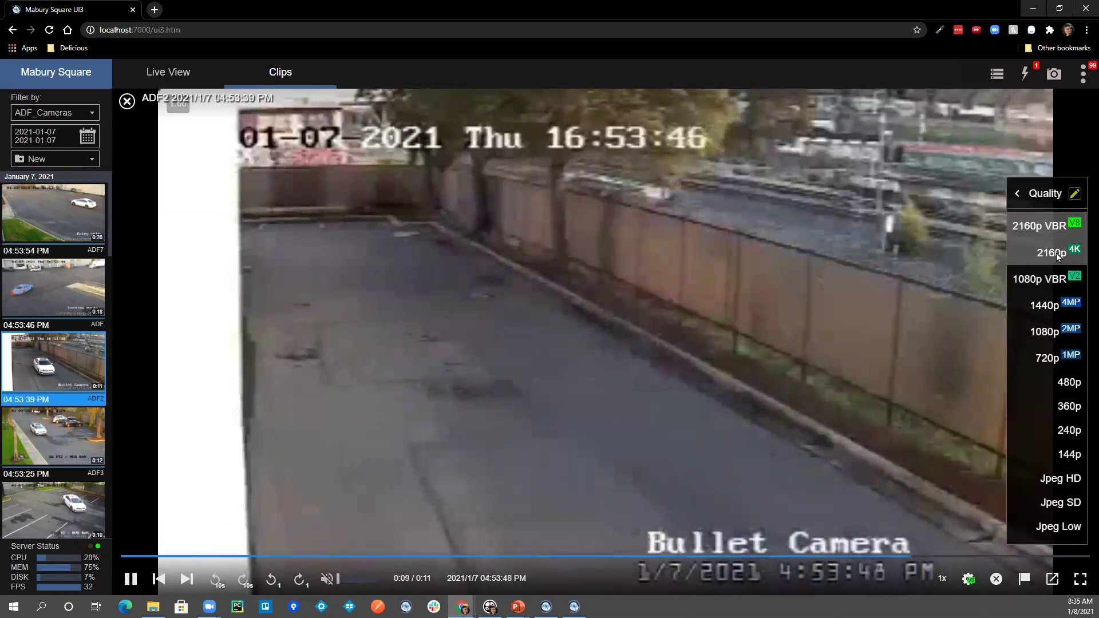
click(1057, 256)
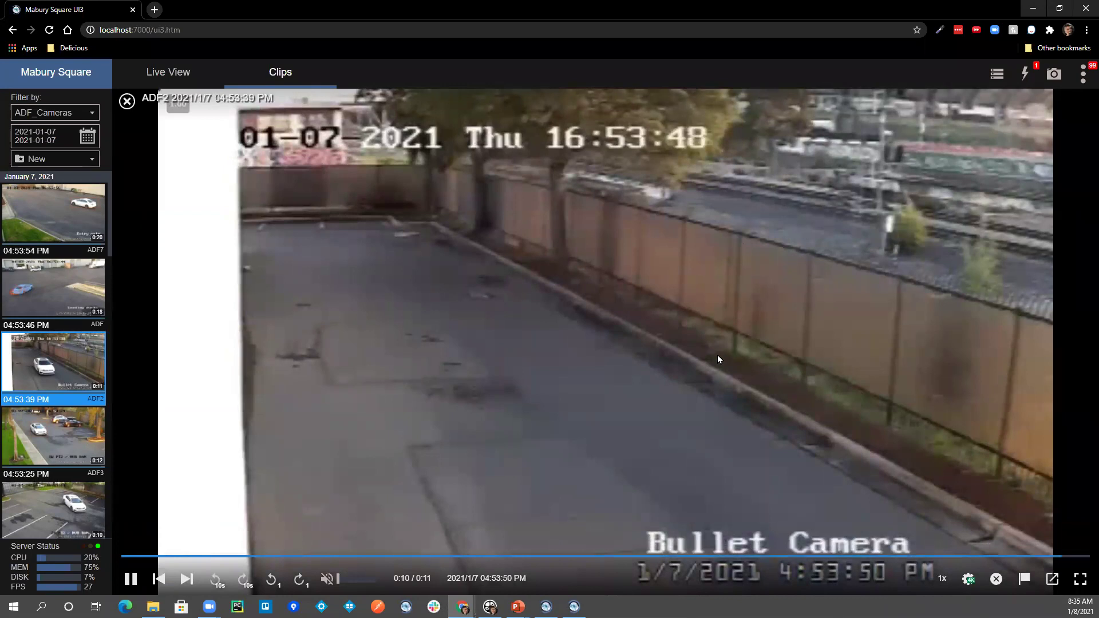
Close and replay the ADF2 clip, view its download and Convert/export options, and pause it before browsing earlier clips.
click(127, 102)
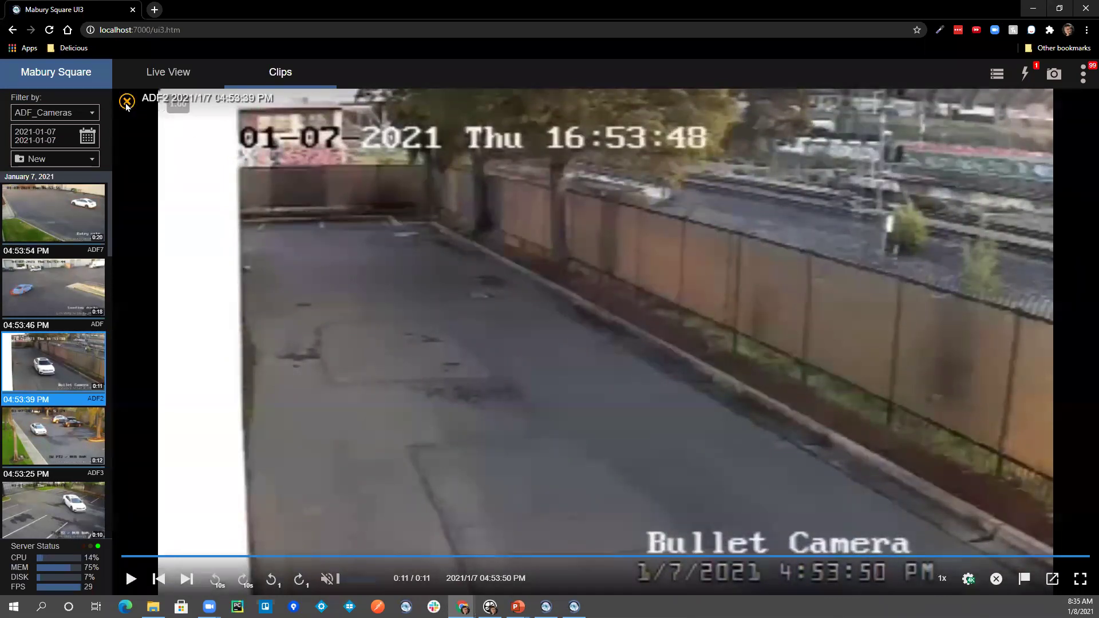
mouse_move(56, 358)
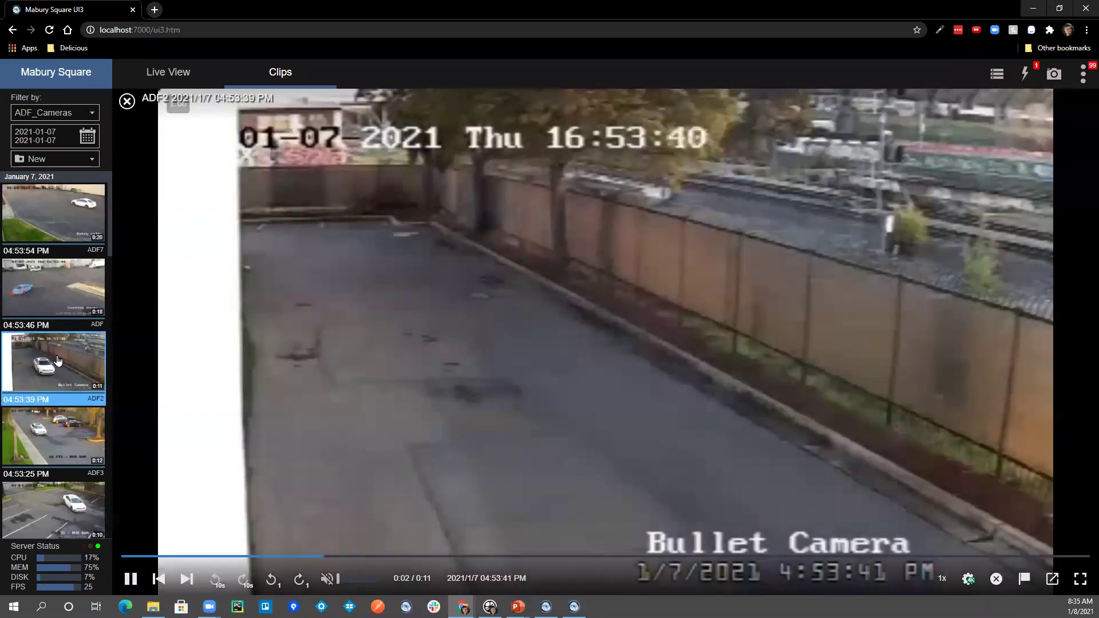
right_click(523, 280)
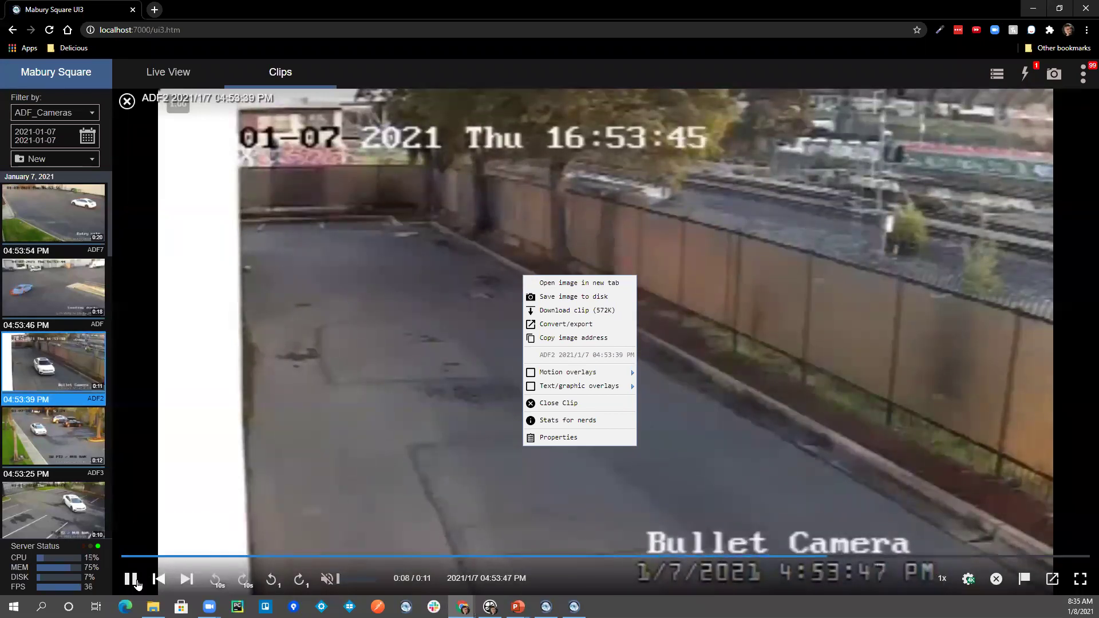
click(364, 388)
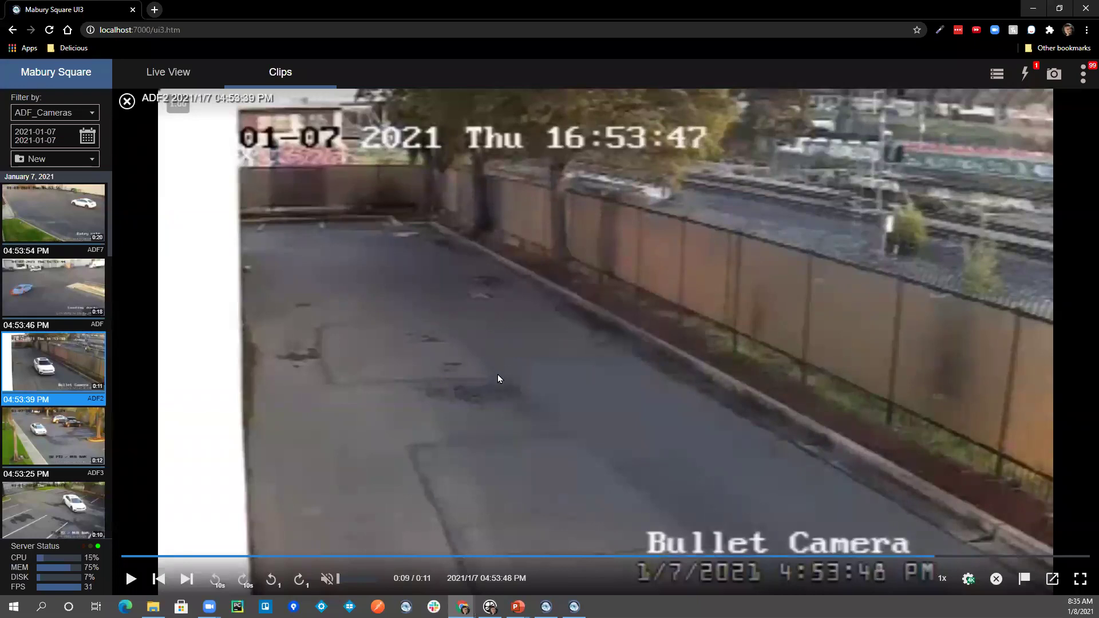
scroll(52, 273, down, 3)
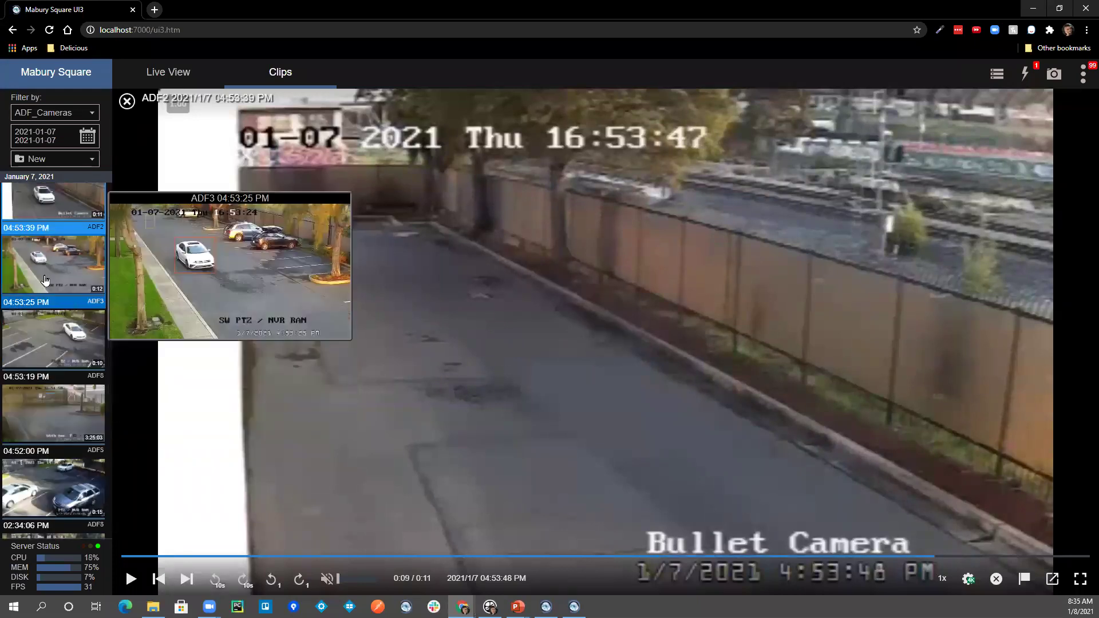
Open the ADF3 clip recorded at 04:53:25 PM and play it again from its beginning.
click(56, 268)
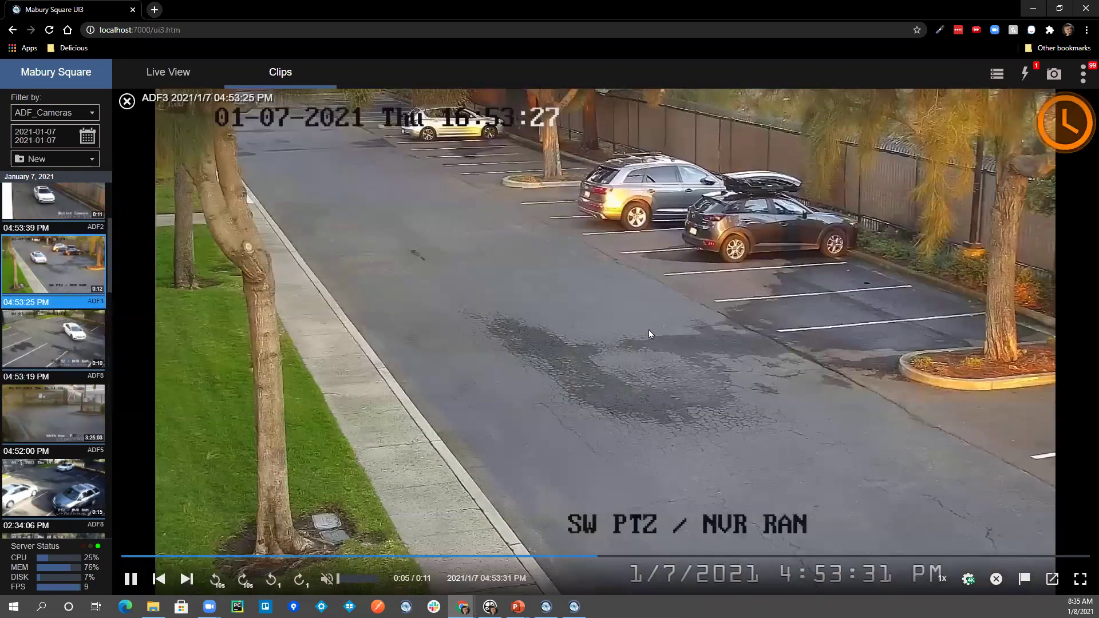
mouse_move(35, 255)
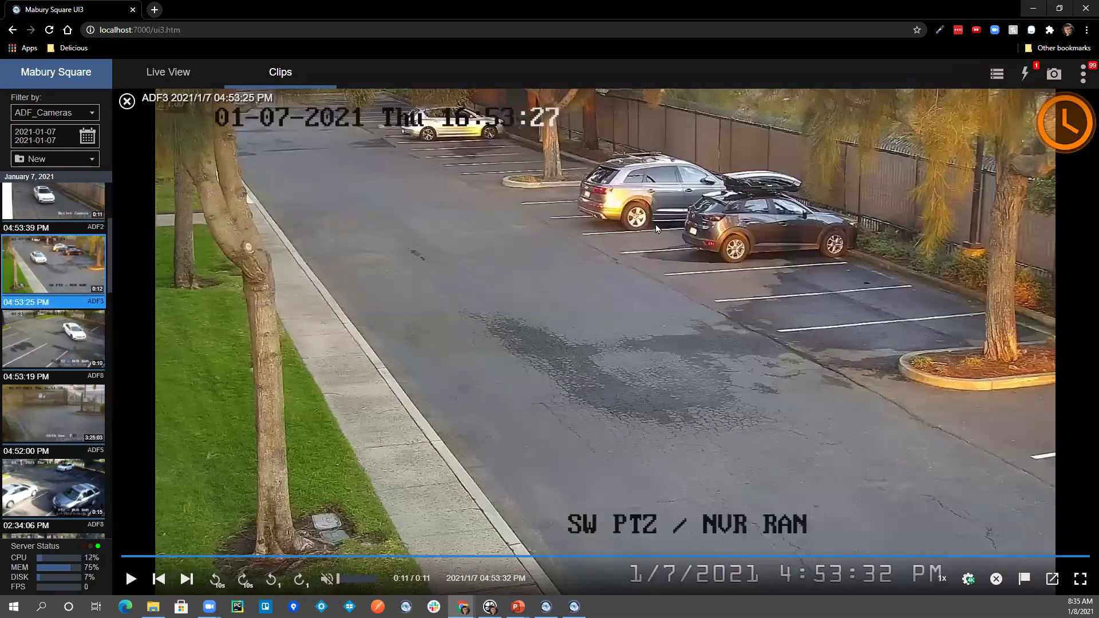
click(130, 558)
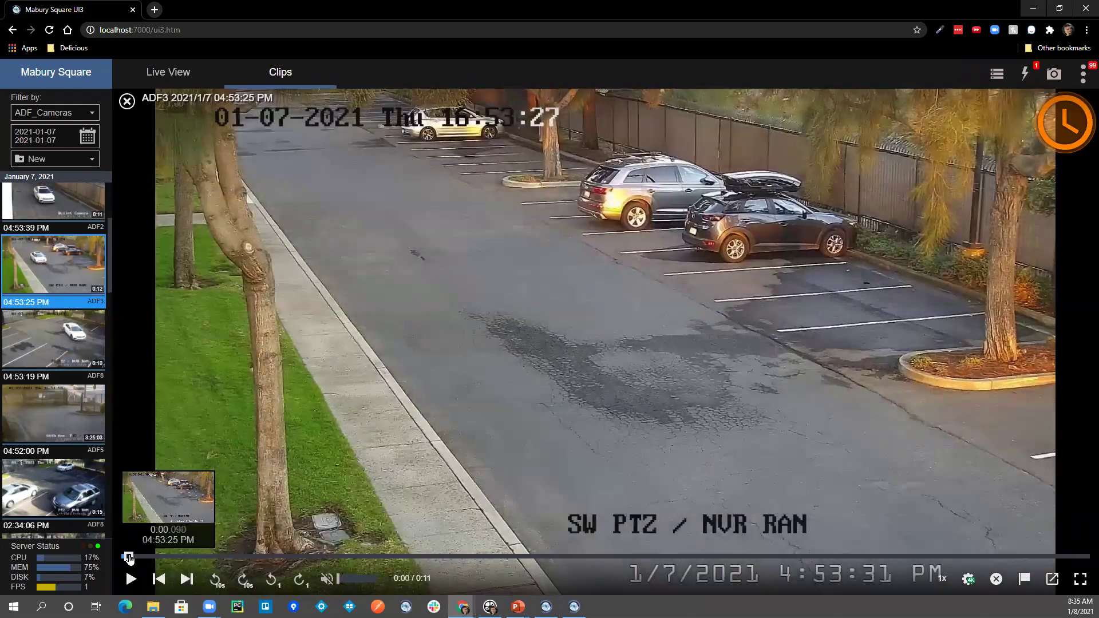
mouse_move(65, 328)
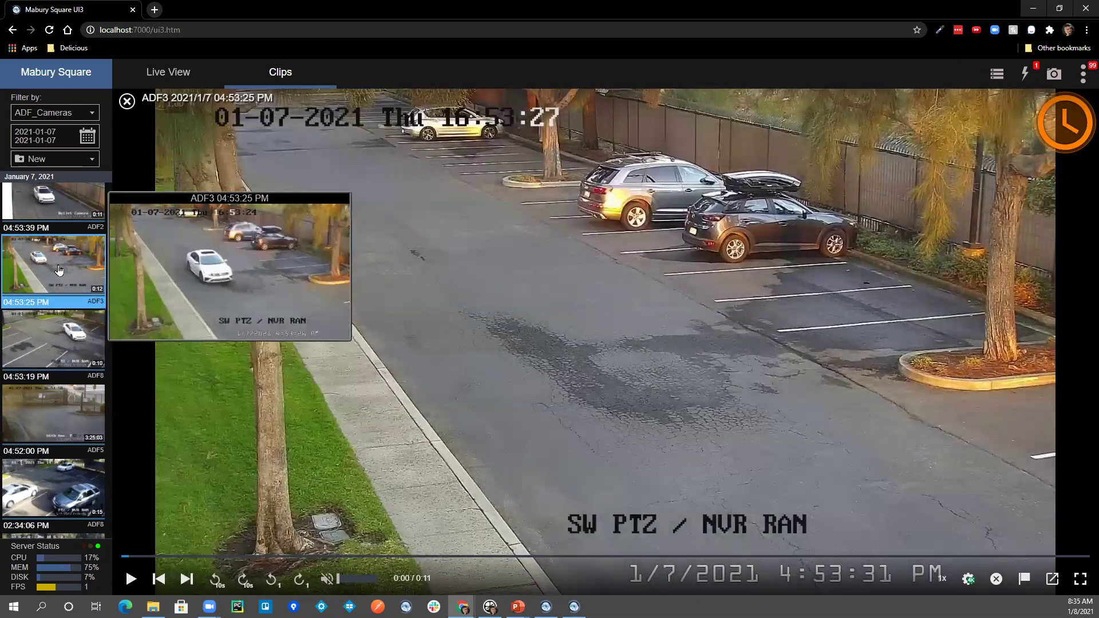
click(129, 579)
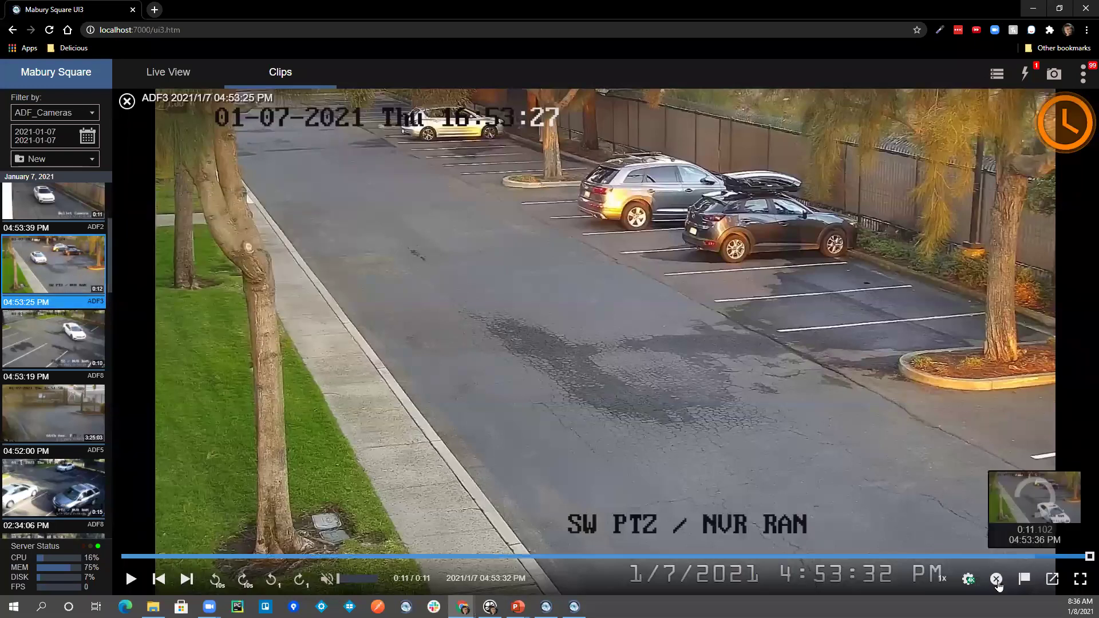
Set the streaming quality for clip playback to 480p.
click(969, 579)
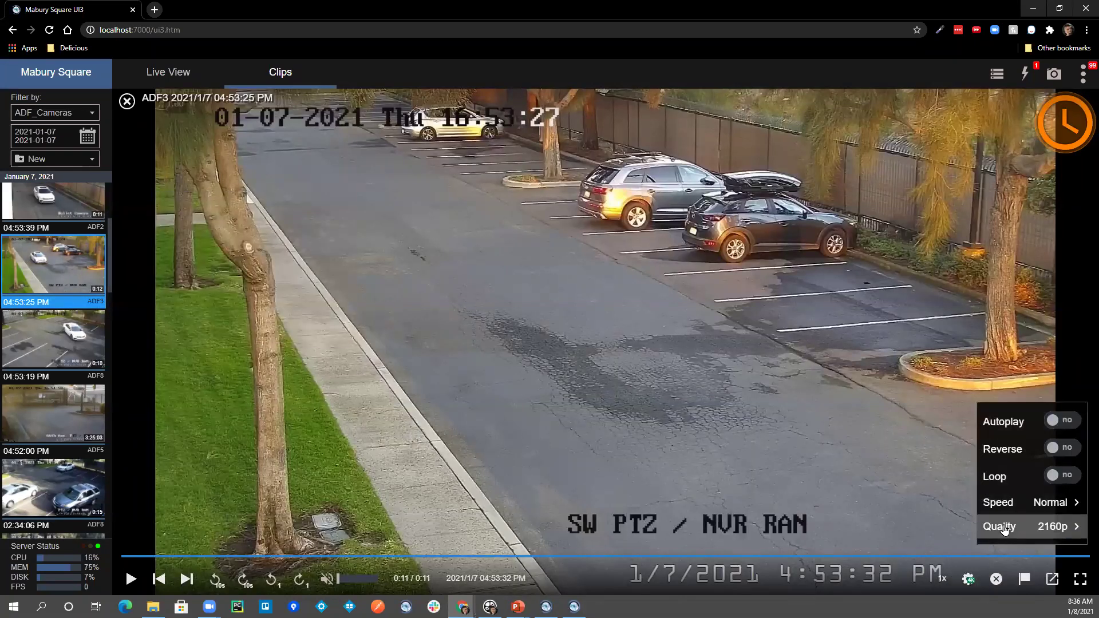
click(996, 526)
click(1061, 385)
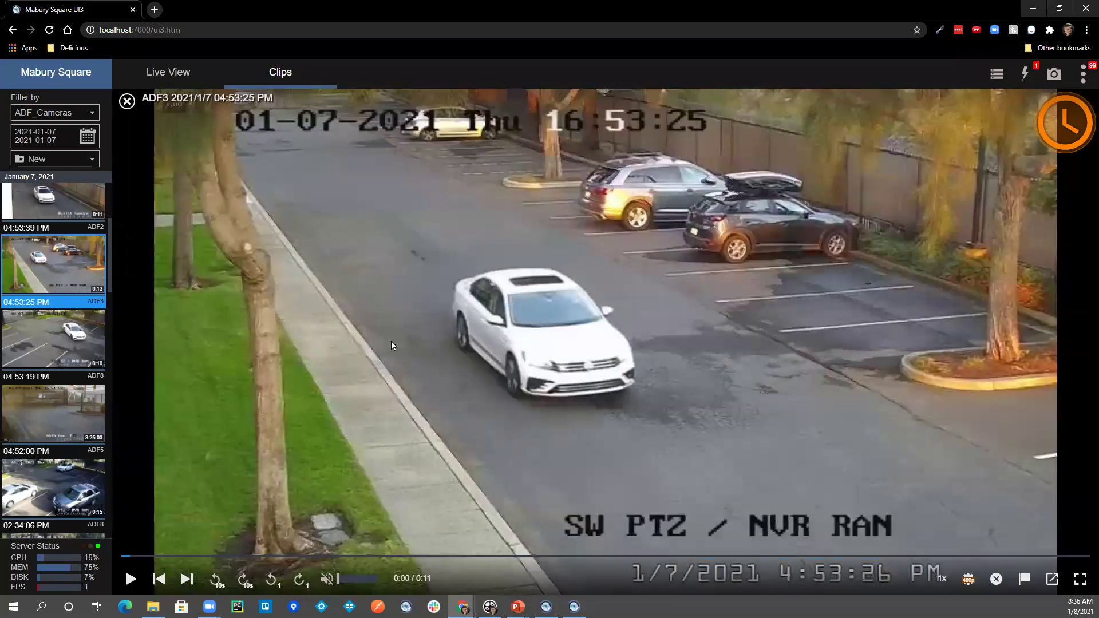
Play the ADF3 clip, pause it, and replay it from the start to watch the white car pass.
click(131, 579)
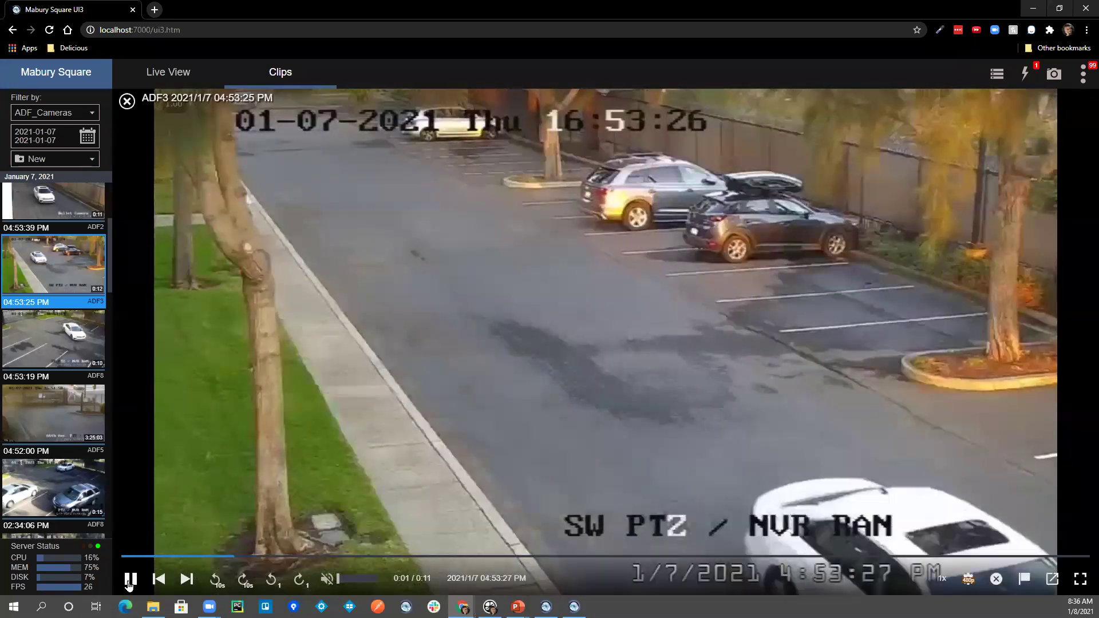
click(132, 579)
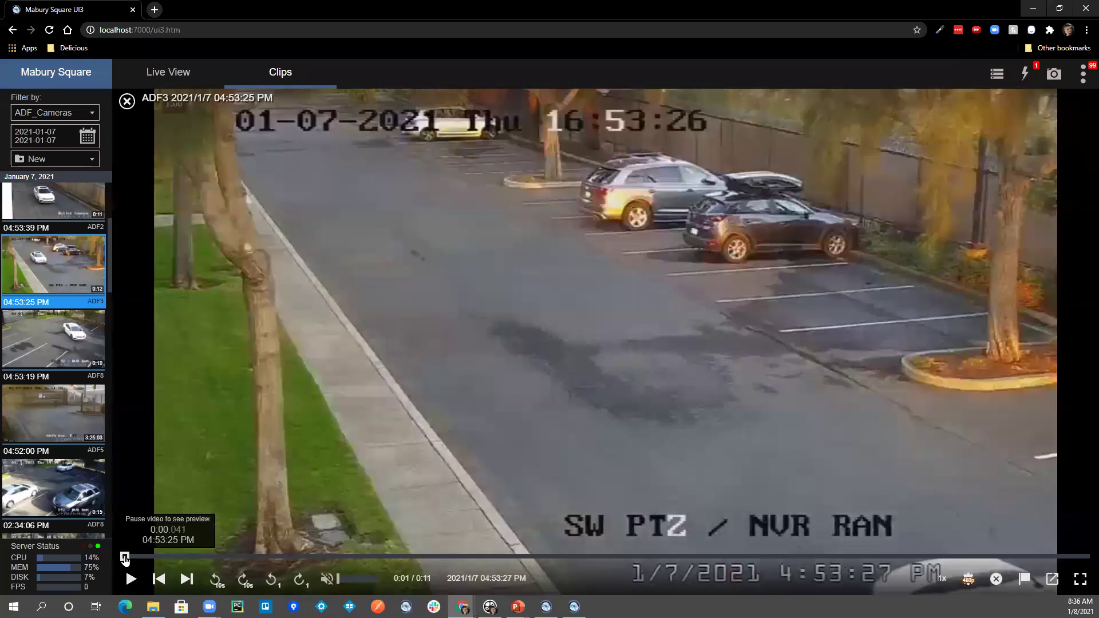
click(122, 555)
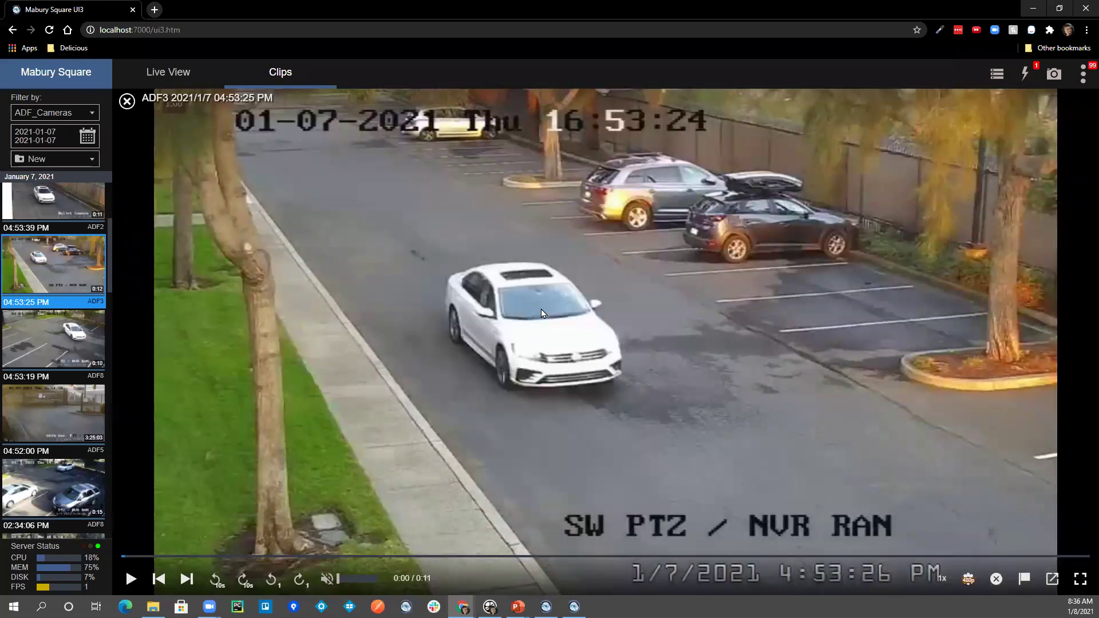
click(131, 579)
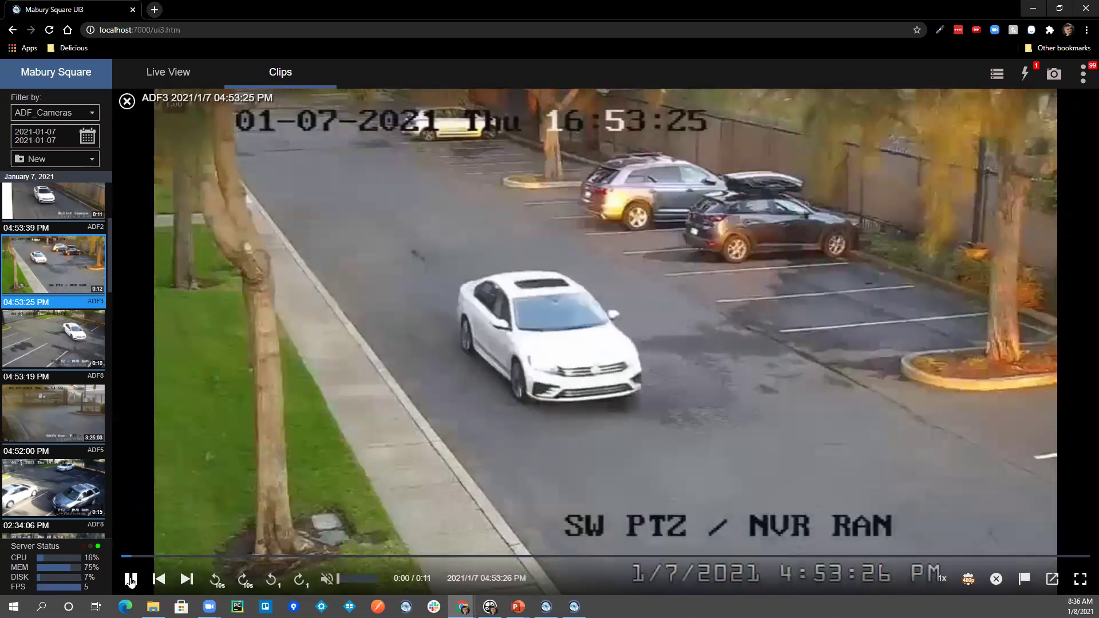
Open the ADF3 clip for conversion/export and trim the export range to 04:53:25 PM through 04:53:34 PM.
right_click(486, 181)
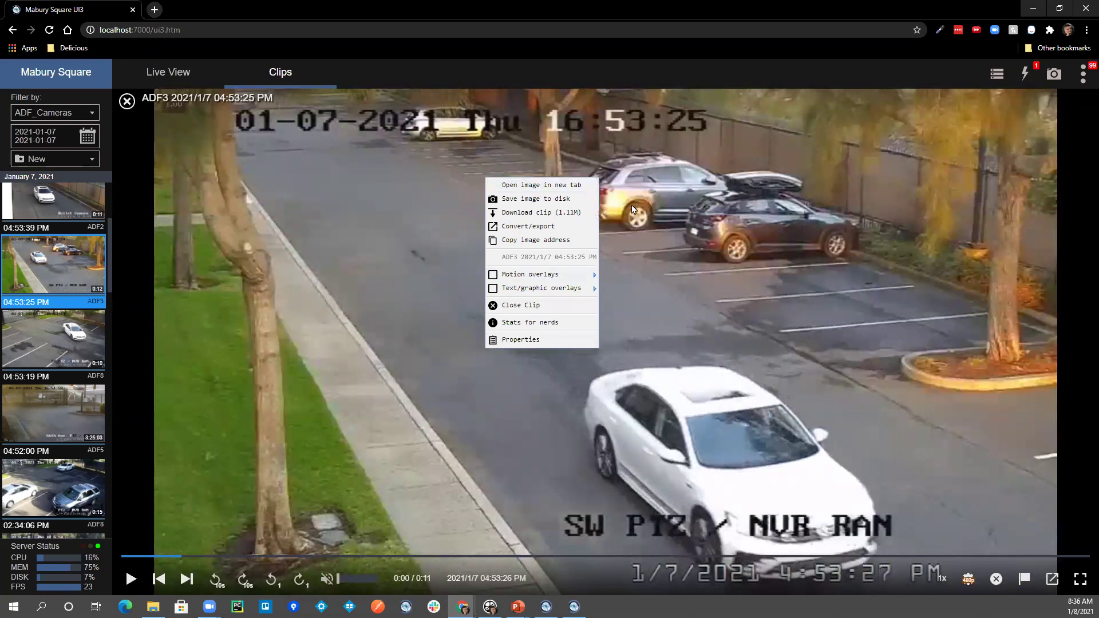
click(543, 231)
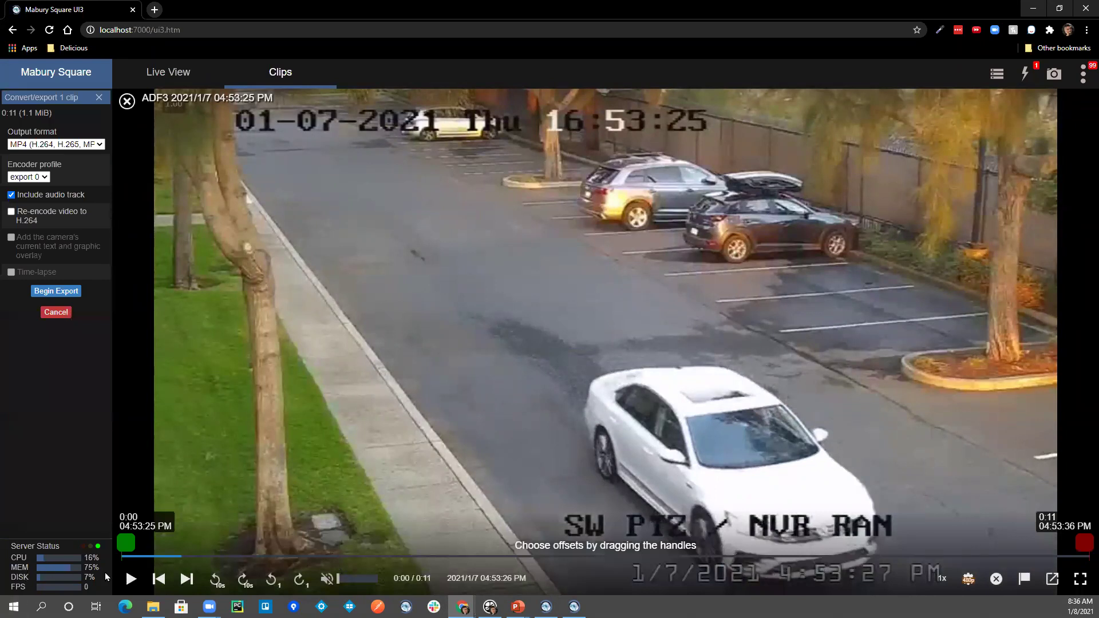
drag(123, 543, 157, 543)
drag(1082, 541, 868, 540)
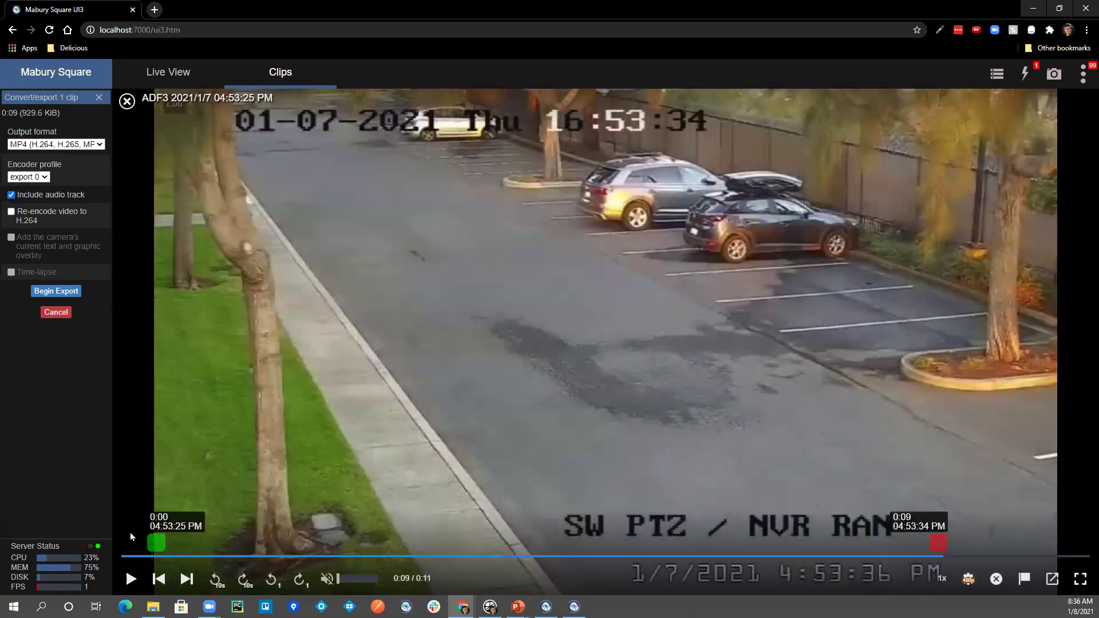
Preview the footage near the end of the range and shorten the export's end point to 0:07 (04:53:32 PM).
click(131, 580)
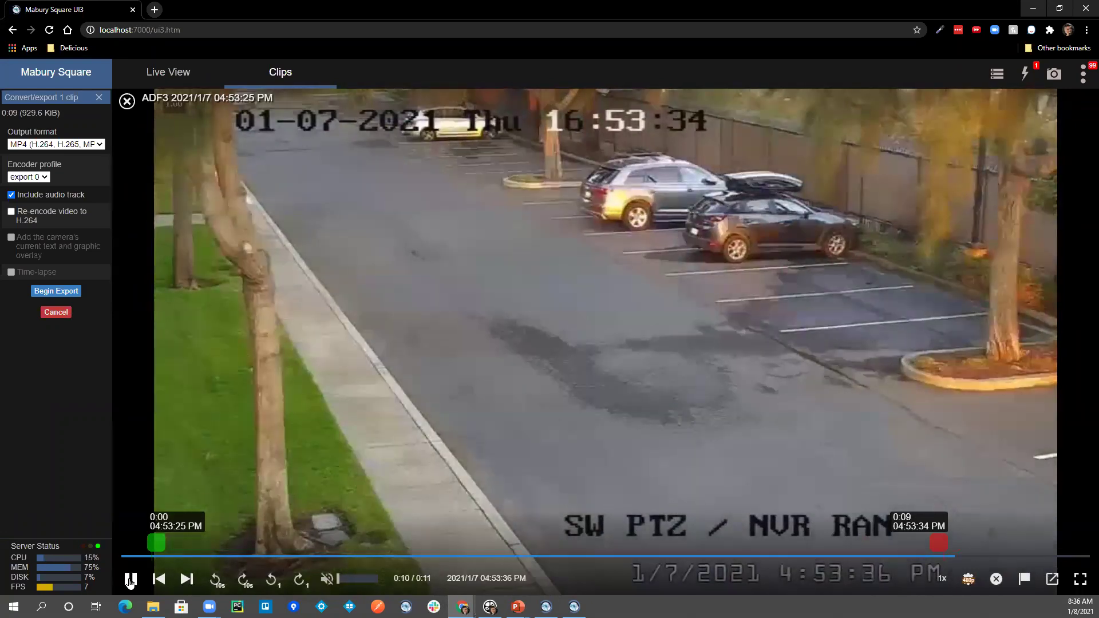
click(637, 554)
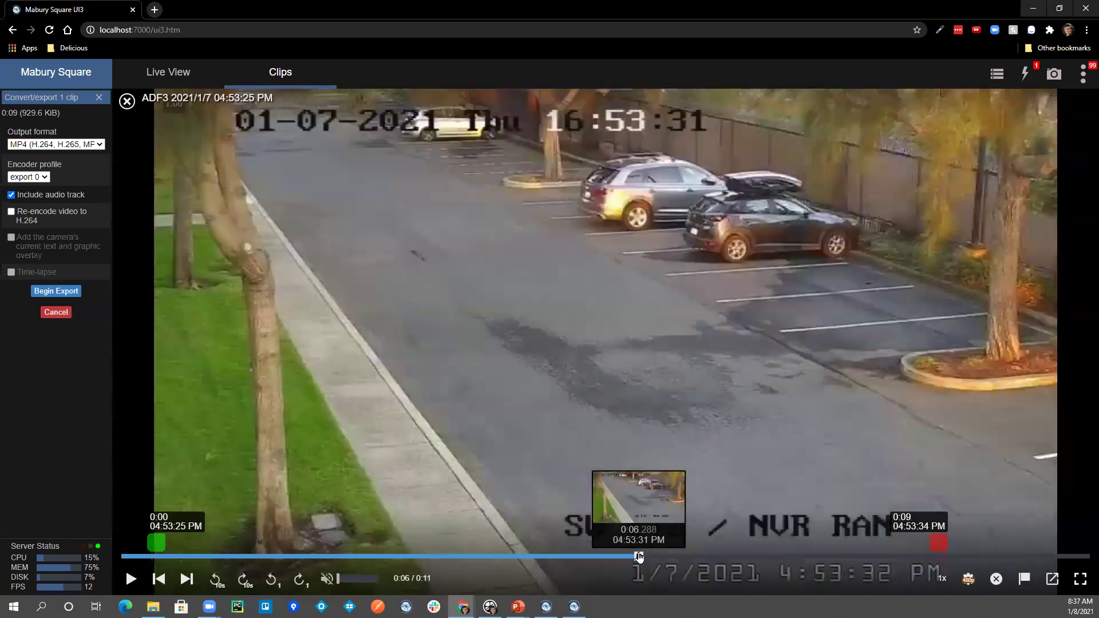
click(131, 578)
click(132, 580)
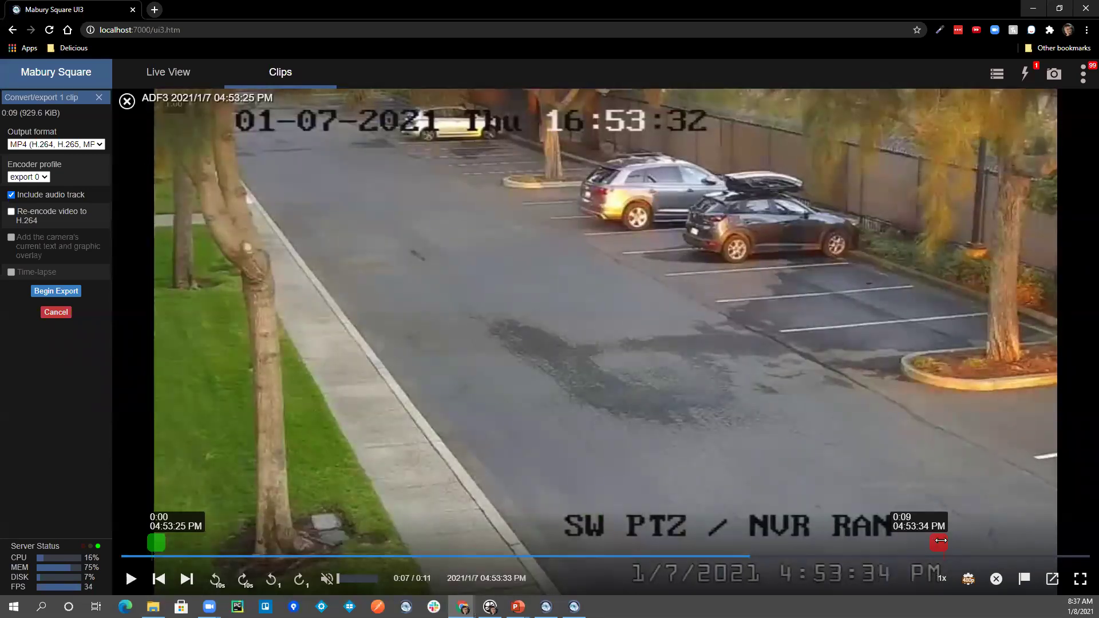
drag(940, 540, 744, 542)
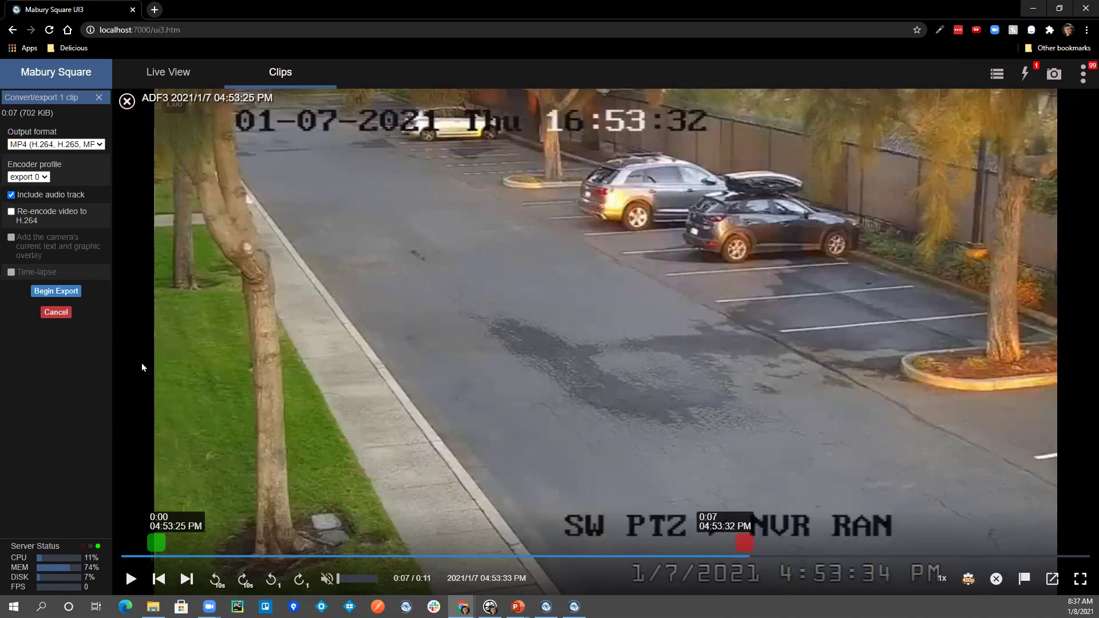
Export the trimmed ADF3 section as MP4 and download the exported file, closing the export status and the clip.
click(68, 291)
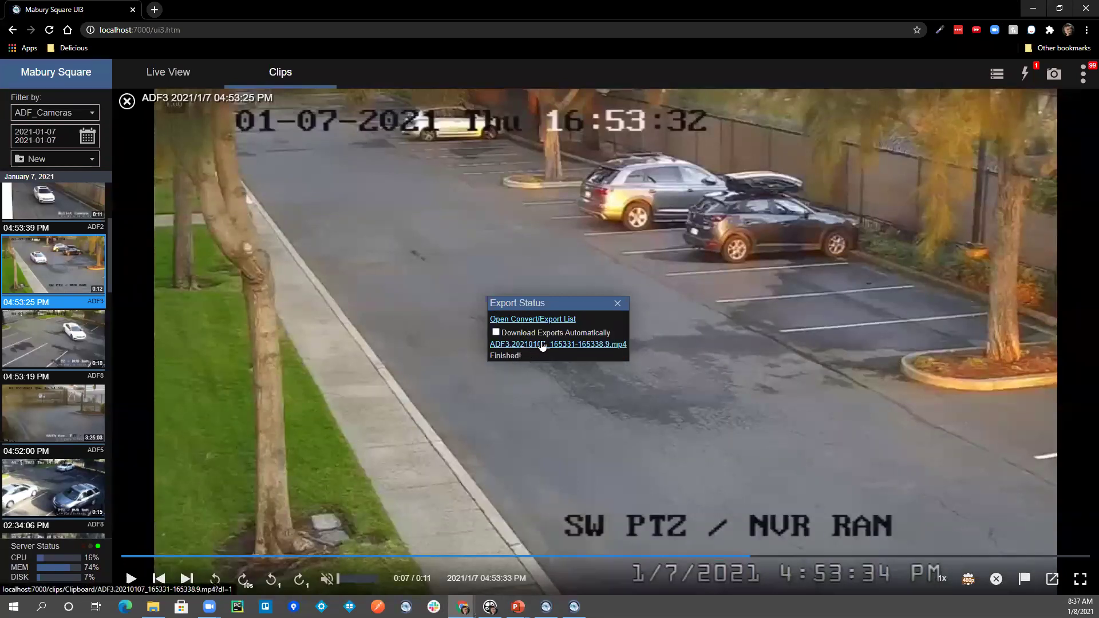
click(542, 345)
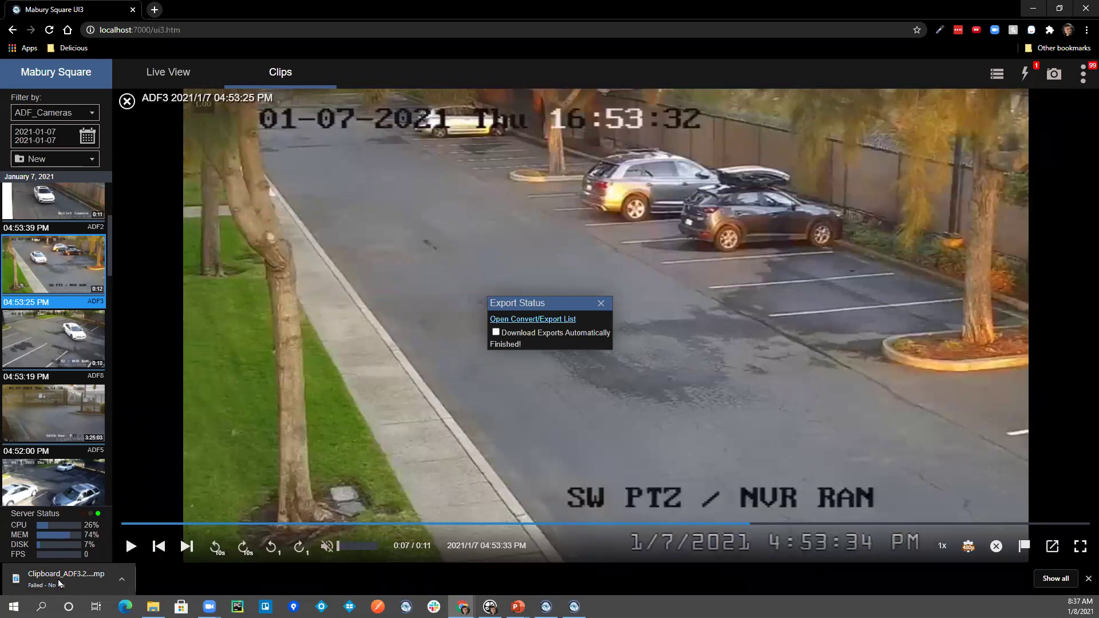
click(601, 304)
click(126, 100)
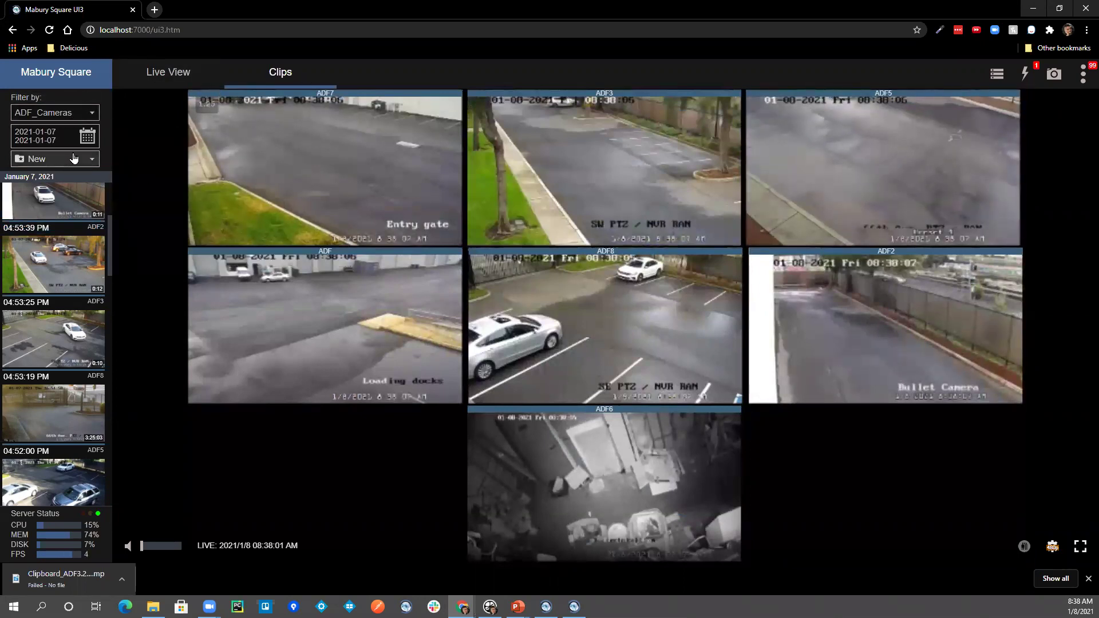
Show only the ADF7 Entry gate camera and set its clip list to All clips.
click(92, 113)
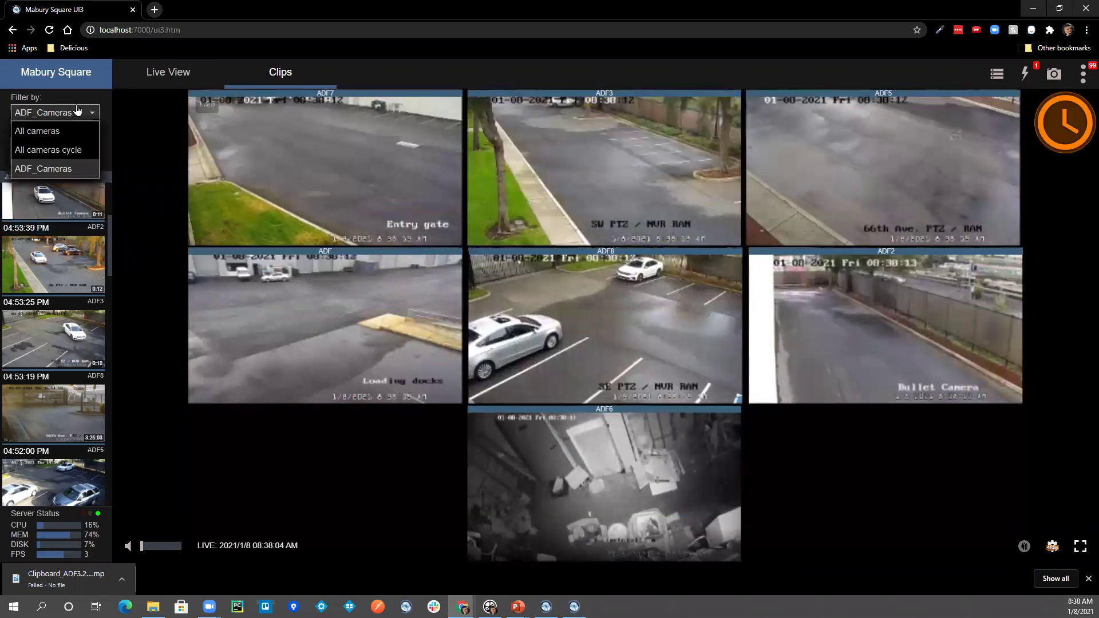
double_click(386, 164)
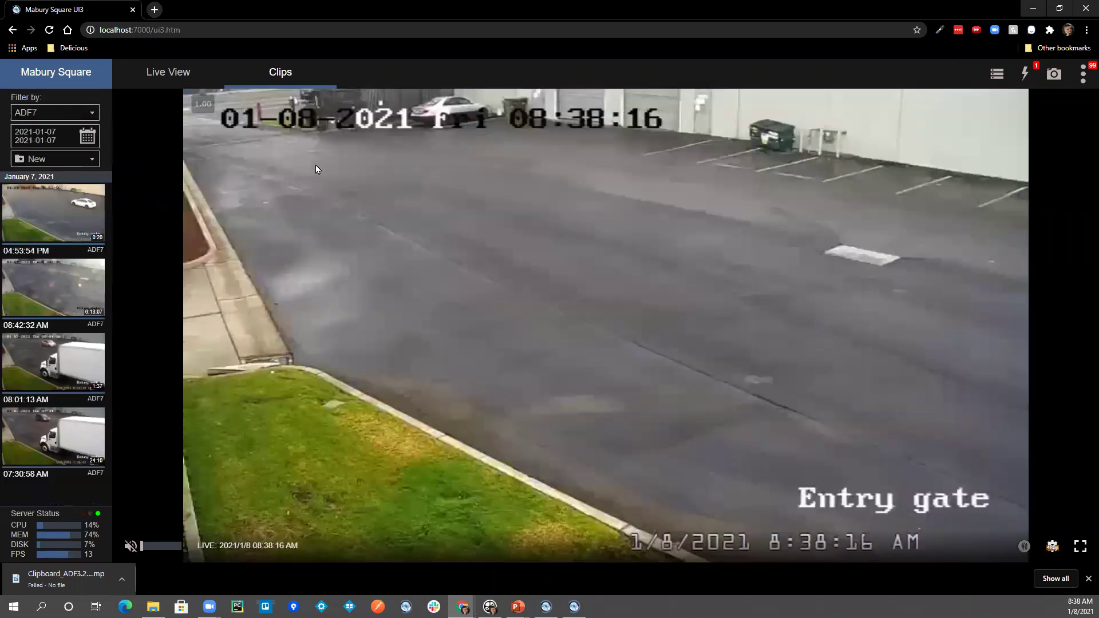
click(49, 160)
click(65, 139)
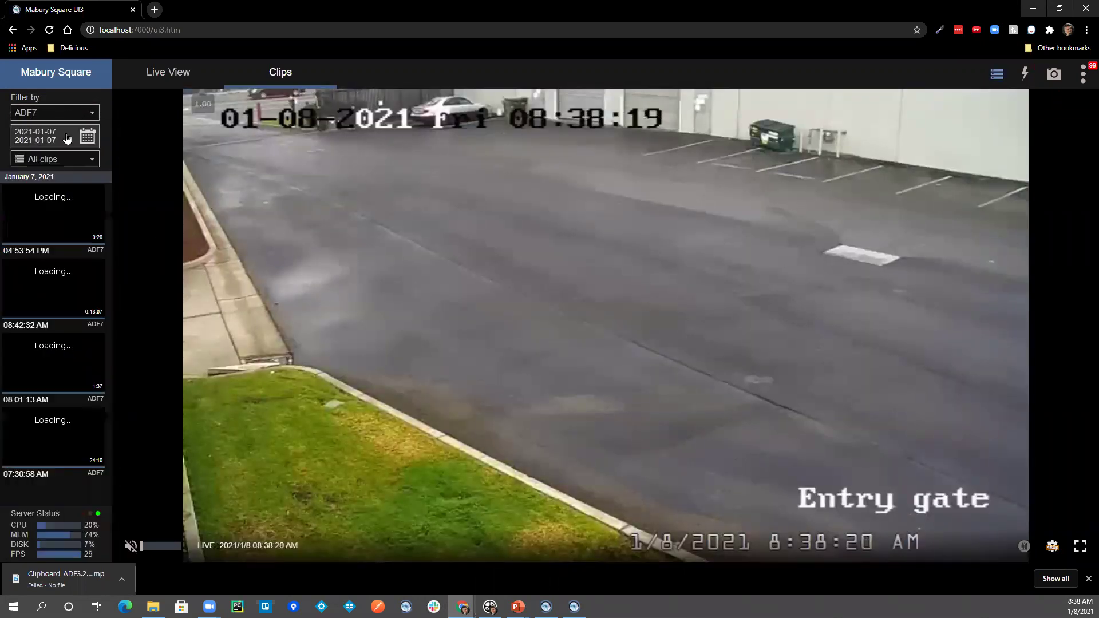
Check the options offered for the ADF7 clip from 08:42:32 AM, including Convert/export, and return to the ADF_Cameras group.
mouse_move(75, 255)
mouse_move(61, 291)
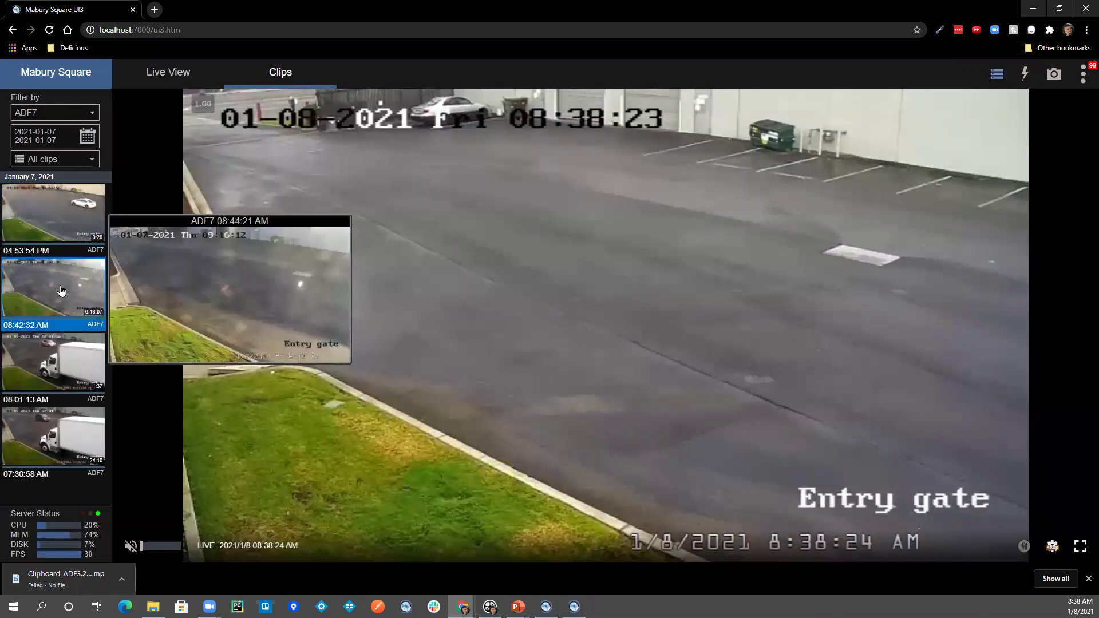
right_click(62, 290)
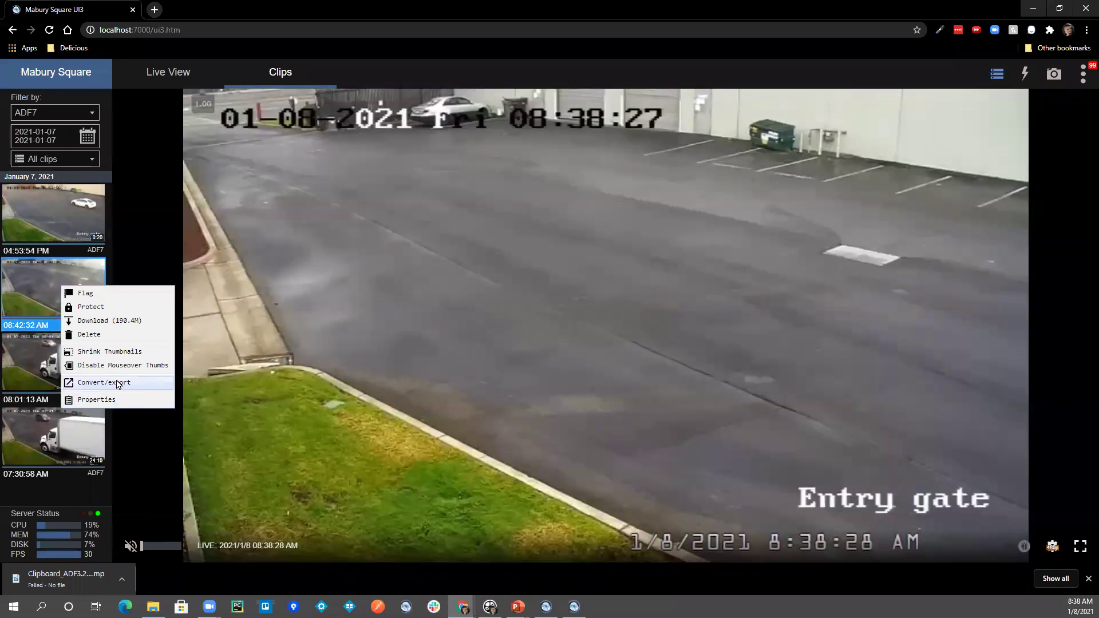
mouse_move(48, 301)
click(145, 455)
mouse_move(64, 287)
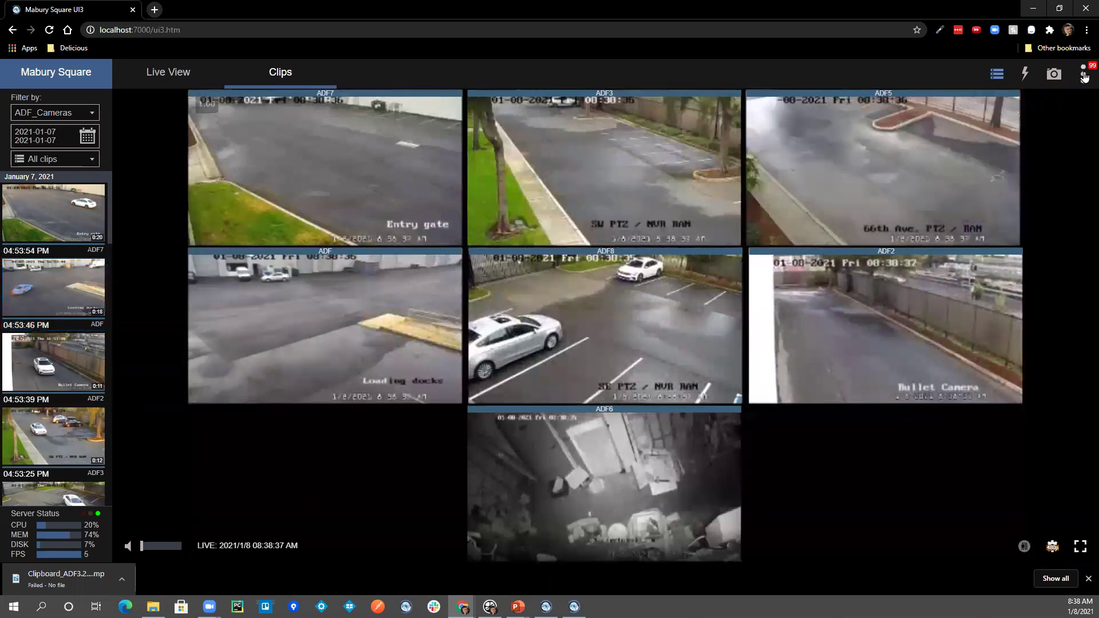
Review the exported clips in the Convert/Export List and close it.
click(1083, 74)
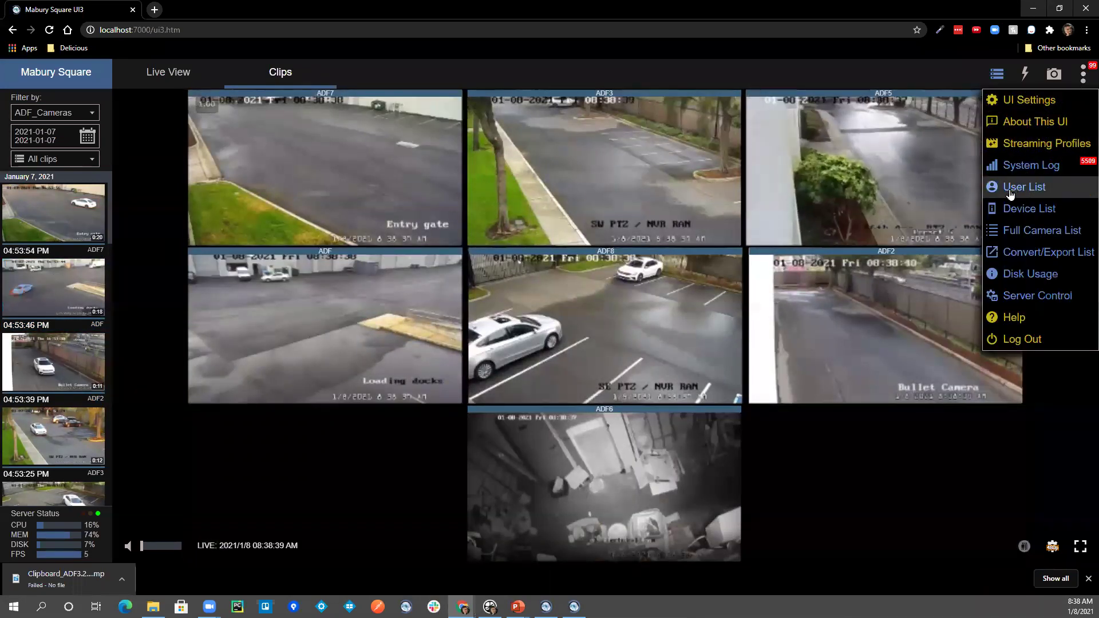
mouse_move(8, 208)
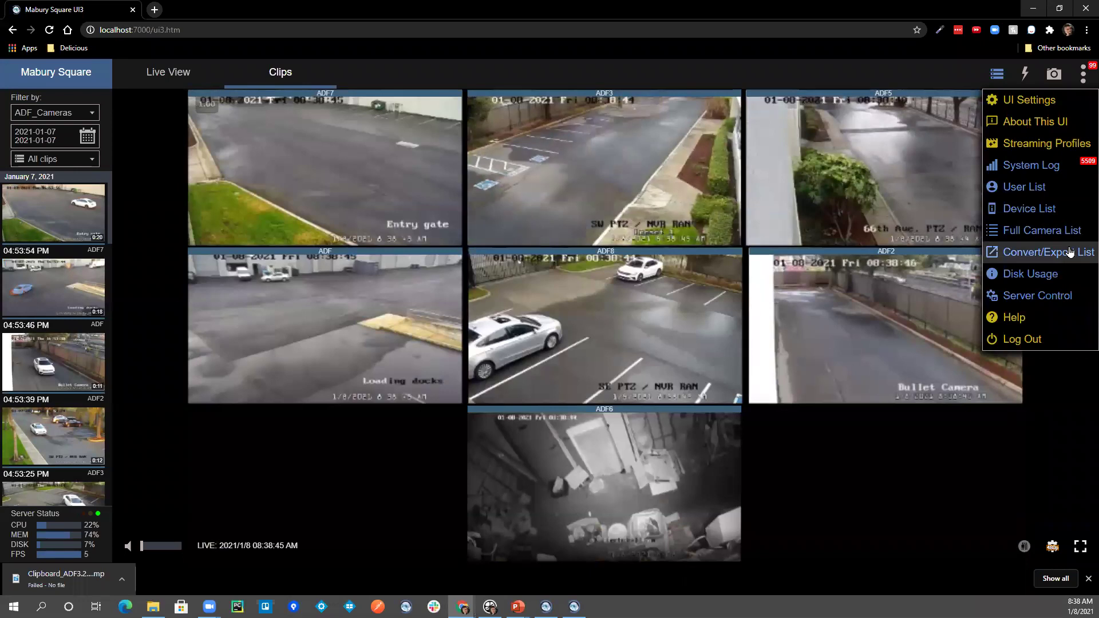
click(1065, 252)
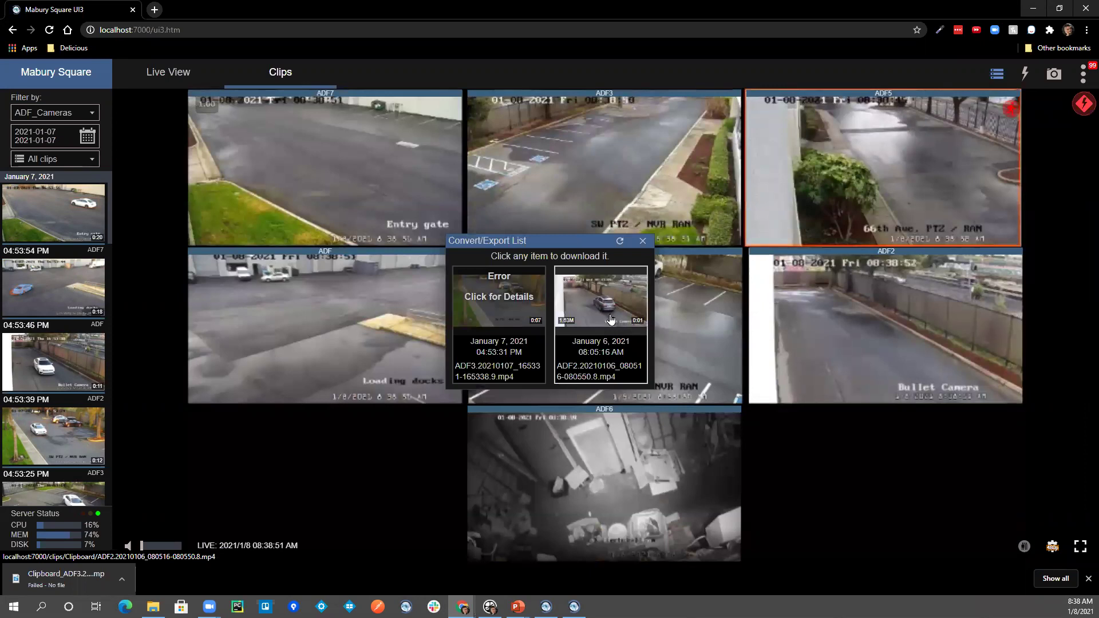
click(643, 241)
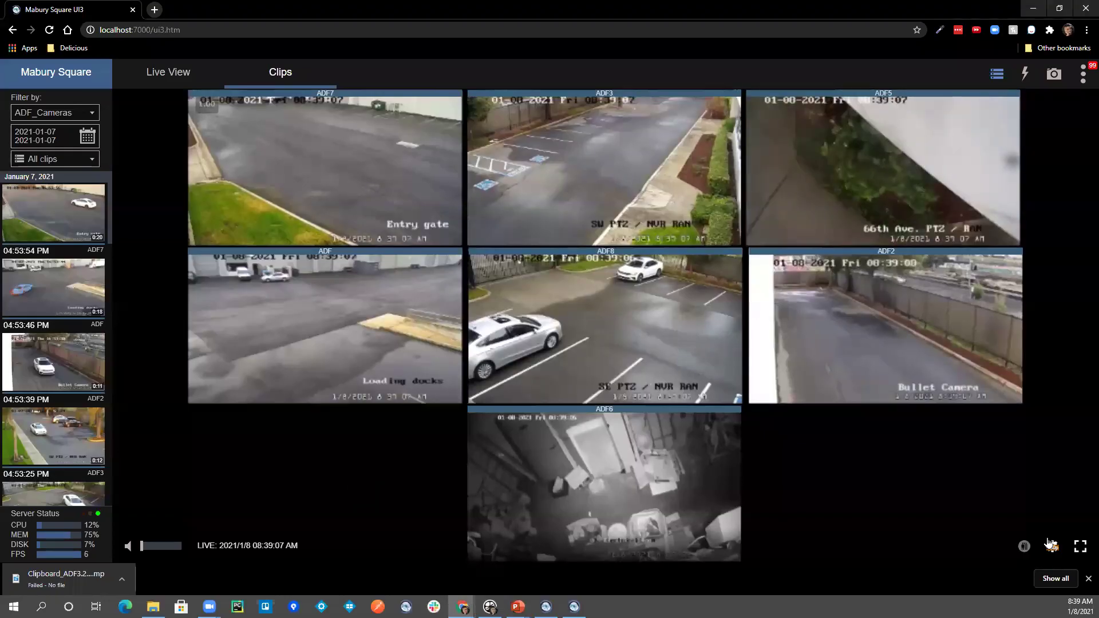
Open the 1080p VBR streaming profile for editing, set its Quality to 39 and save the profile.
click(1052, 547)
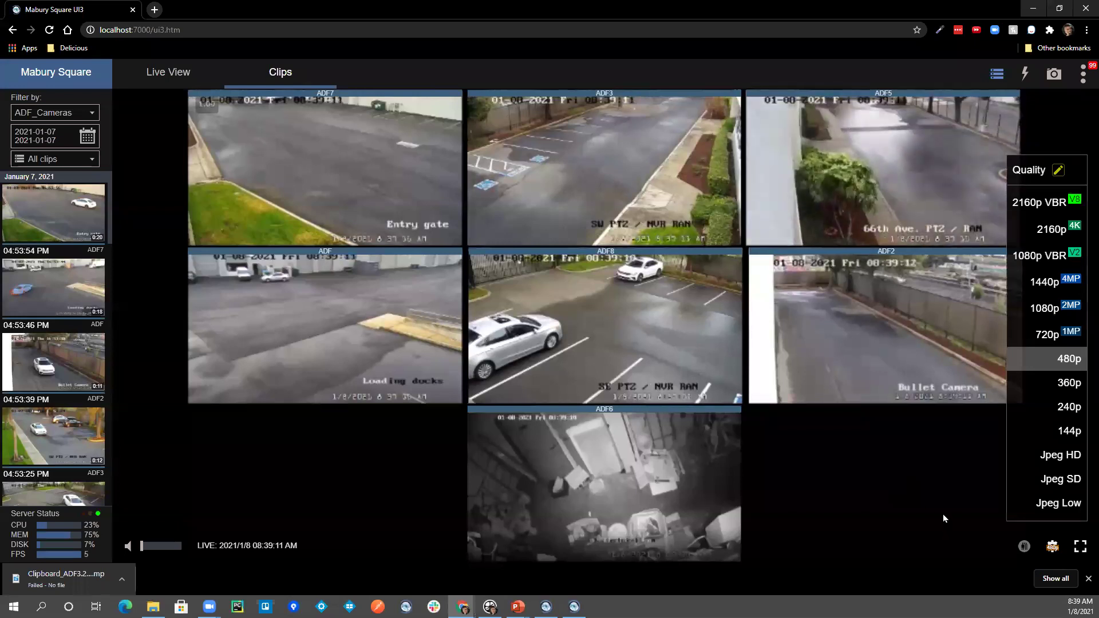
click(1058, 170)
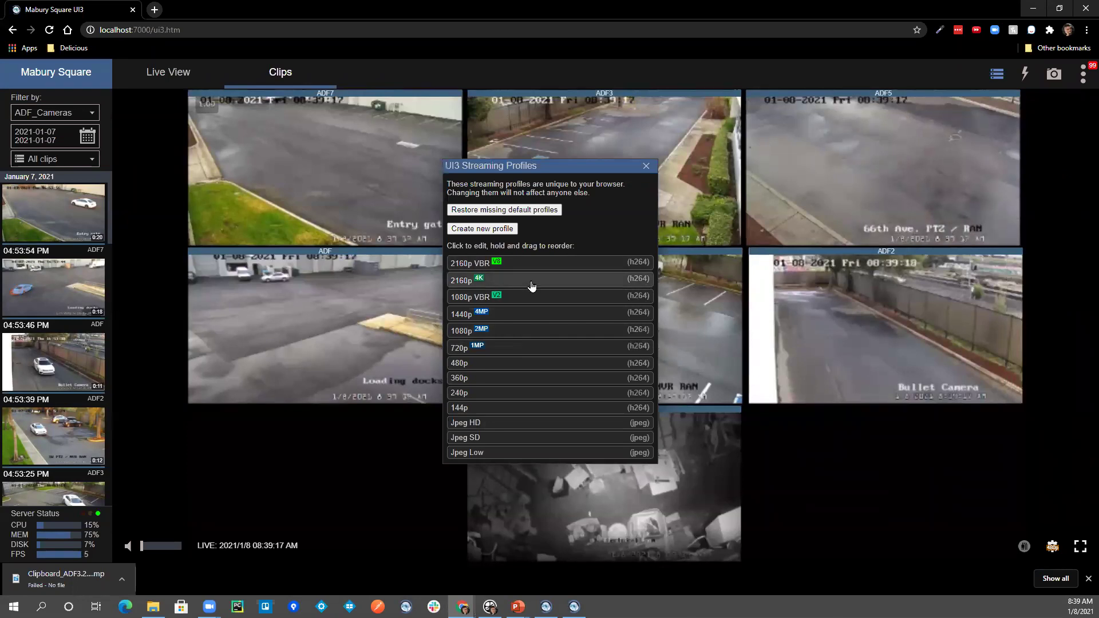
click(535, 297)
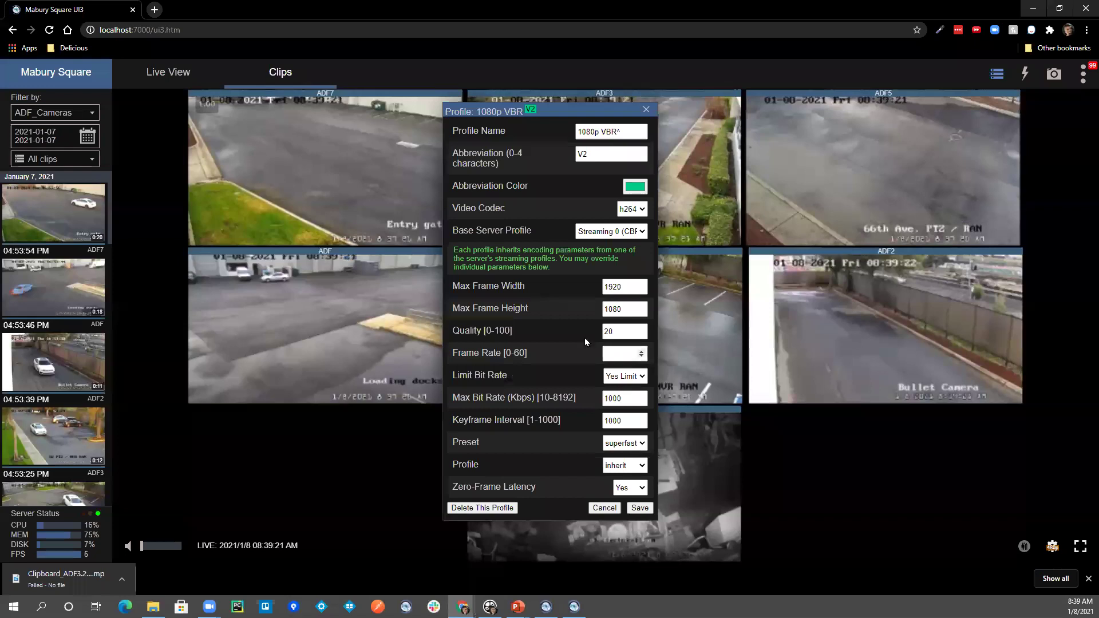
double_click(628, 327)
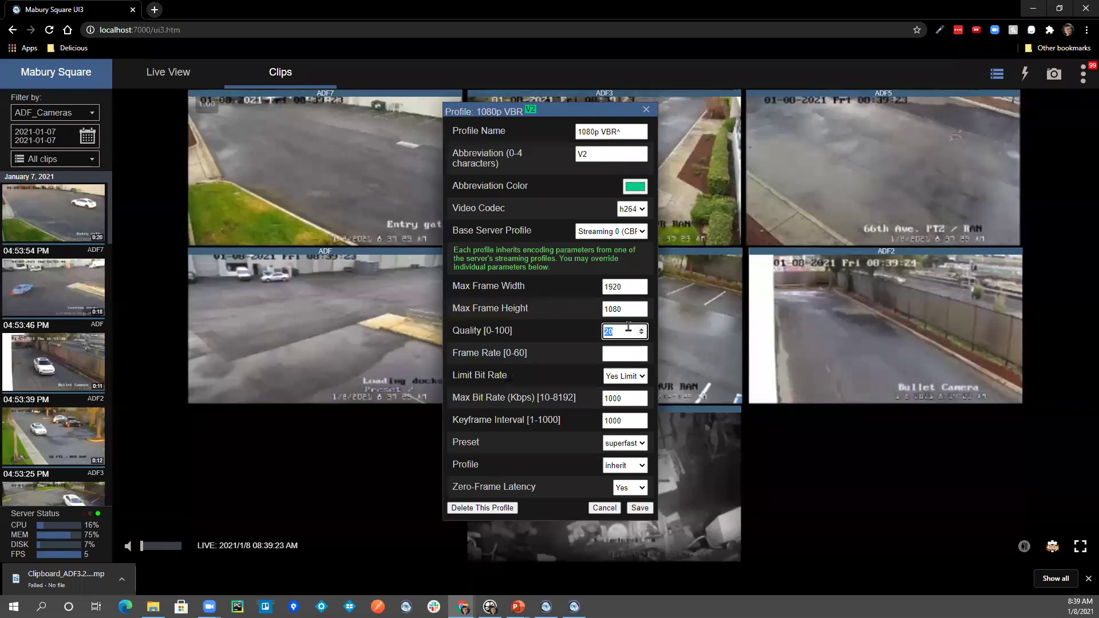
text(39)
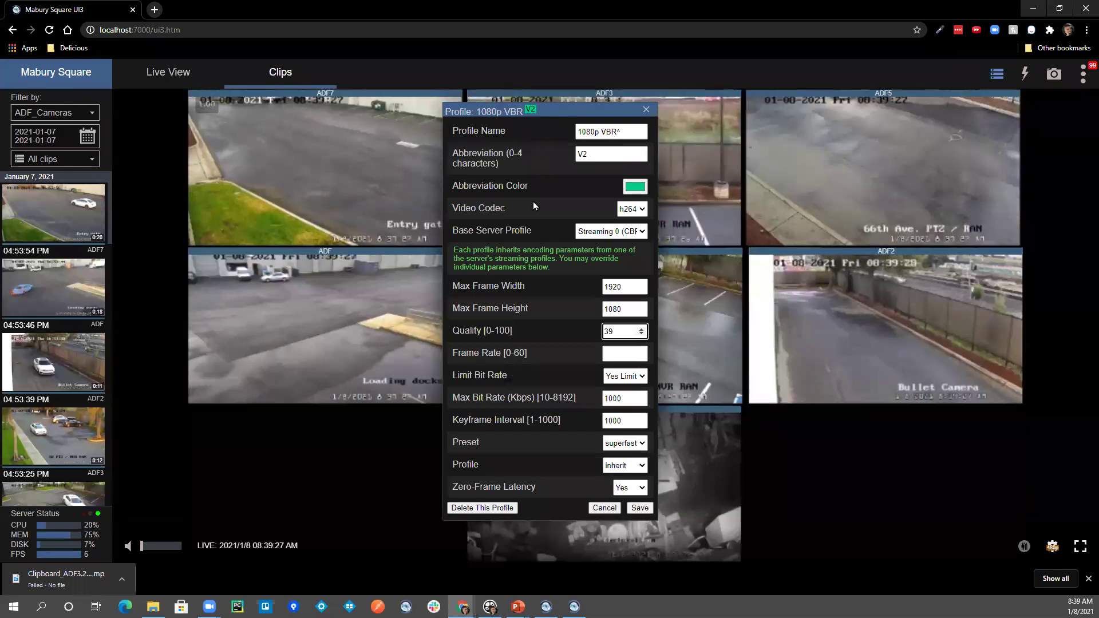
click(640, 509)
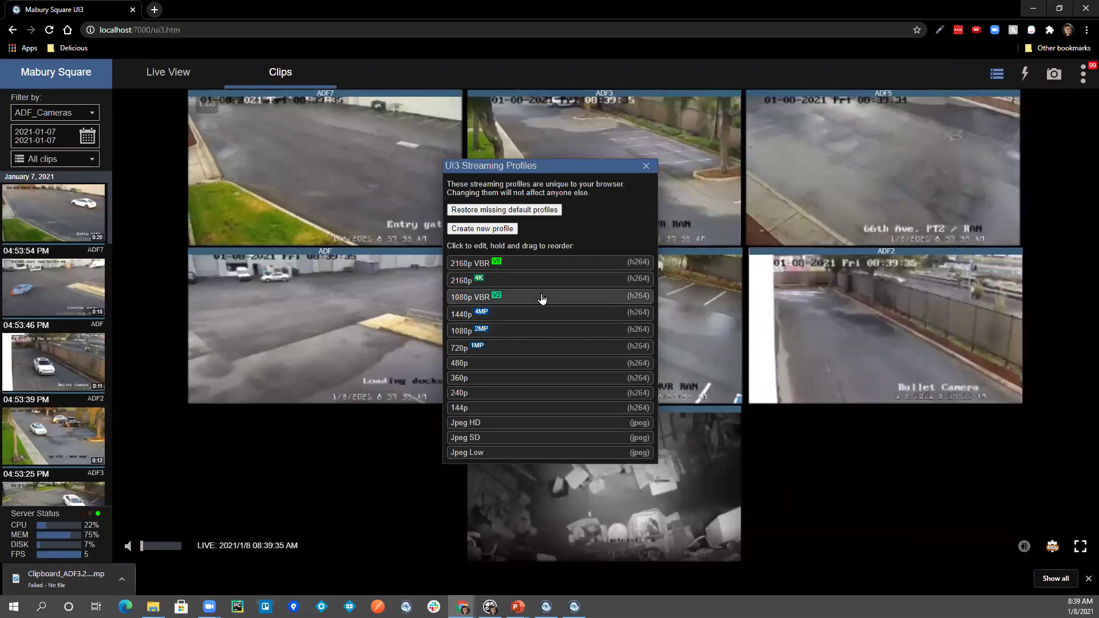
Delete the 1080p VBR streaming profile from the UI3 Streaming Profiles.
mouse_move(543, 299)
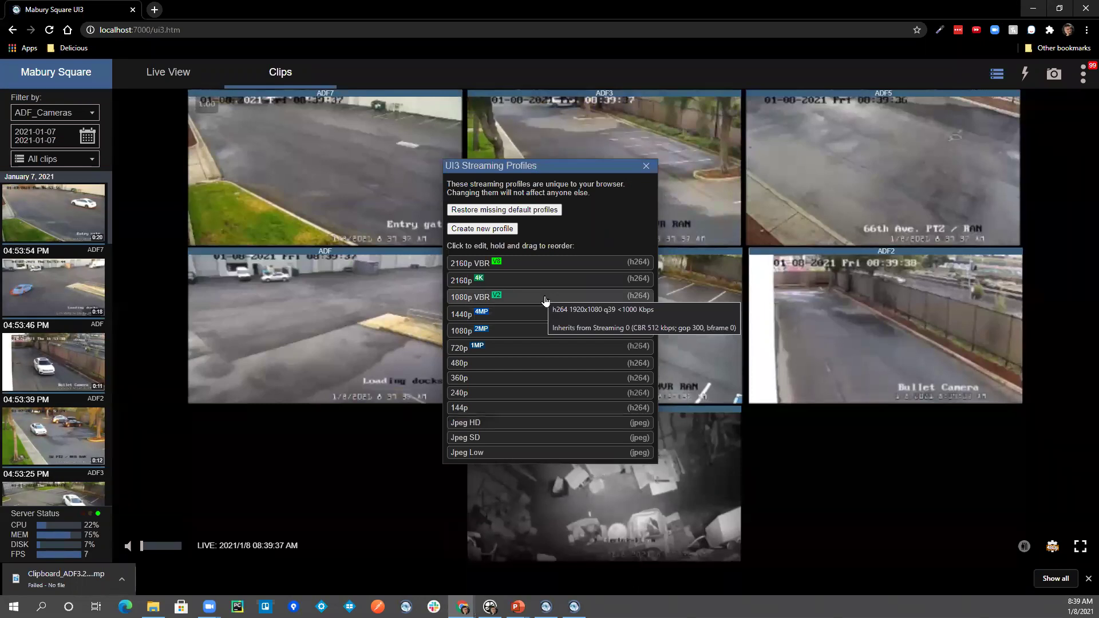
click(526, 297)
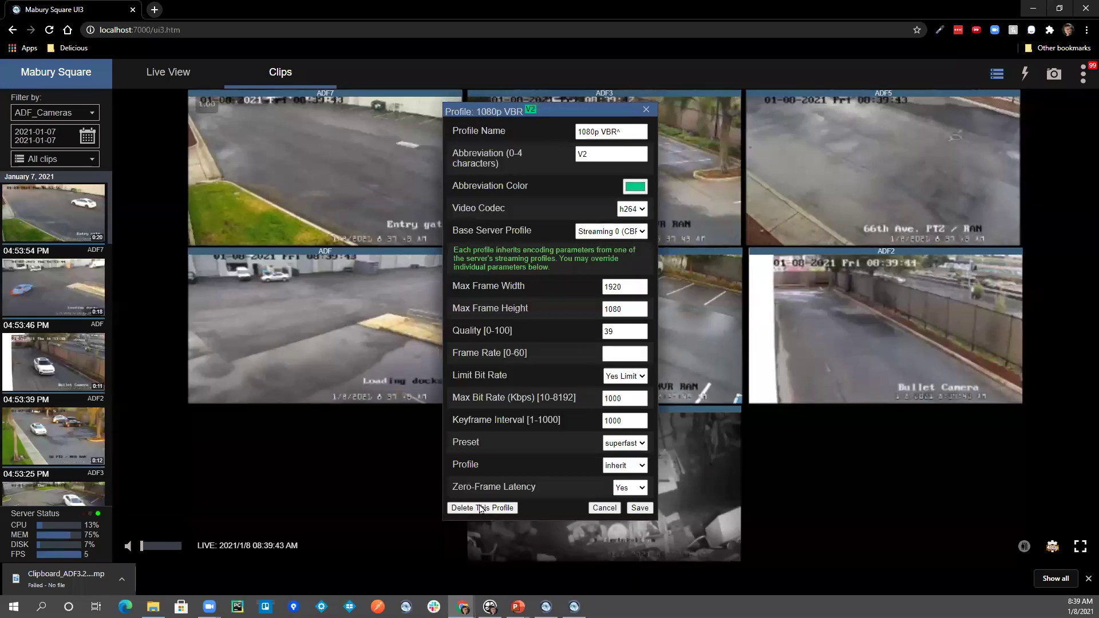
click(490, 508)
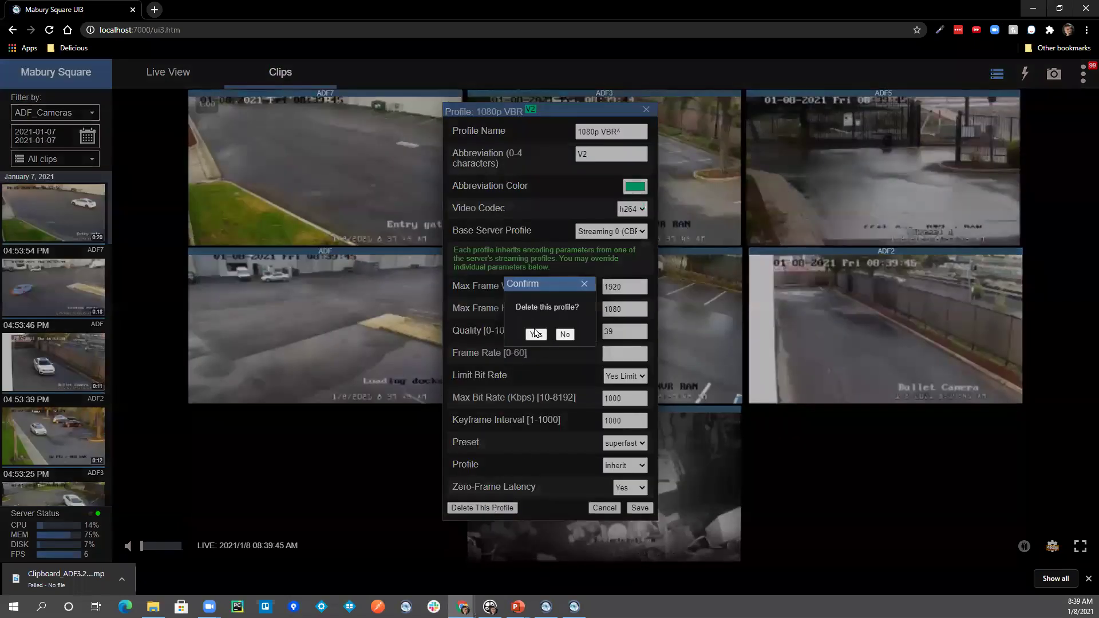
click(536, 335)
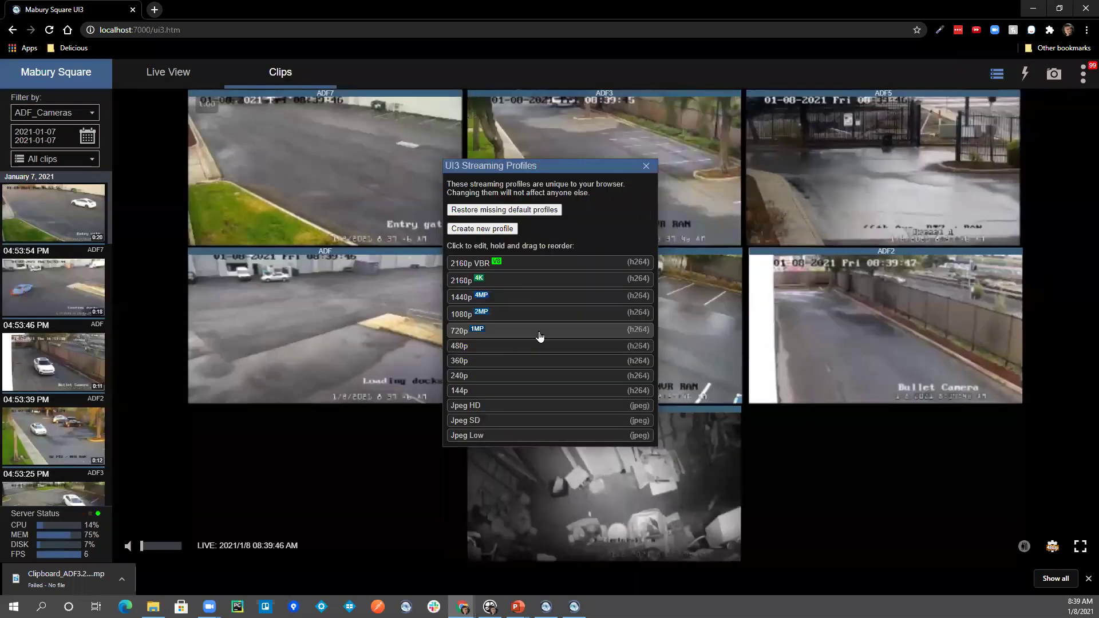
Restore the missing default streaming profiles, reorder 1080p VBR to sit directly below 2160p, and close the profile list.
click(527, 211)
drag(523, 453, 524, 302)
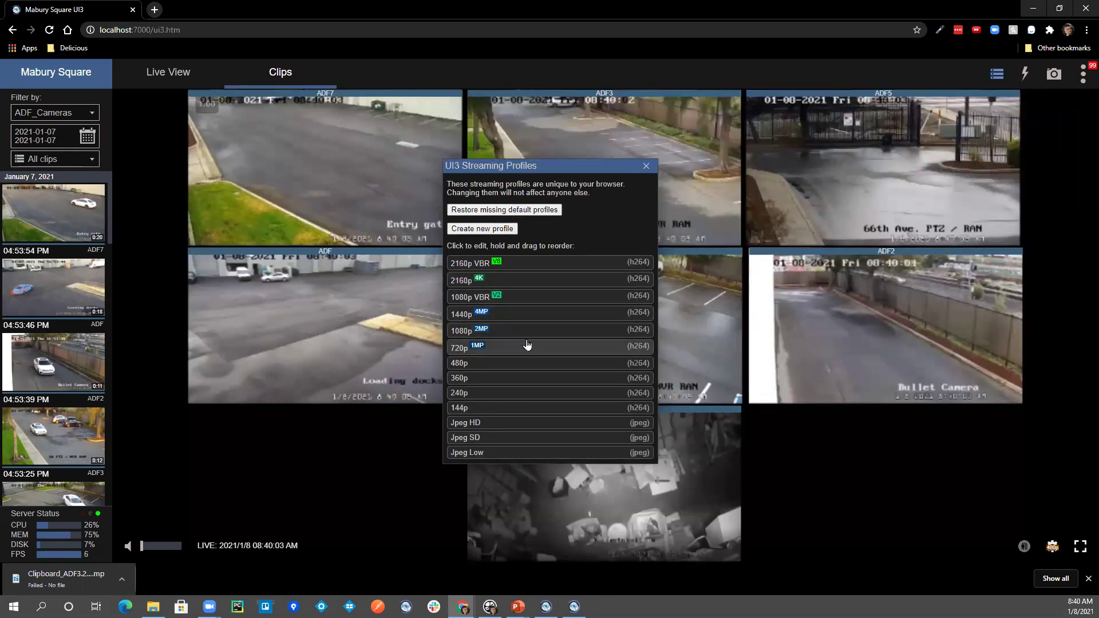
click(645, 167)
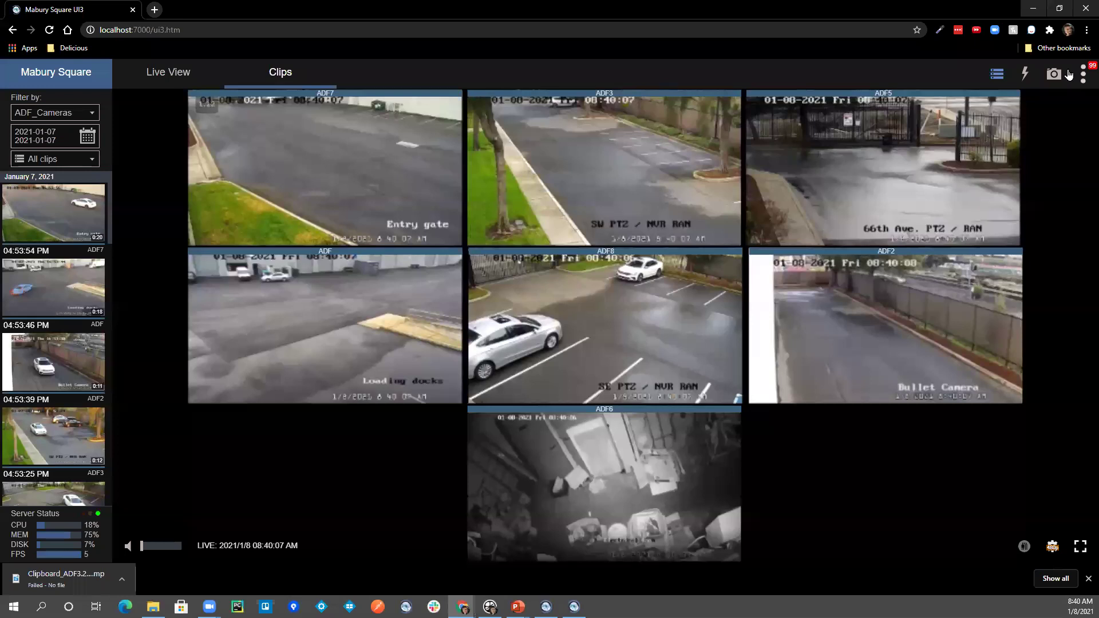
key(alt+Tab)
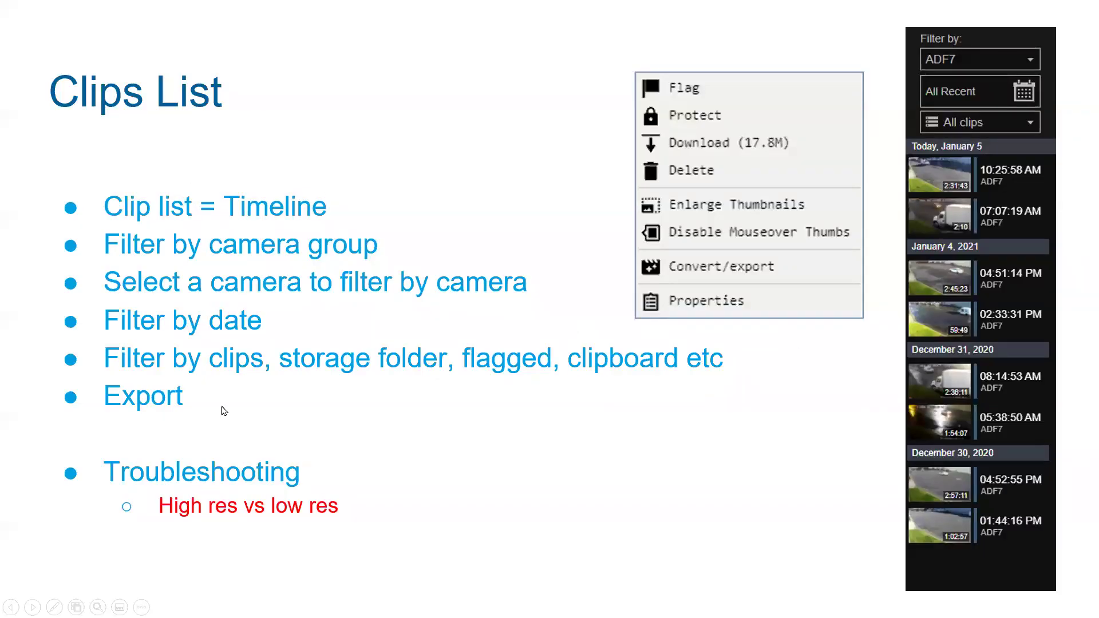
click(525, 241)
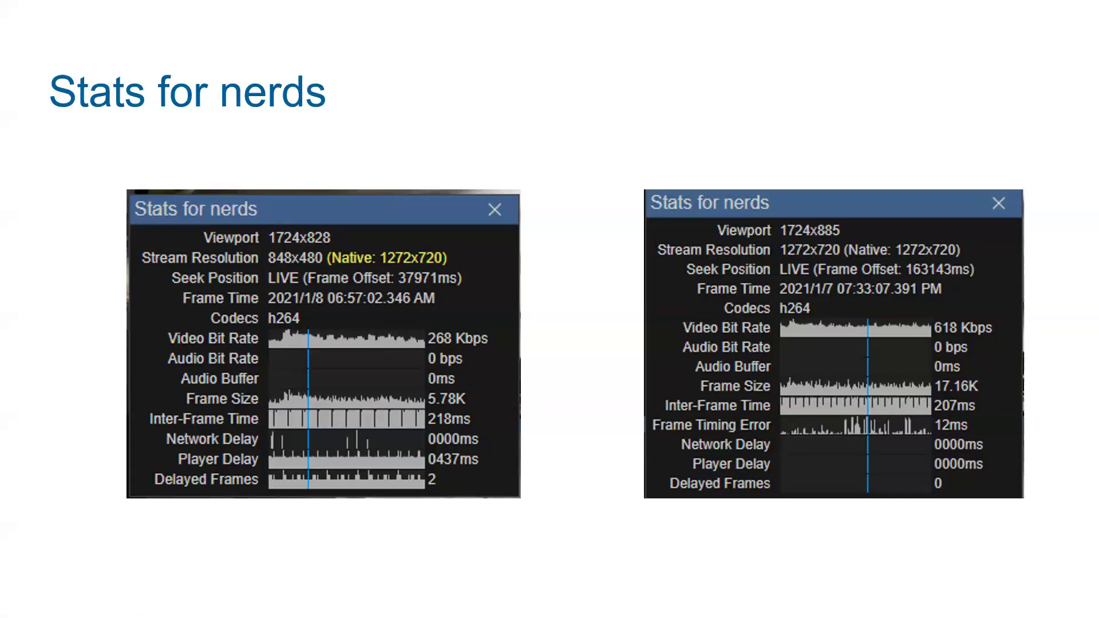
key(Right)
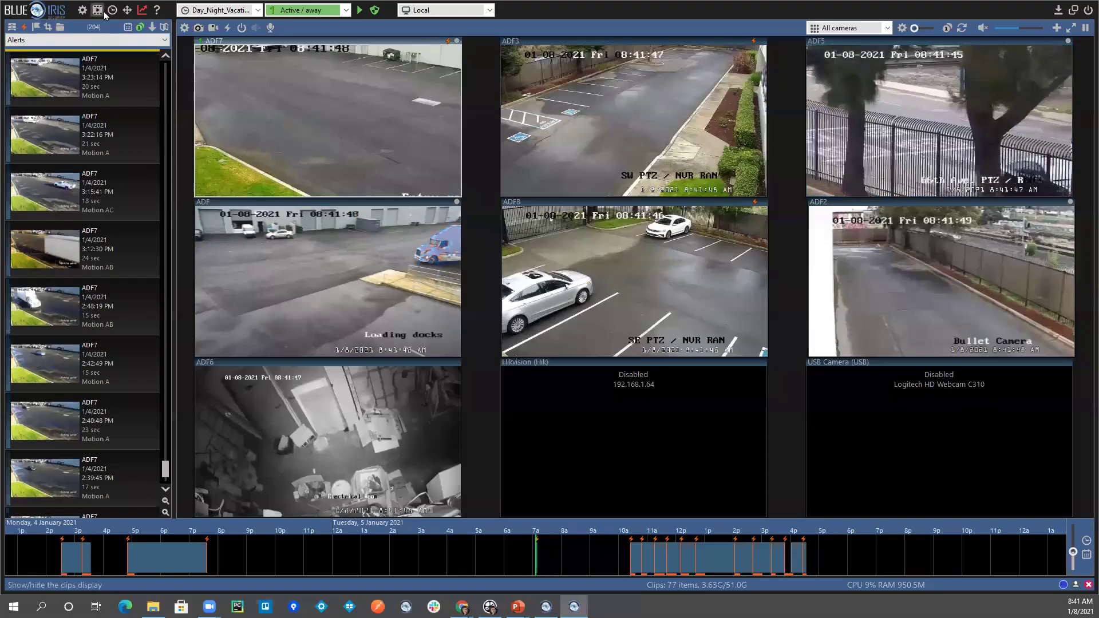
Check the camera statistics and the log in the Blue Iris desktop console's status window, and close it.
click(143, 11)
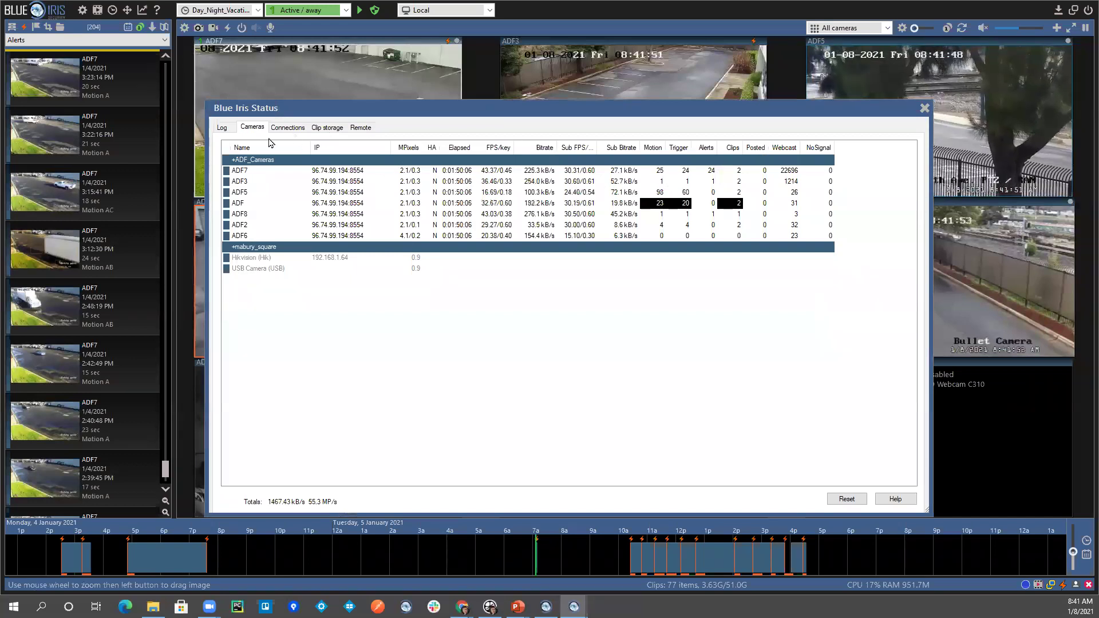
click(222, 127)
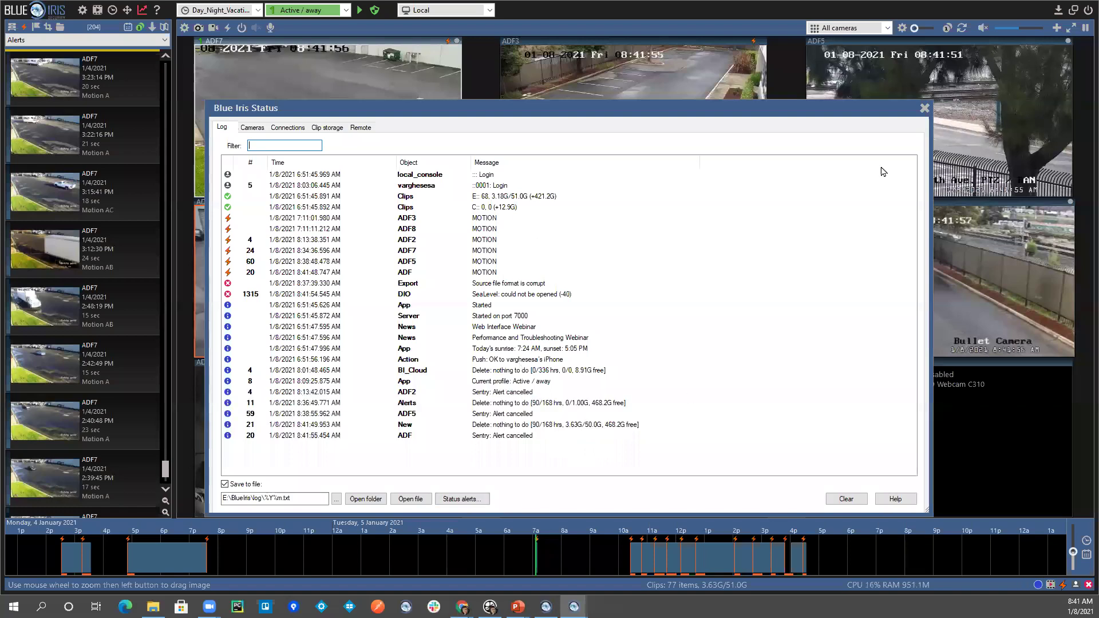
click(925, 108)
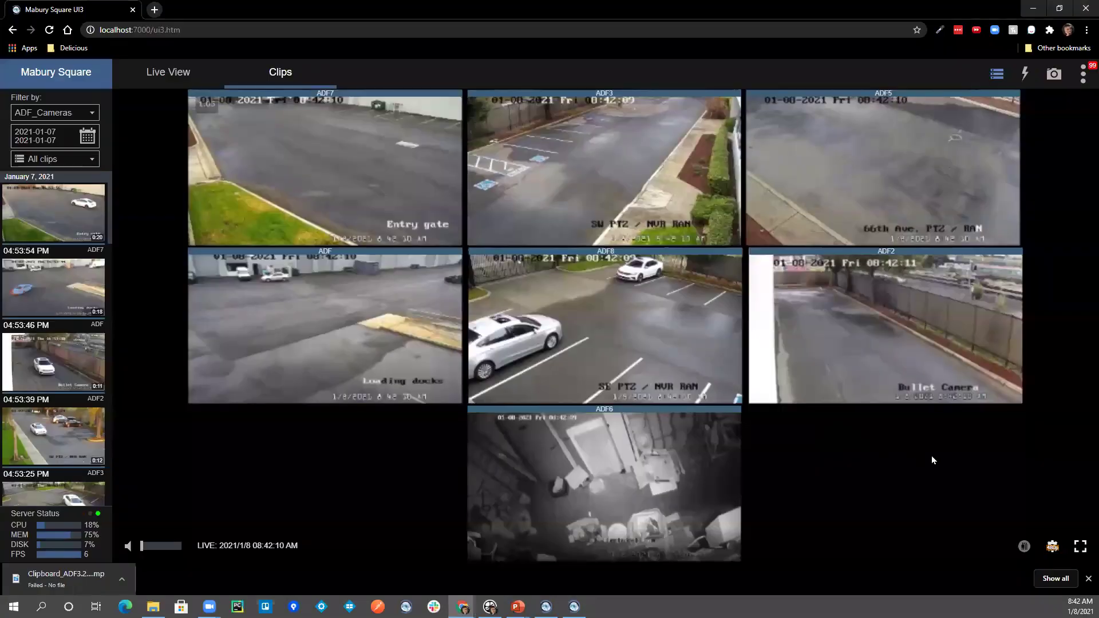
click(1052, 547)
key(alt+Tab)
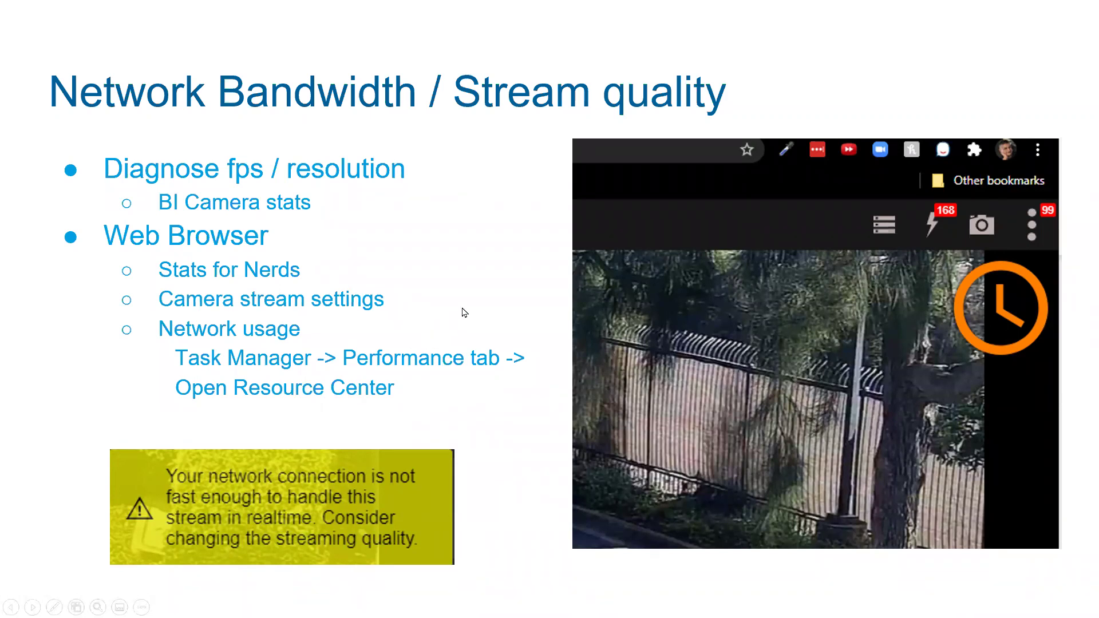
click(297, 338)
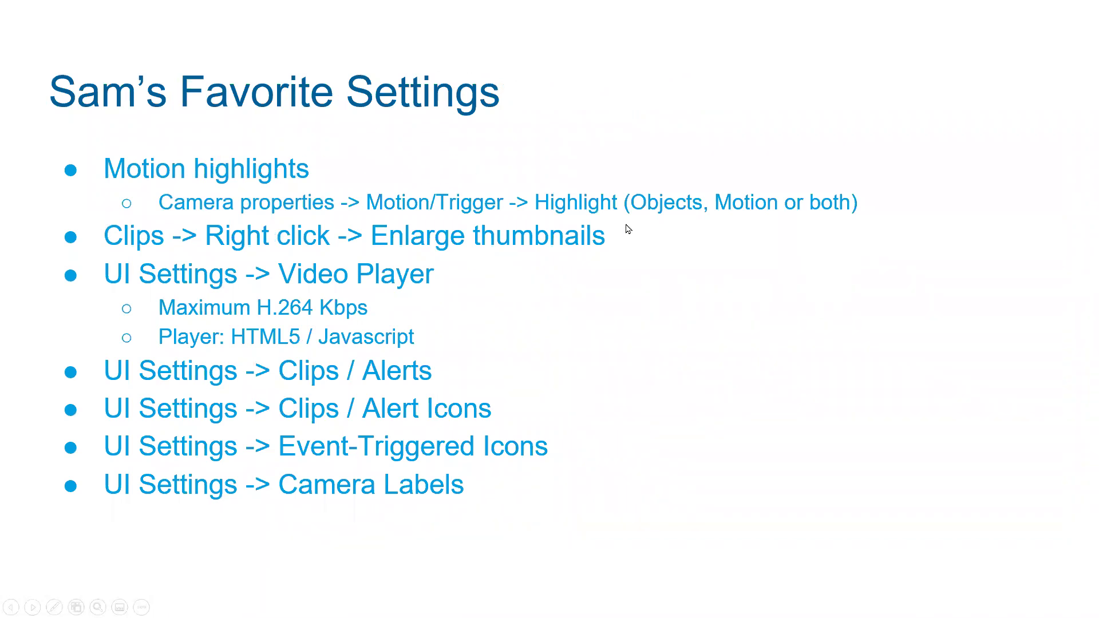
key(alt+Tab)
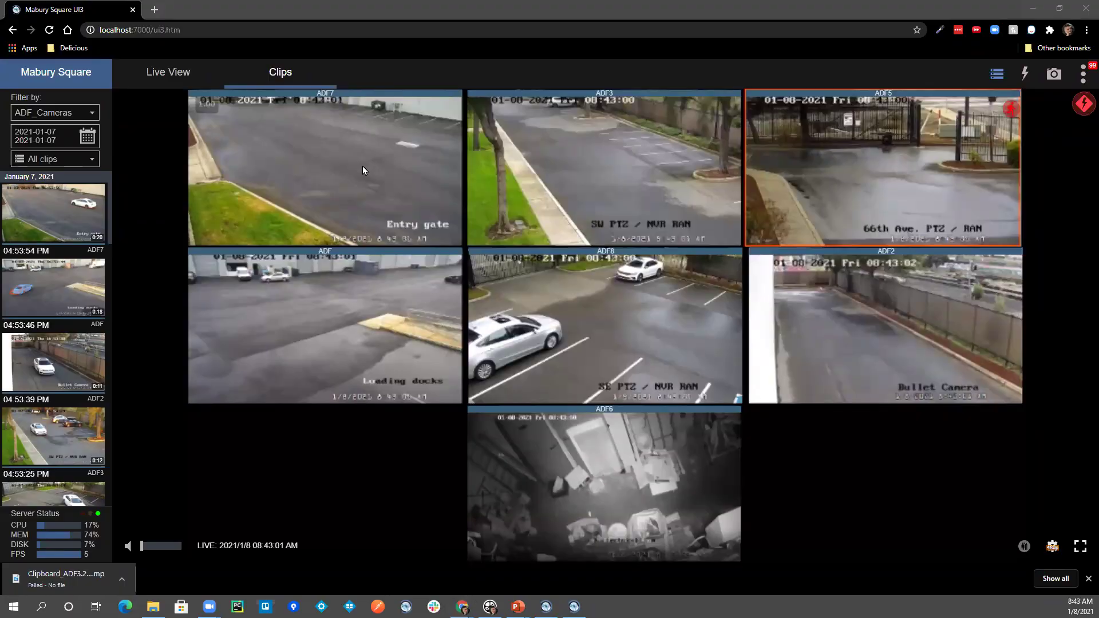
key(alt+Tab)
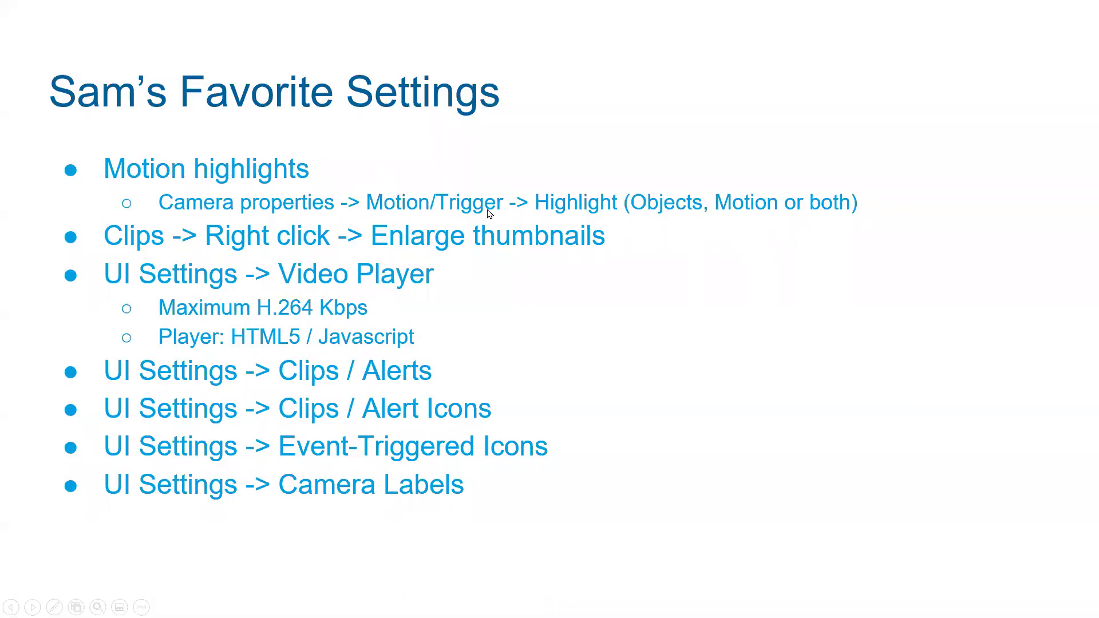
Switch to UI3 and check the Highlight options in the ADF7 camera's Motion/Trigger properties, closing them without choosing another option.
key(alt+Tab)
right_click(444, 175)
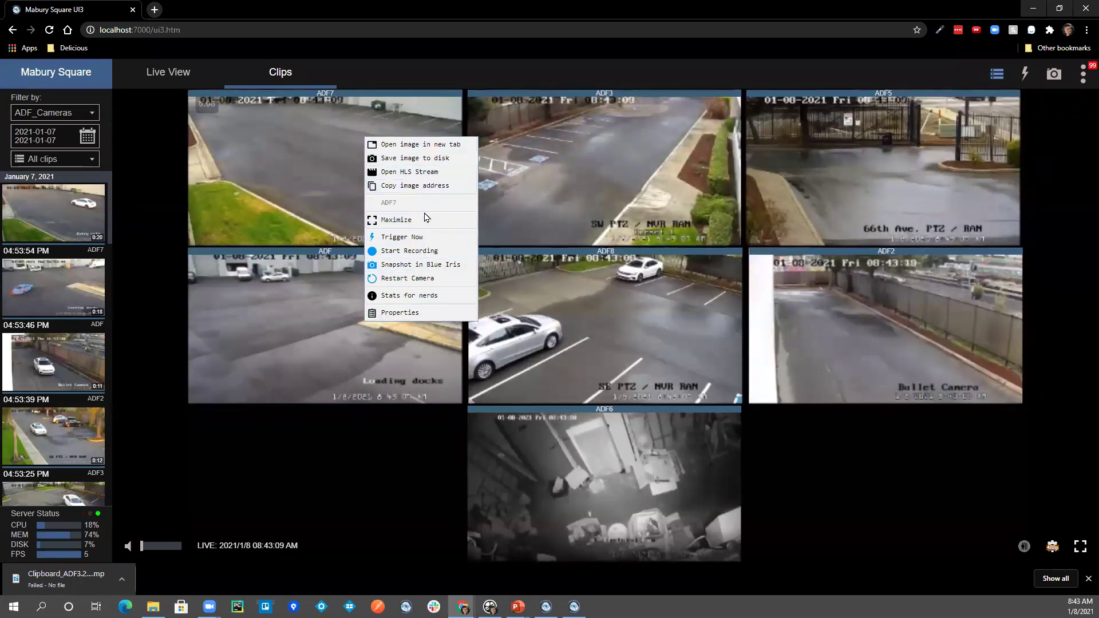
click(424, 312)
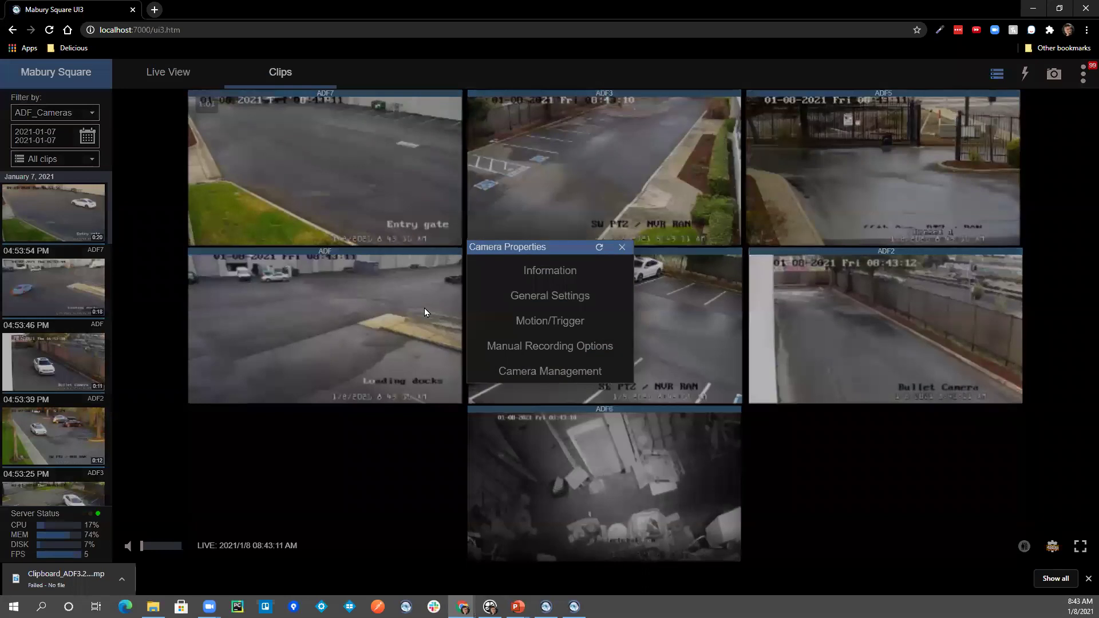
click(566, 321)
scroll(566, 344, down, 3)
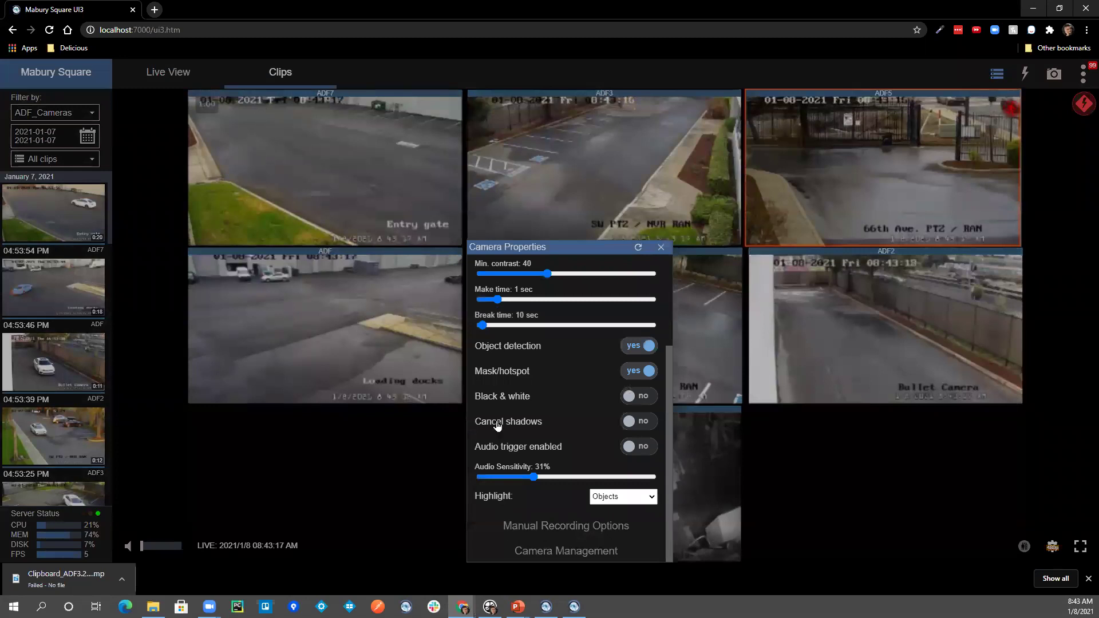
click(624, 498)
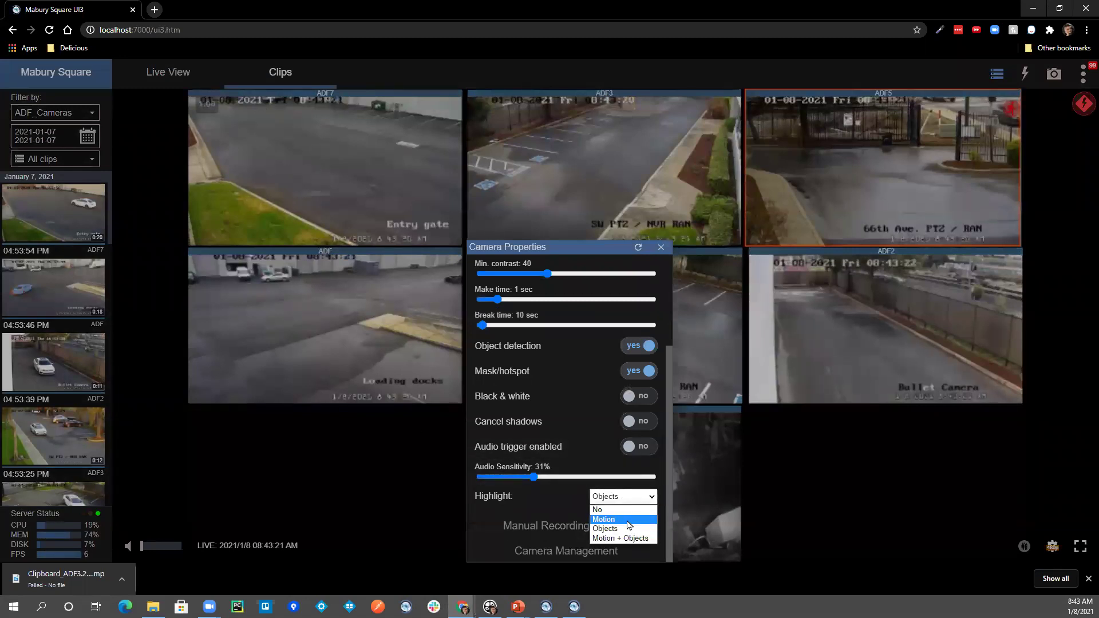
click(302, 484)
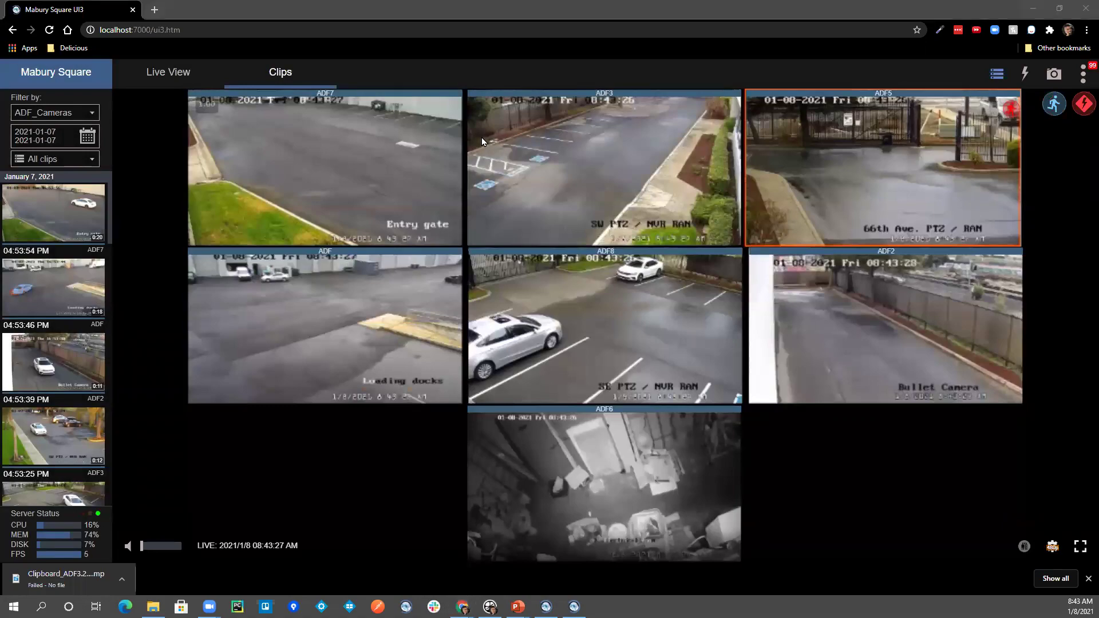
key(alt+Tab)
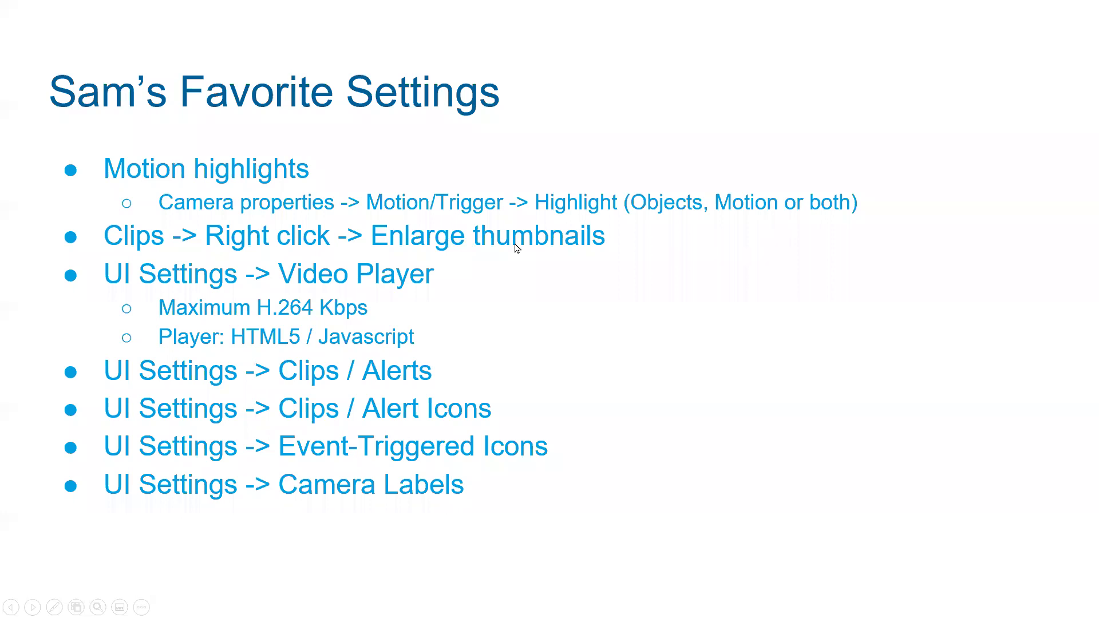
key(alt+Tab)
right_click(89, 127)
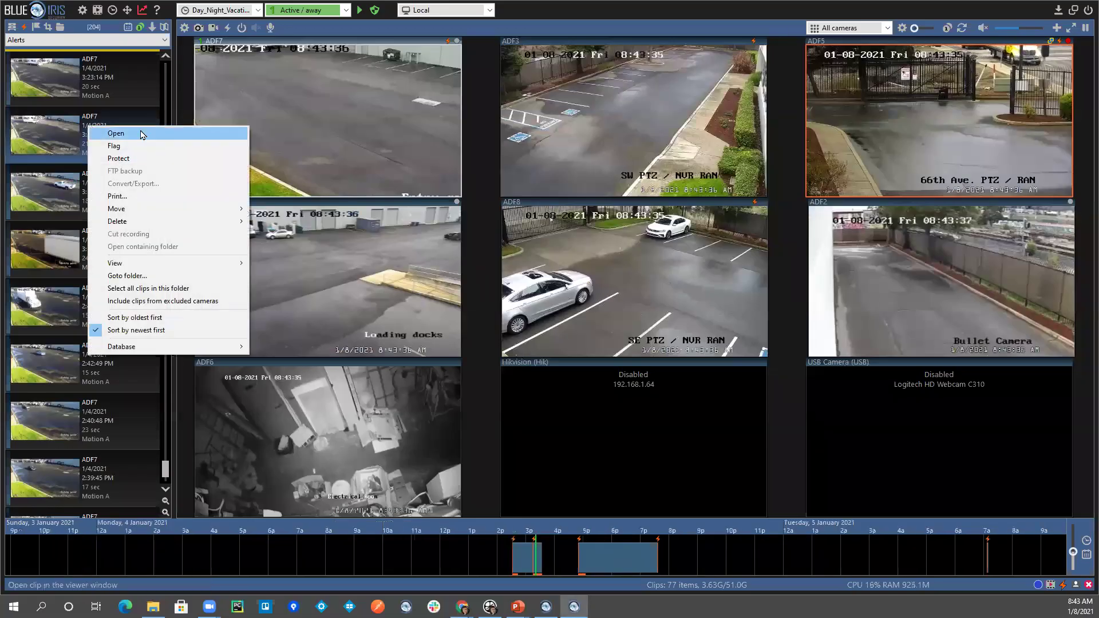
click(362, 117)
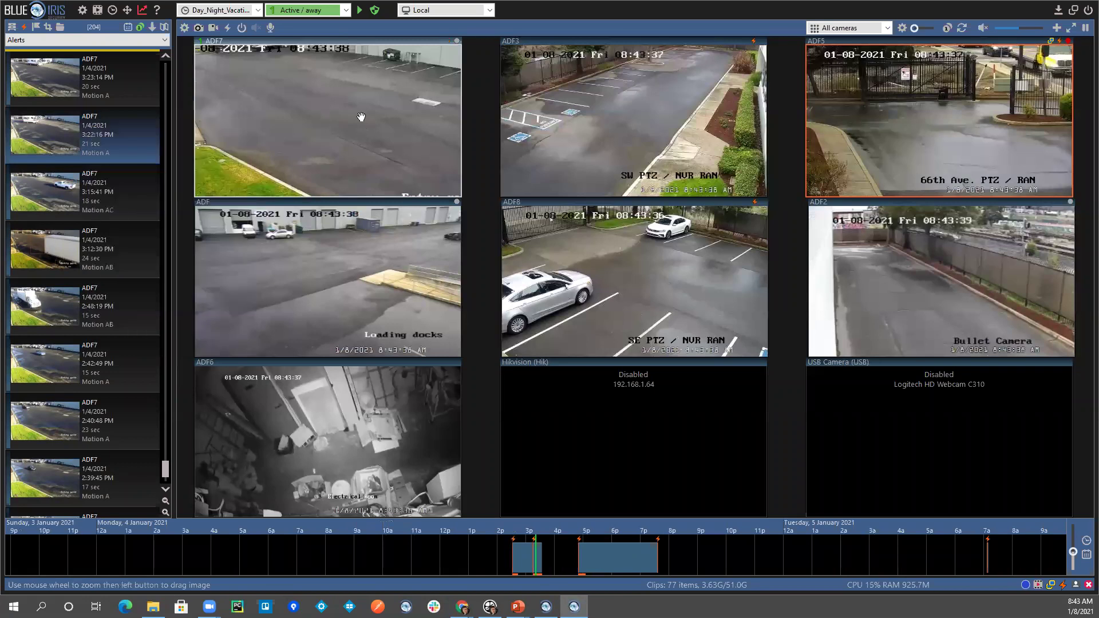
Switch back to UI3 in the browser and shrink the thumbnails in the clip list.
key(alt+Tab)
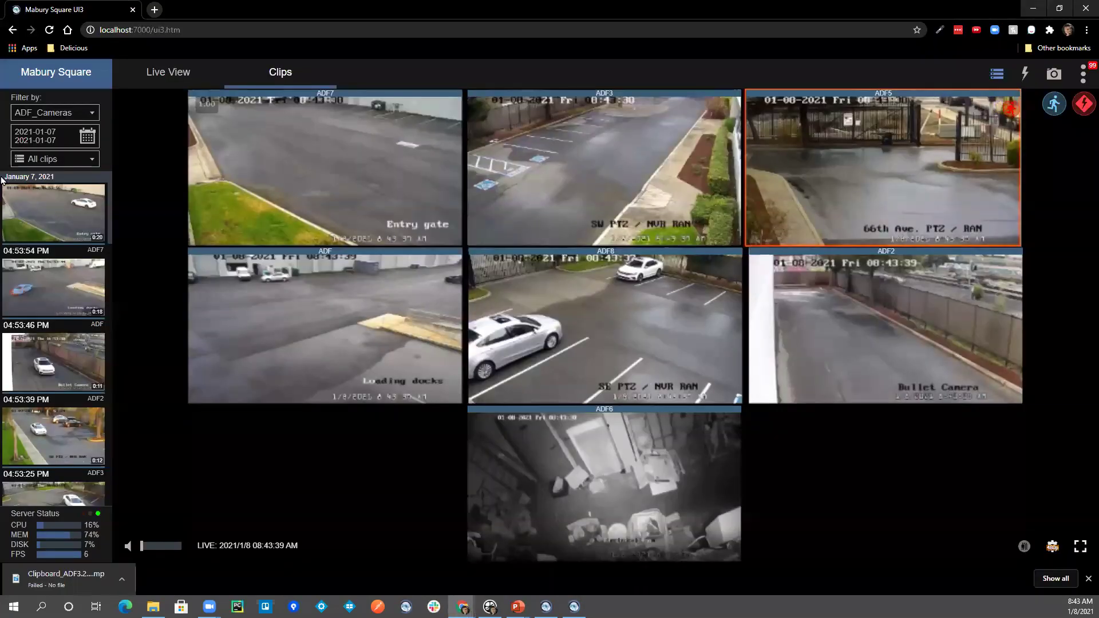
right_click(57, 211)
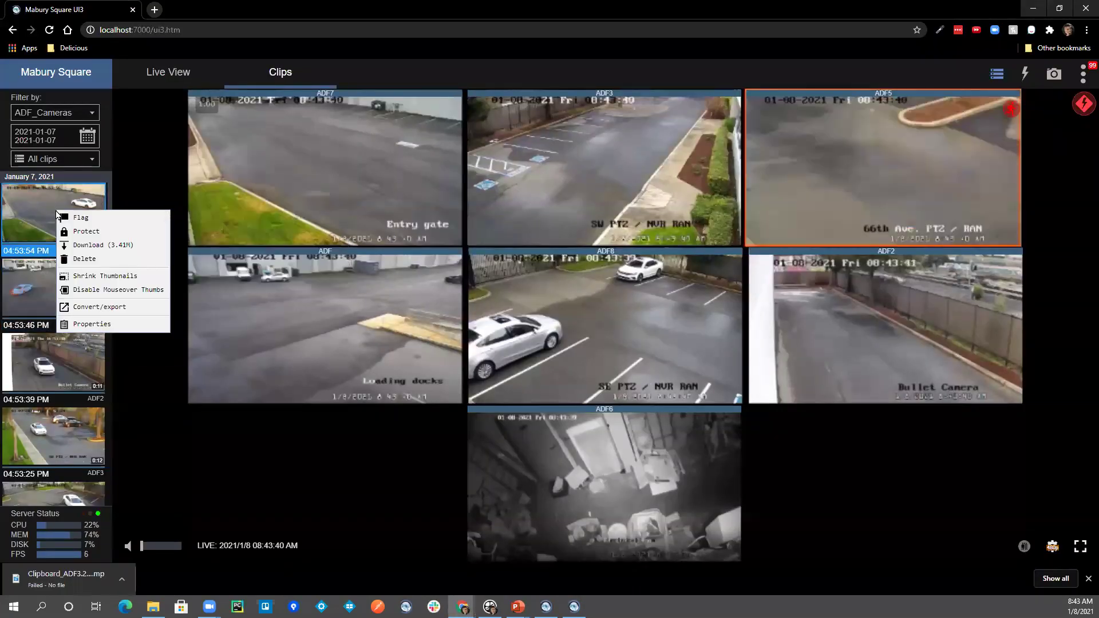
click(123, 280)
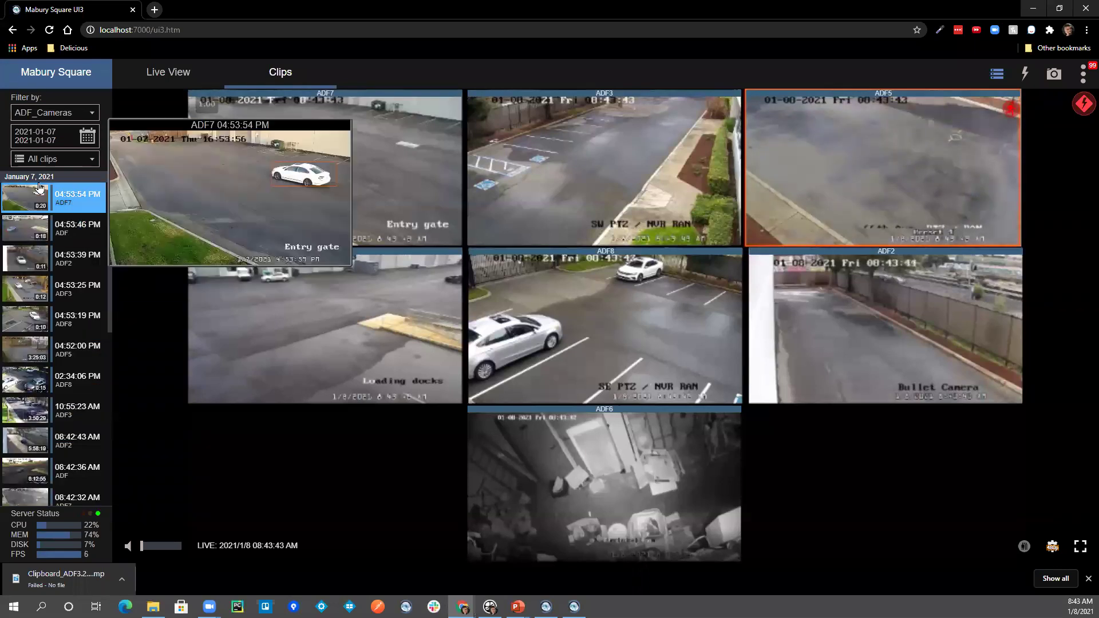
Enlarge the thumbnails in the clip list.
right_click(66, 202)
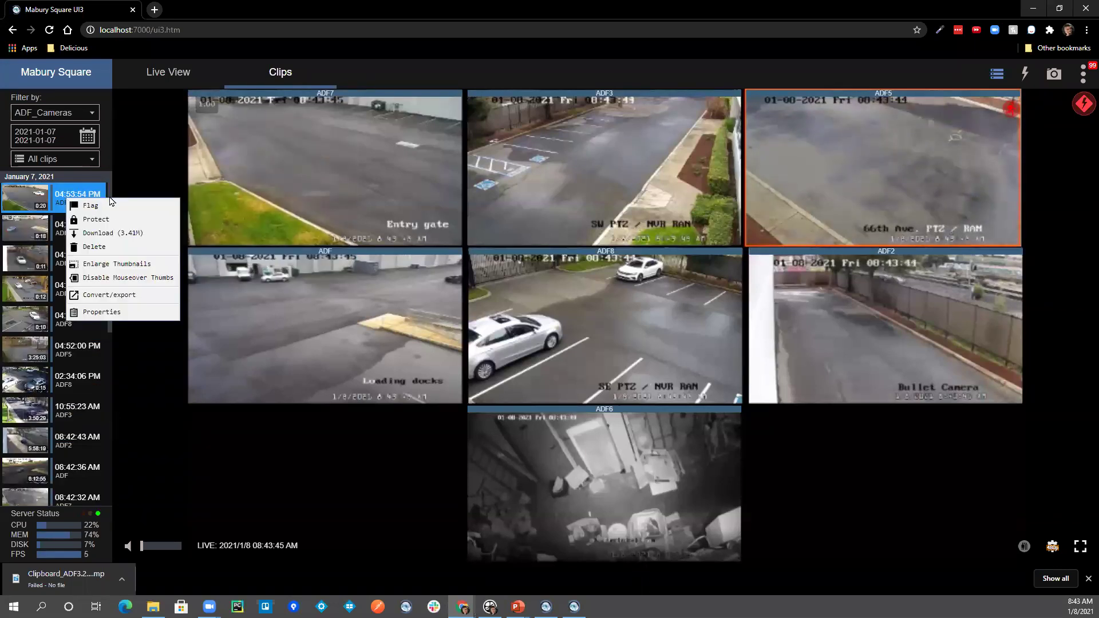
click(123, 264)
mouse_move(81, 220)
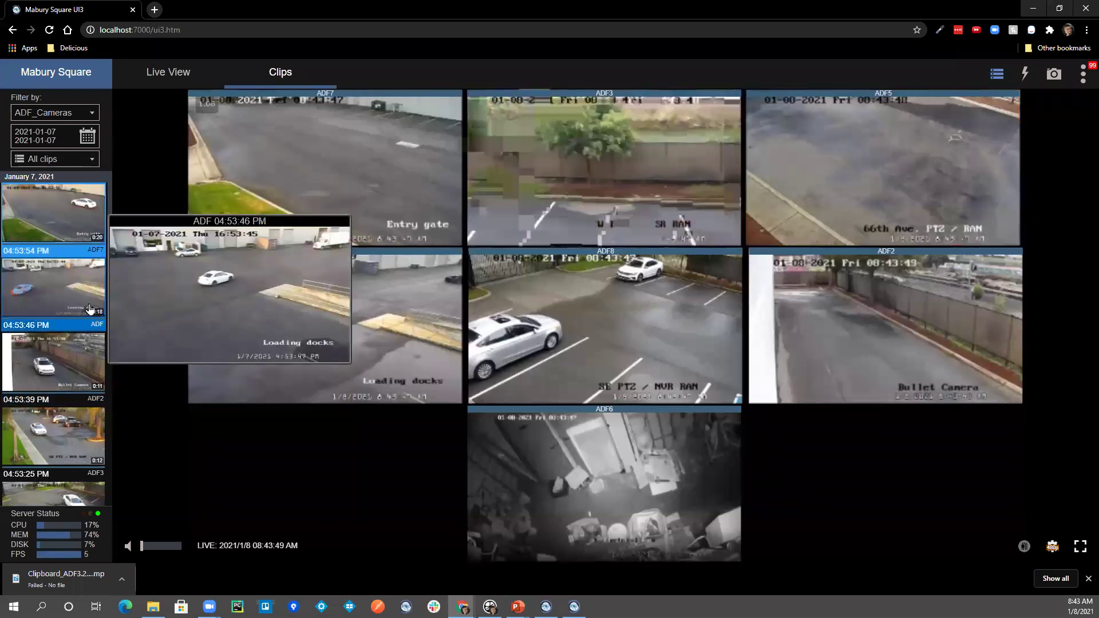
Browse the January 7, 2021 clips in the clip list and preview their thumbnails.
scroll(83, 298, down, 3)
mouse_move(84, 391)
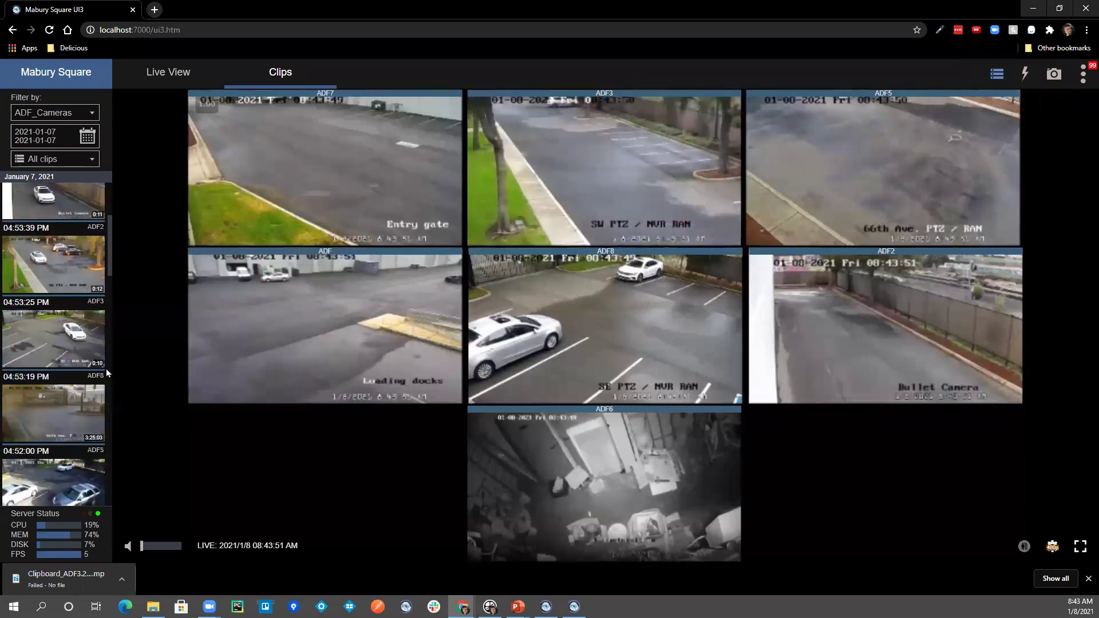
mouse_move(85, 256)
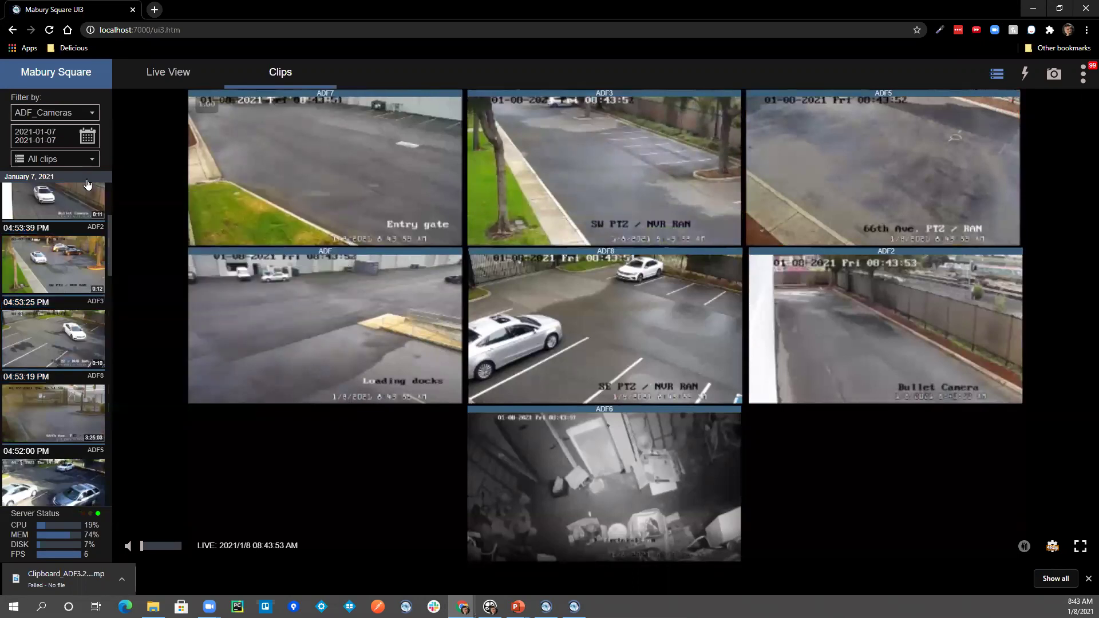
scroll(82, 278, down, 1)
scroll(82, 278, down, 2)
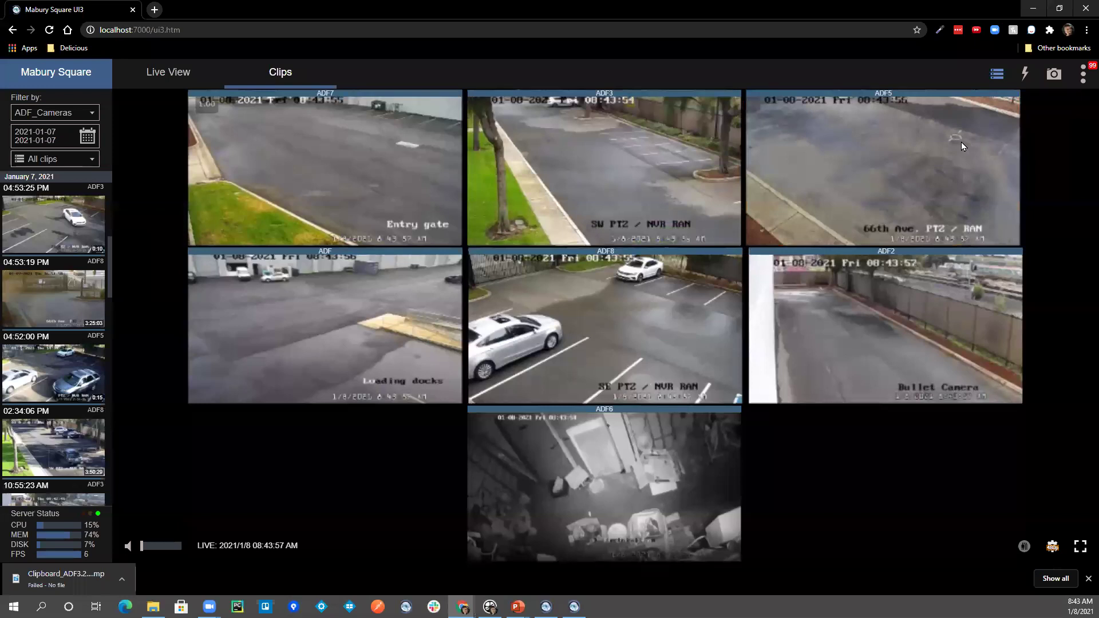
mouse_move(43, 259)
Check the favourite settings slide in PowerPoint, return to UI3 and review the General Settings section of UI Settings.
key(alt+Tab)
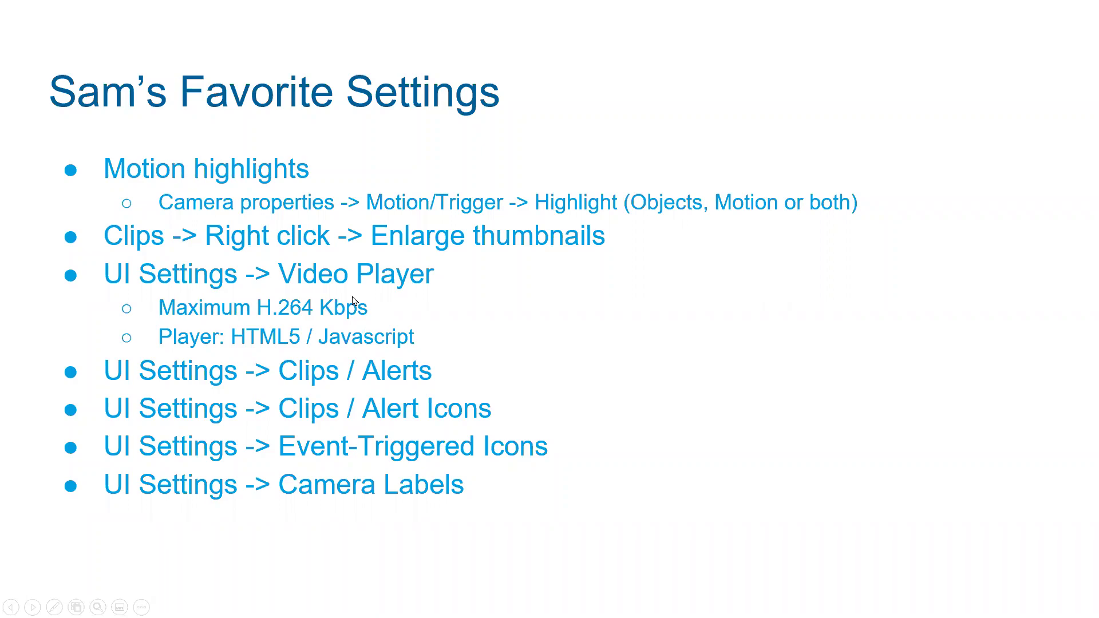
key(alt+Tab)
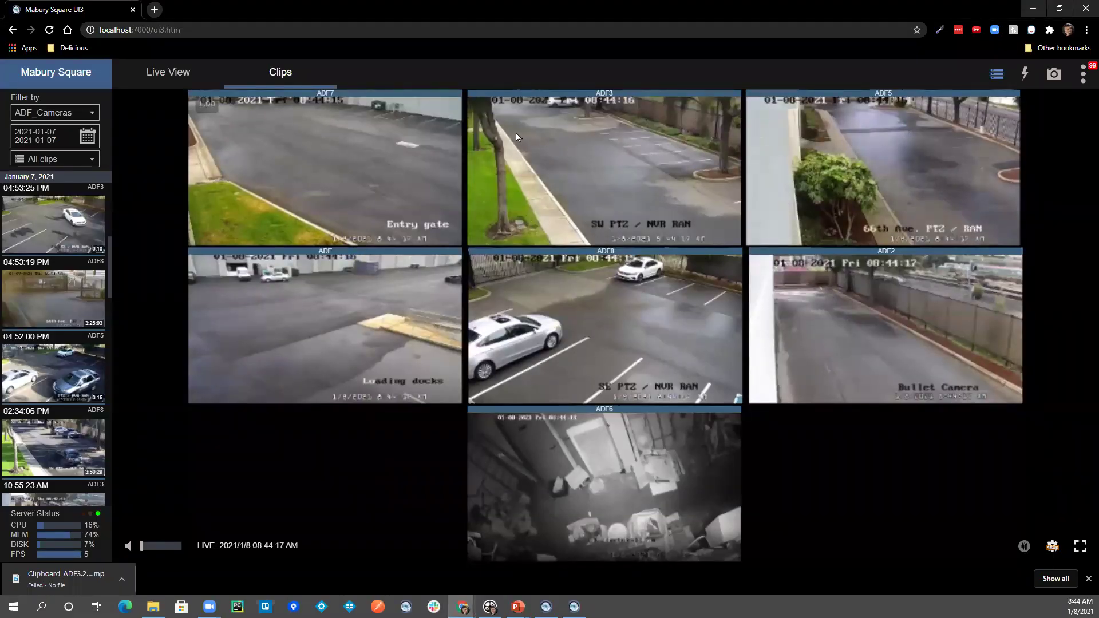
click(1083, 74)
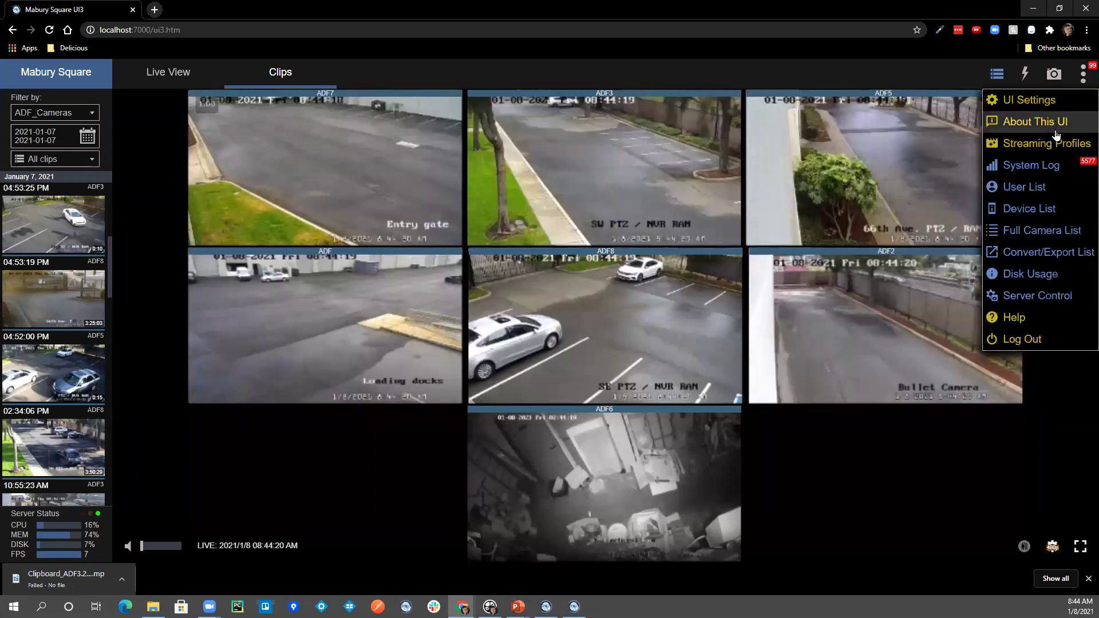
click(1044, 103)
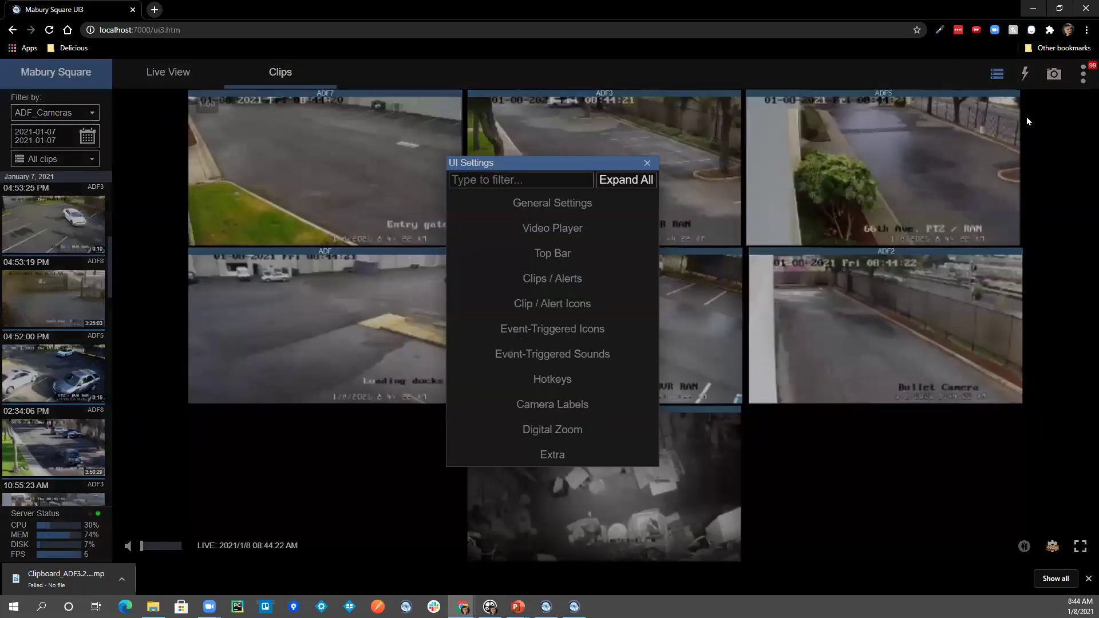
click(568, 205)
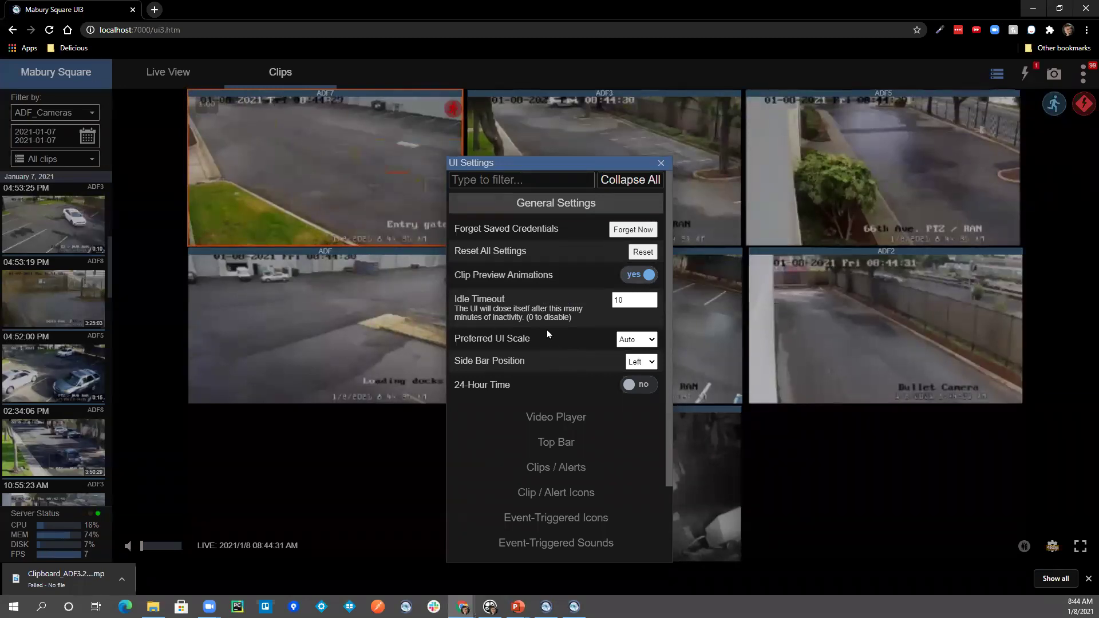
click(546, 209)
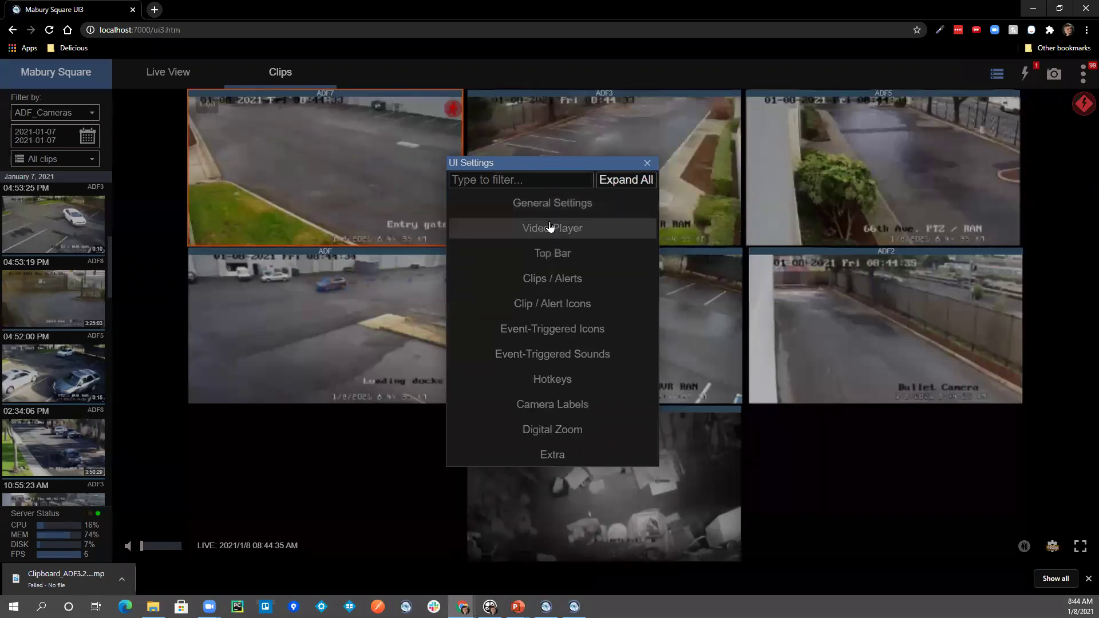
Check the H.264 Player options in the Video Player settings and close UI Settings without choosing another player.
click(547, 227)
click(610, 284)
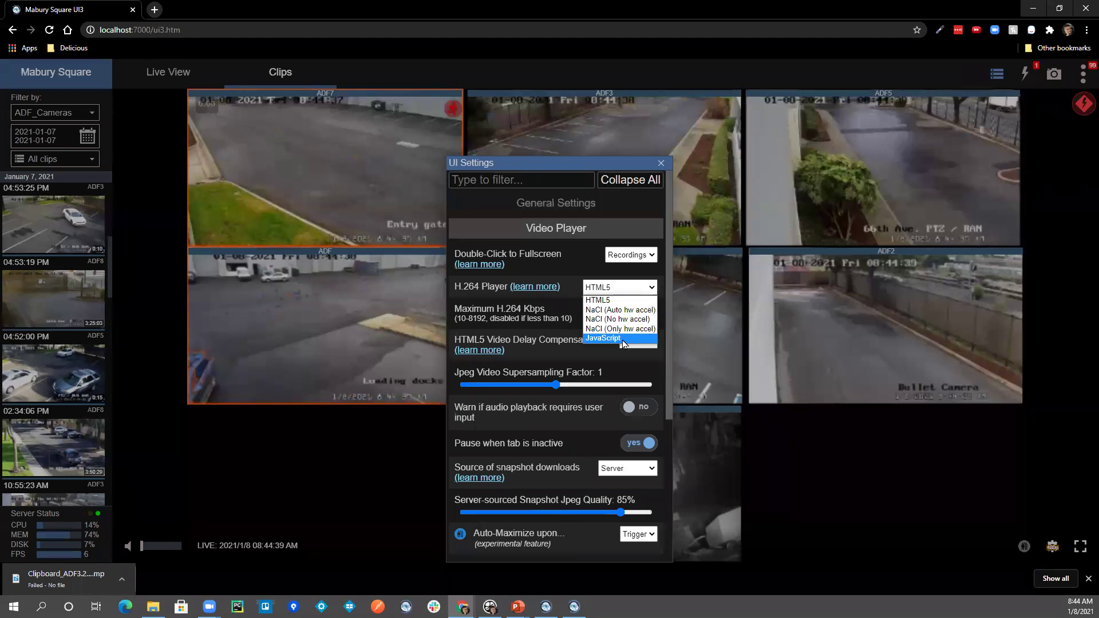
click(889, 442)
click(888, 439)
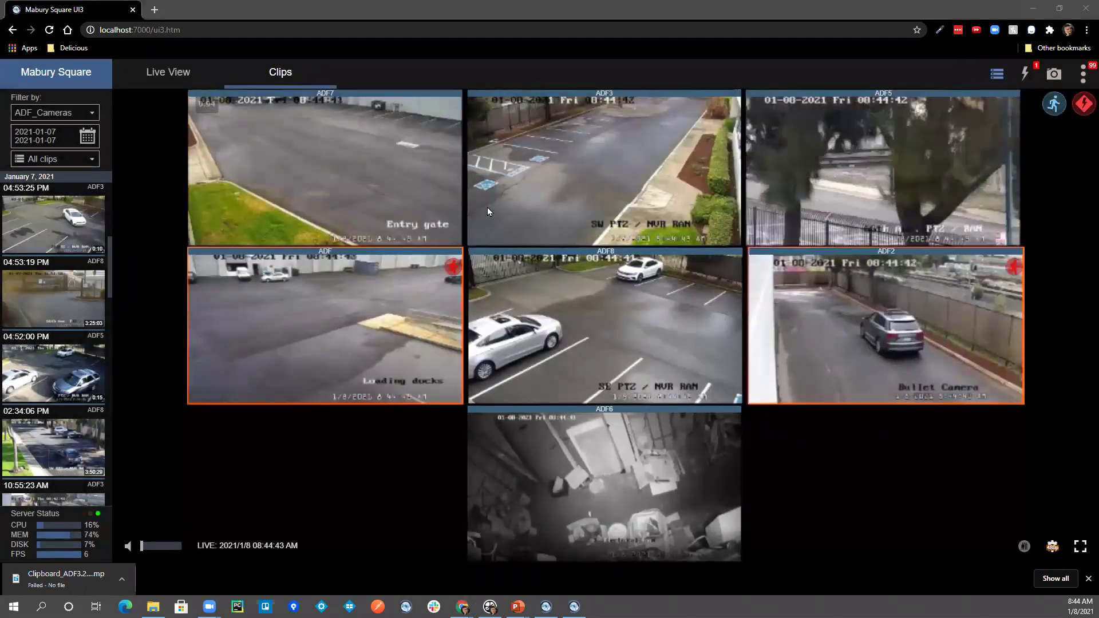
Switch to the PowerPoint slide show, look at the Self Help Resources slide and go back to the favourite settings slide.
key(alt+Tab)
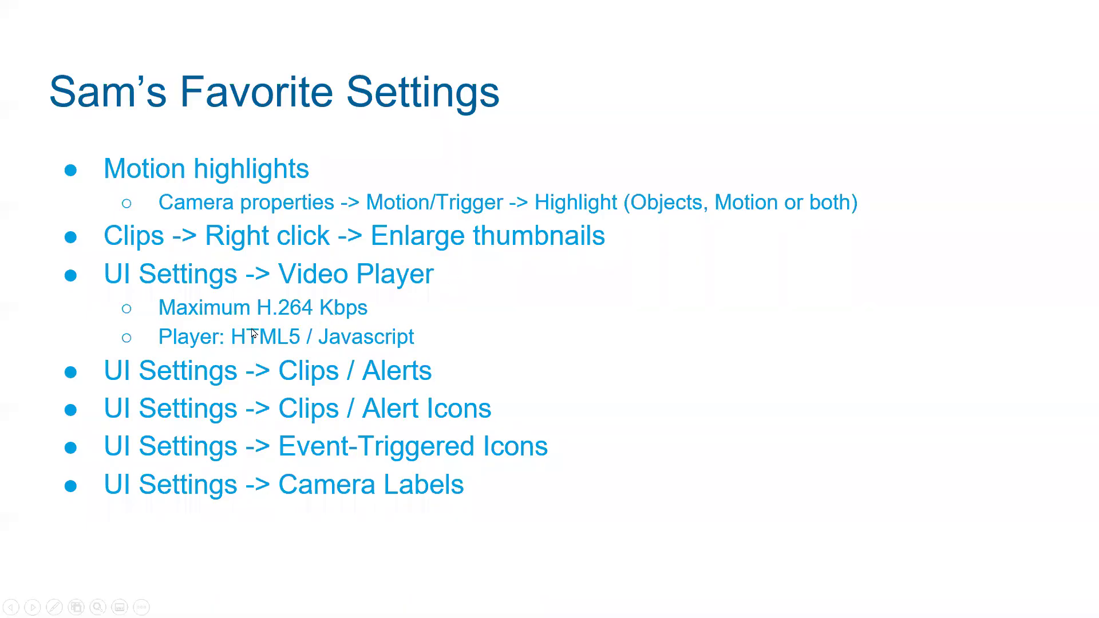
click(593, 355)
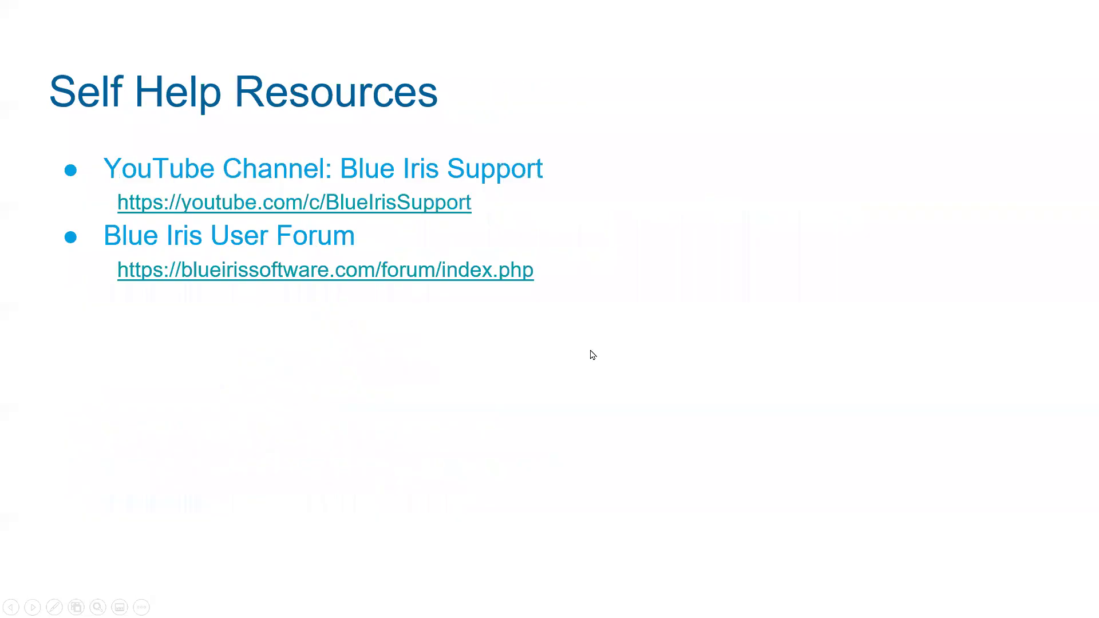
key(Left)
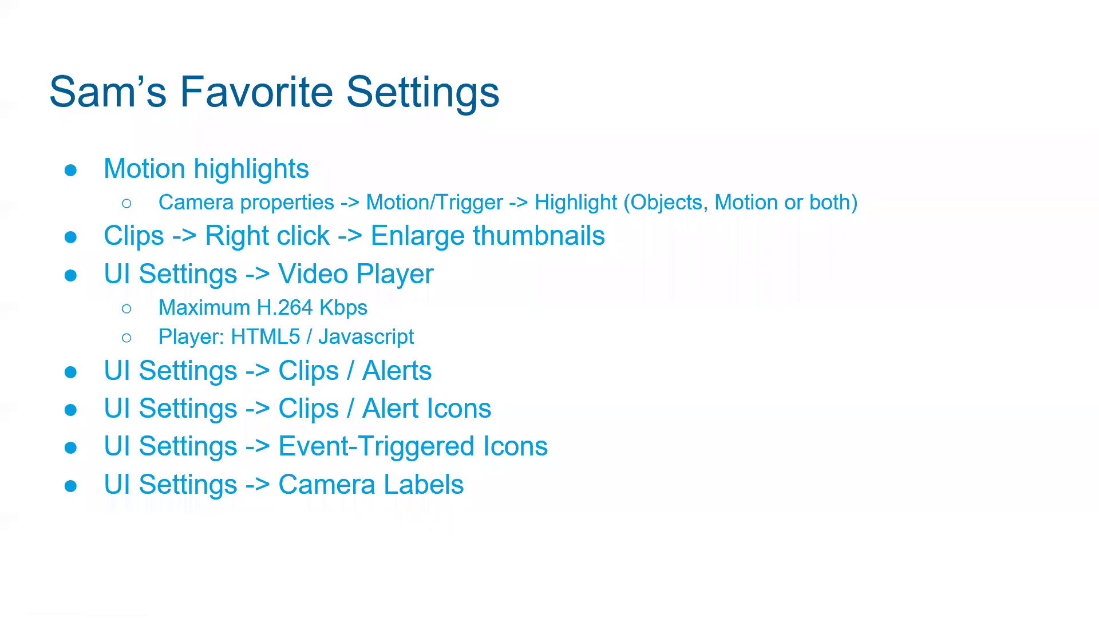
Return to UI3, review the Clips / Alerts section of UI Settings and close the settings.
key(alt+Tab)
click(1083, 73)
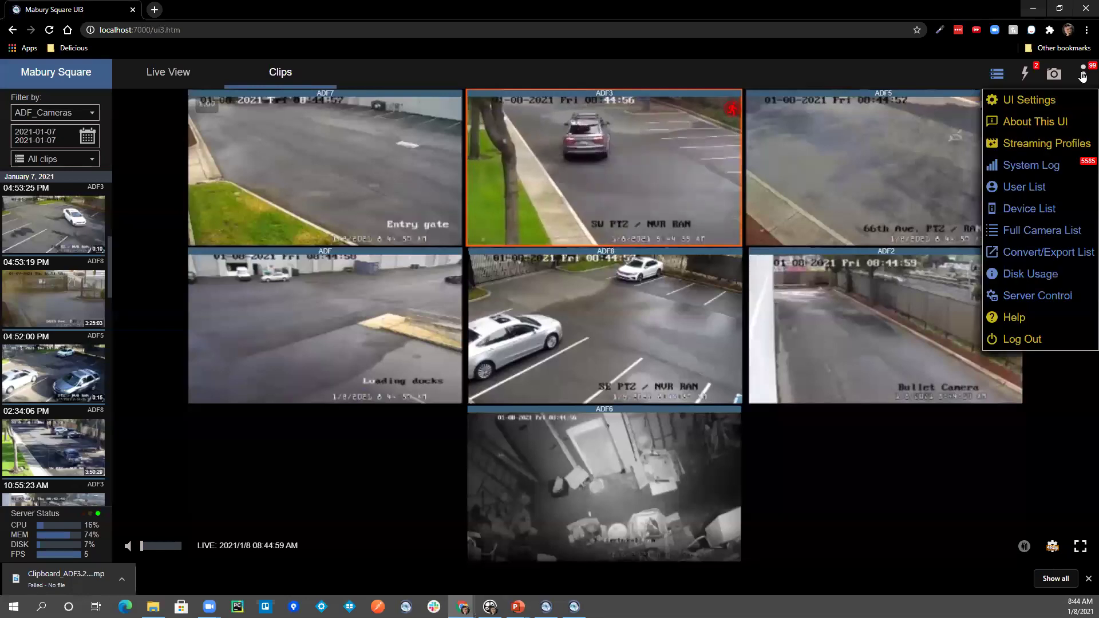
click(1028, 100)
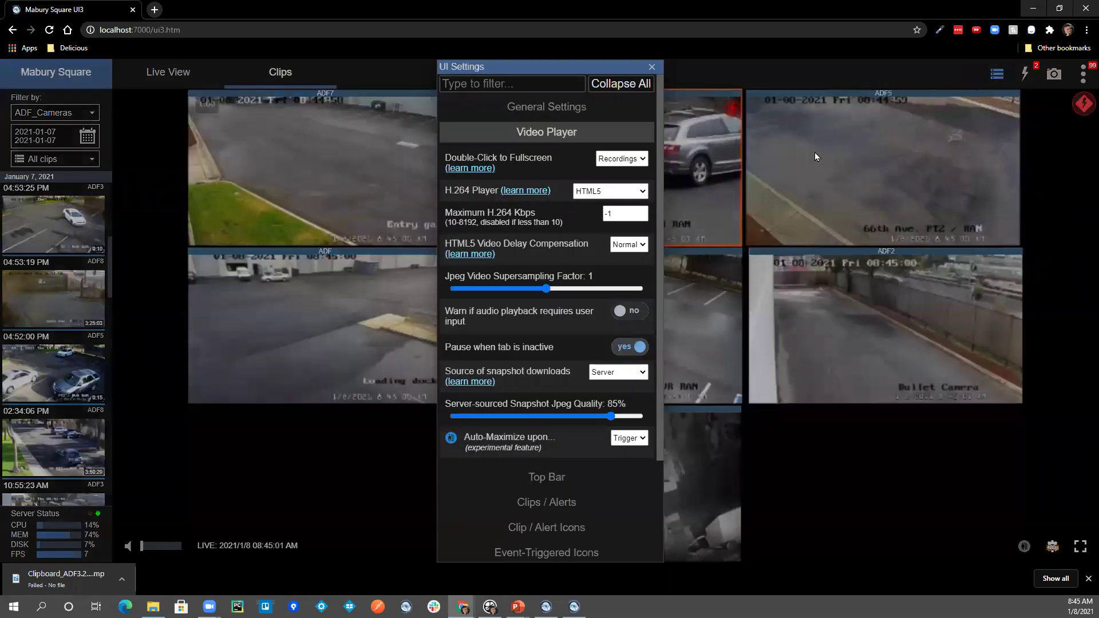
click(546, 132)
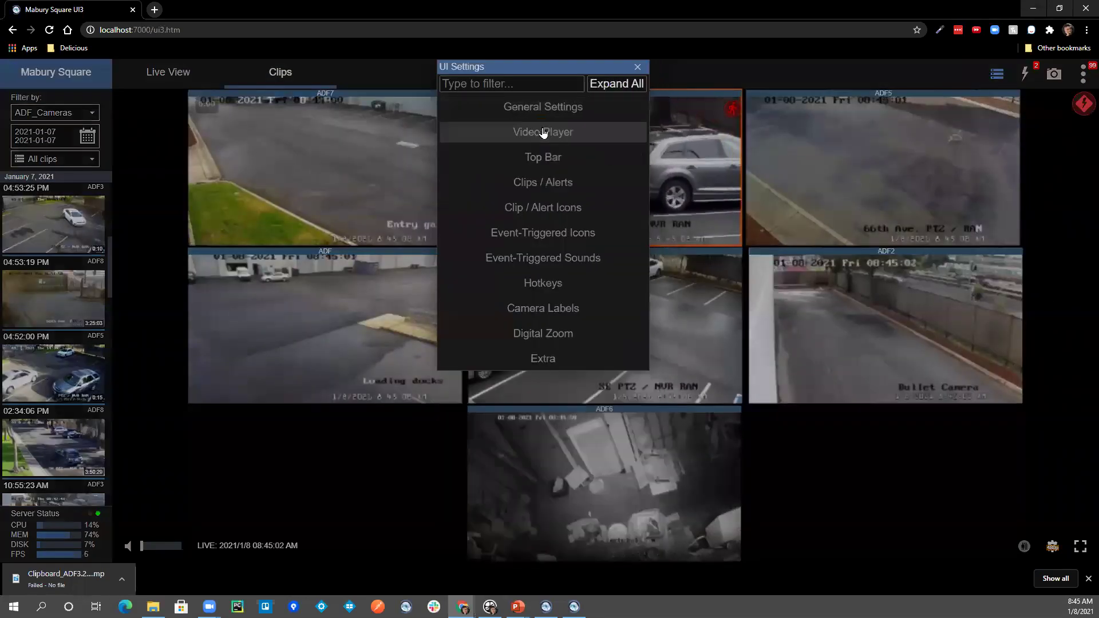
click(560, 192)
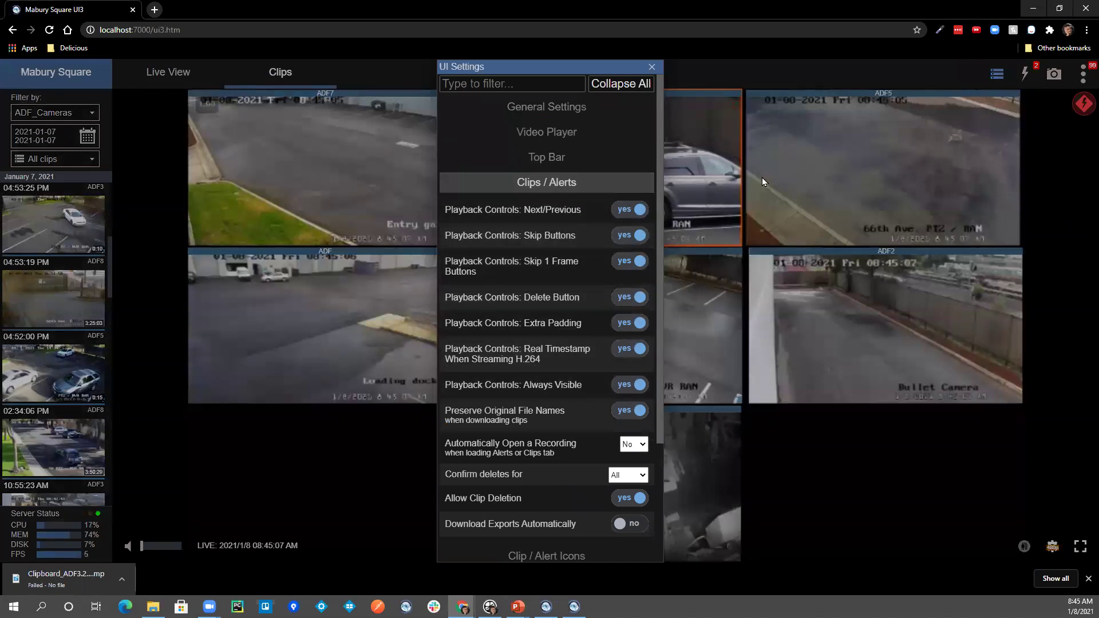
click(651, 66)
Play the ADF5 clip from 04:52:00 PM and skip forward and back 10 seconds.
mouse_move(94, 353)
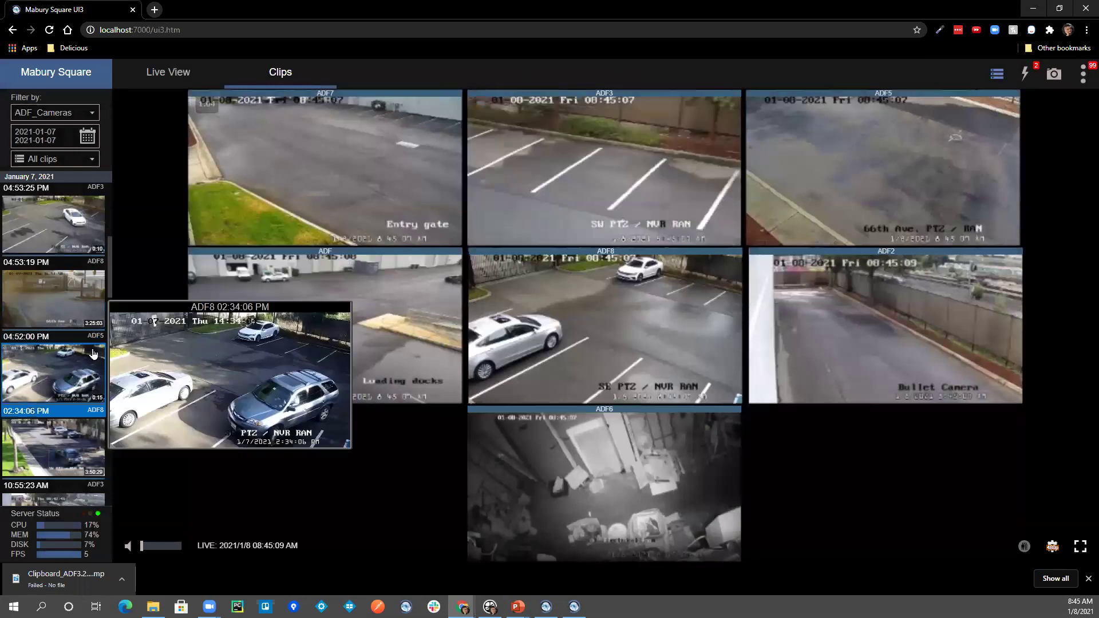
click(92, 292)
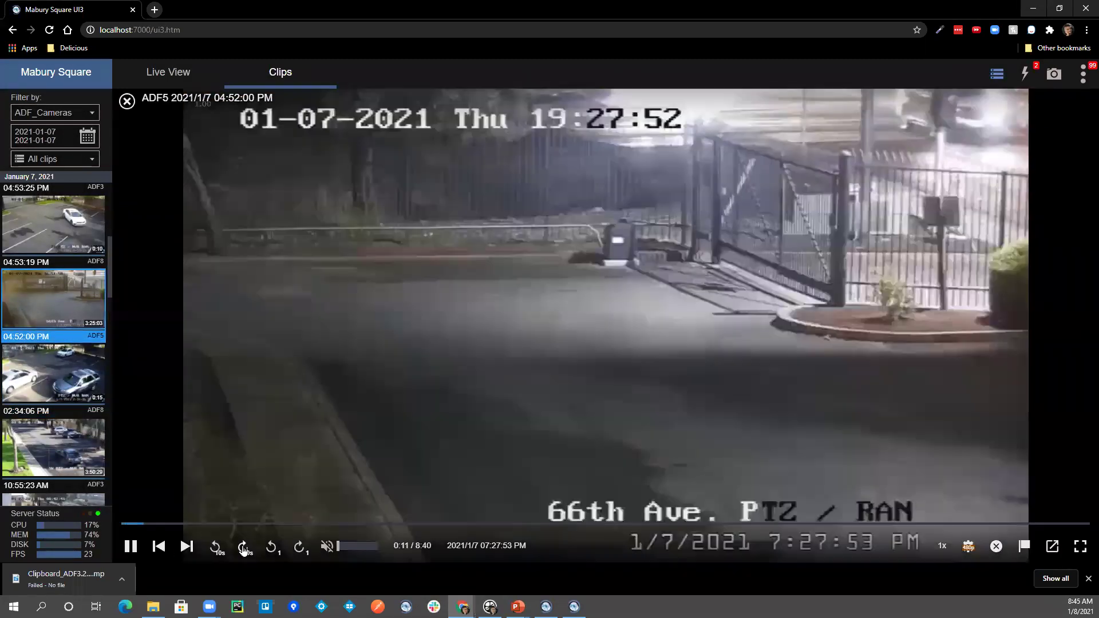
click(241, 548)
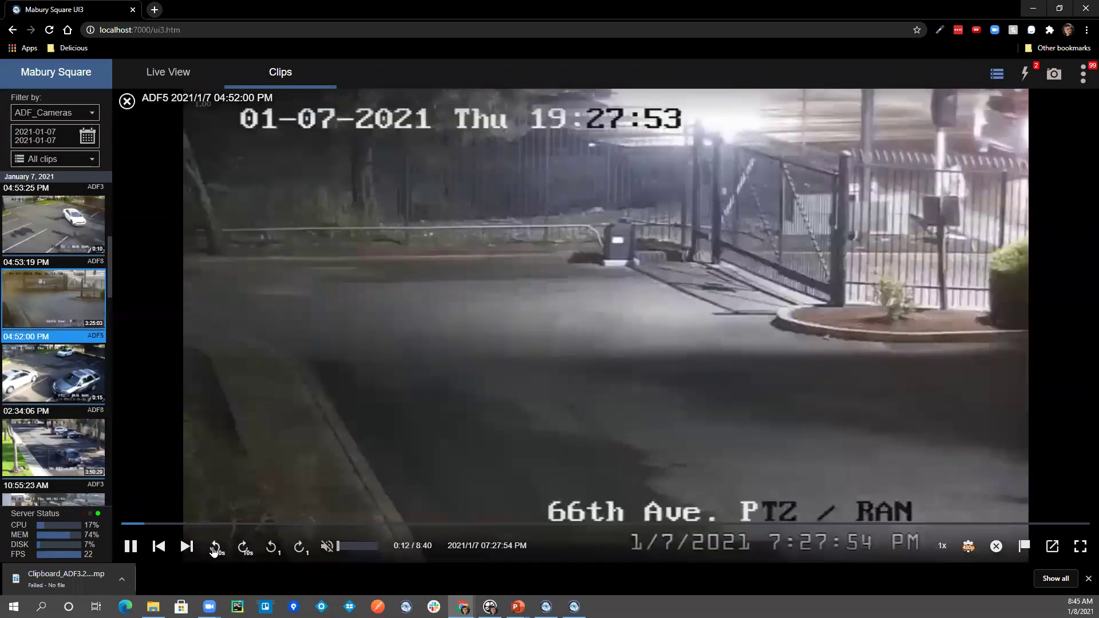
click(214, 548)
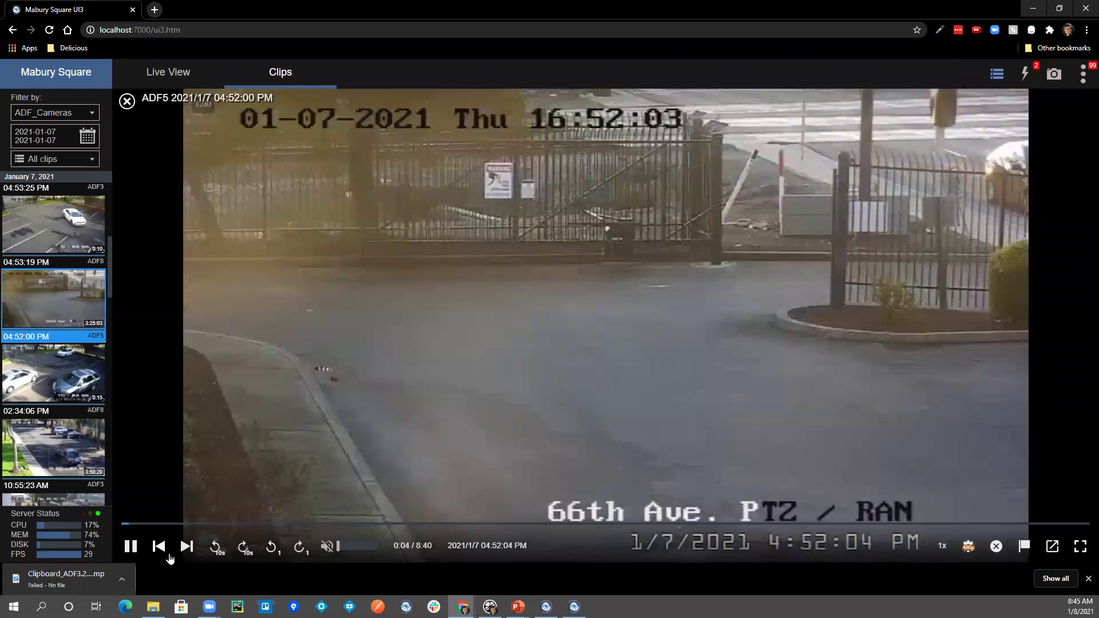
Pause the ADF5 clip and step it forward two single frames.
click(131, 547)
click(299, 548)
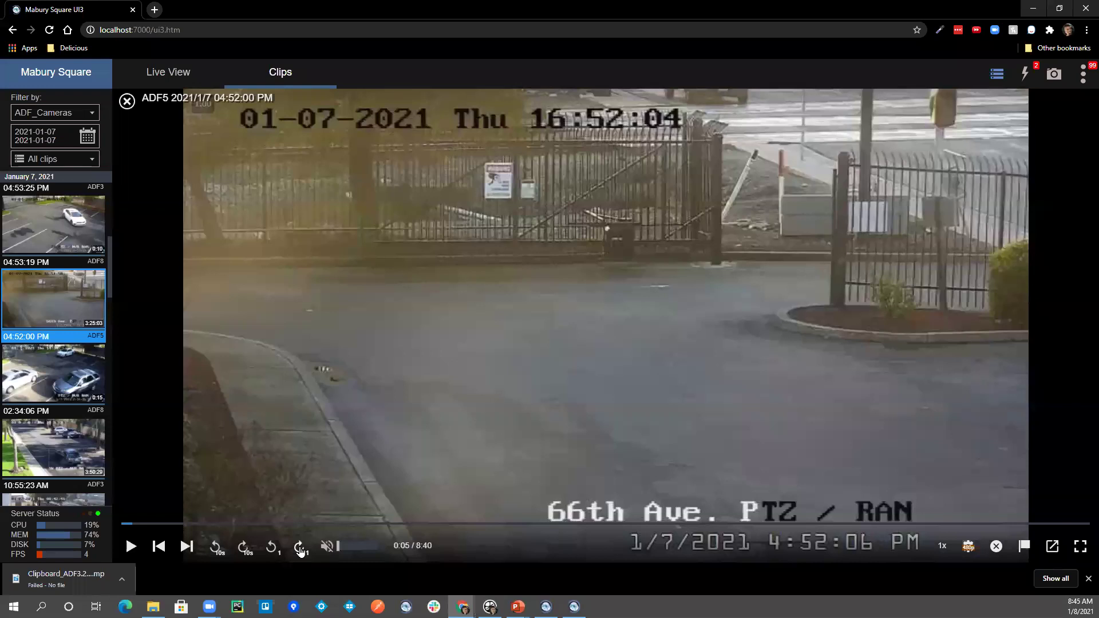
click(299, 548)
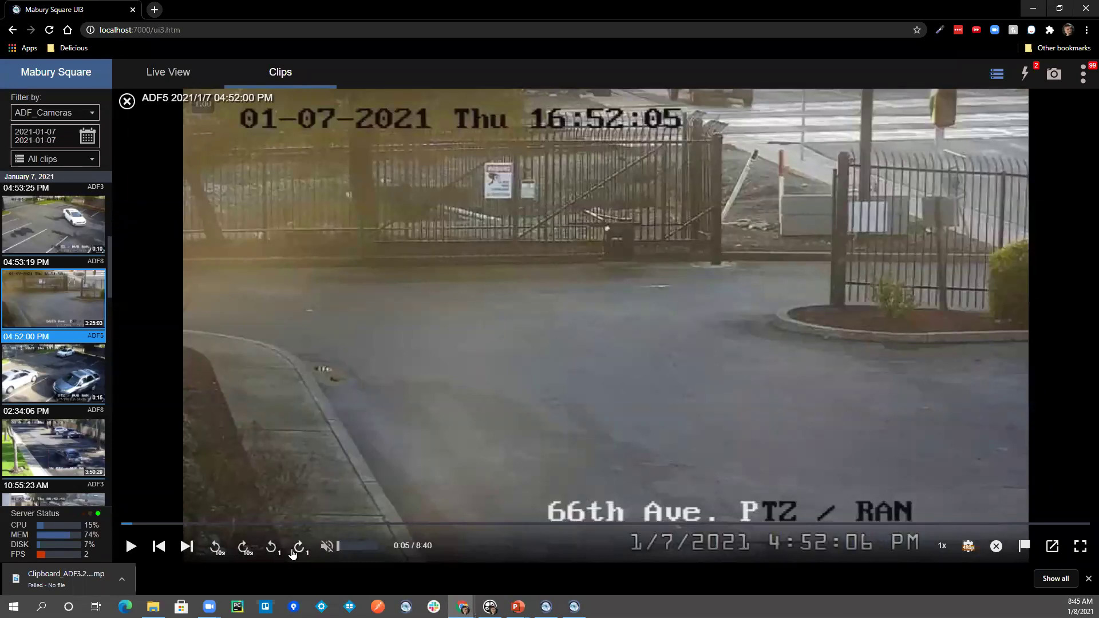
Check the available playback speeds without choosing another one, and close the ADF5 clip.
click(943, 549)
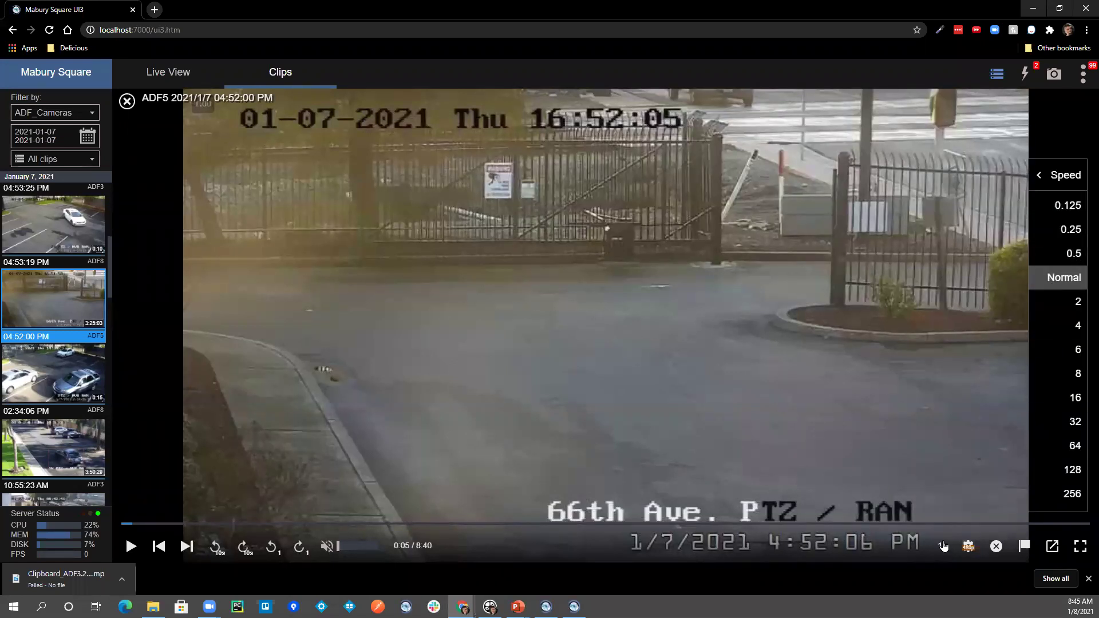
click(1025, 104)
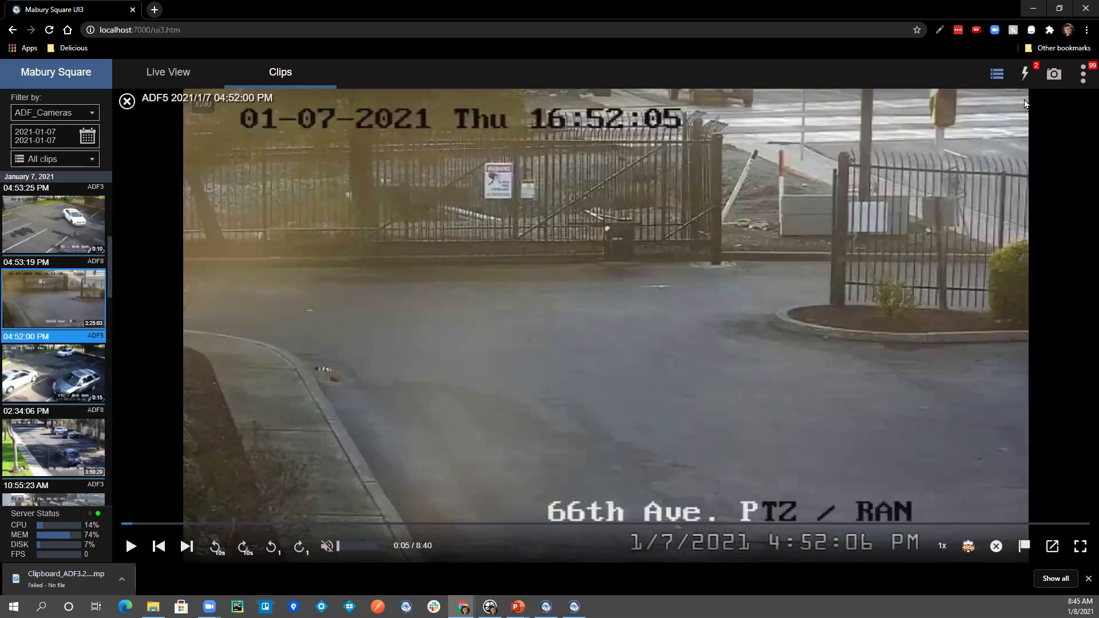
click(126, 101)
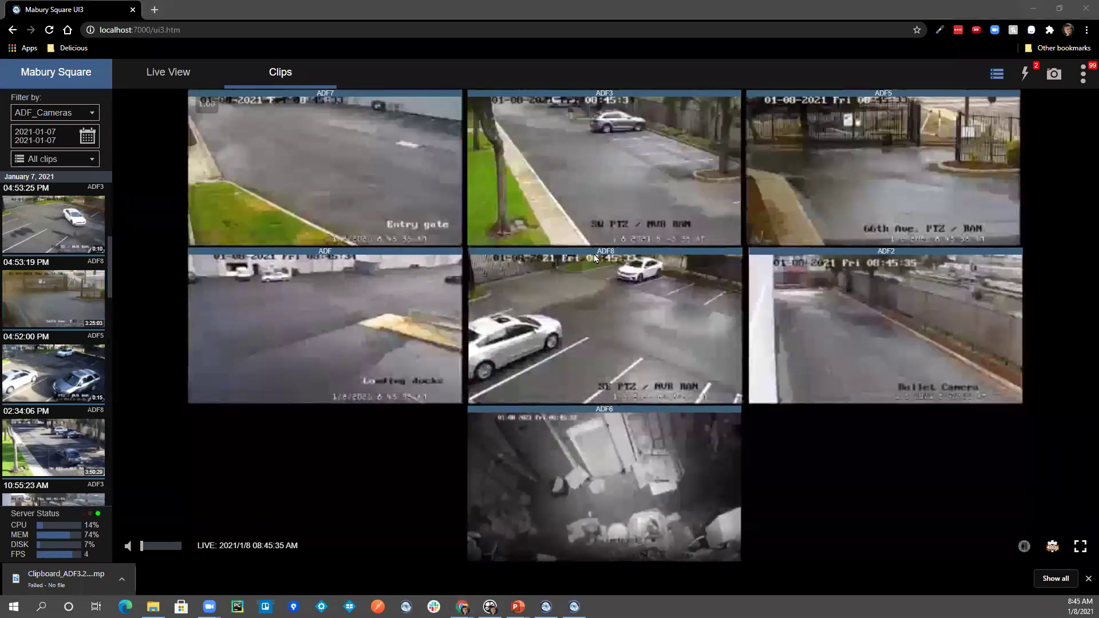
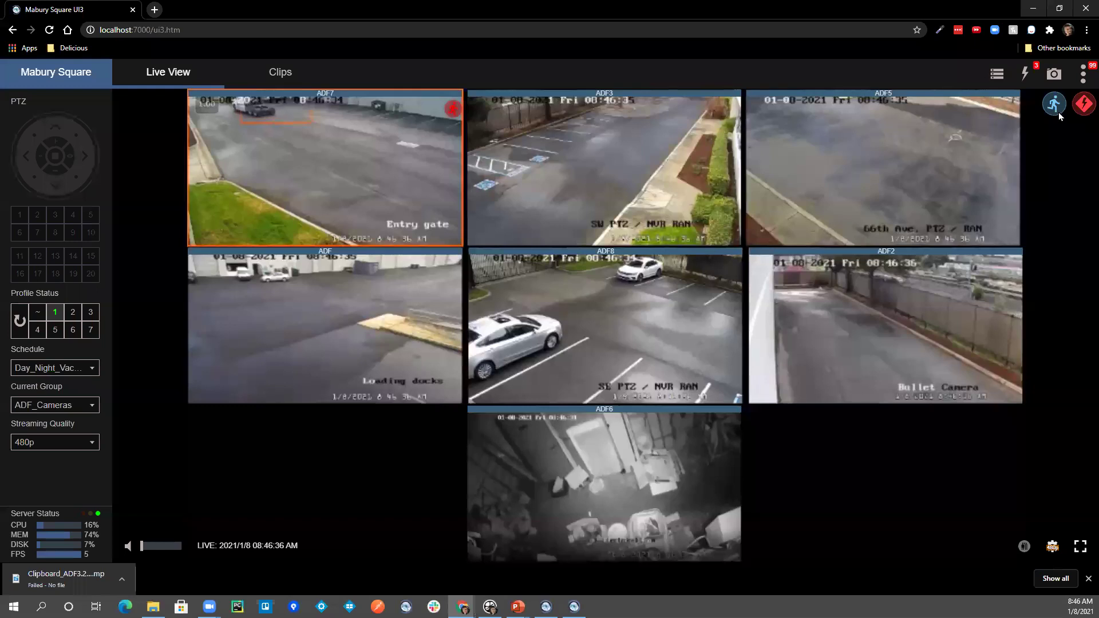
Check the remaining entries on the favourite settings slide in PowerPoint and return to UI3.
key(alt+Tab)
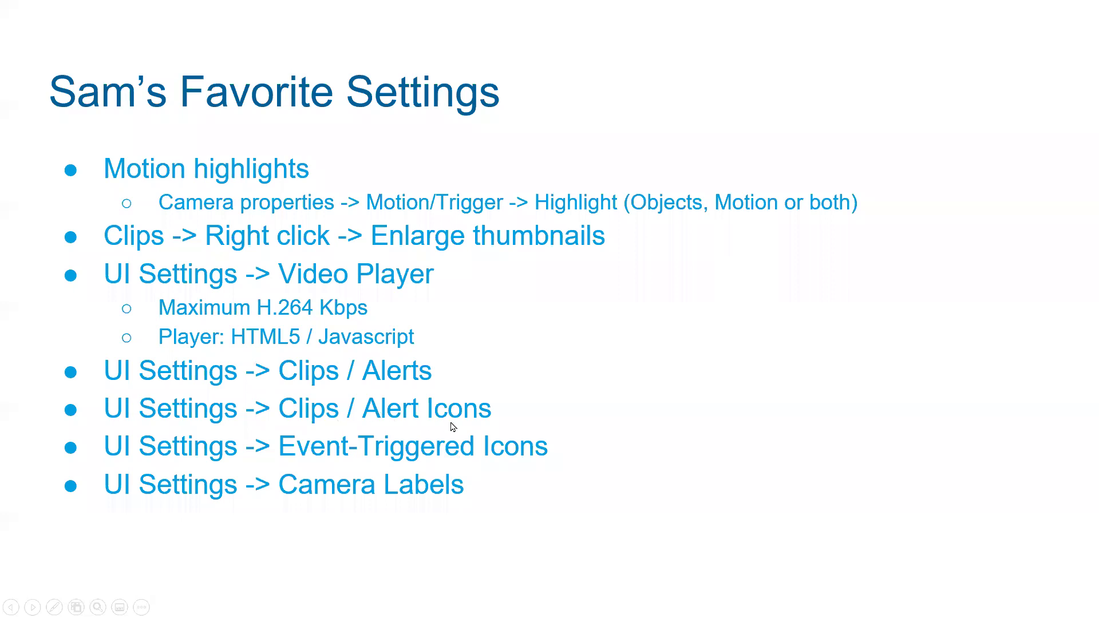
key(alt+Tab)
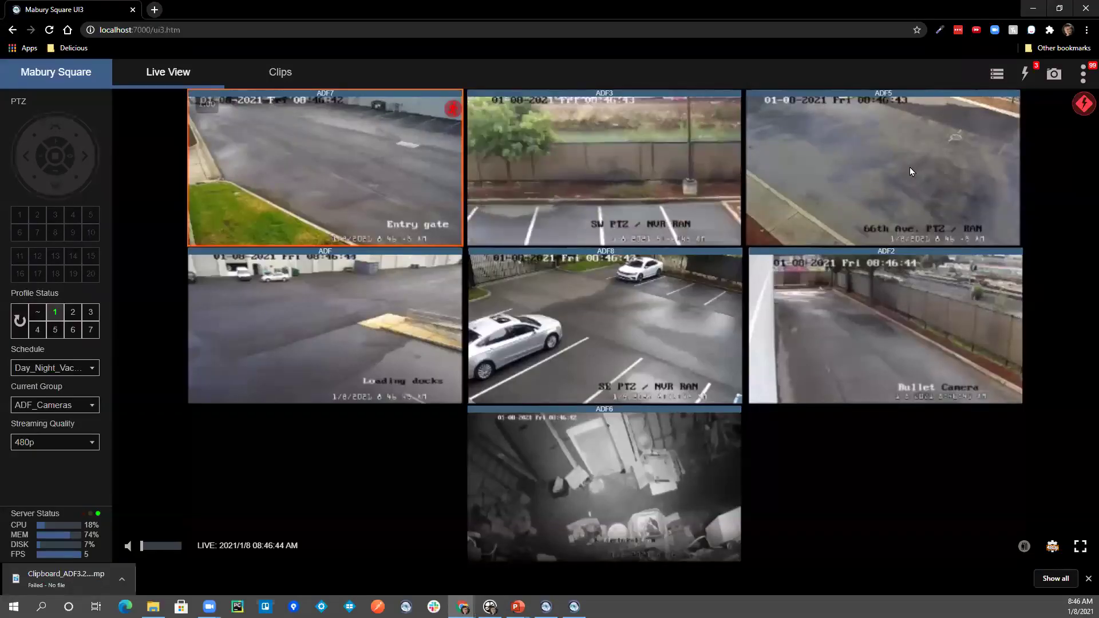
key(alt+Tab)
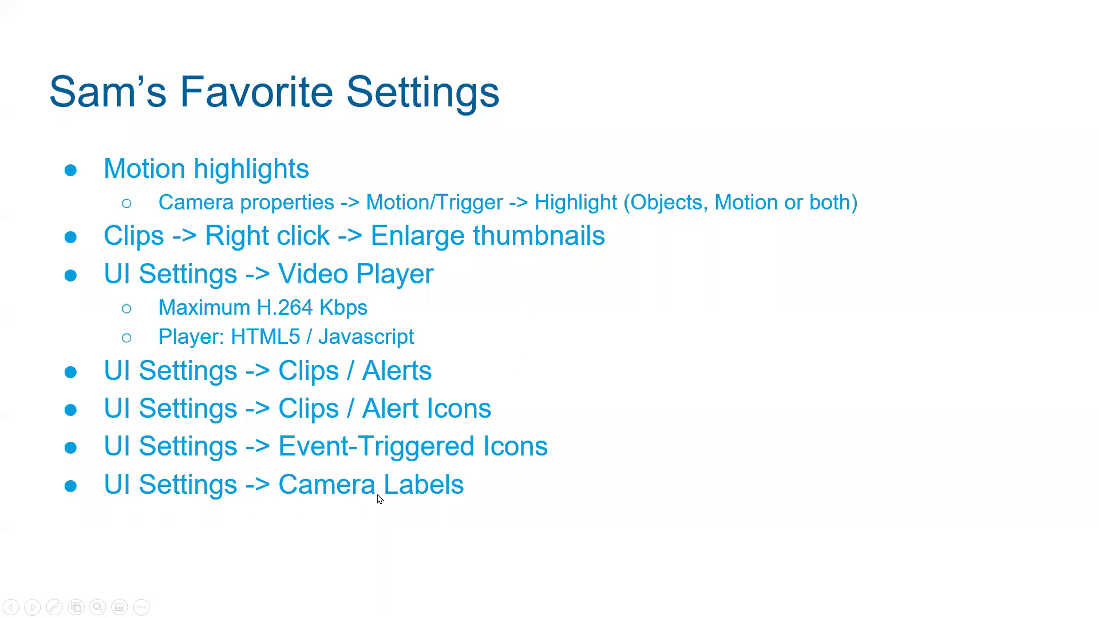
key(alt+Tab)
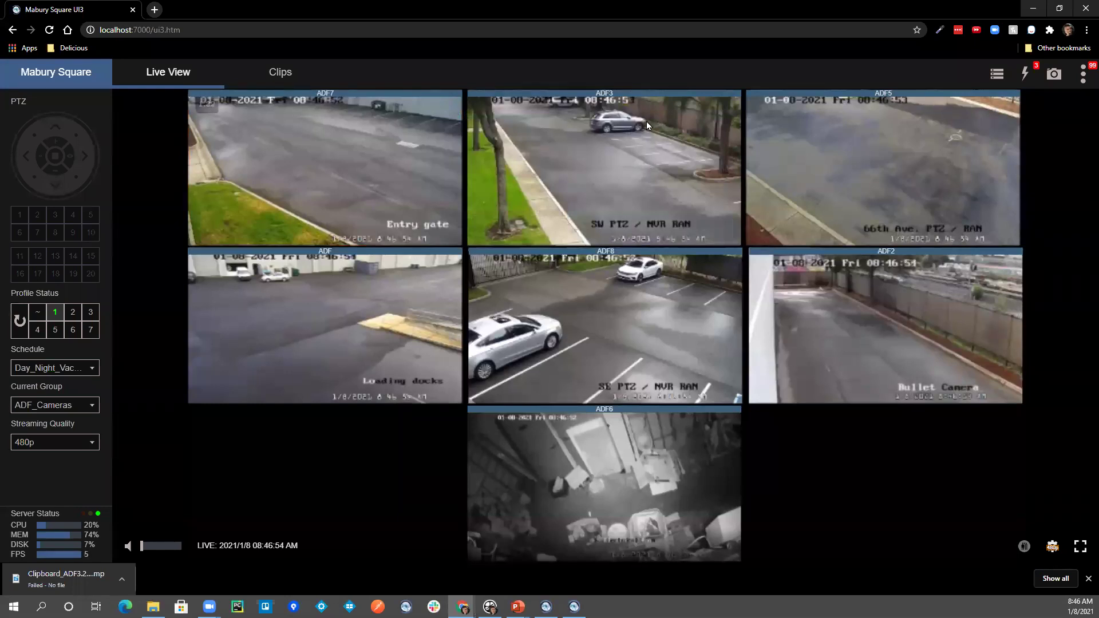
Turn off Camera Labels Enabled in the UI Settings and close them to view the live cameras without labels.
click(1083, 76)
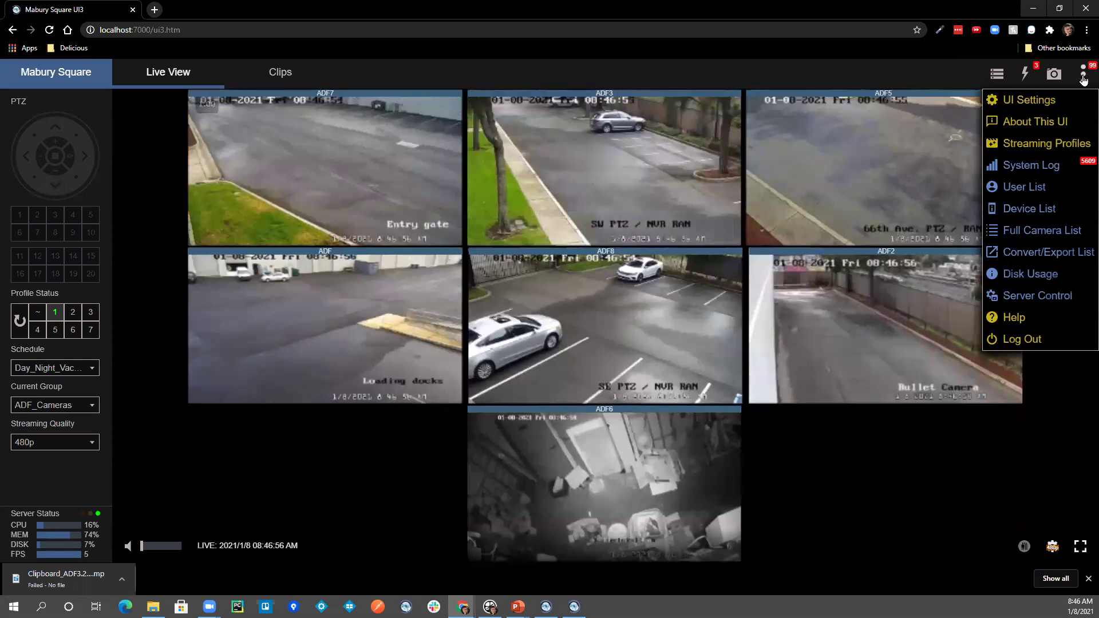
click(1037, 102)
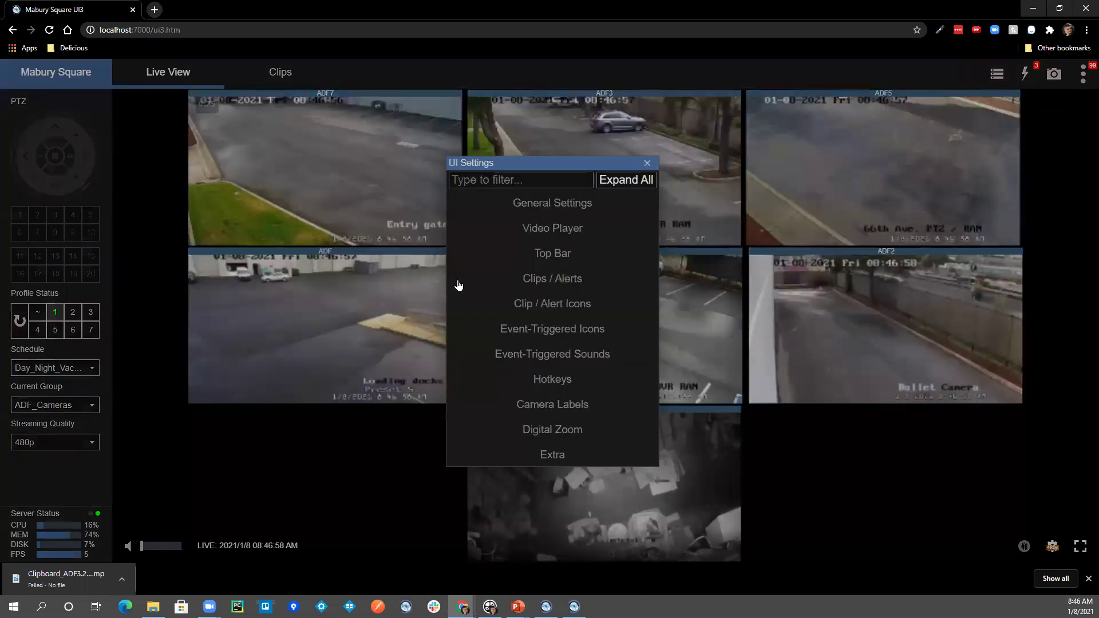
key(alt+Tab)
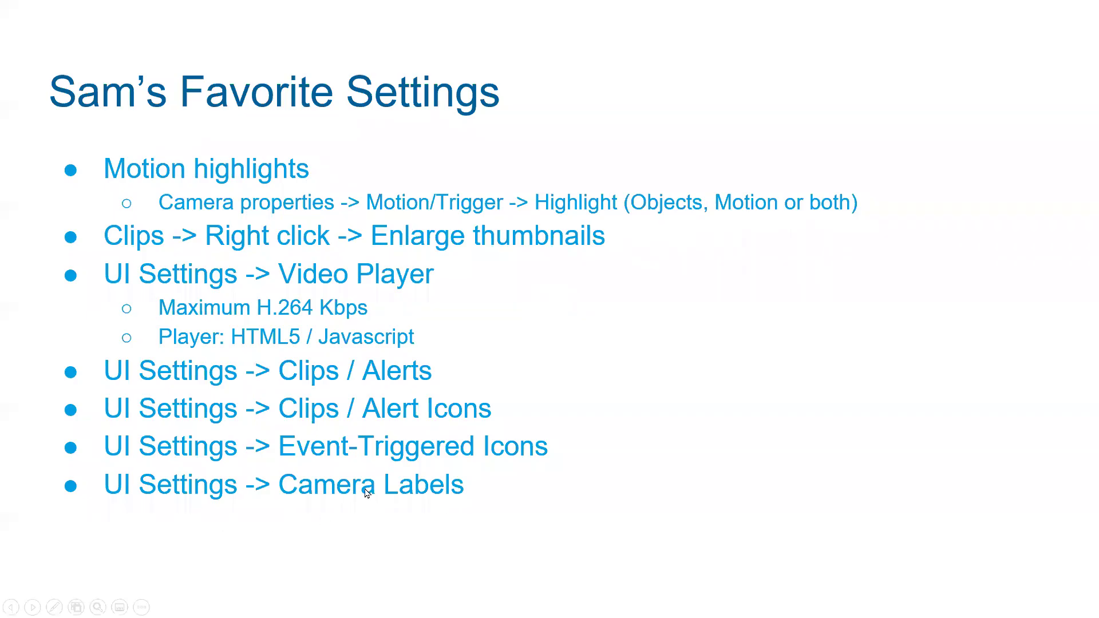
key(alt+Tab)
click(575, 403)
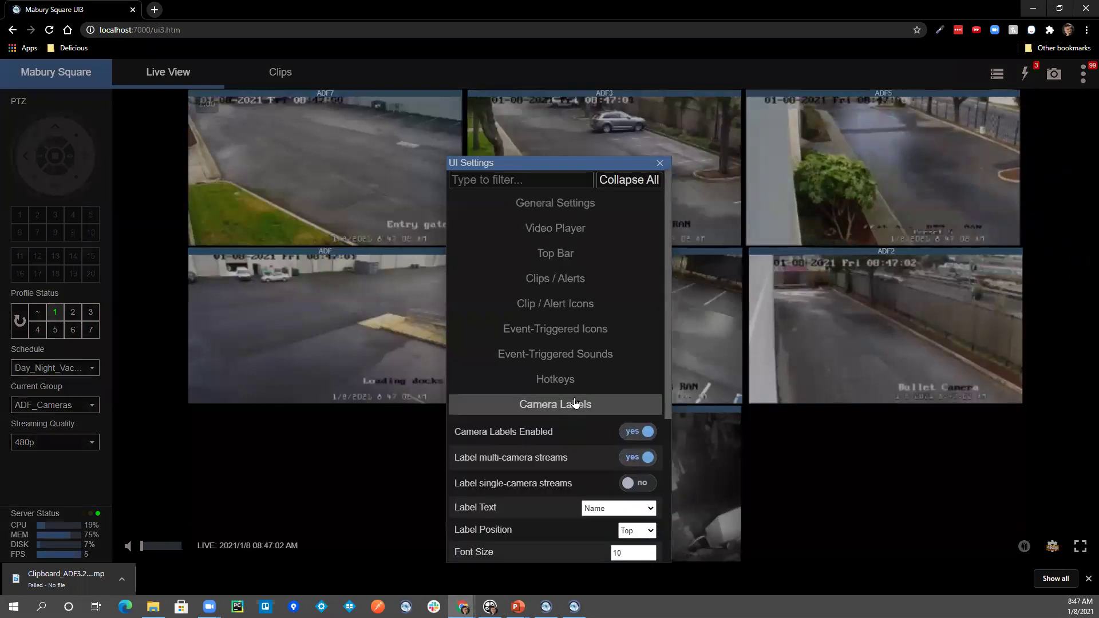
click(635, 431)
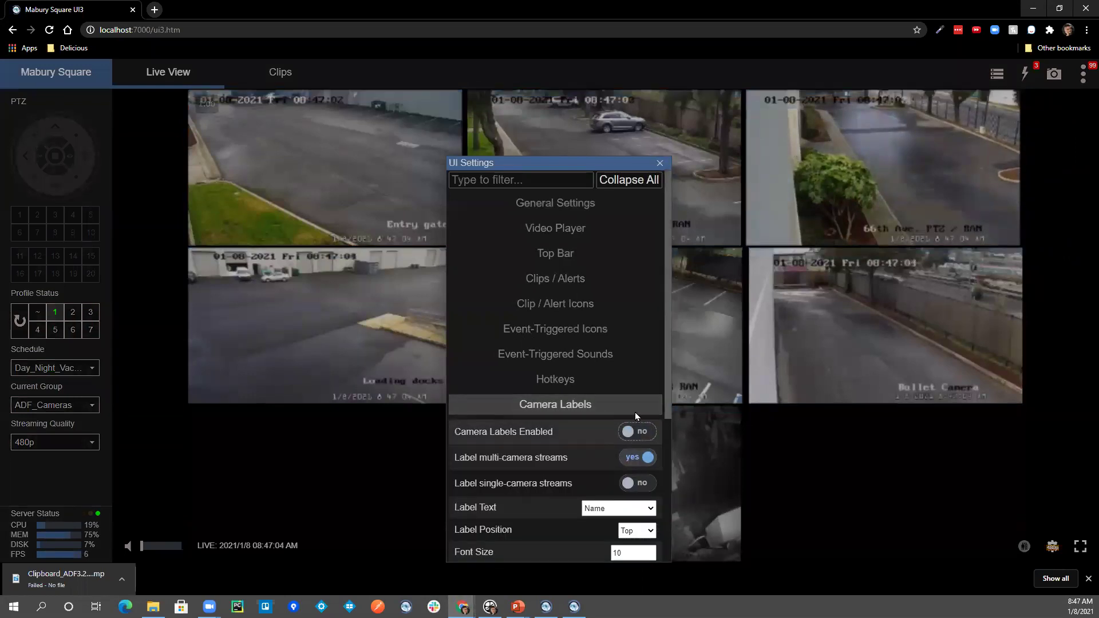
click(659, 163)
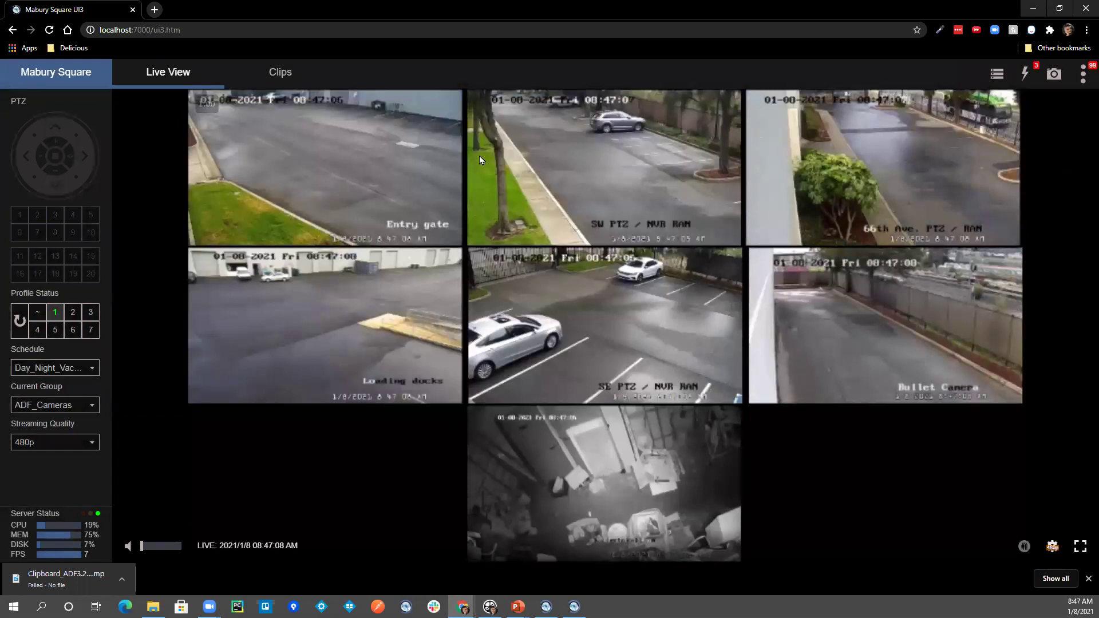
Turn Camera Labels Enabled back on in the UI Settings and return to the live view.
click(1084, 76)
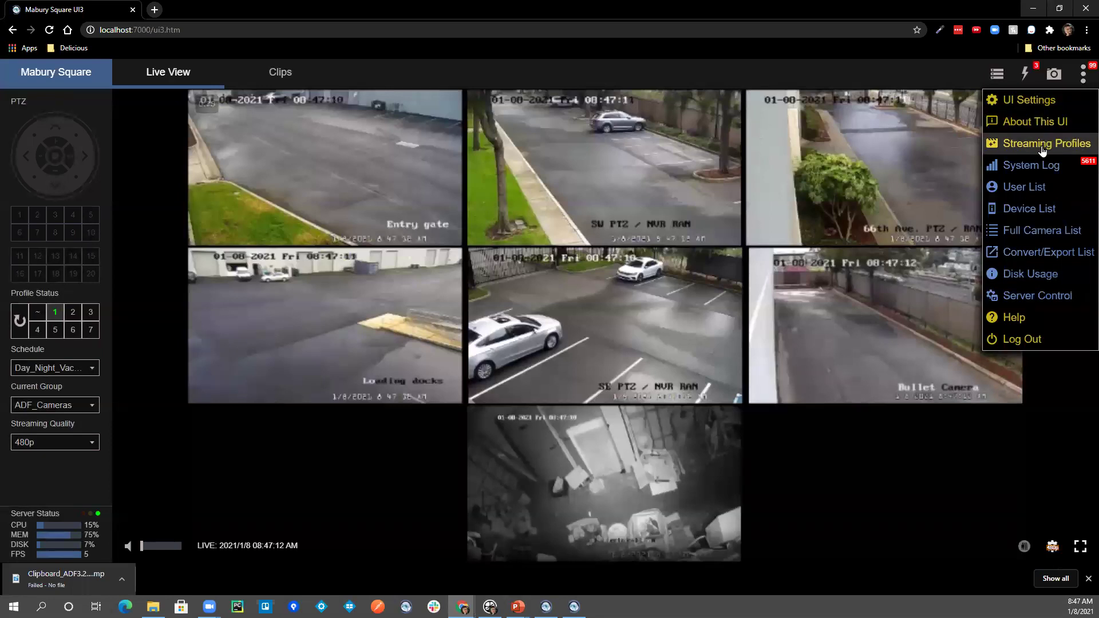
click(1029, 100)
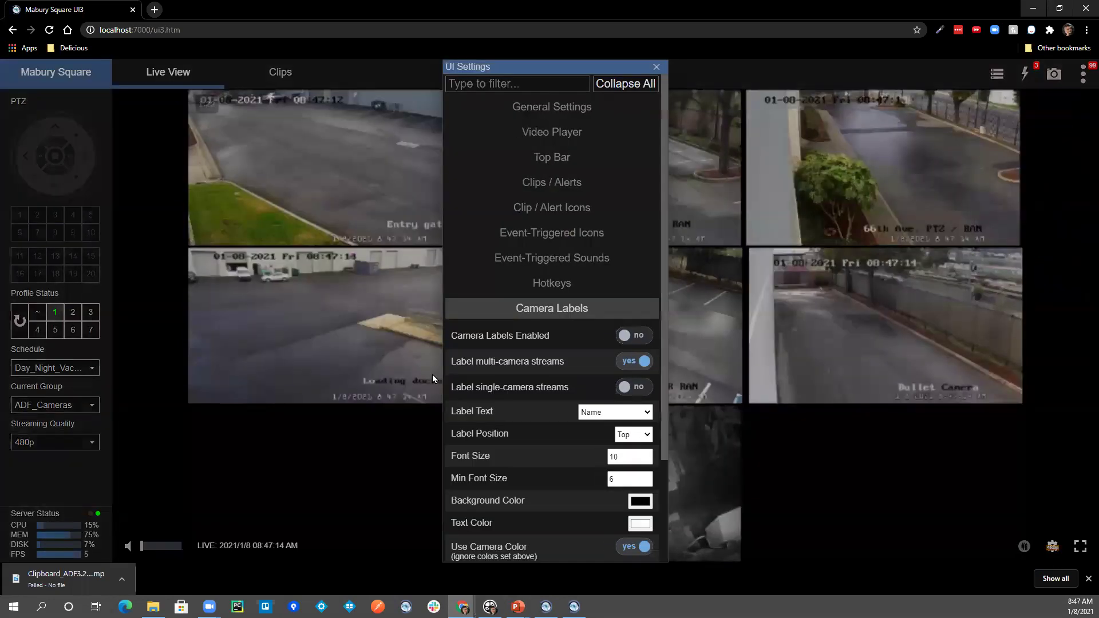
click(634, 335)
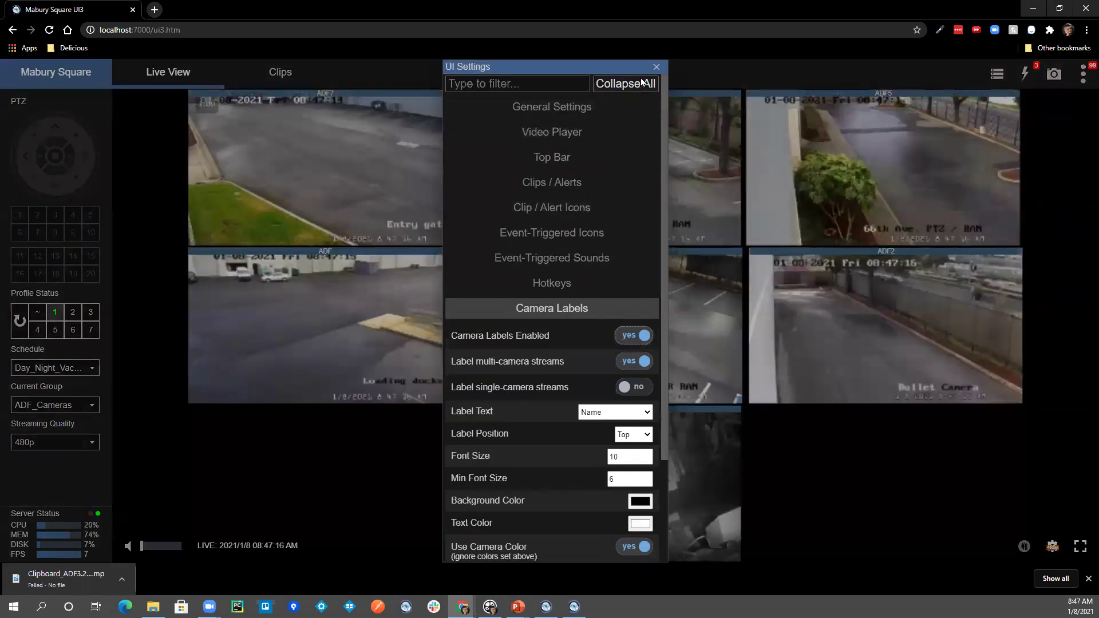
click(657, 67)
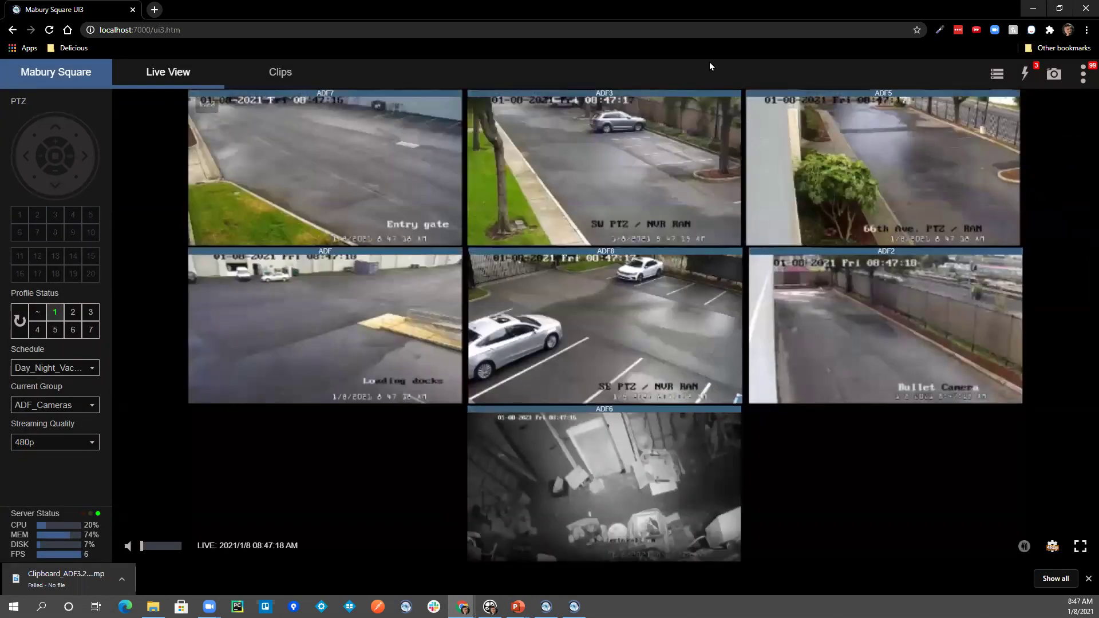
Switch to PowerPoint and advance to the YouTube – Blue Iris Support slide.
key(alt+Tab)
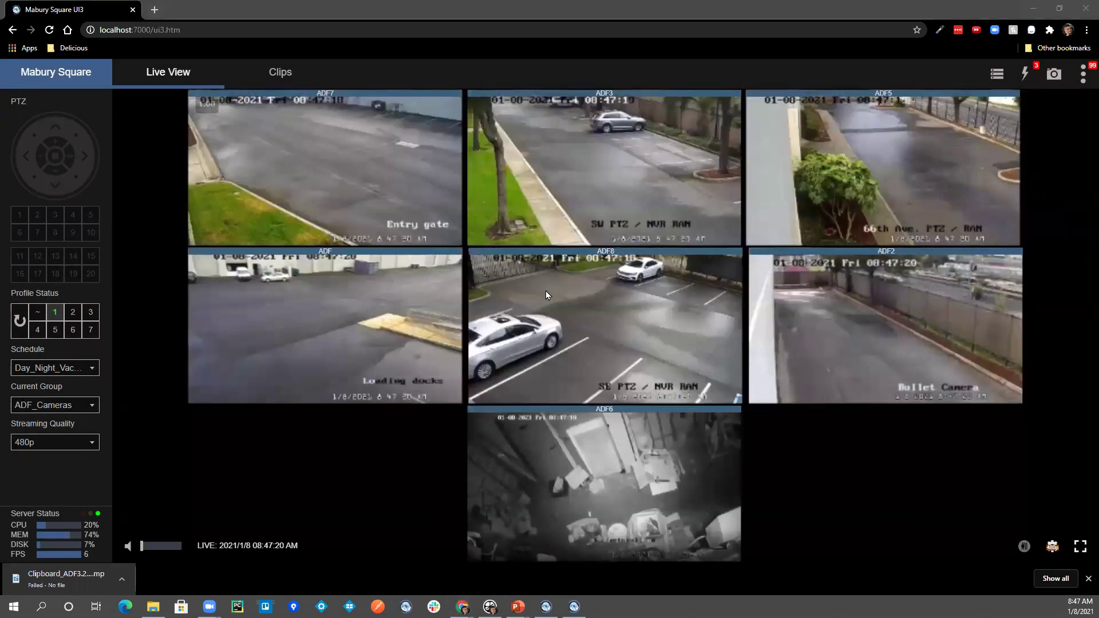
click(566, 300)
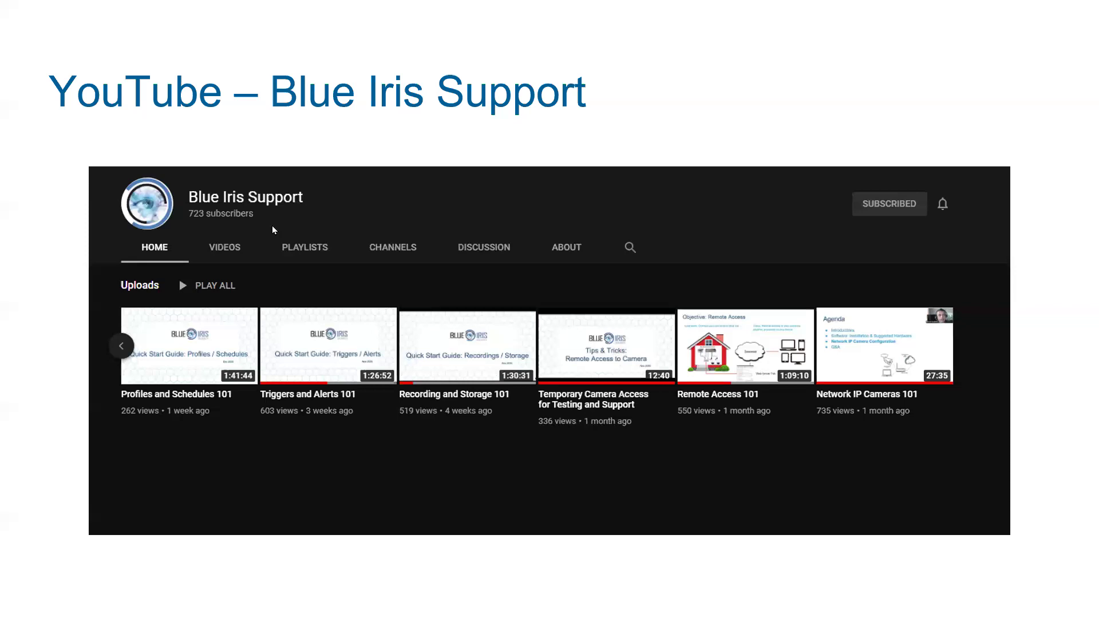
Switch to the Blue Iris console, check for news and updates in its settings, and cancel without installing anything.
key(alt+Tab)
click(82, 10)
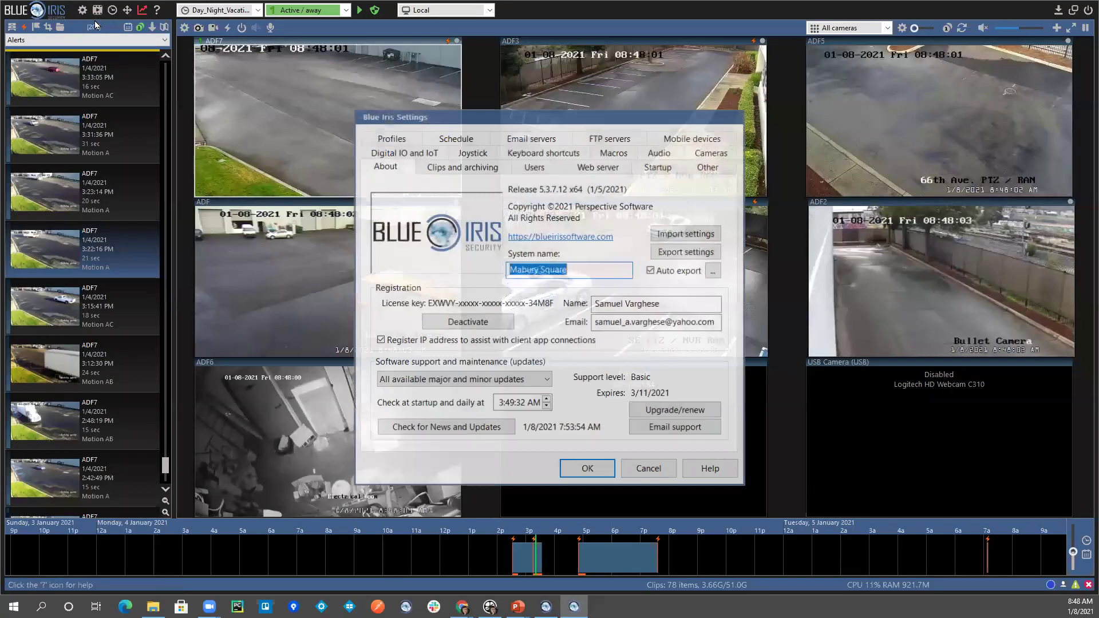
click(460, 434)
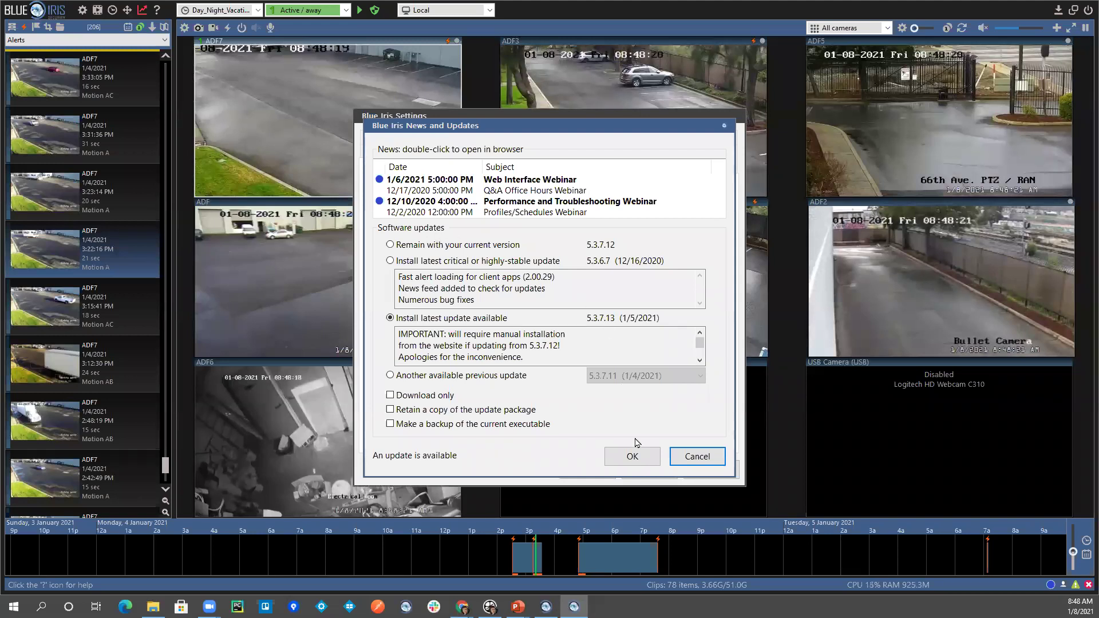
click(700, 456)
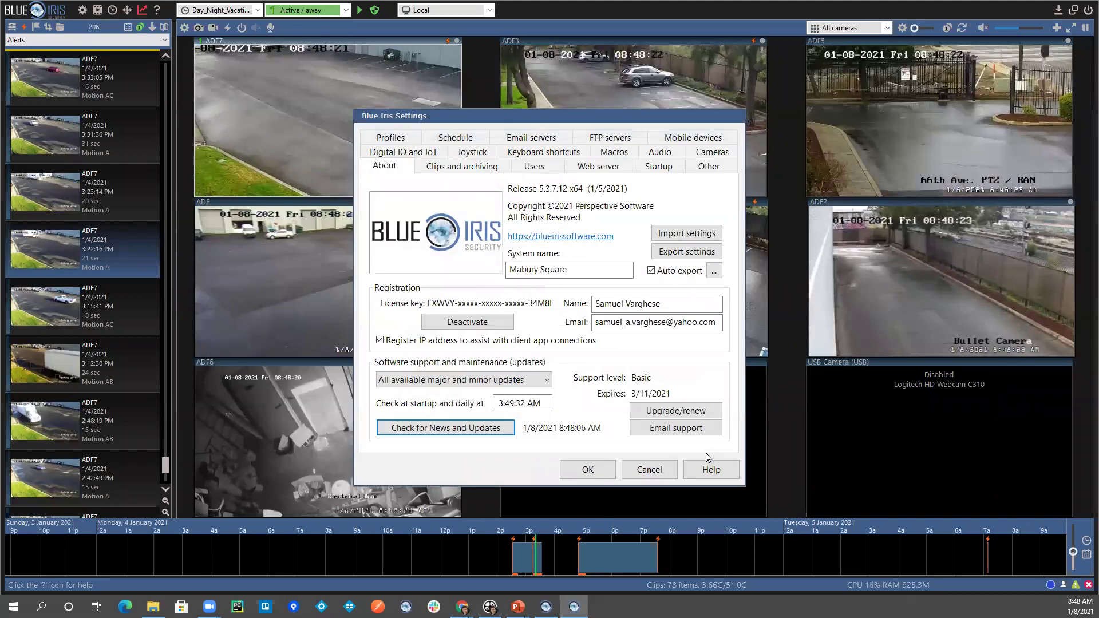
click(649, 470)
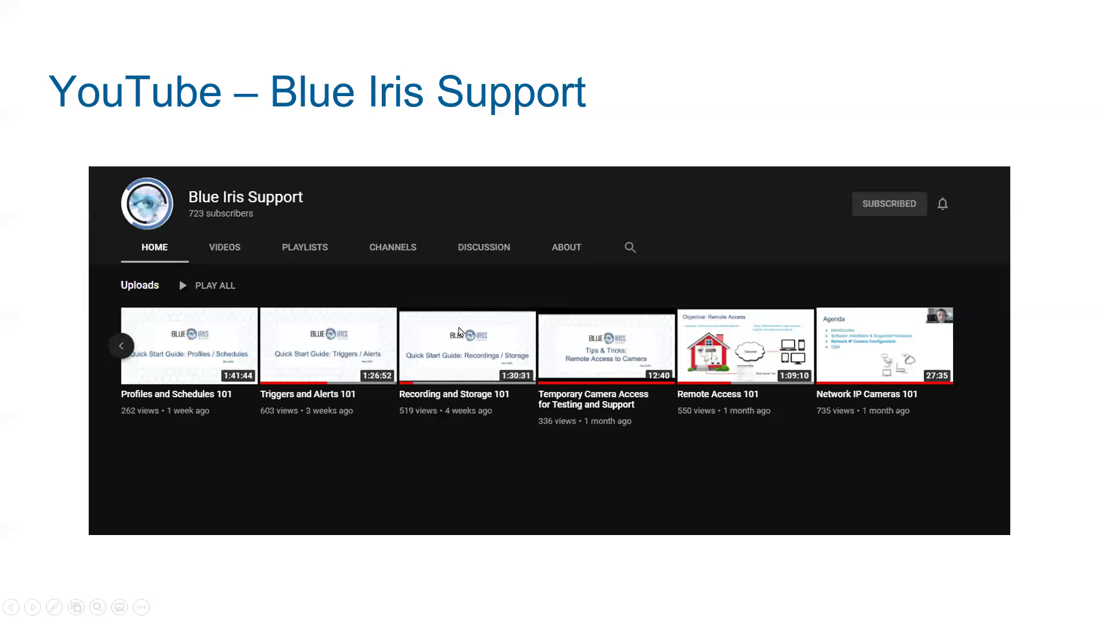
Present the Self Help Resources and Web Interface slides, viewing the official user forum link on the Blue Iris website in between.
click(1044, 424)
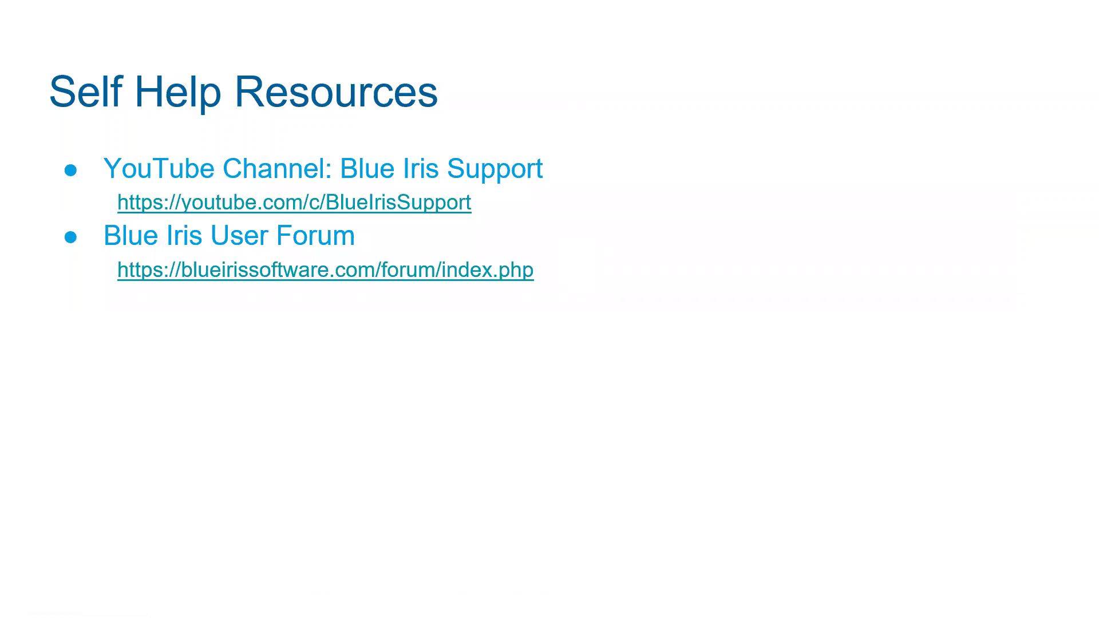
key(alt+Tab)
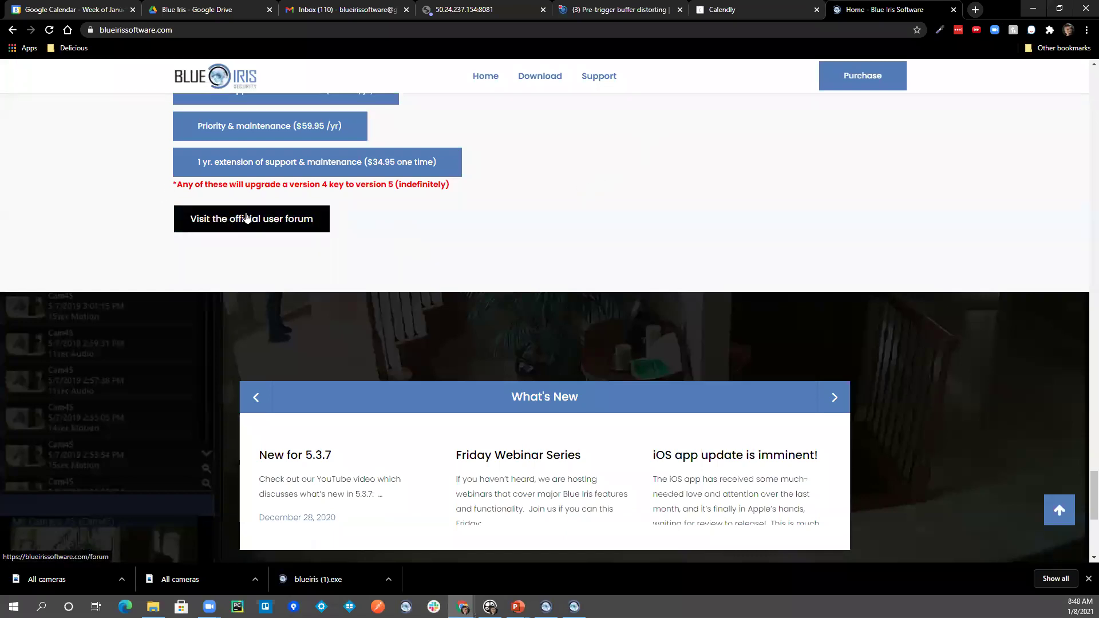
key(alt+Tab)
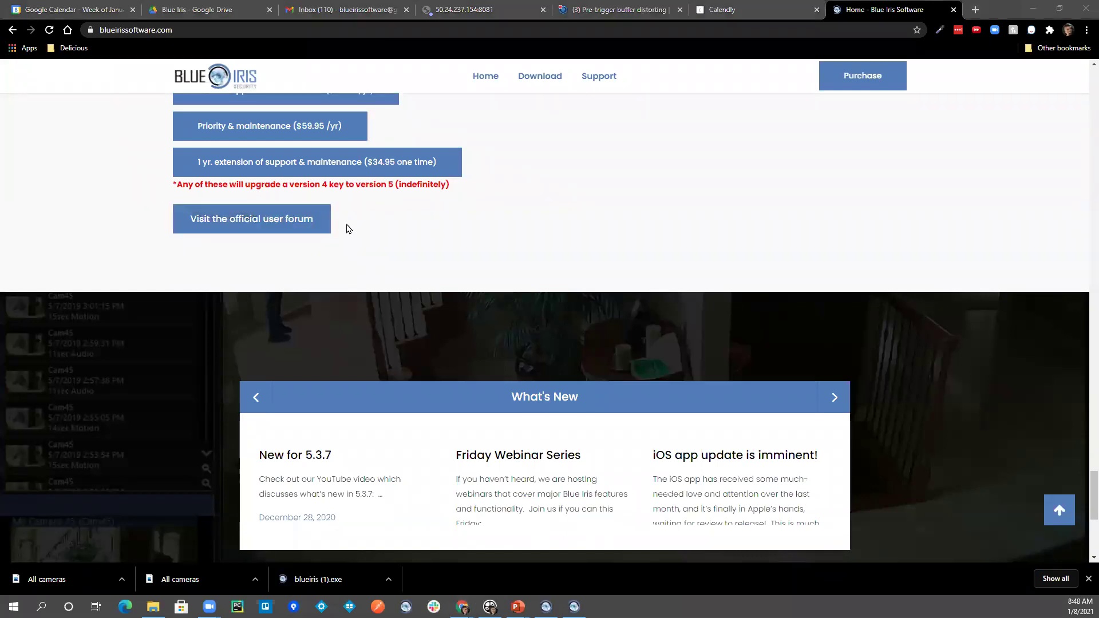
key(alt+Tab)
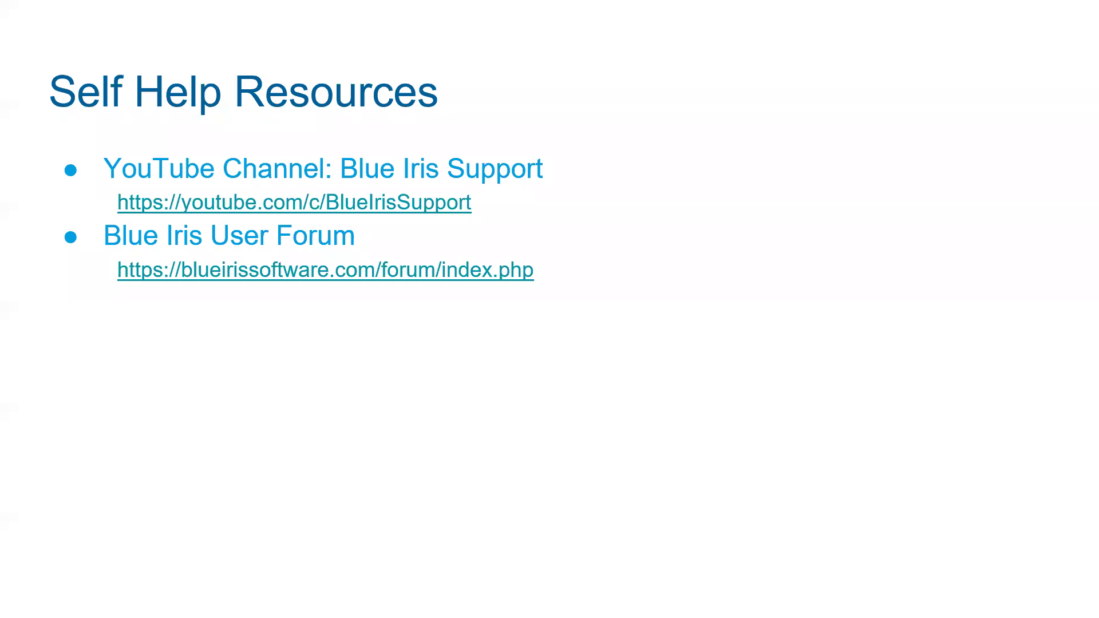
click(651, 212)
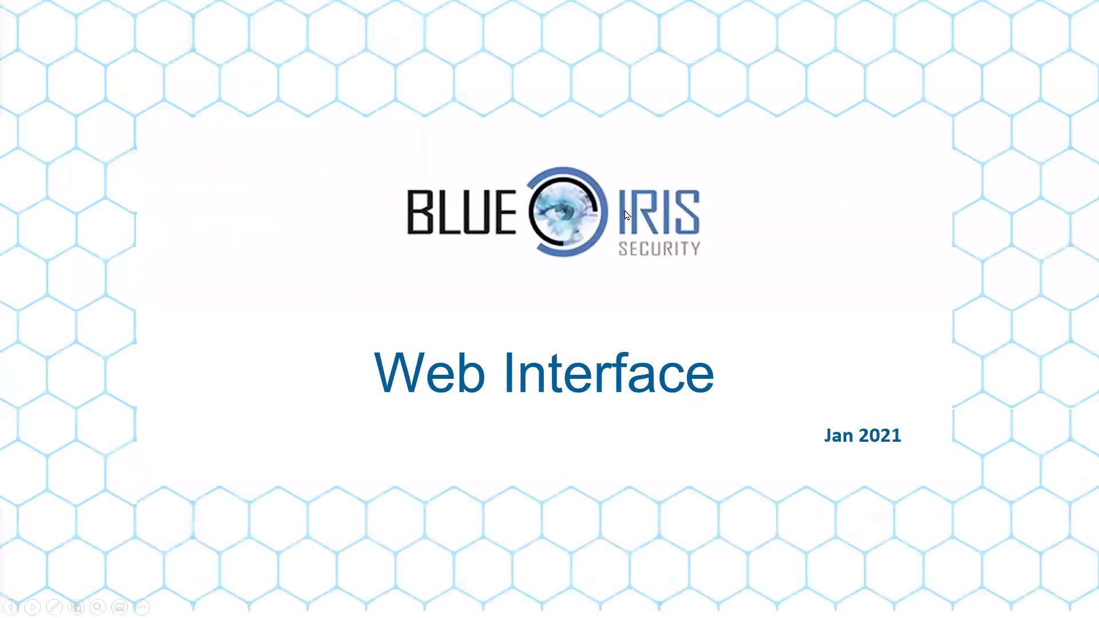
Return to UI3 and filter the clip list to the New folder.
key(alt+Tab)
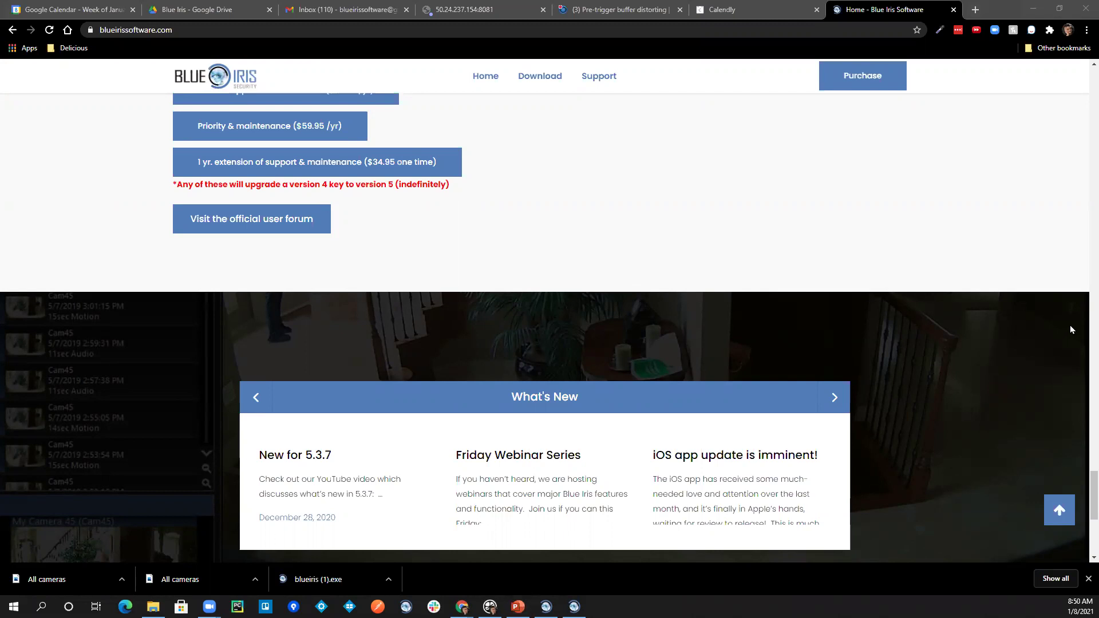
key(alt+Tab)
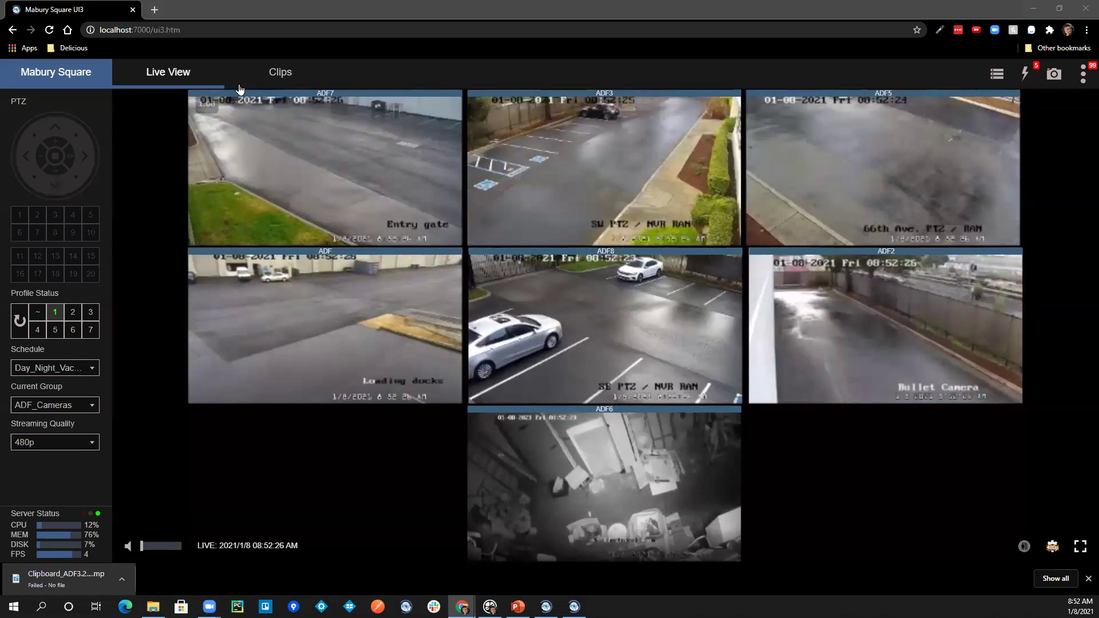
click(283, 73)
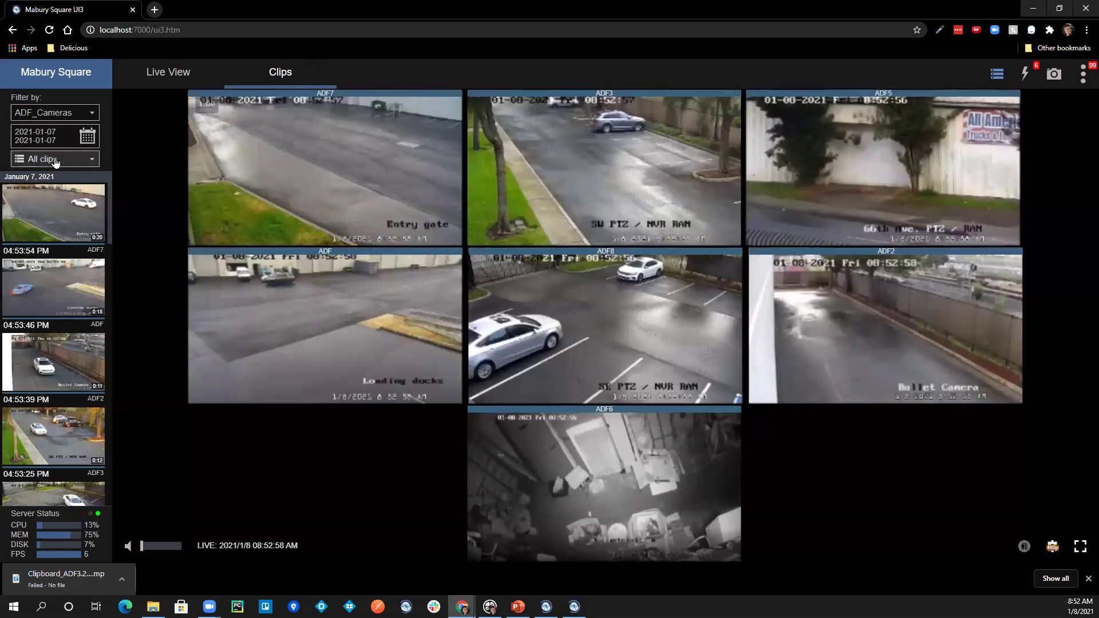
click(55, 160)
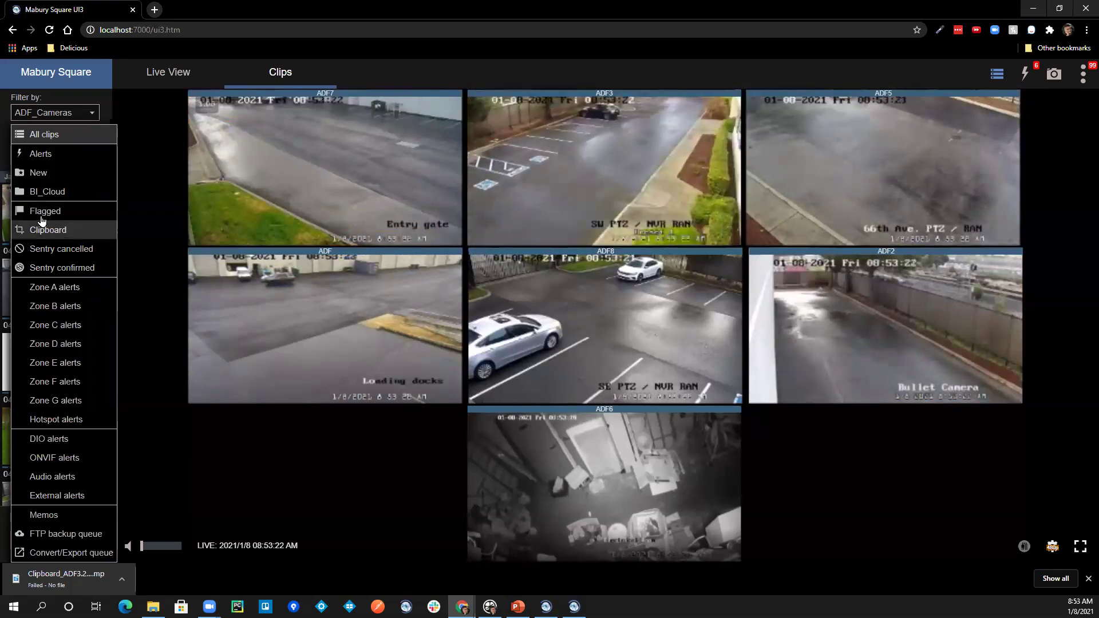
click(56, 179)
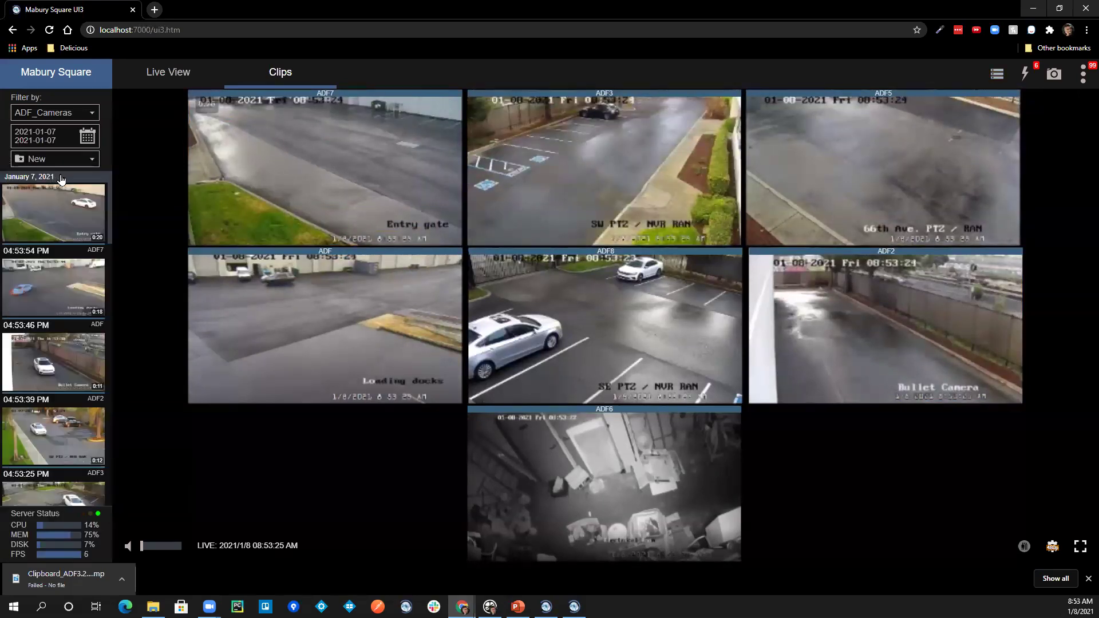
Preview and play the ADF7 clip from 04:53:54 PM, and close it.
mouse_move(56, 214)
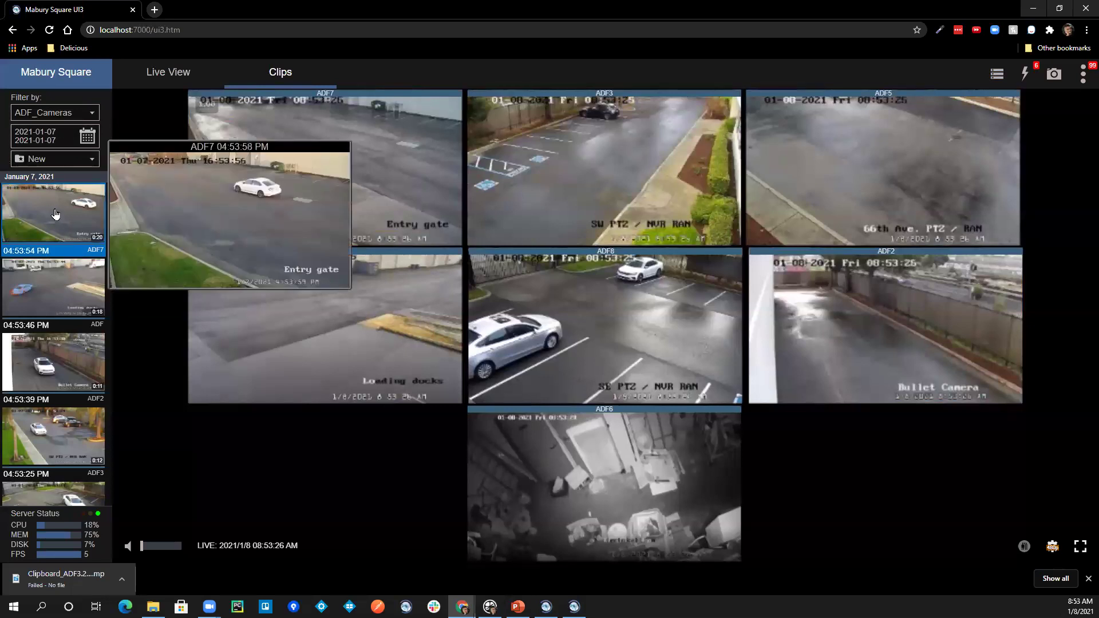
click(56, 214)
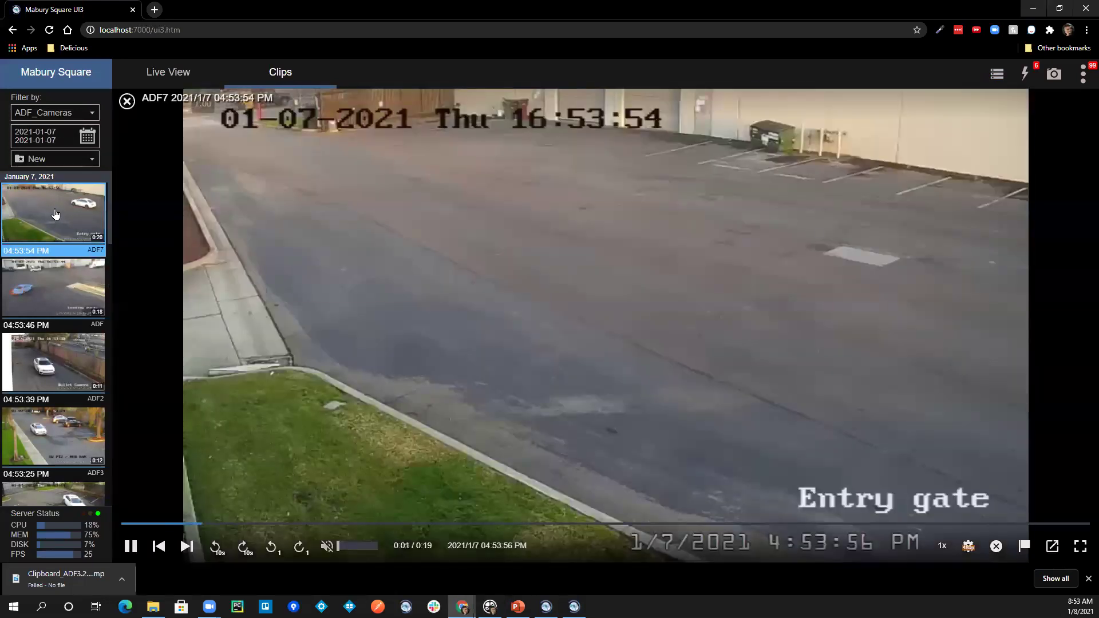
click(127, 102)
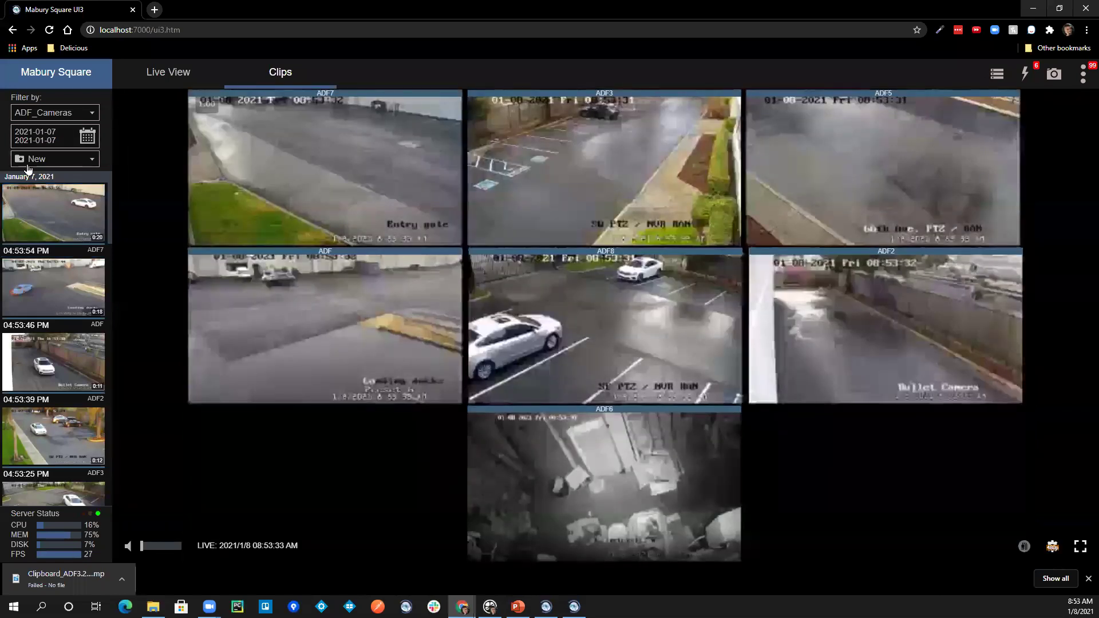
Preview the ADF7 and ADF clips in the list, and play and close the ADF2 clip from 04:53:39 PM.
mouse_move(44, 222)
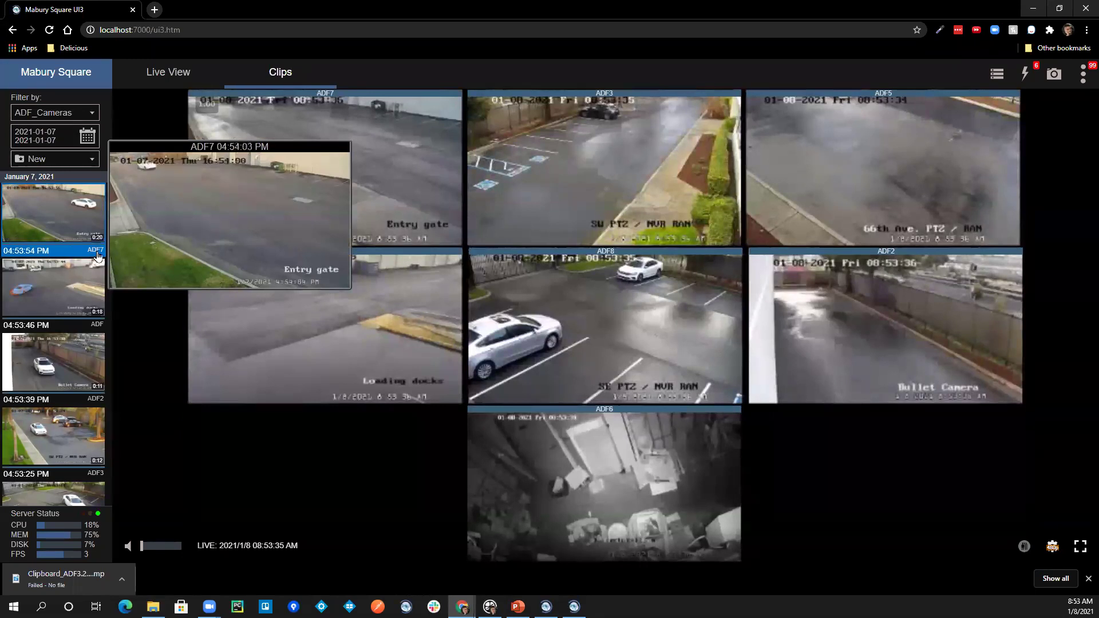
mouse_move(84, 314)
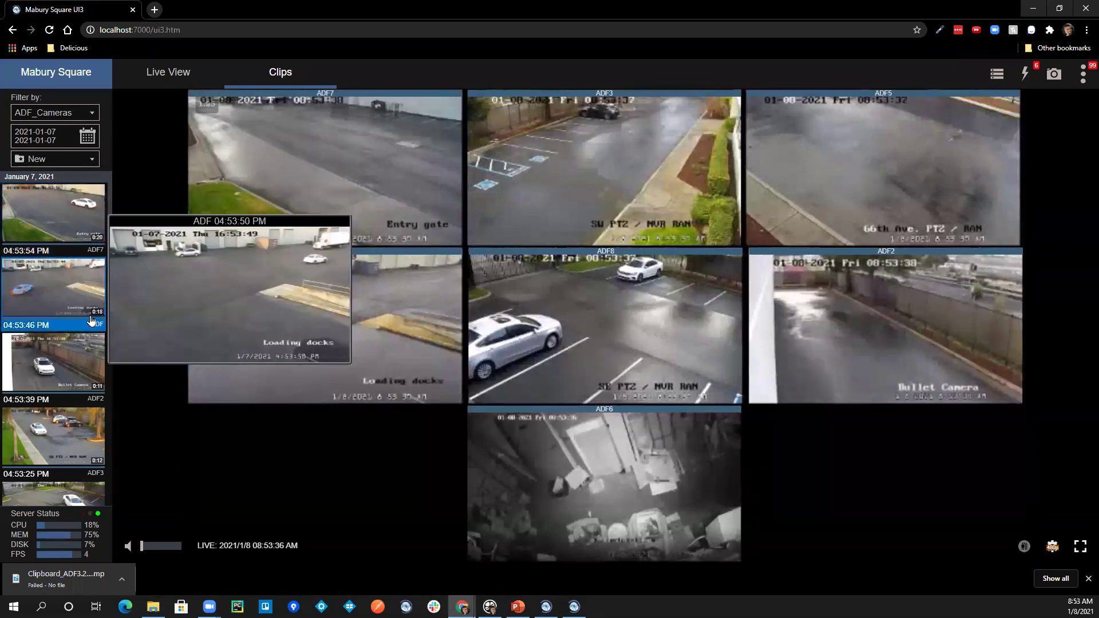
mouse_move(59, 362)
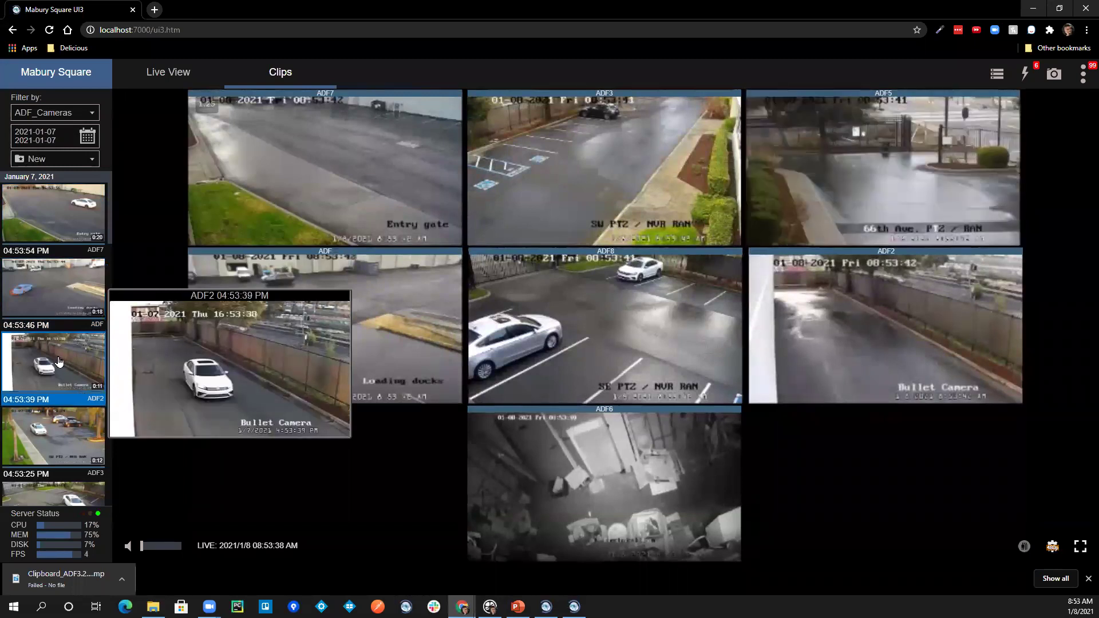
click(58, 361)
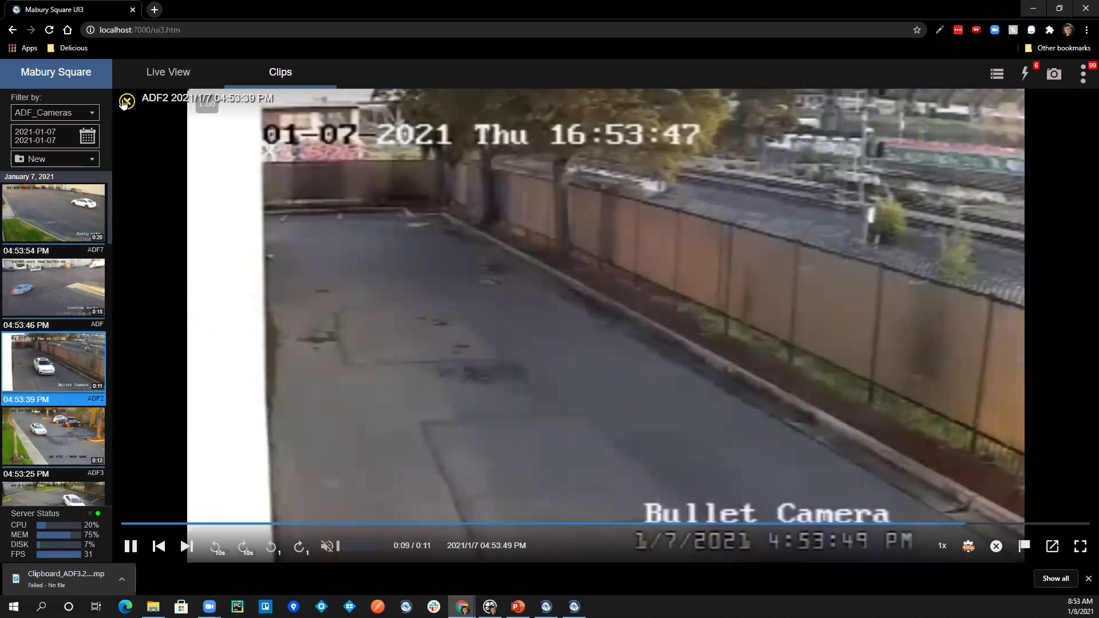
click(124, 101)
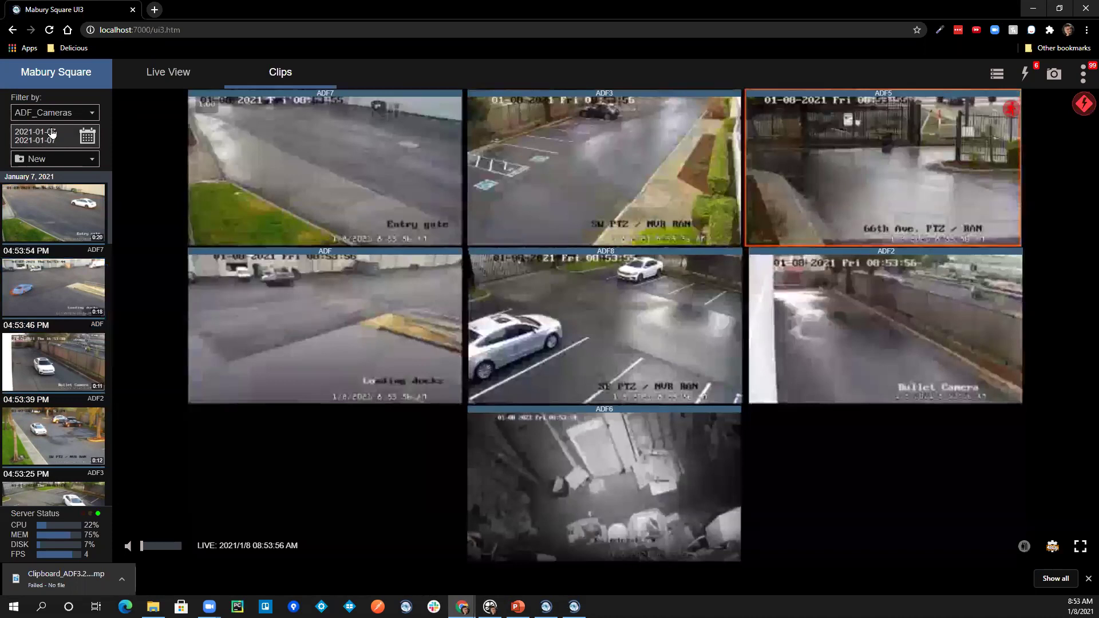
Set the start date of the clip filter to January 5, 2021.
click(53, 133)
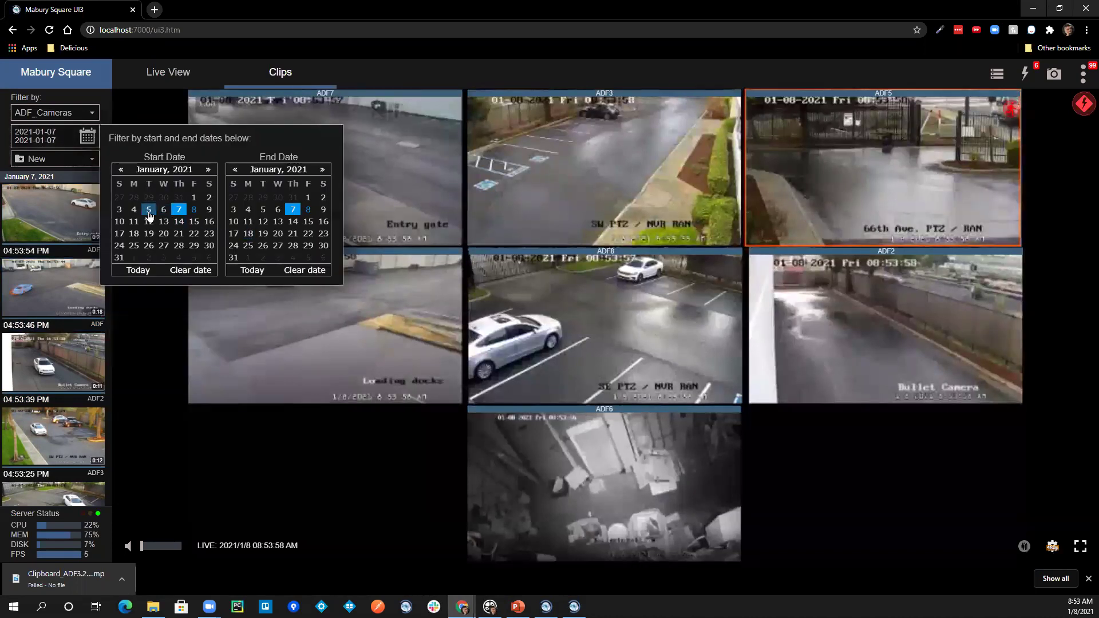
click(148, 210)
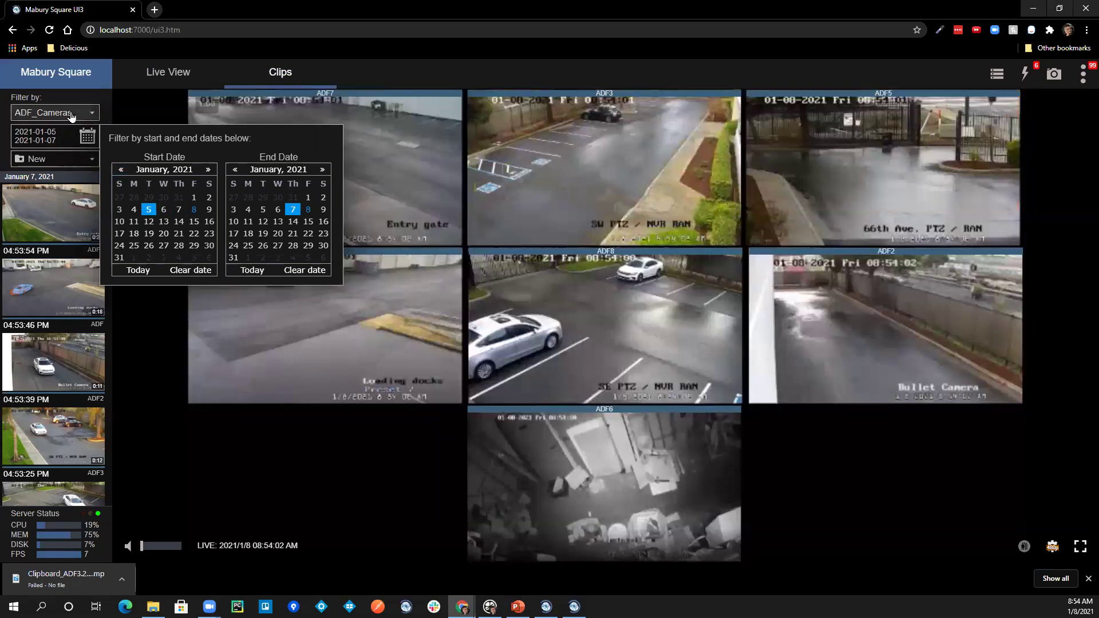
click(60, 238)
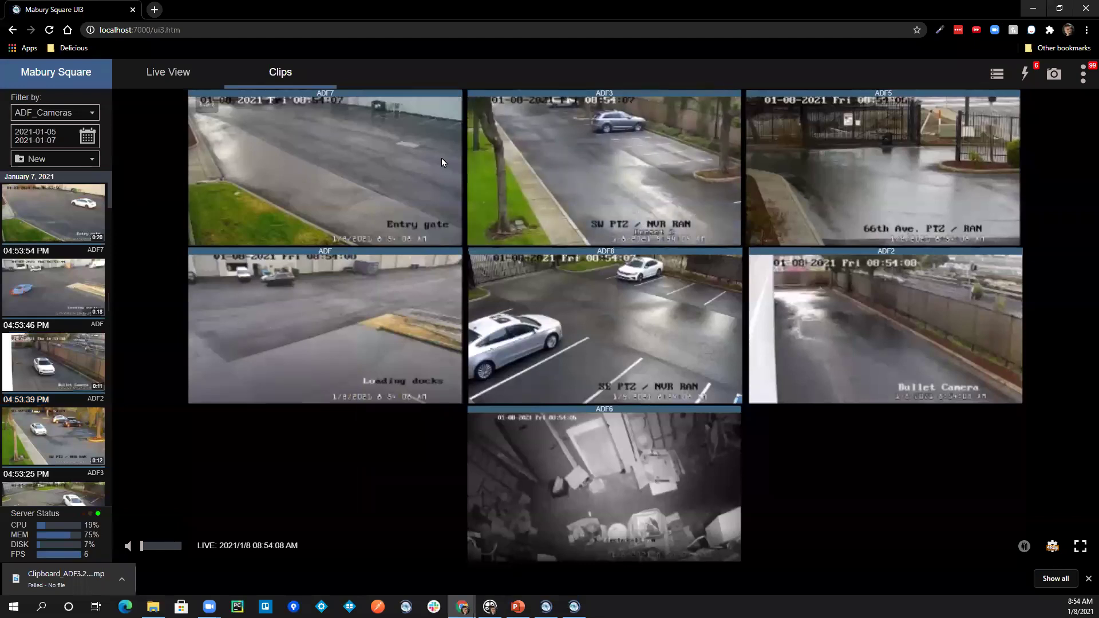
Show only the ADF7 camera and set the clip filter's end date to January 5, 2021.
double_click(280, 151)
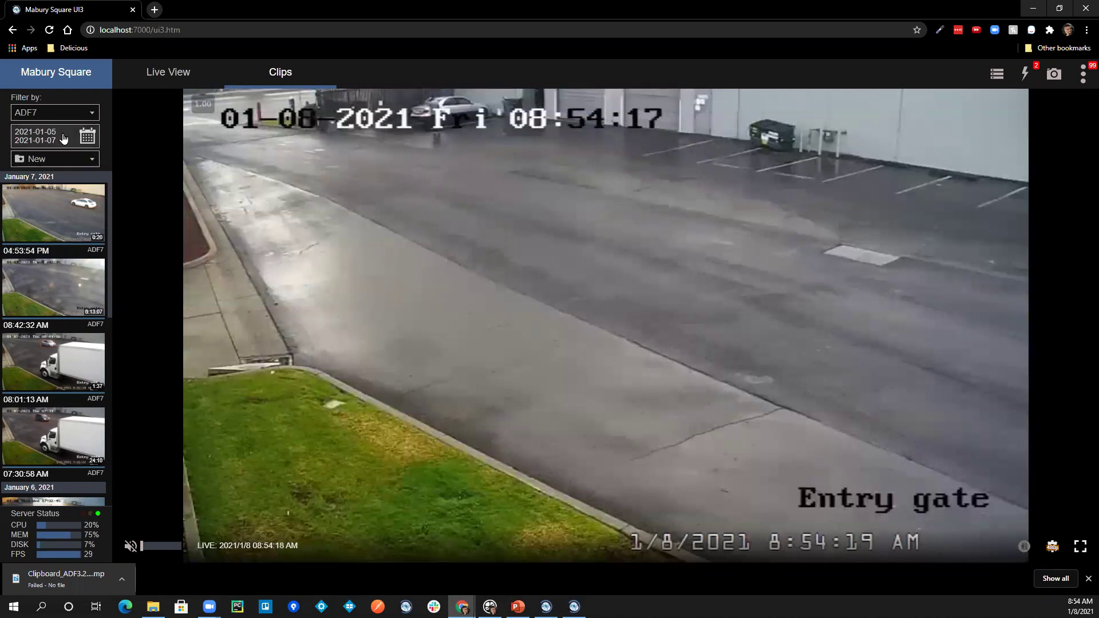
click(61, 138)
click(263, 209)
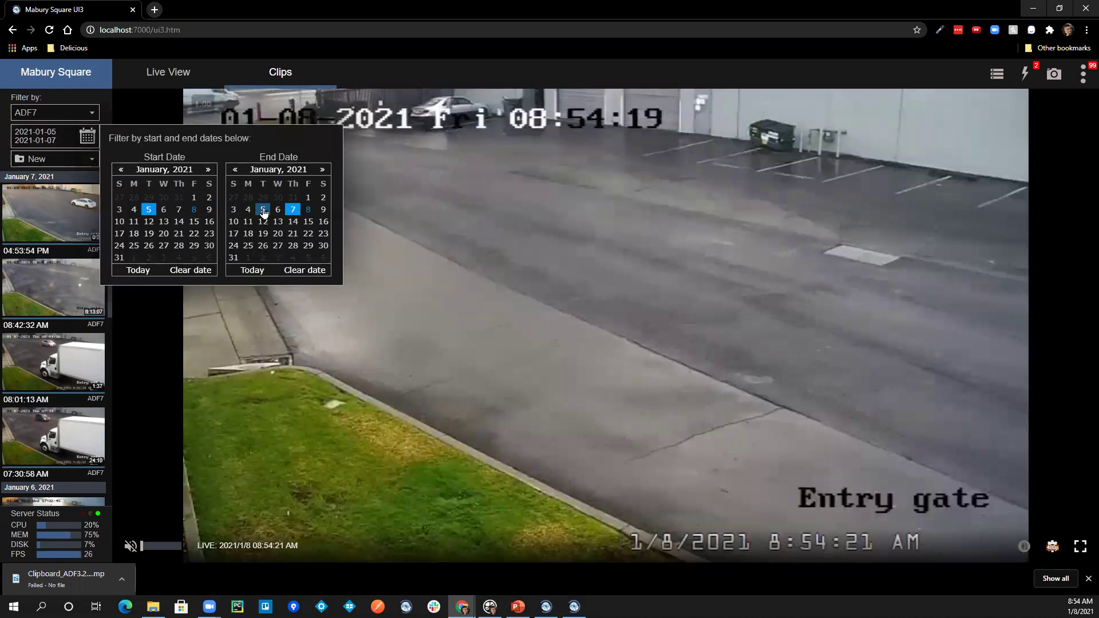
click(49, 140)
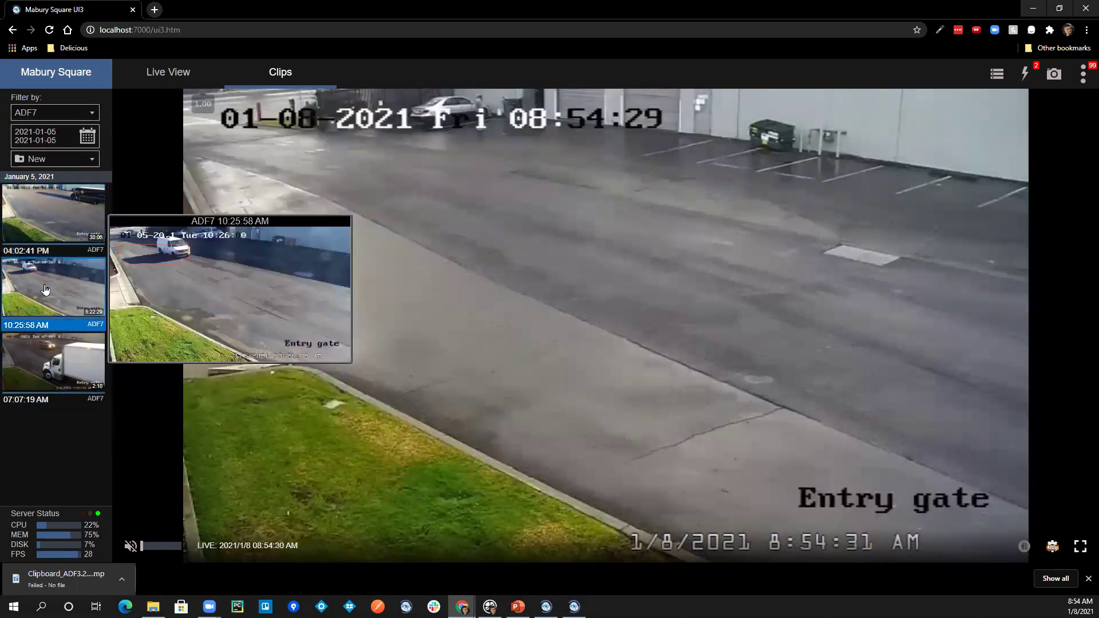
Play the ADF7 clips from 07:07:19 AM and 10:25:58 AM, preview the 04:02:41 PM clip, and close playback.
click(41, 366)
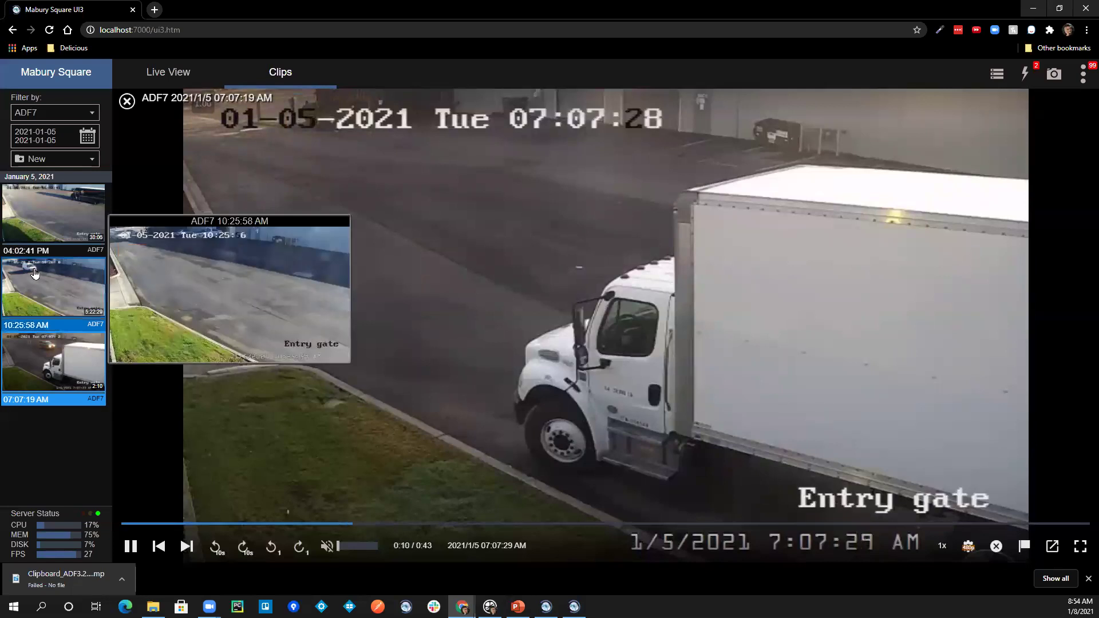
click(174, 314)
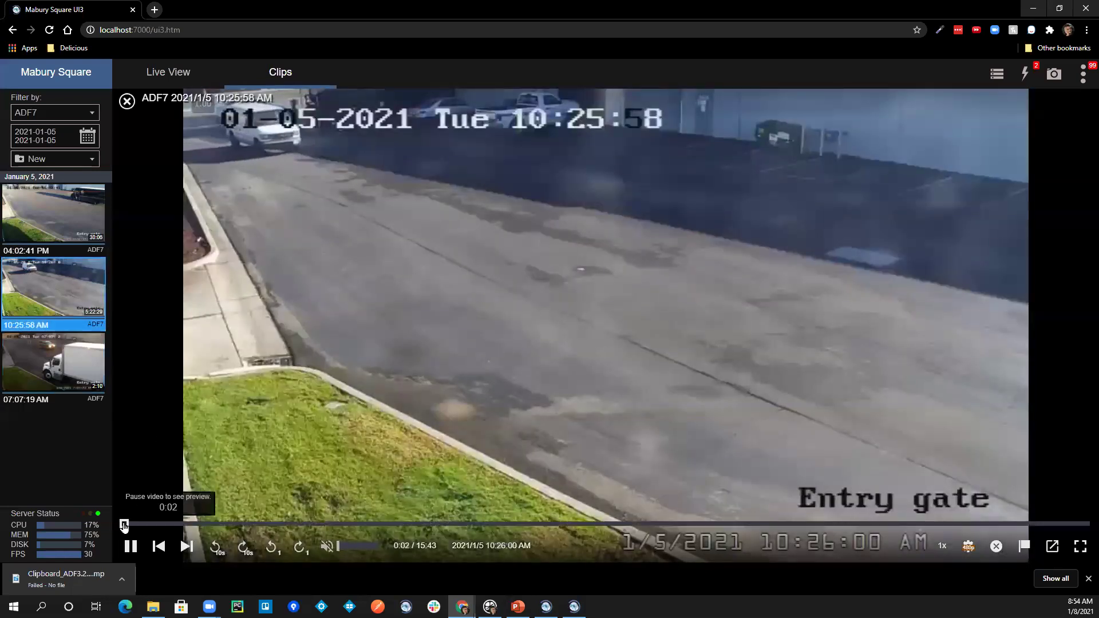
mouse_move(31, 217)
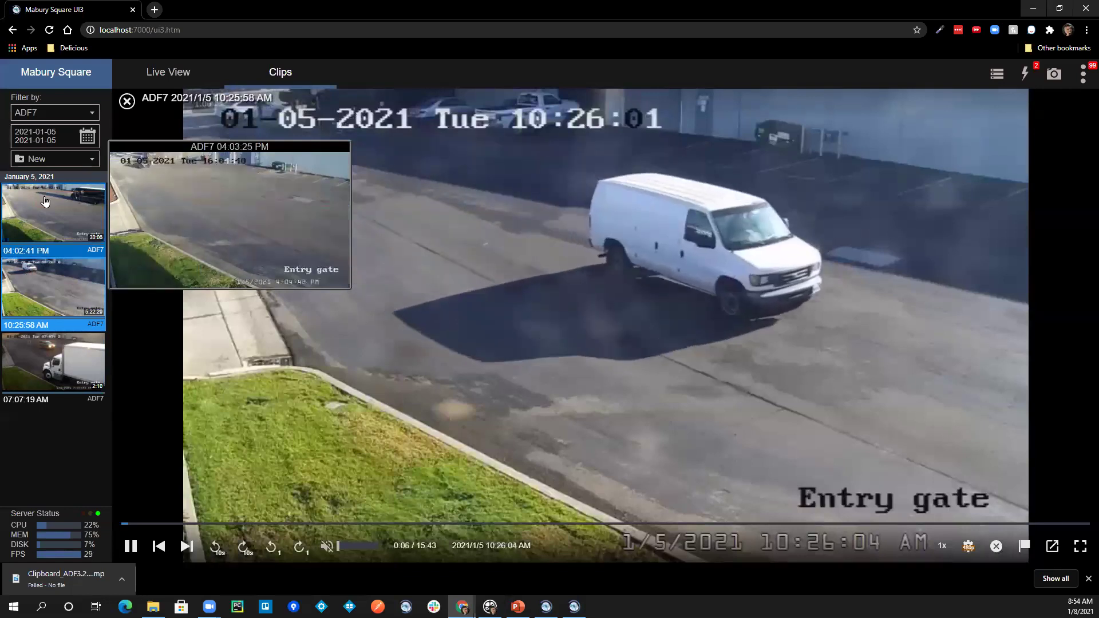
click(126, 102)
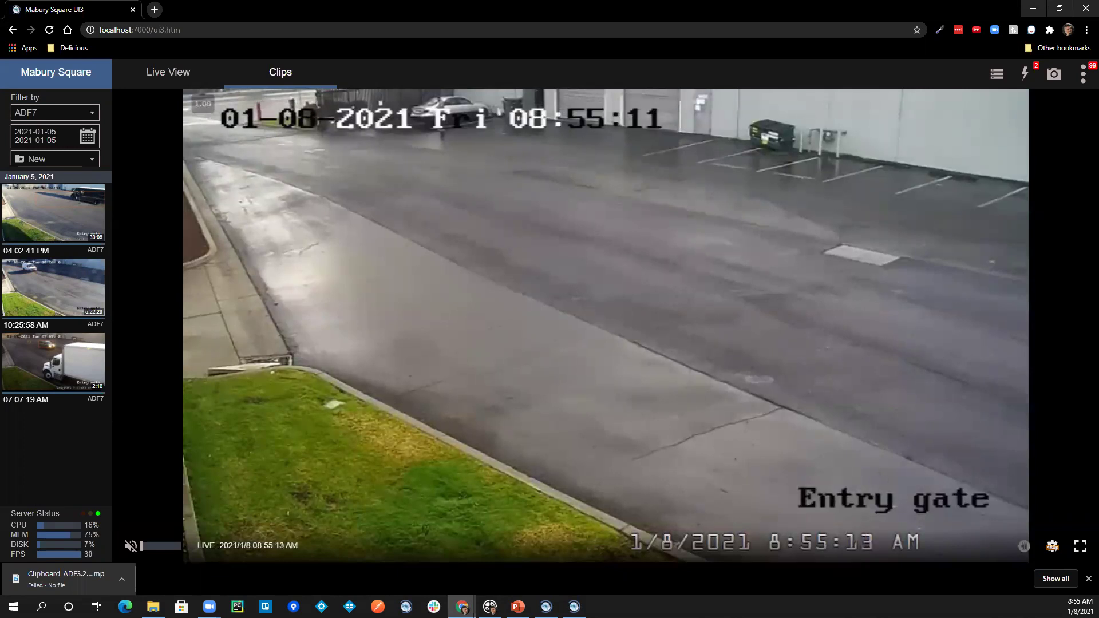
Return from the single ADF7 camera to the ADF_Cameras group view.
key(alt+Tab)
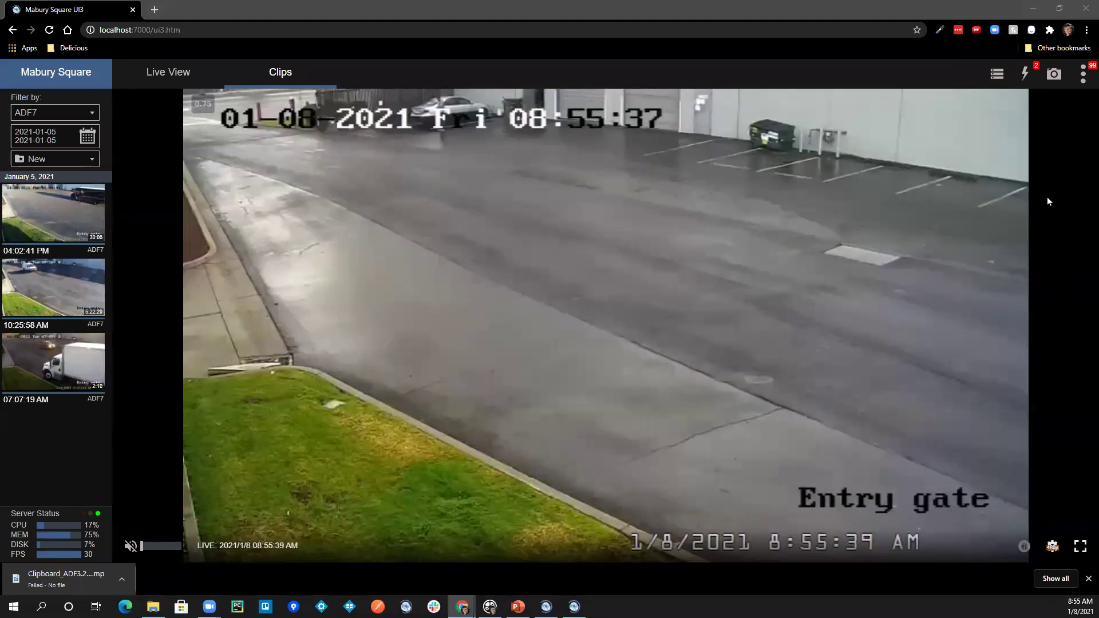
click(1062, 193)
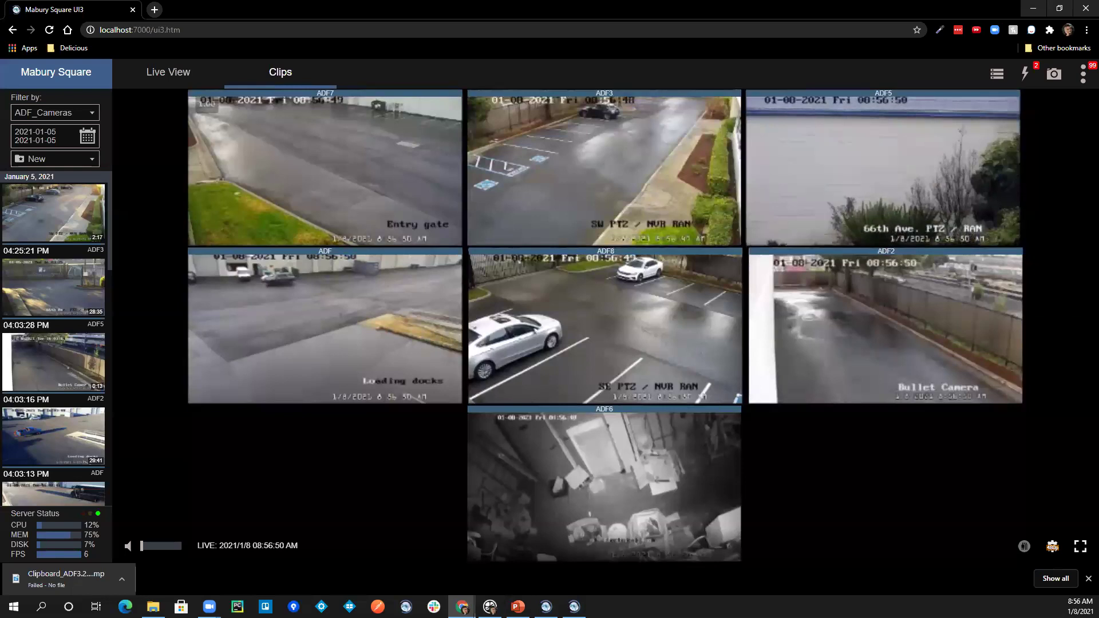
click(1011, 108)
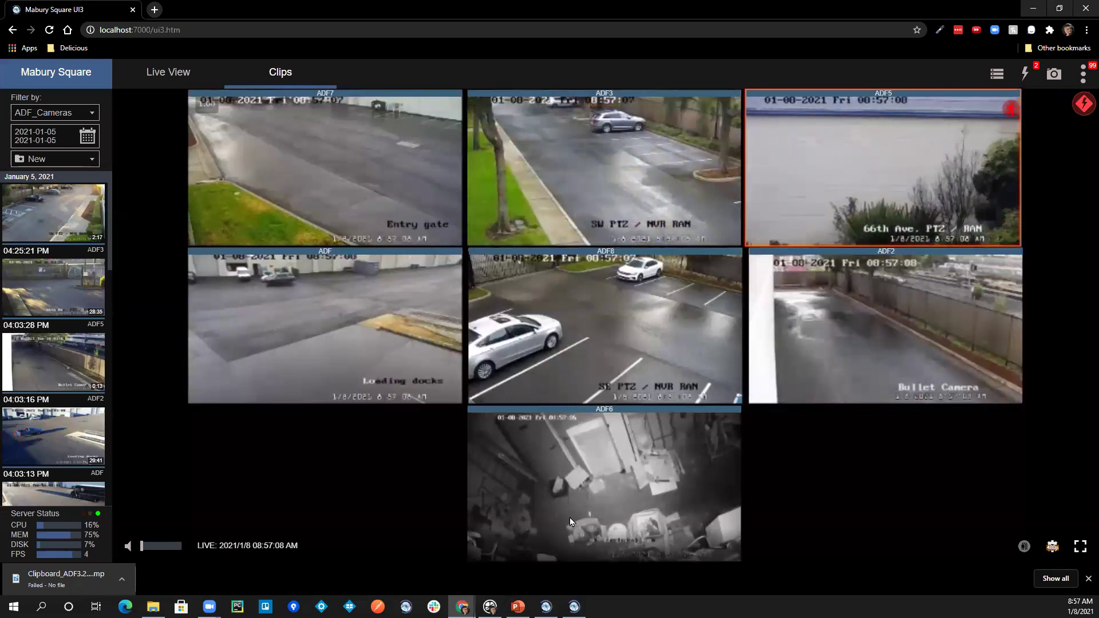
Switch to the browser window with the Blue Iris website and open youtube.com in a new tab.
mouse_move(462, 605)
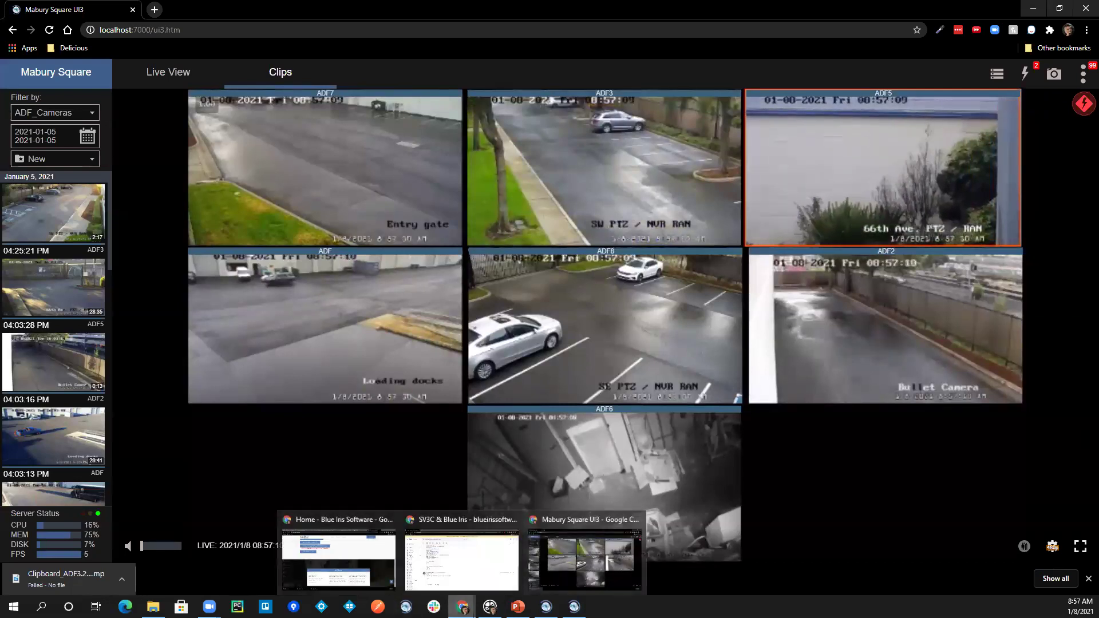
click(361, 567)
click(975, 9)
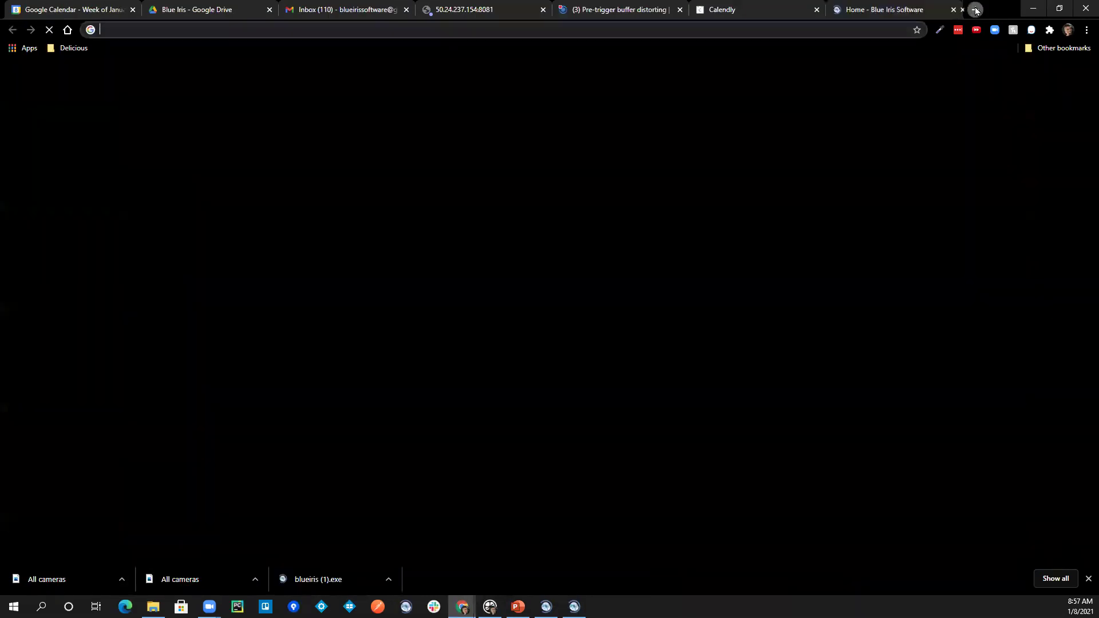
click(773, 29)
text(youtube.com)
key(Return)
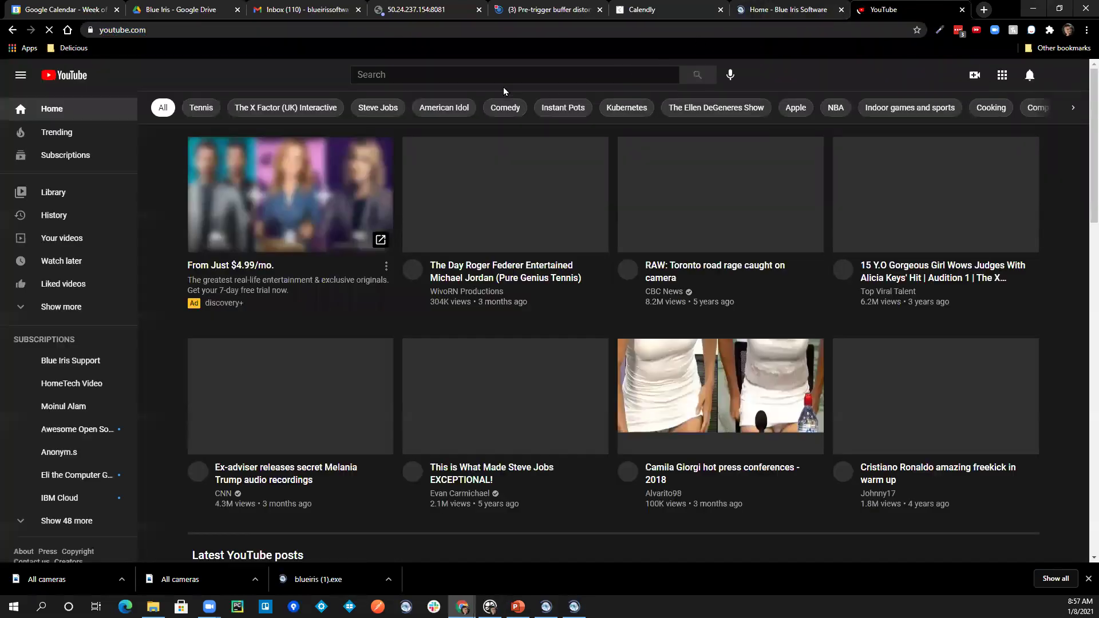
Search YouTube for "blue iris support" and open the Blue Iris Support channel.
click(506, 73)
text(b)
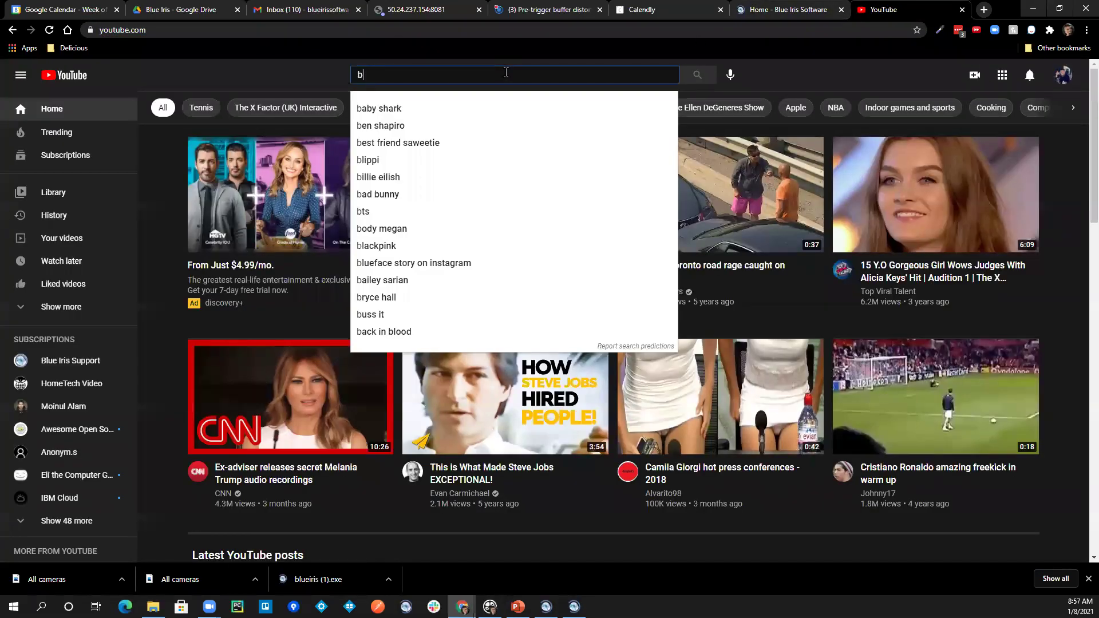
text(lue iris)
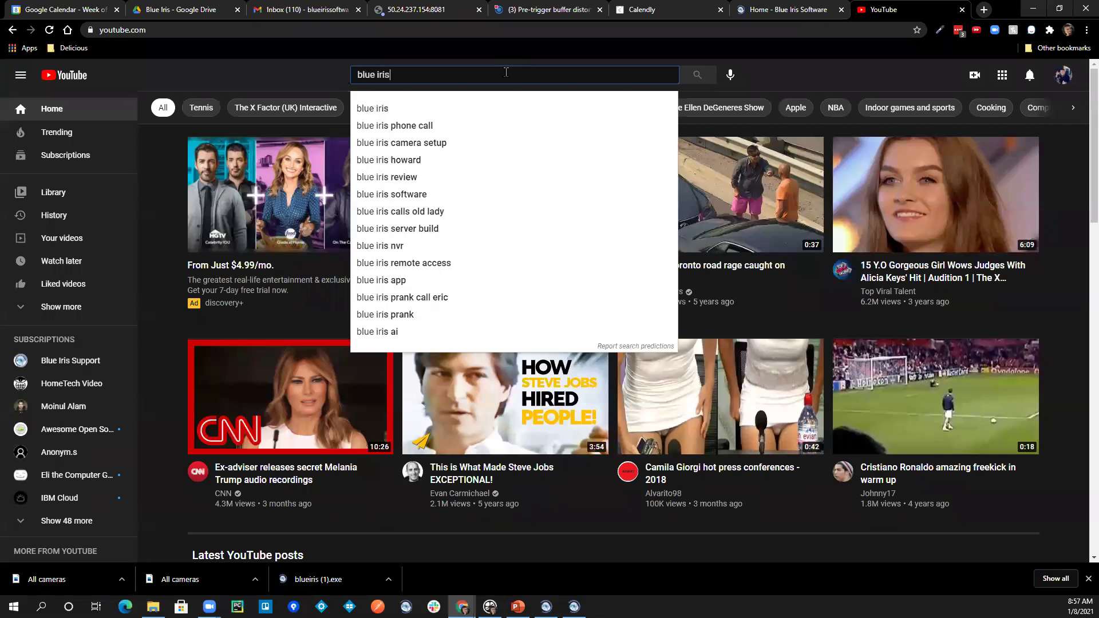
text( support)
key(Return)
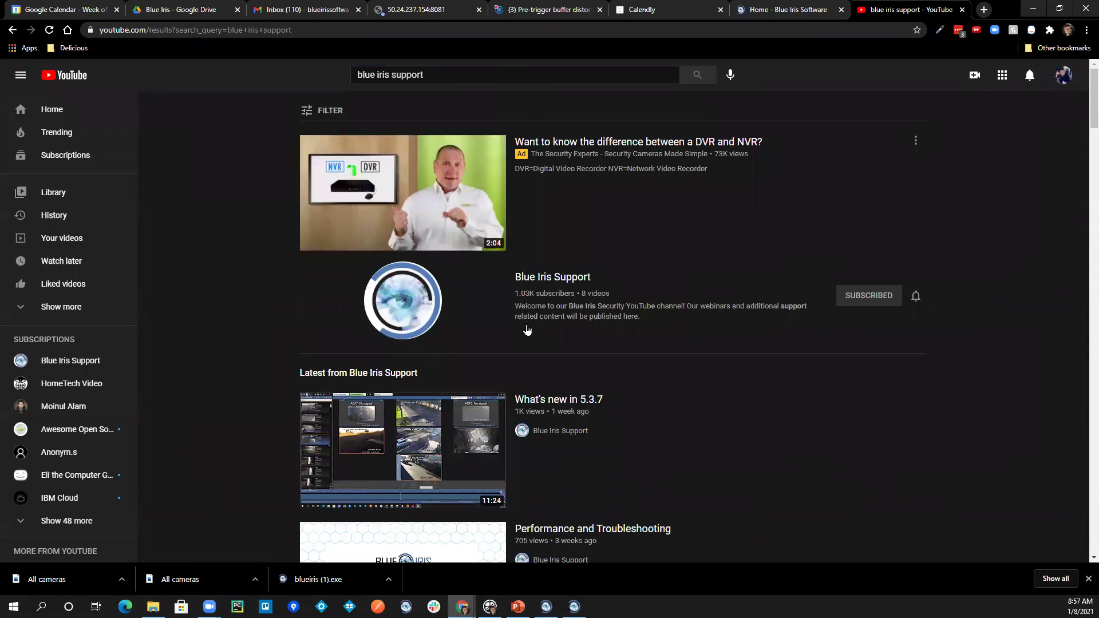
click(551, 277)
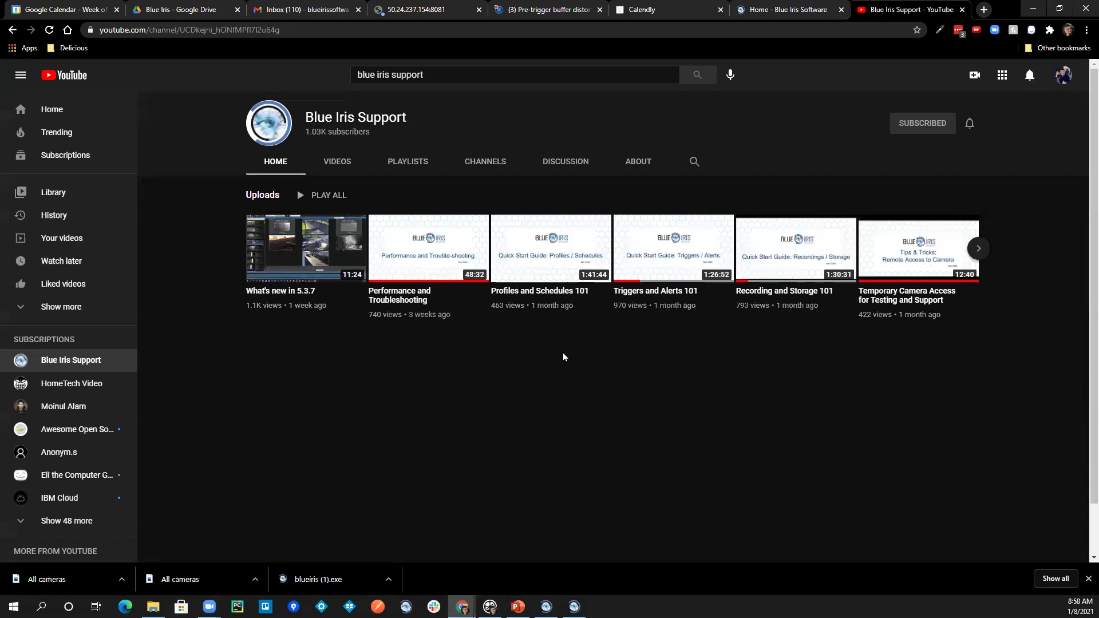
Search Google for "blue iris" in a new tab and look through the results for videos, stores and apps.
mouse_move(764, 292)
key(ctrl+t)
click(756, 31)
text(b;)
key(BackSpace)
text(l)
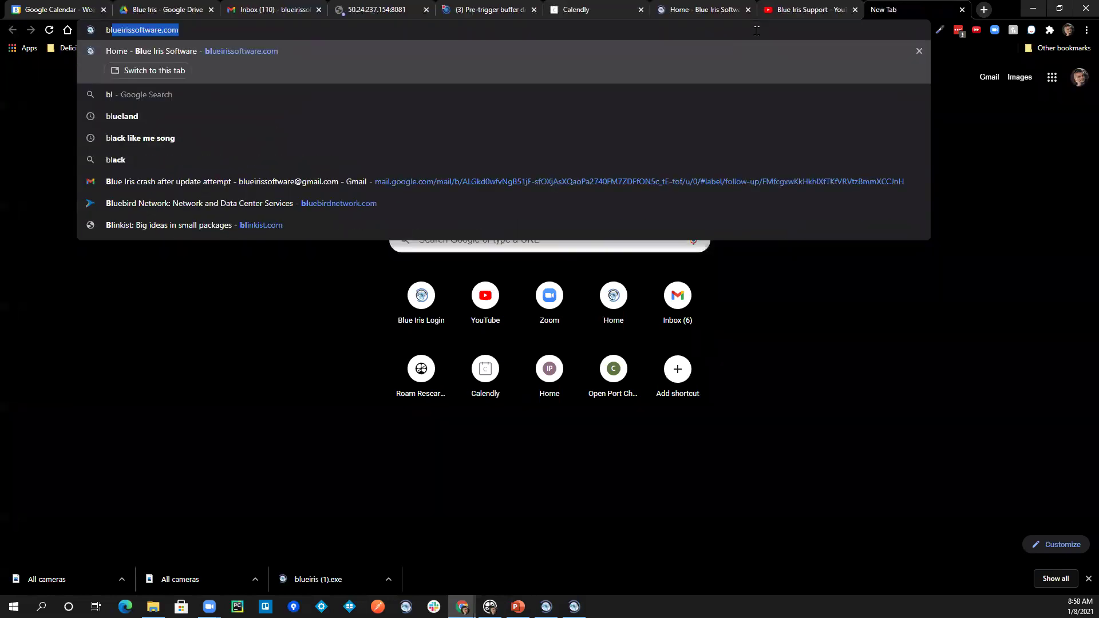
text(ue iris)
key(Return)
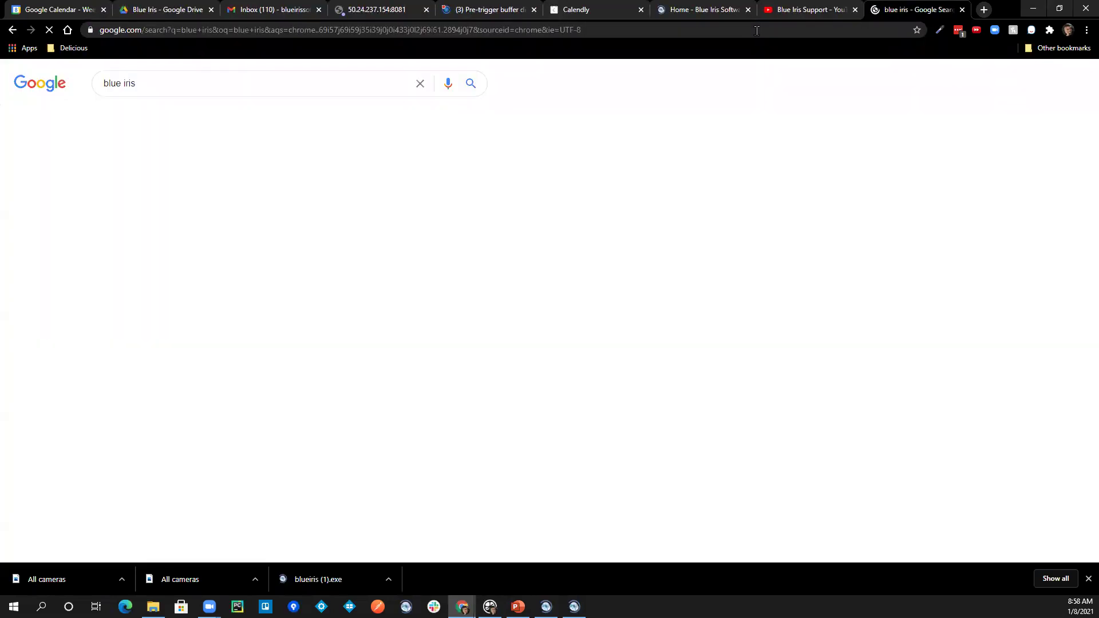
scroll(478, 238, down, 6)
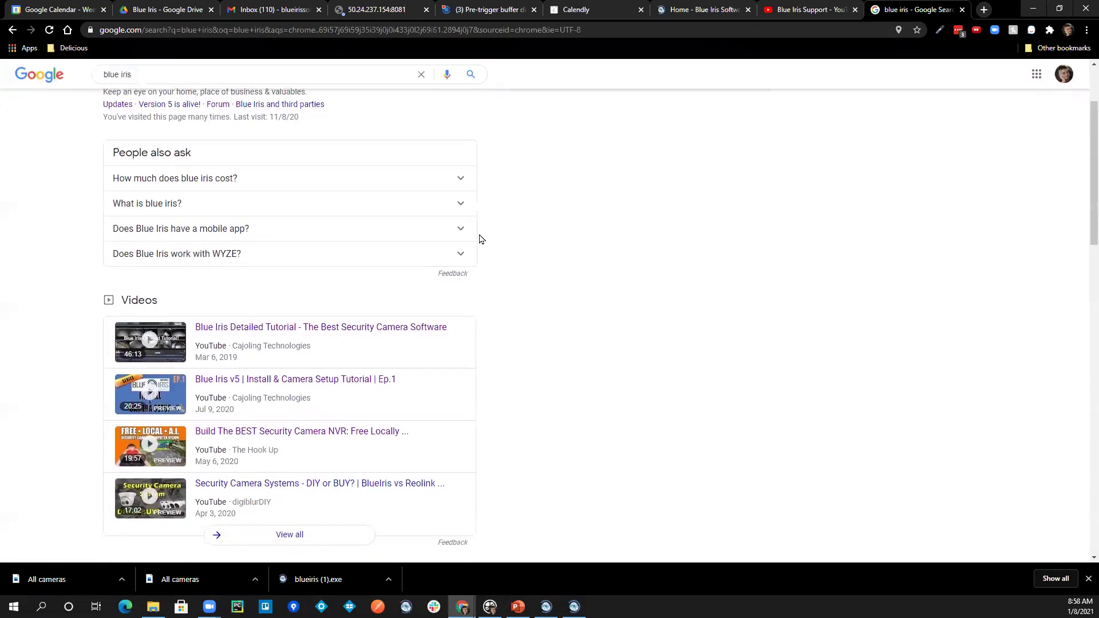
scroll(392, 251, down, 3)
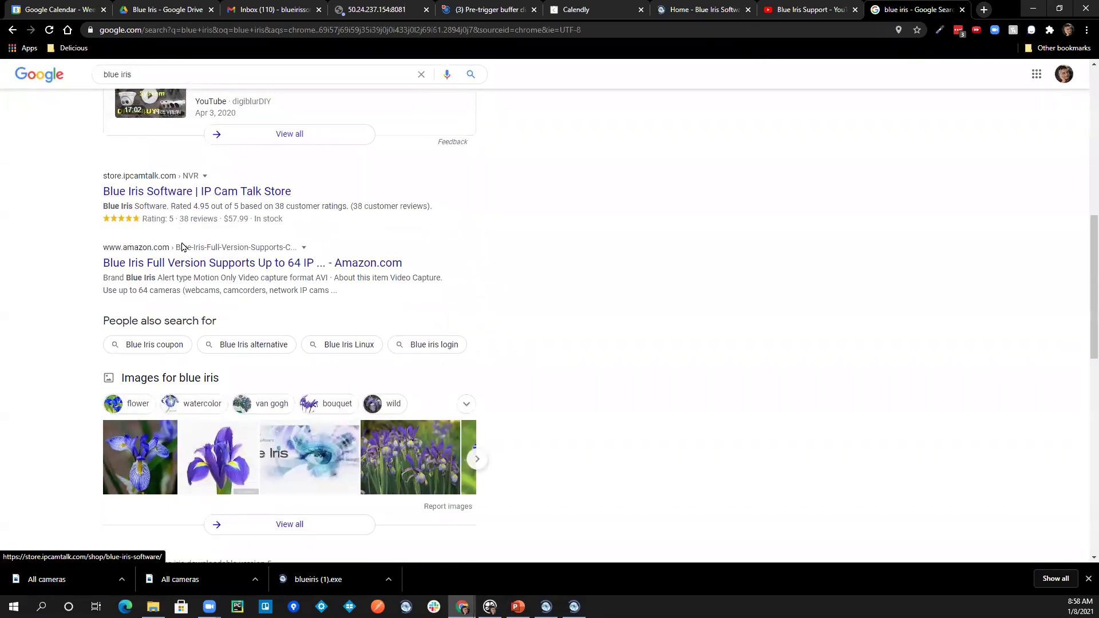
scroll(182, 263, down, 1)
scroll(182, 263, down, 7)
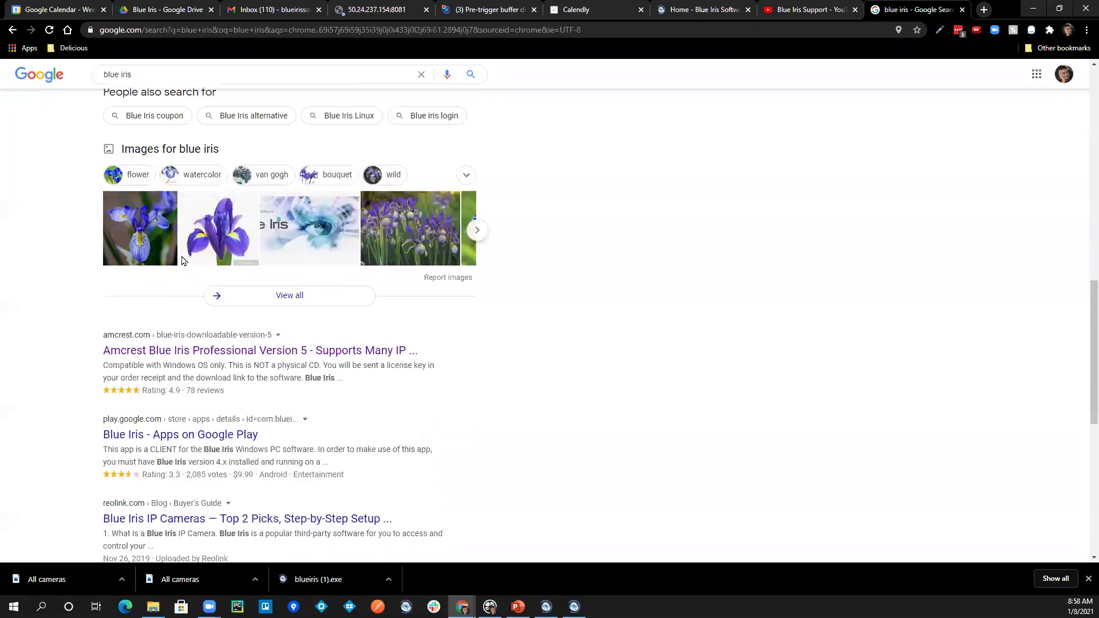
scroll(182, 261, down, 1)
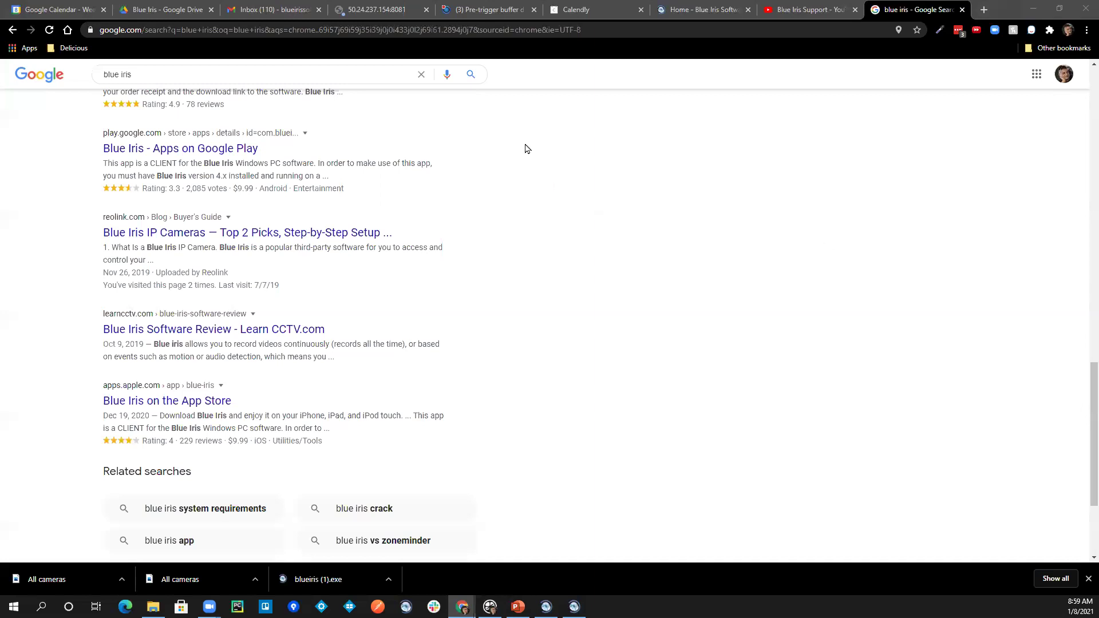
Show the Blue Iris Software home page, return to the UI3 window and view its main menu options.
click(708, 11)
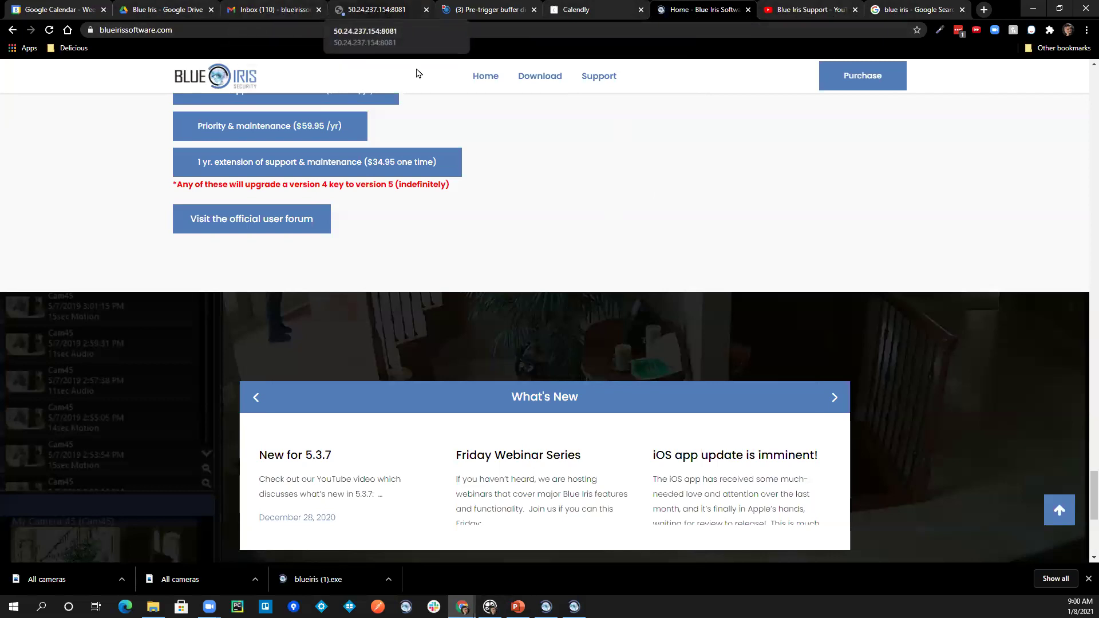
click(1033, 8)
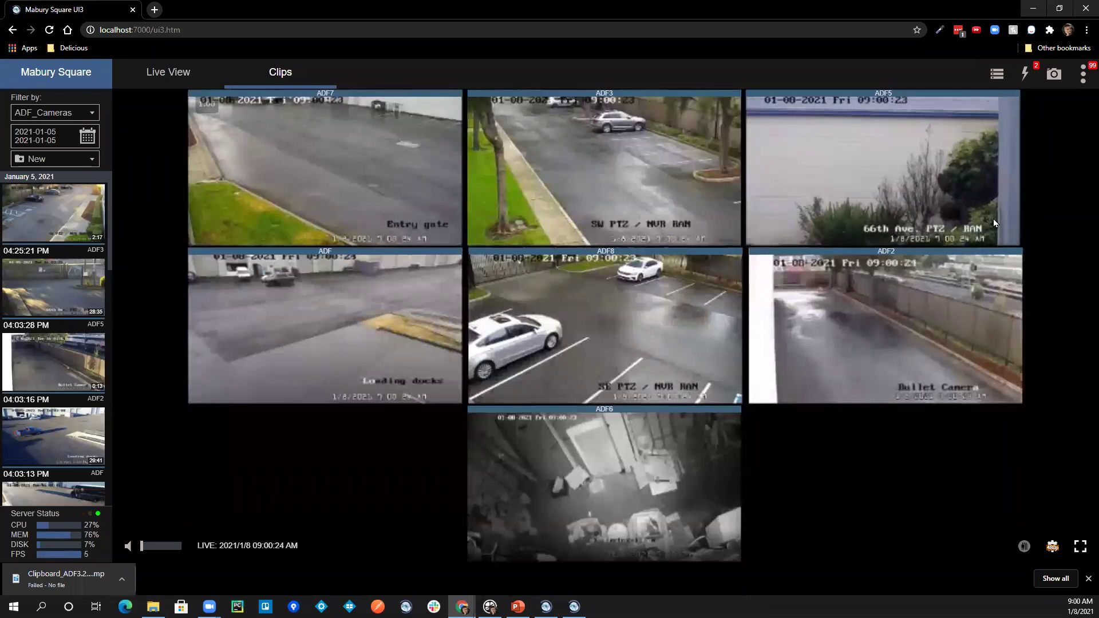
click(1082, 74)
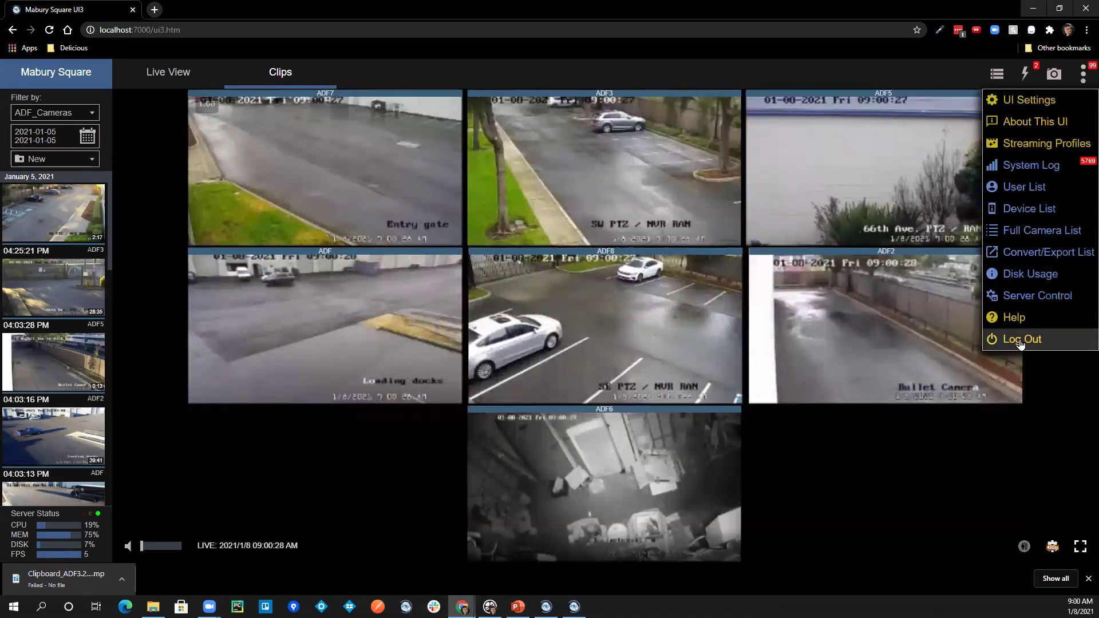
click(799, 63)
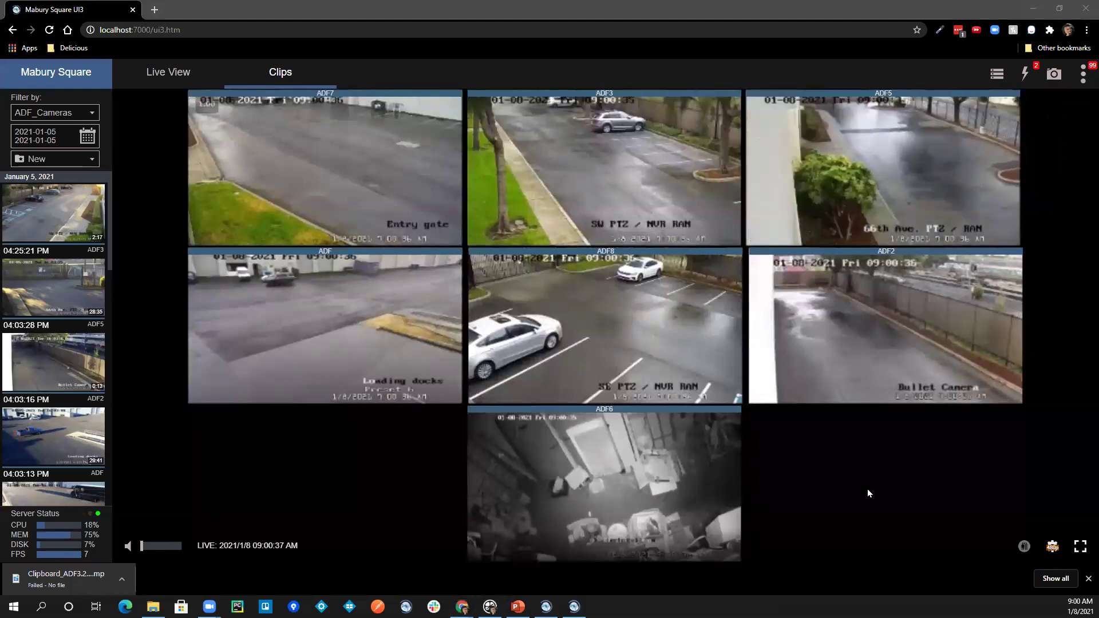
Switch to the Blue Iris console and examine the non-console administrator's user privileges in the settings, leaving them without changes.
key(alt+Tab)
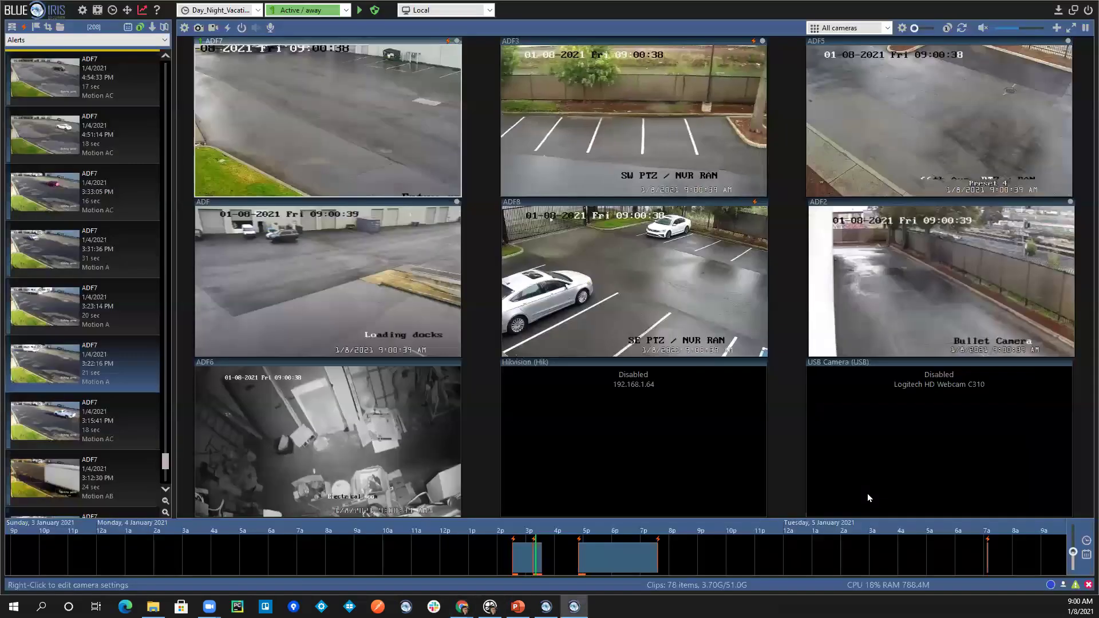
click(83, 10)
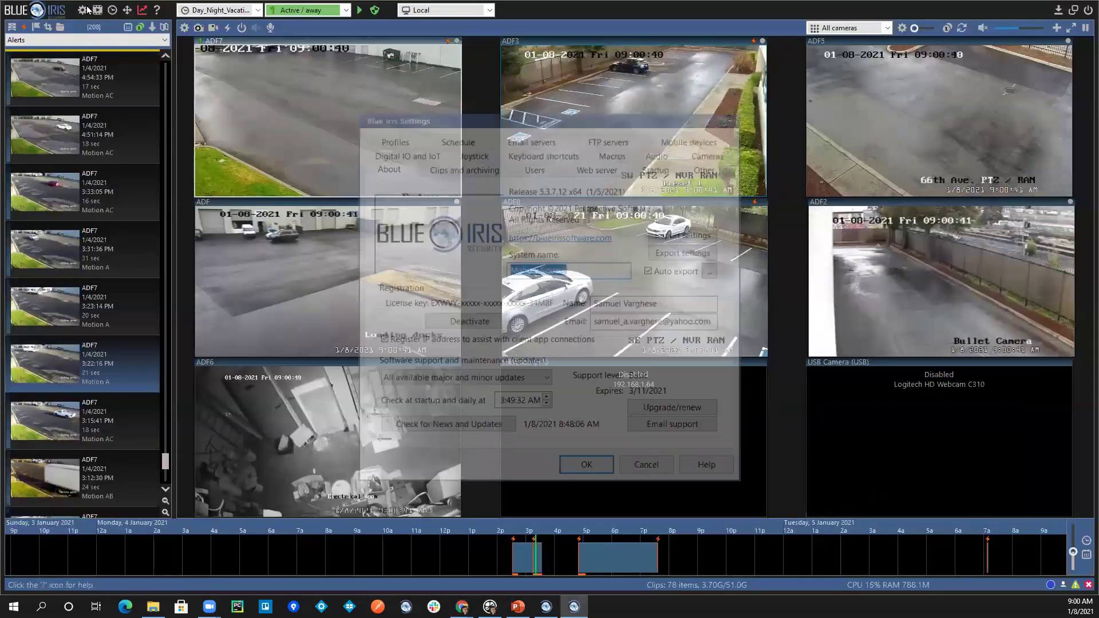
click(538, 169)
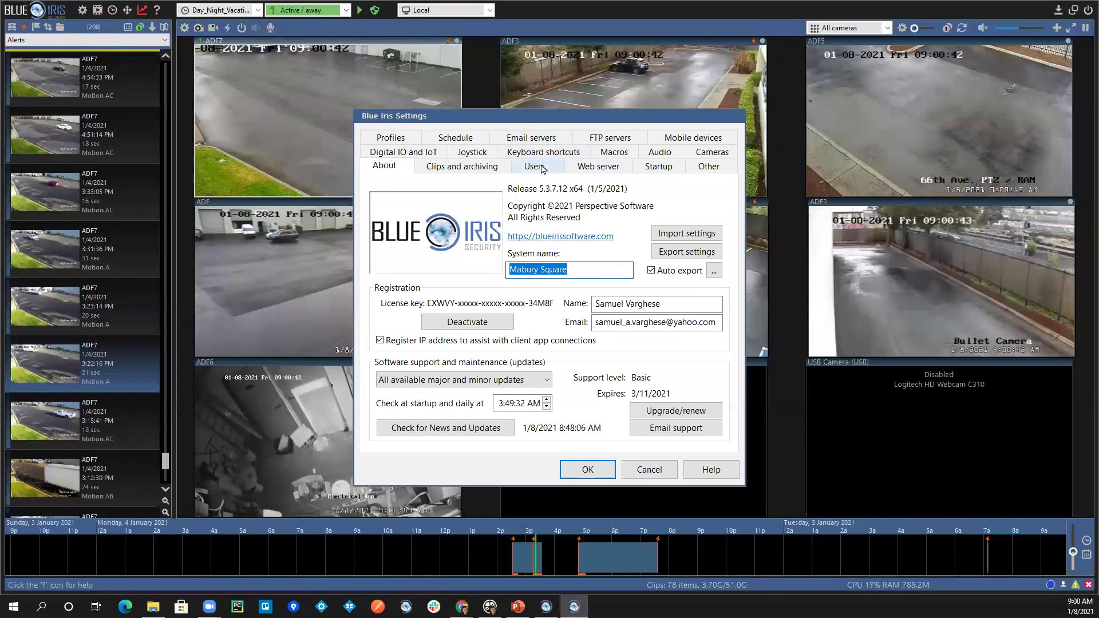
double_click(466, 222)
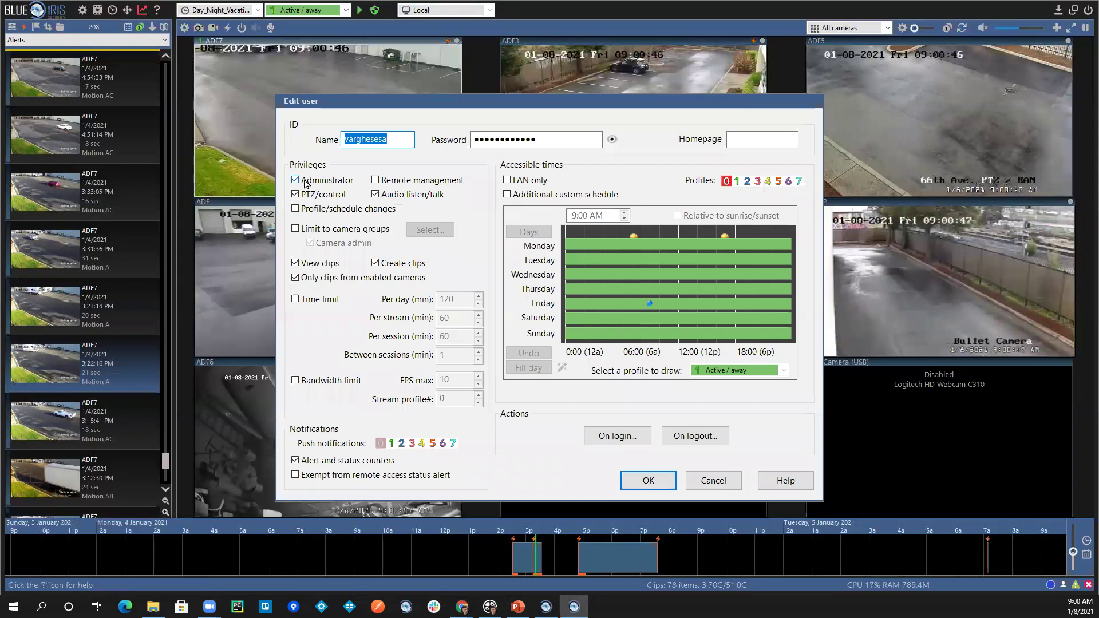
click(714, 482)
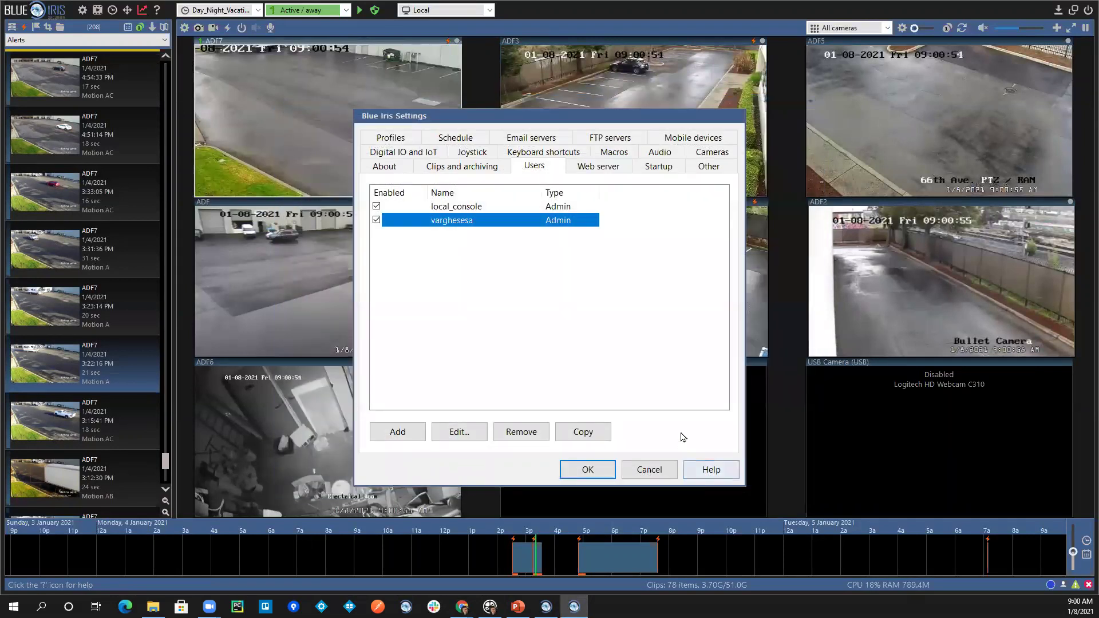
Leave the console settings without changes, switch to the UI3 window, view the UI Settings with the Camera Labels section collapsed, and close them.
click(658, 469)
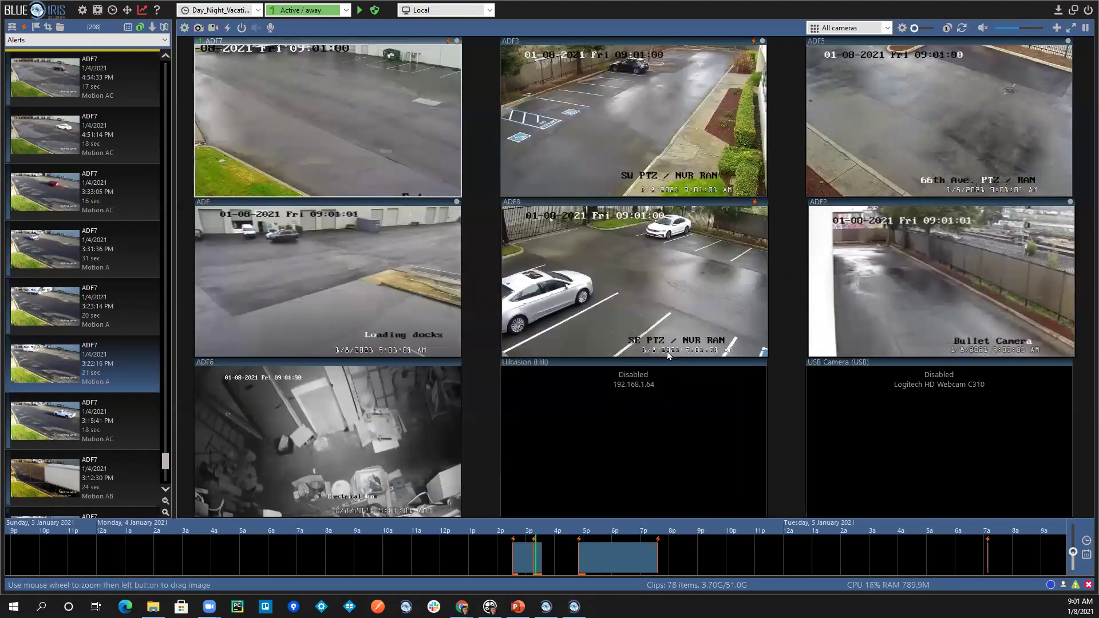
key(alt+Tab)
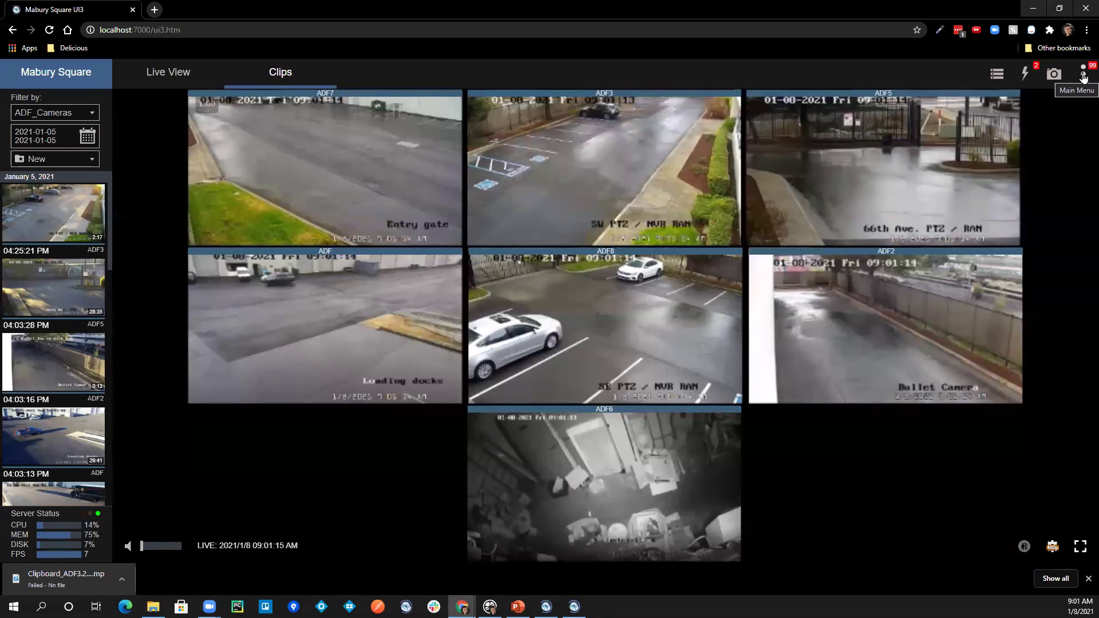
click(1084, 78)
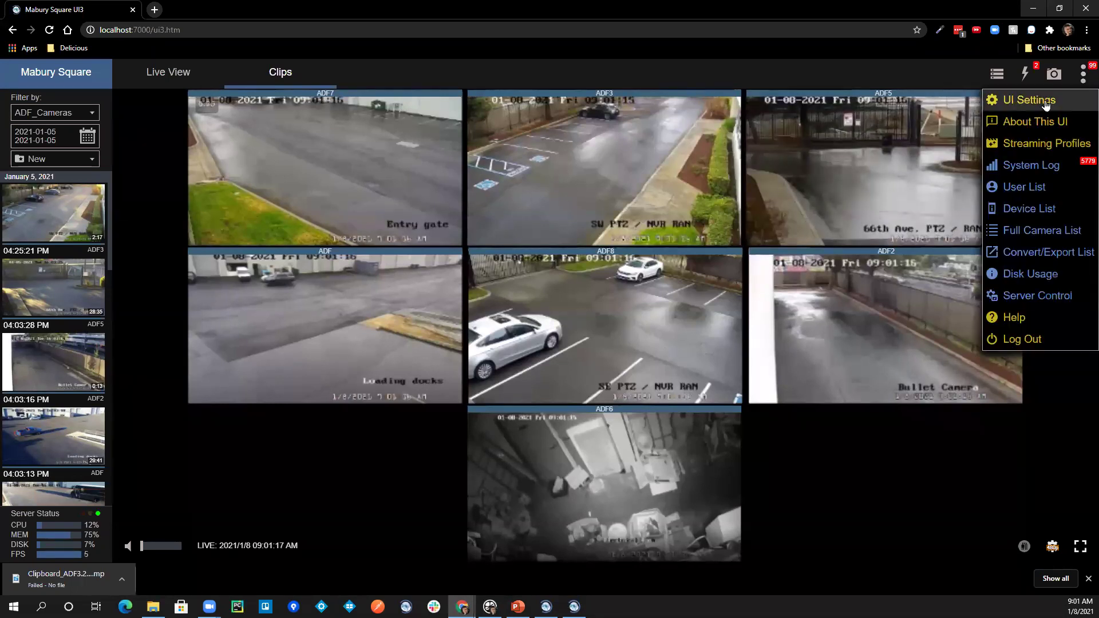
click(1043, 103)
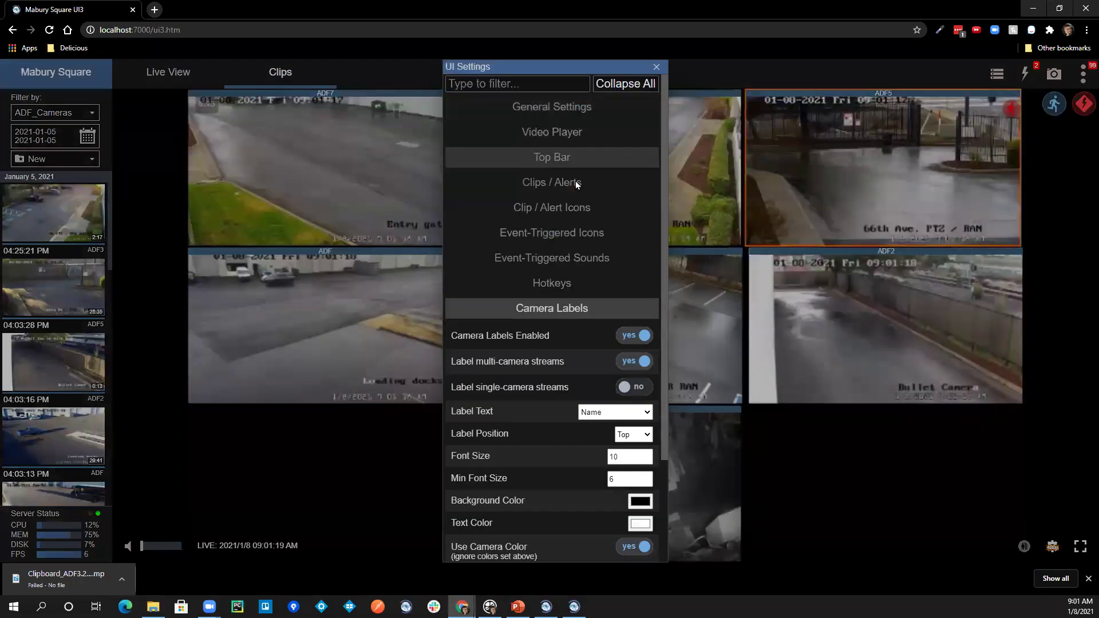
click(567, 309)
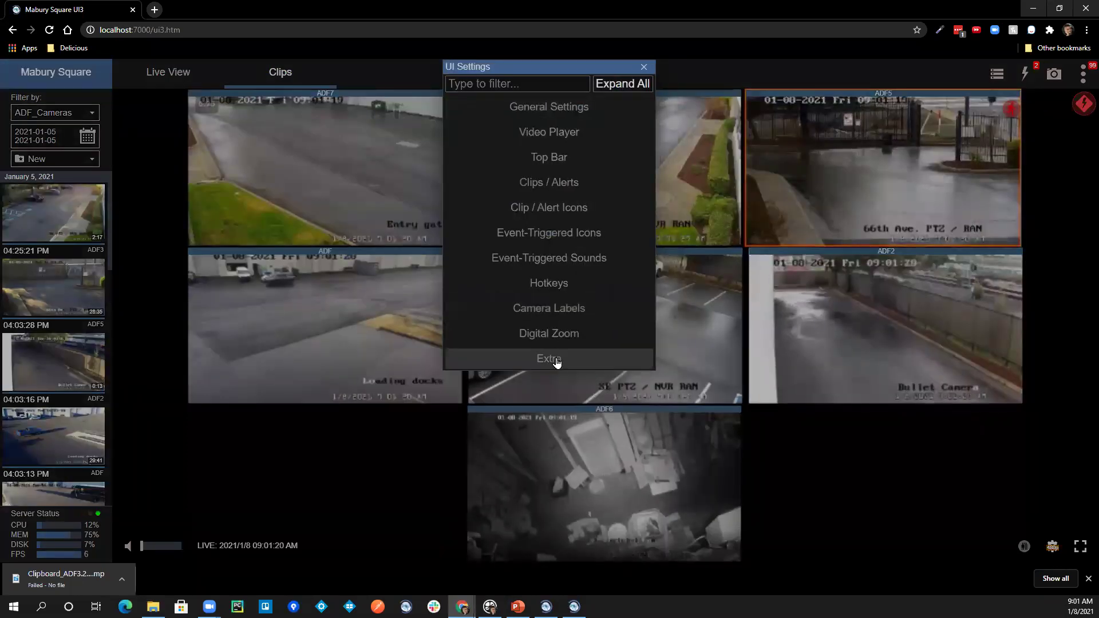
click(646, 68)
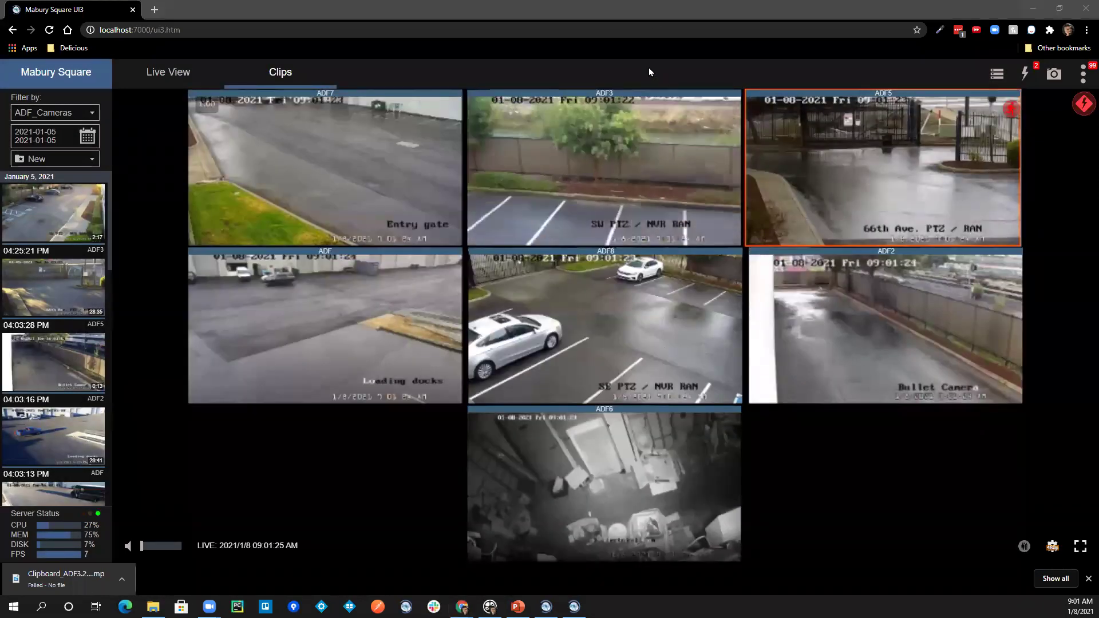
Return to the Blue Iris console settings, view the users list and web server settings, and open the advanced web server options.
key(alt+Tab)
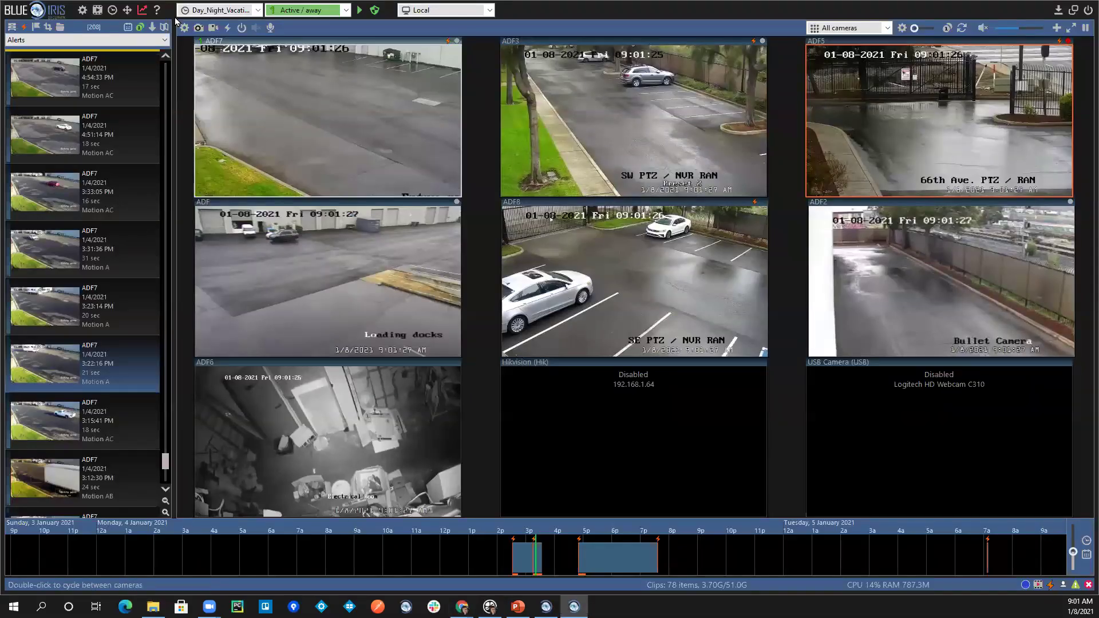
click(82, 12)
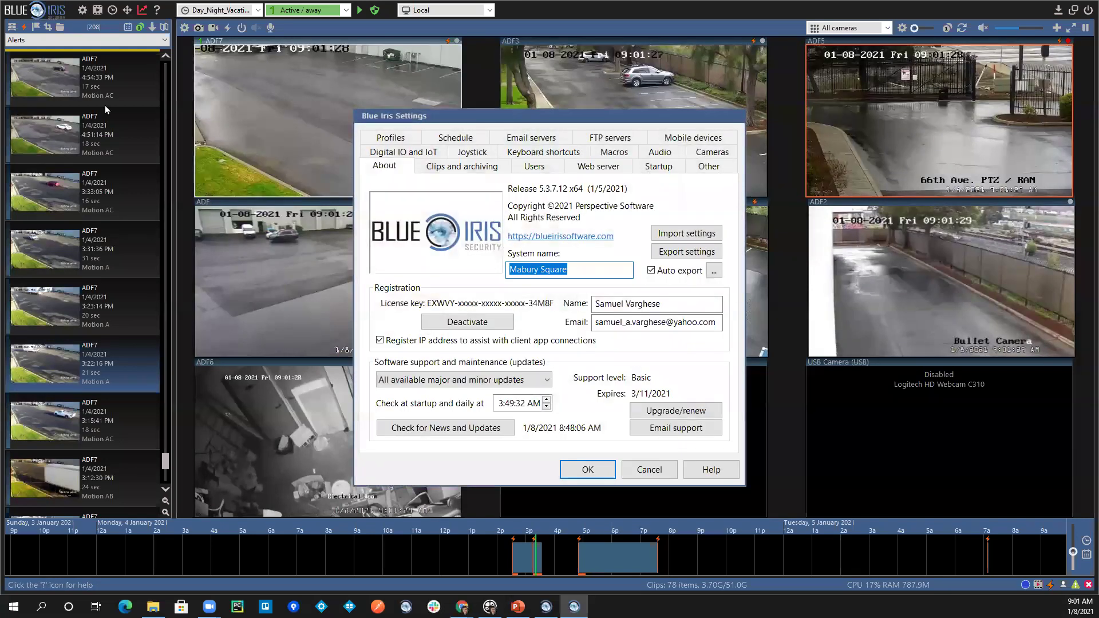
click(536, 167)
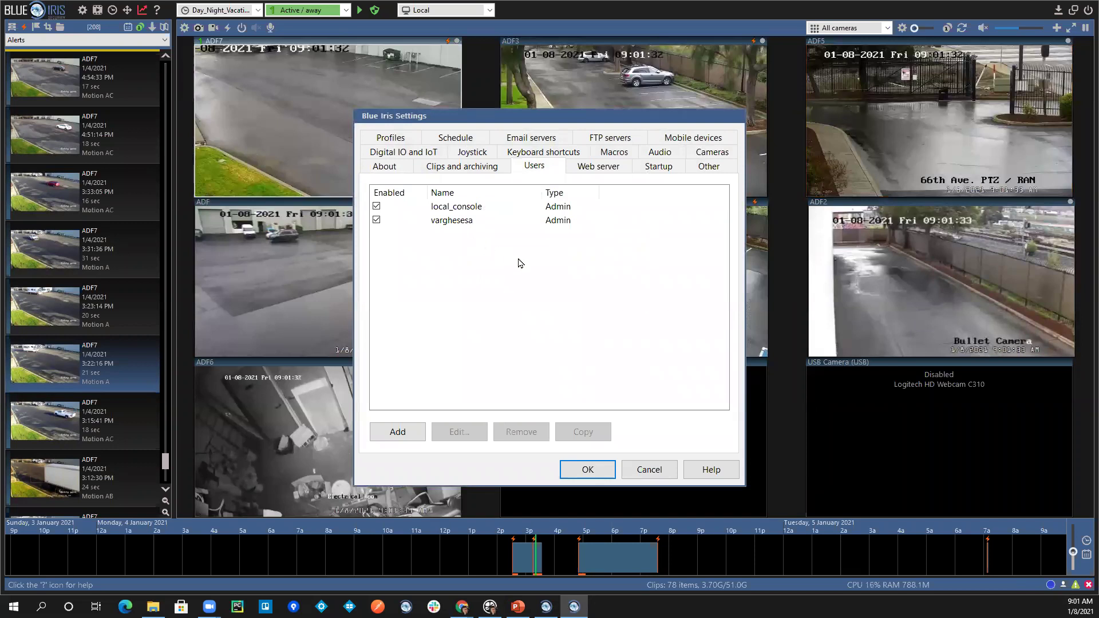
click(598, 167)
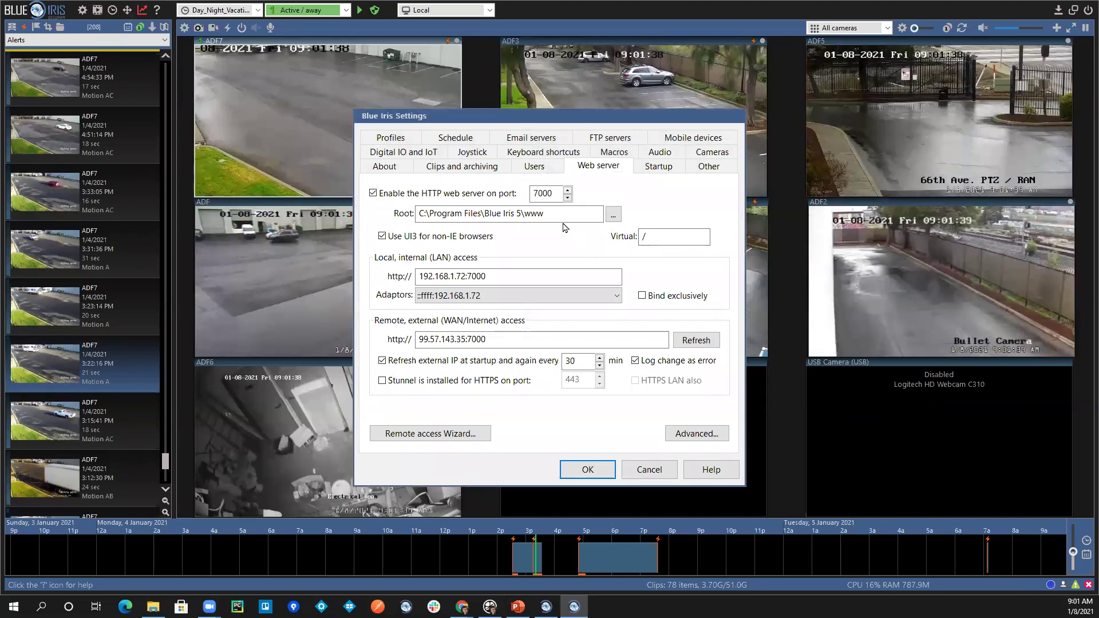
click(690, 435)
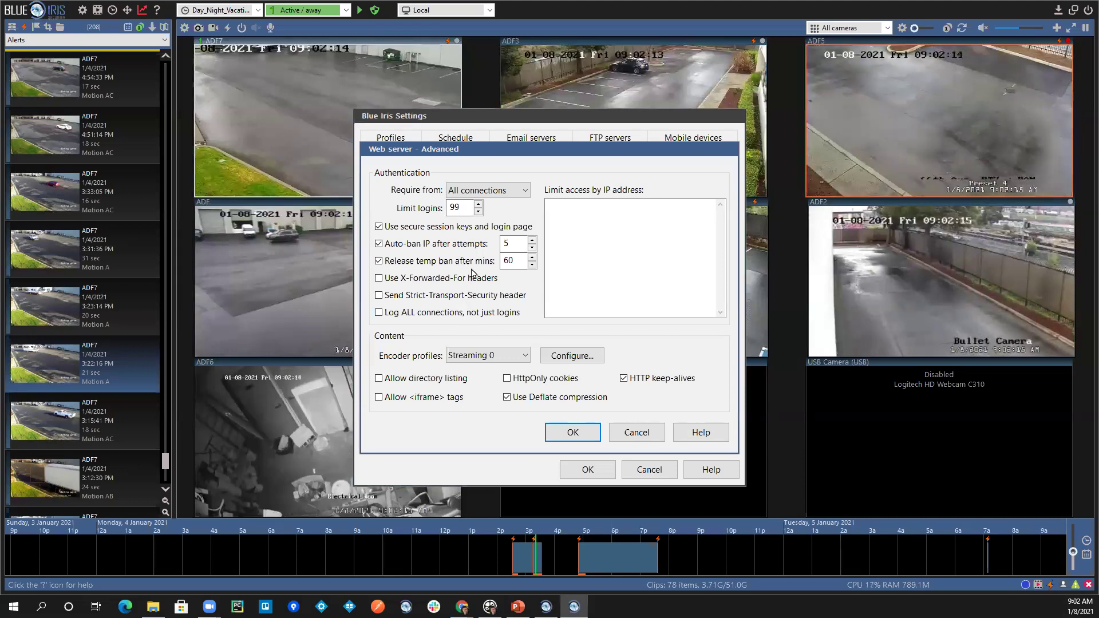
Examine the choices for which connections require authentication, and leave the advanced options and settings without changes.
click(484, 192)
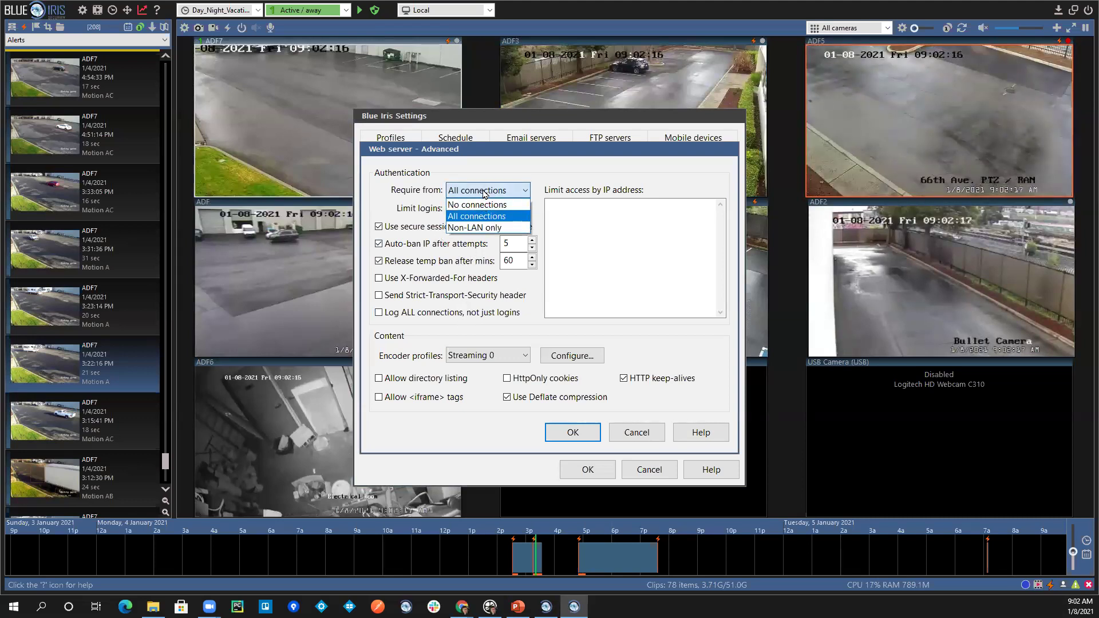
click(404, 186)
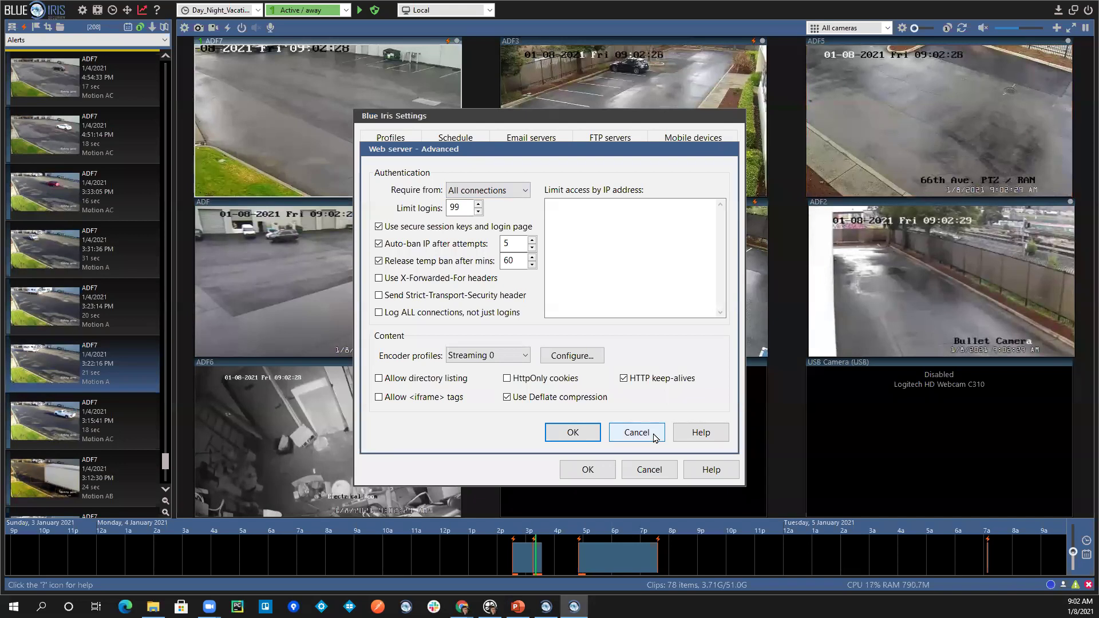
click(509, 192)
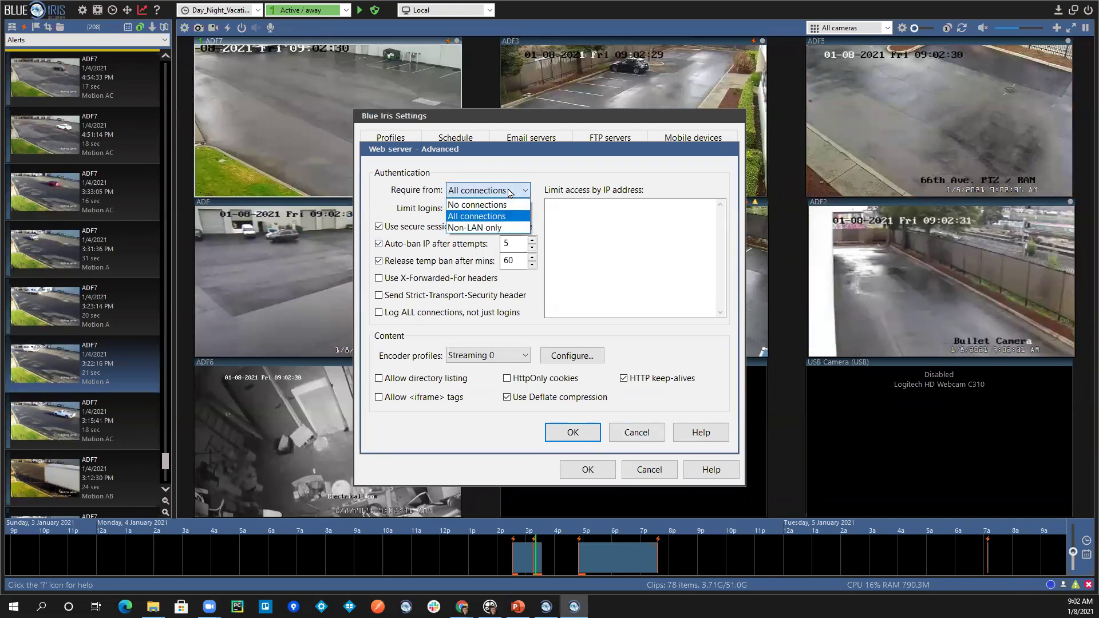
click(544, 179)
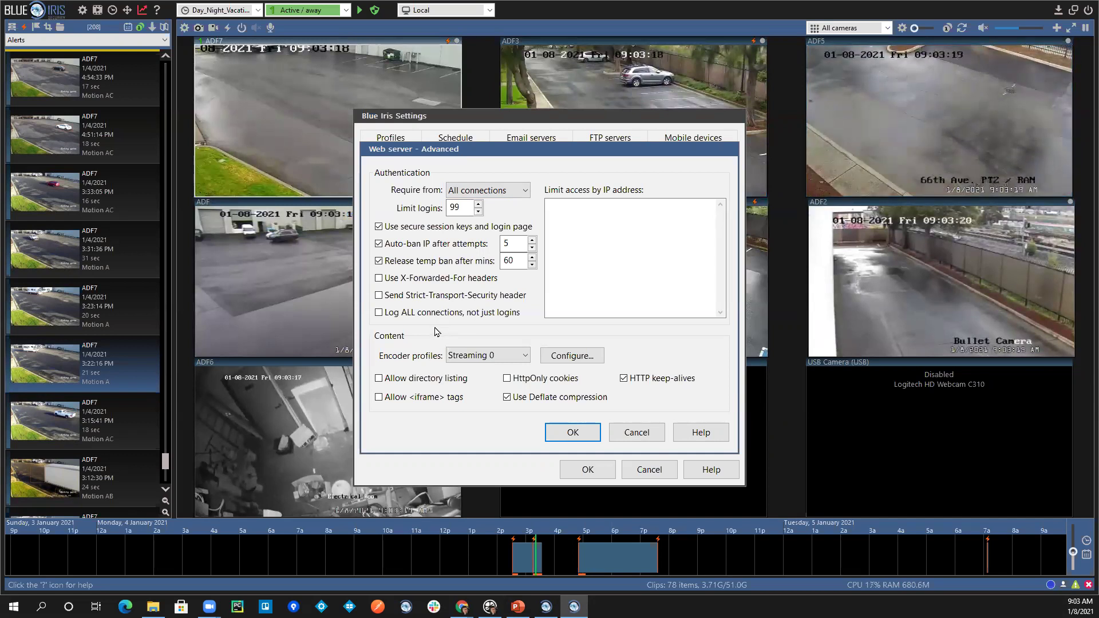
click(650, 436)
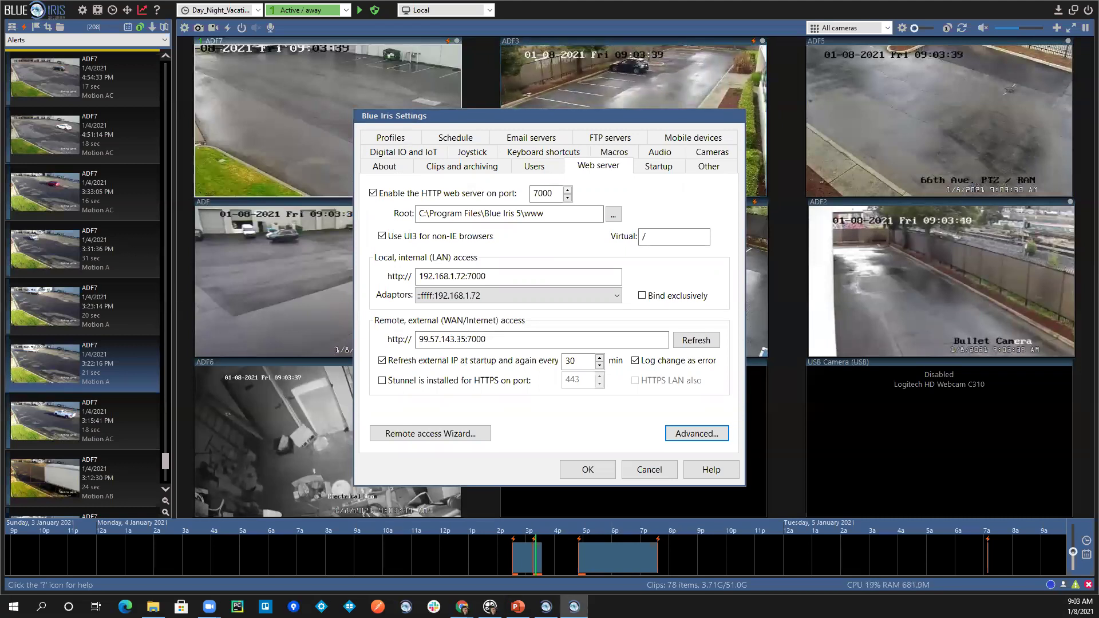
click(649, 469)
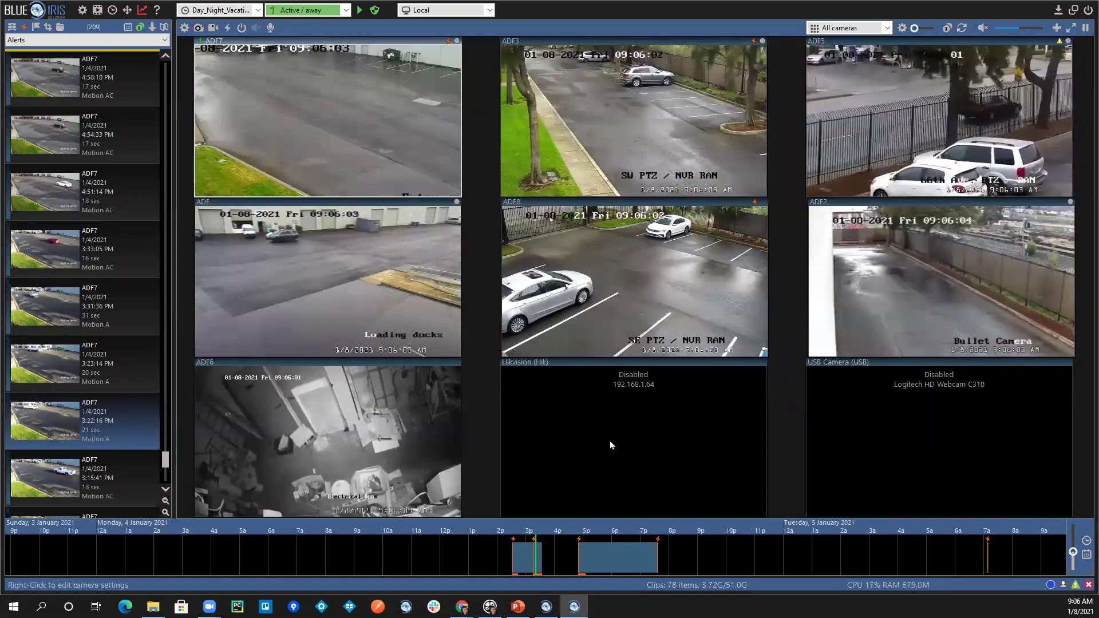
Switch to the browser, open a blank new tab beside UI3 and alternate between the two tabs to watch the live camera view.
key(alt+Tab)
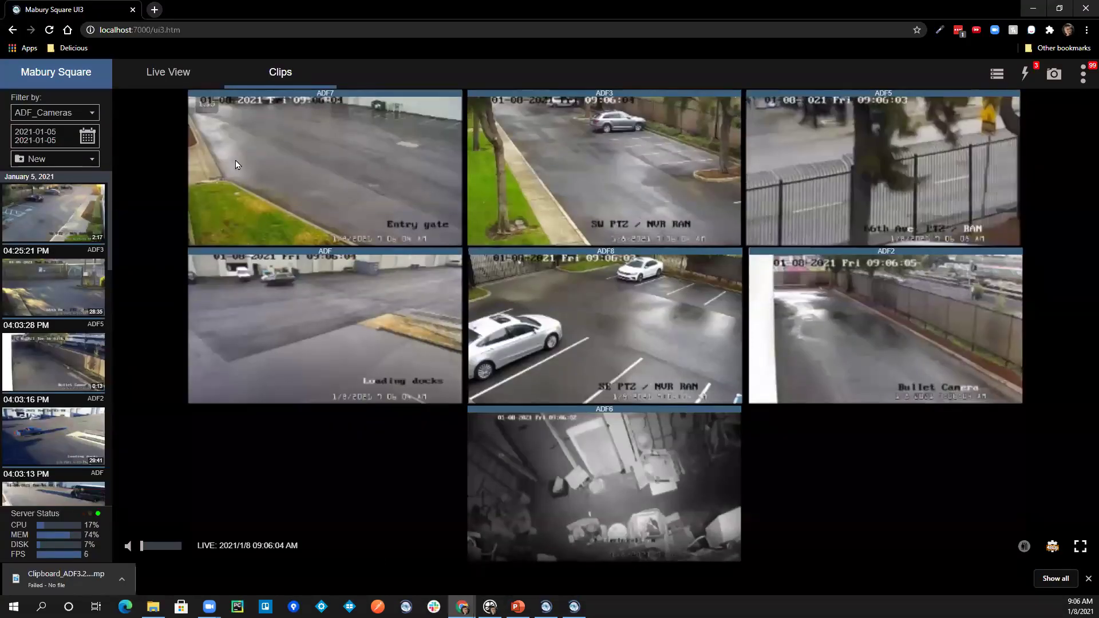
click(154, 9)
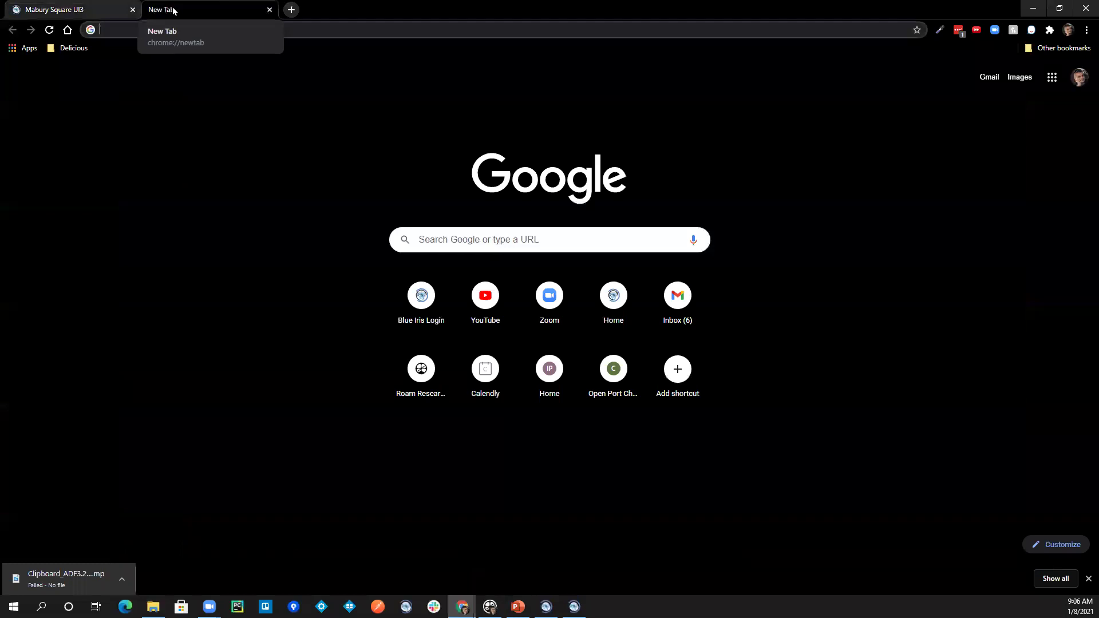
click(83, 11)
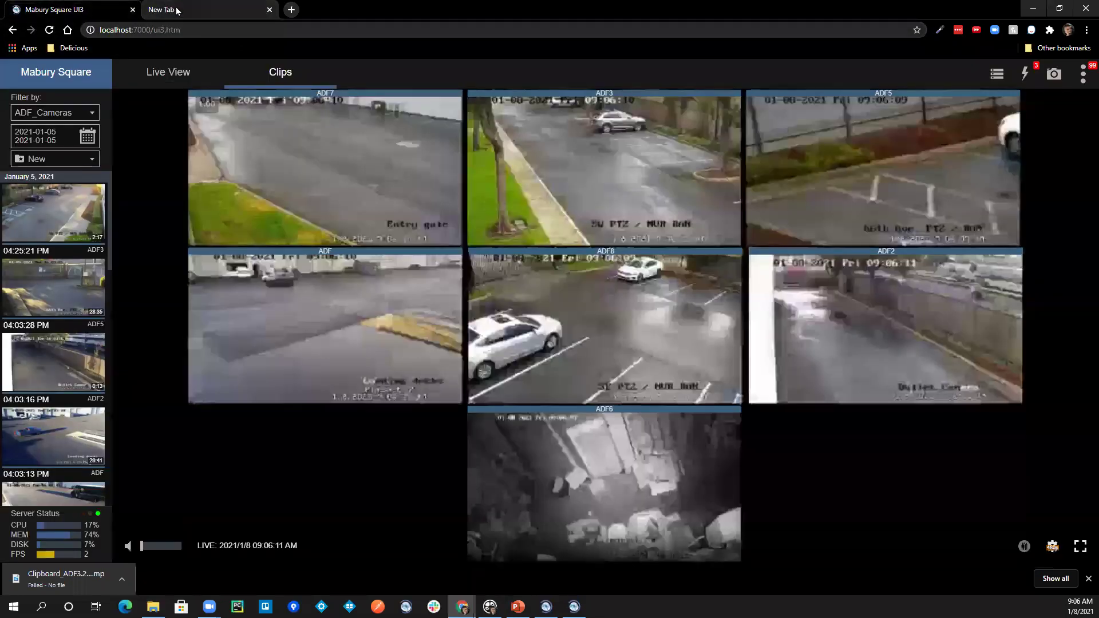
click(177, 11)
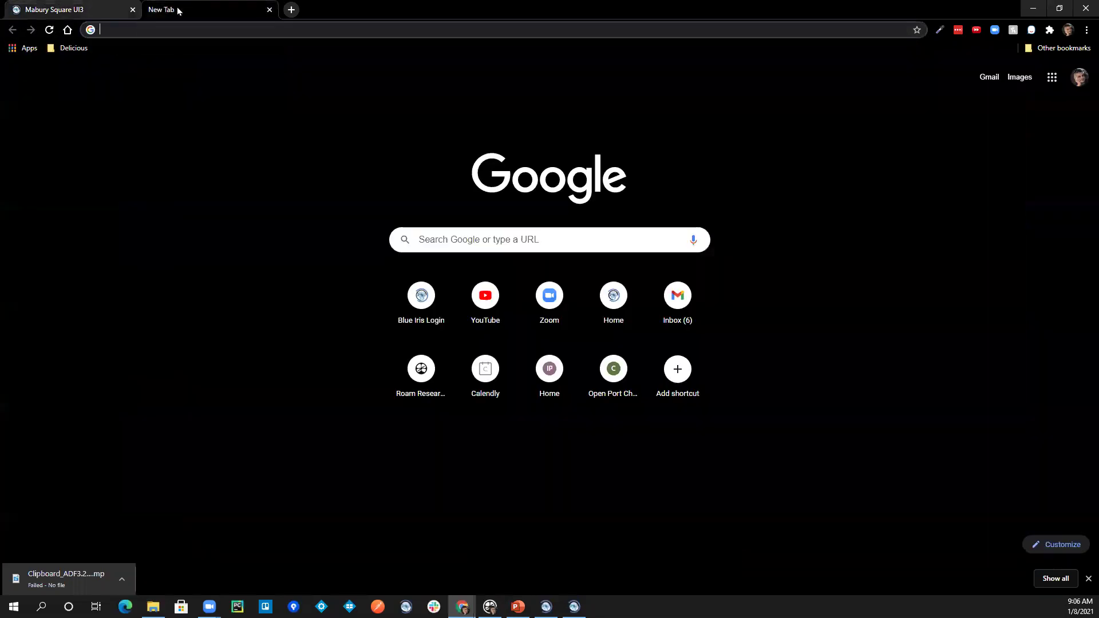
click(90, 11)
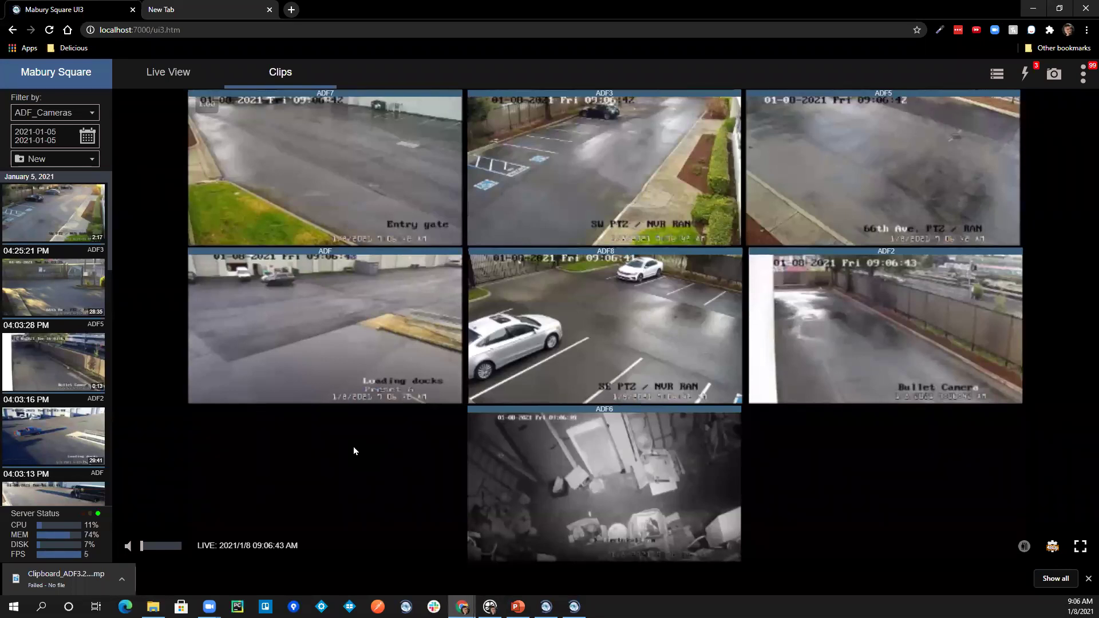
click(222, 9)
click(106, 10)
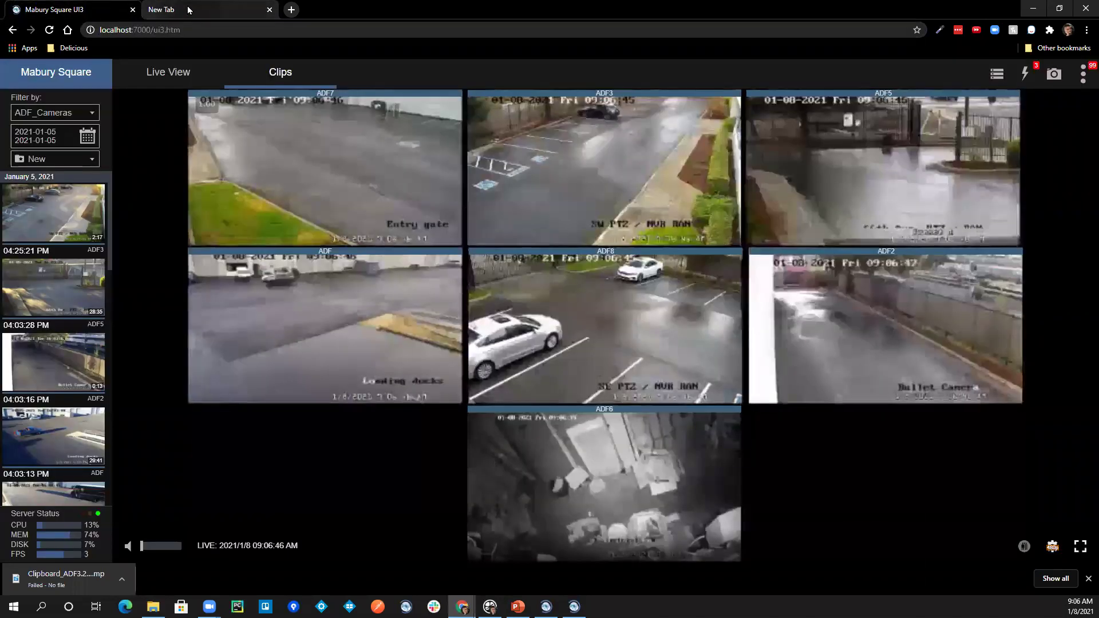
click(172, 10)
click(101, 11)
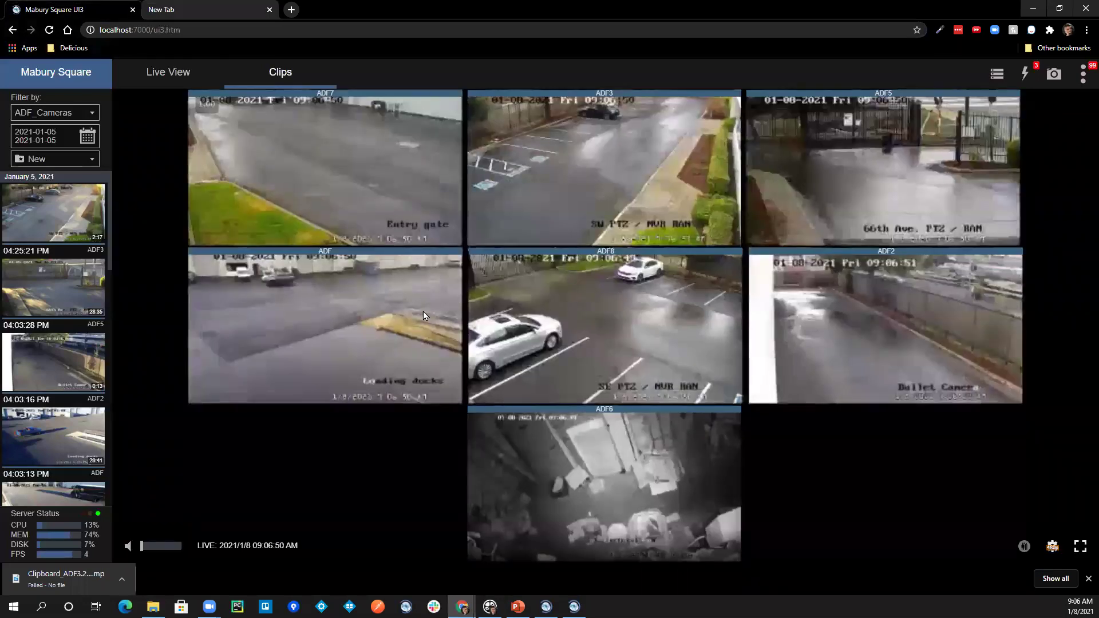
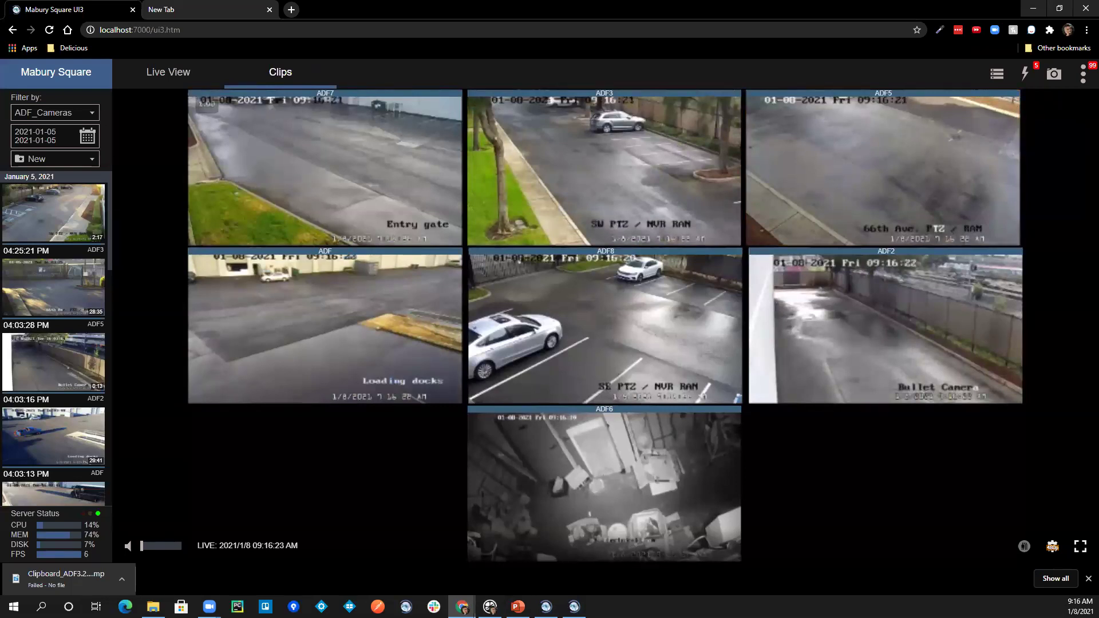
Switch to the Blue Iris console and open the network IP configuration in camera ADF7's video settings.
key(alt+Tab)
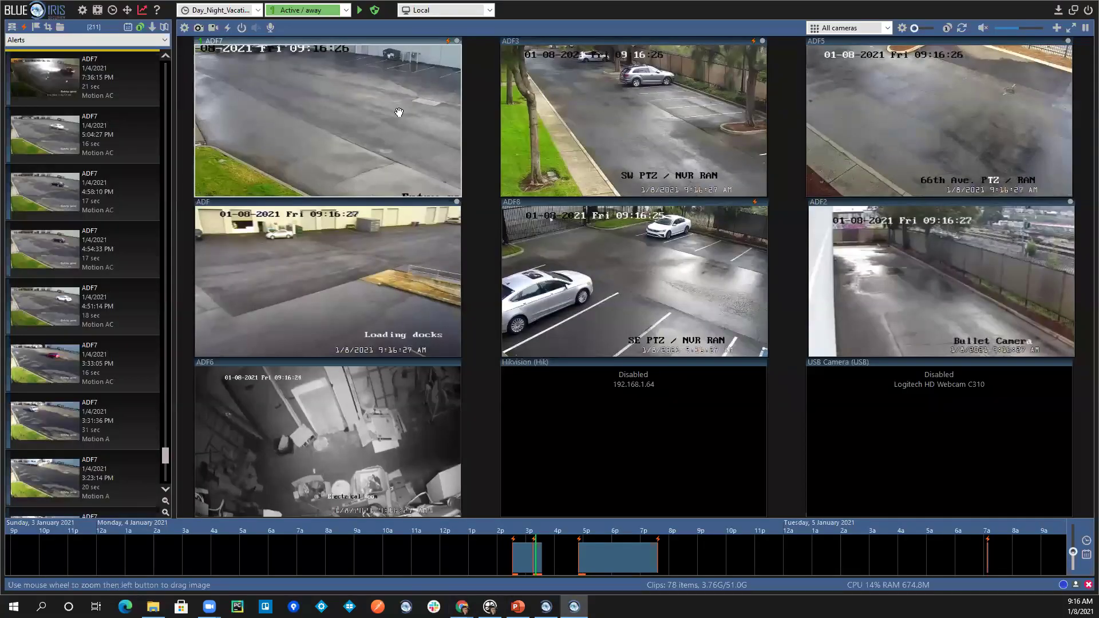
right_click(399, 112)
click(412, 117)
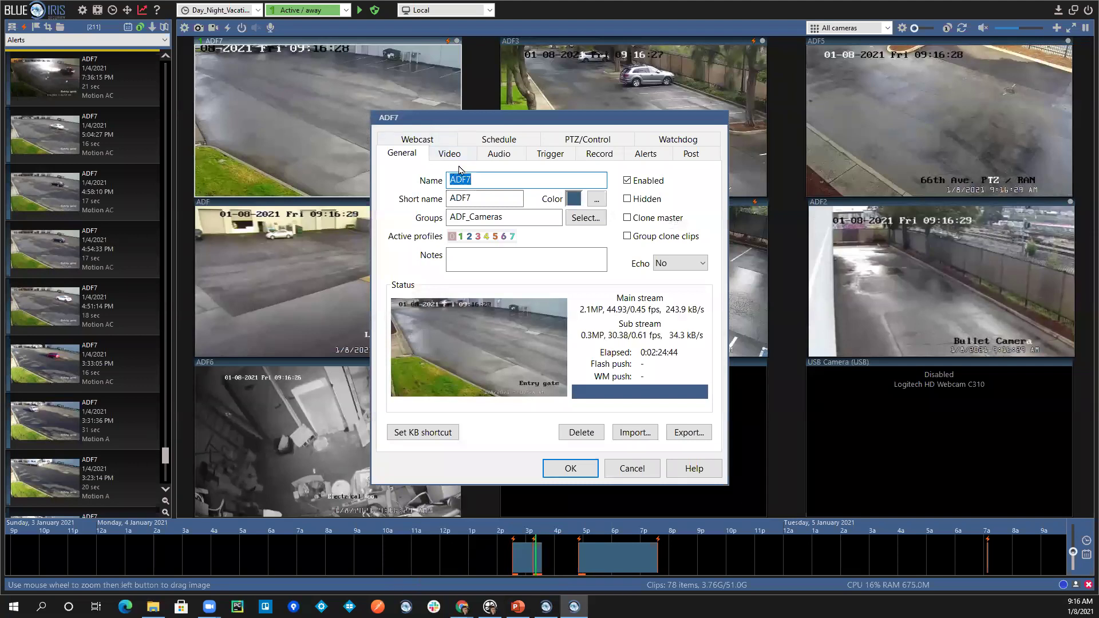
click(462, 155)
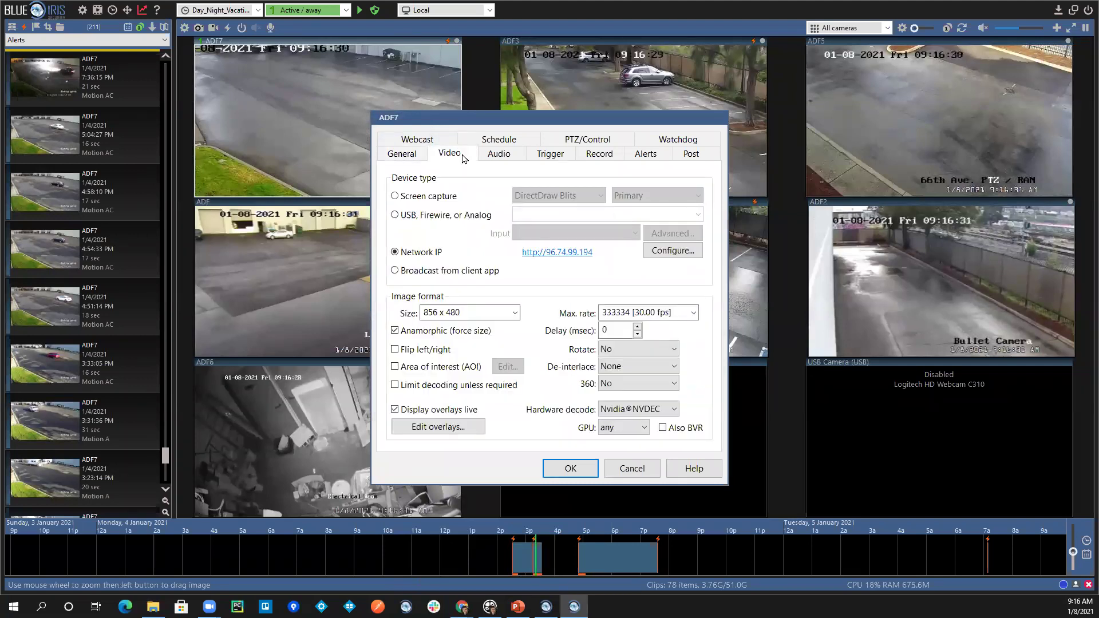
click(686, 252)
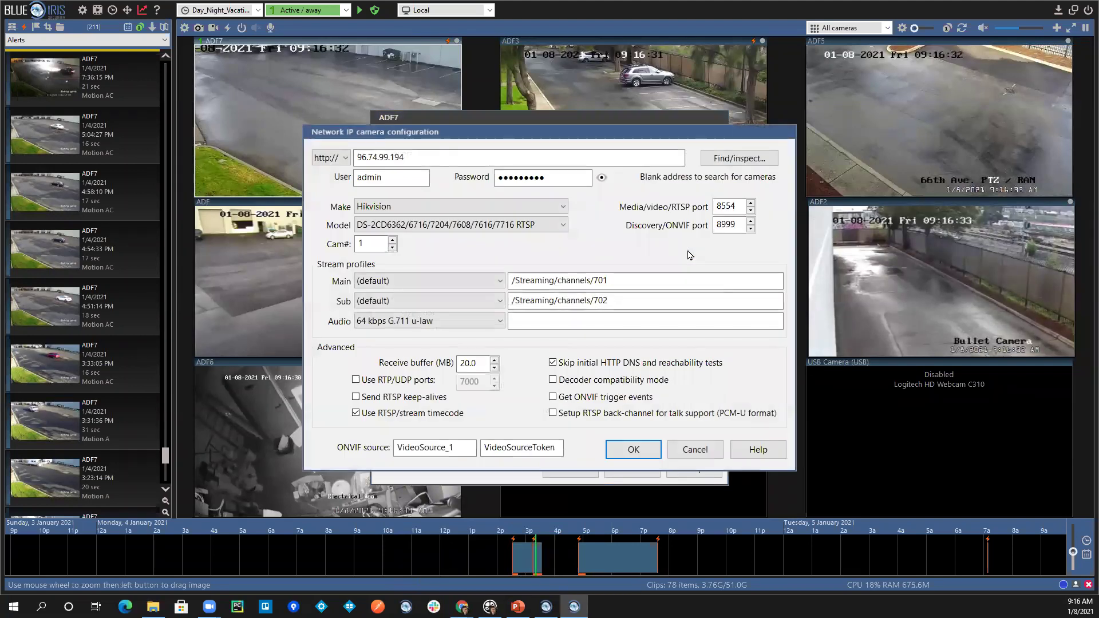
Look through the supported camera makes and select Avacom for camera ADF7.
click(521, 207)
drag(564, 364, 560, 255)
click(552, 255)
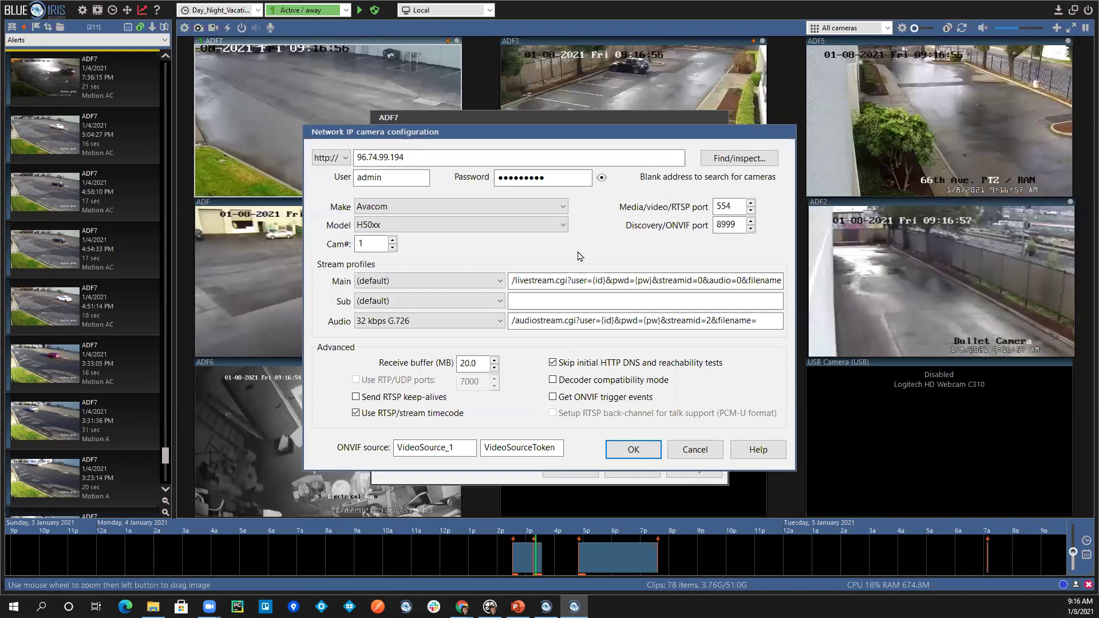
Change camera ADF7's make to EZVIS in the network IP configuration.
click(558, 208)
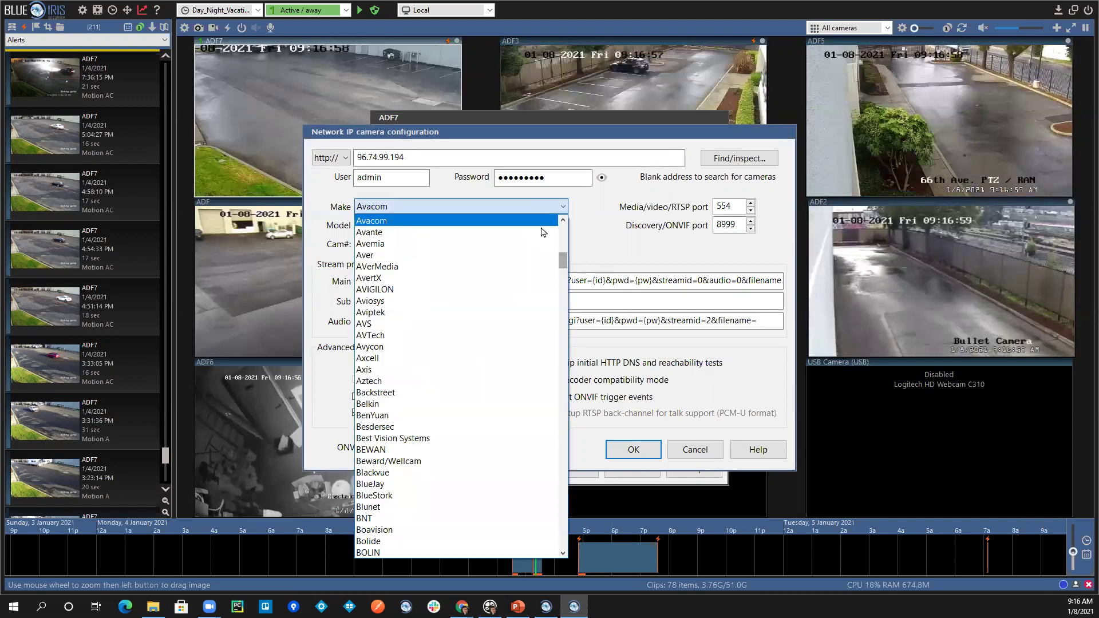
drag(561, 272, 564, 330)
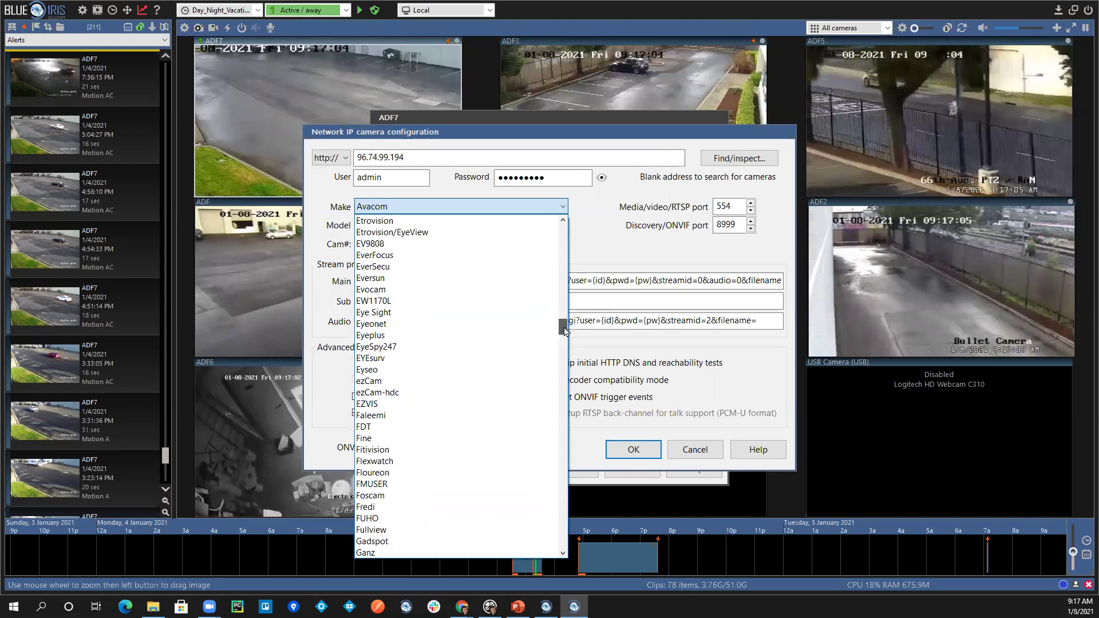
click(473, 404)
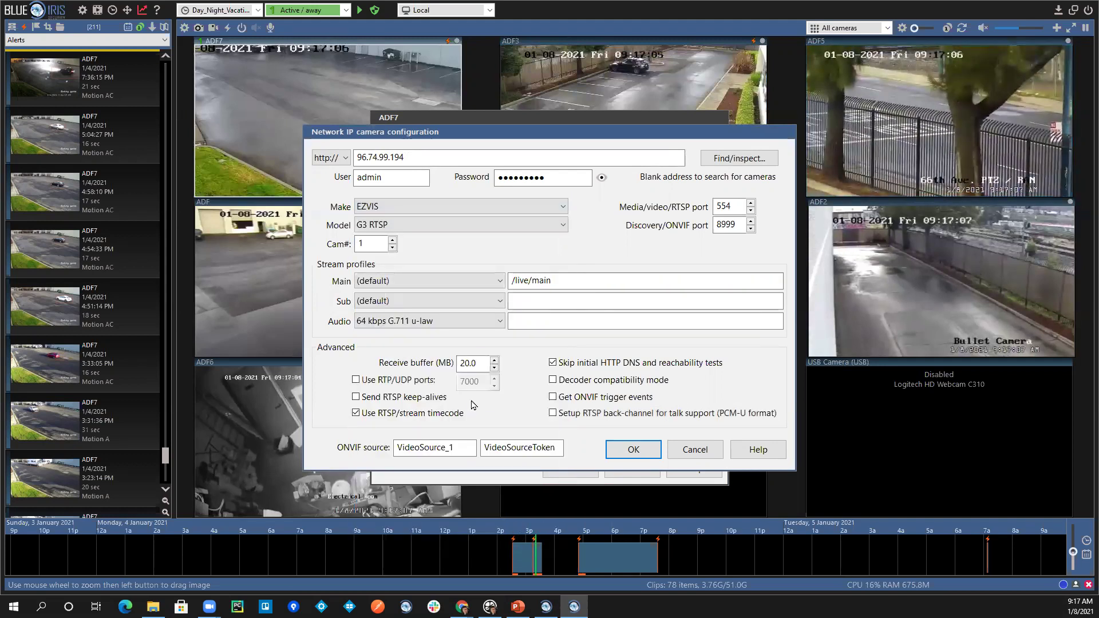
Look through the camera makes from EZVIS down to the T–V entries, and close the list without choosing another make.
click(488, 207)
drag(565, 336, 559, 512)
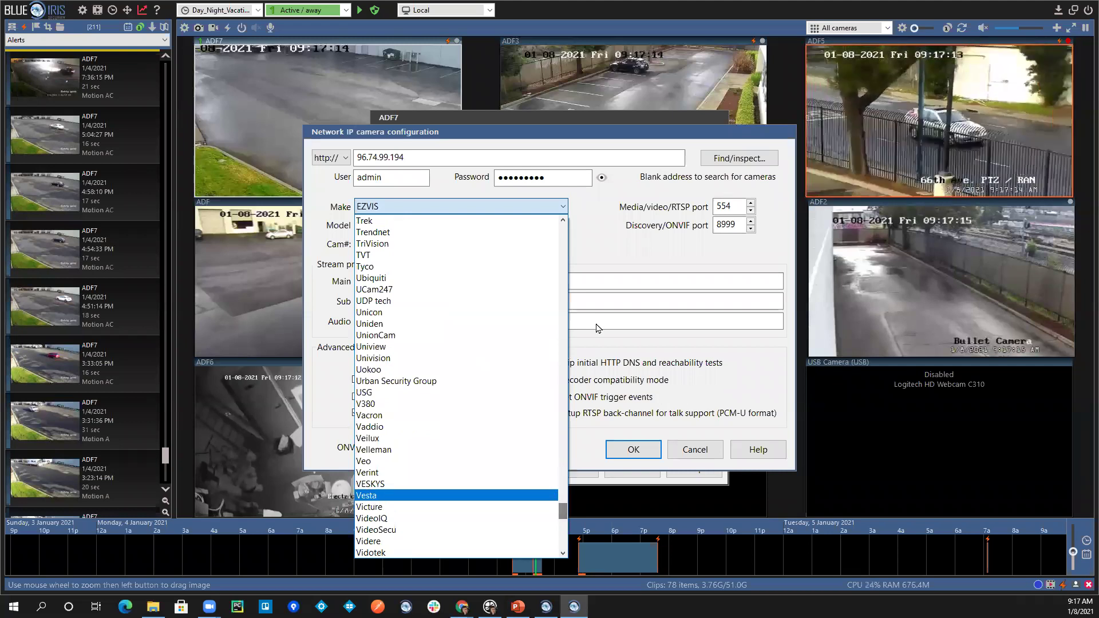
click(599, 242)
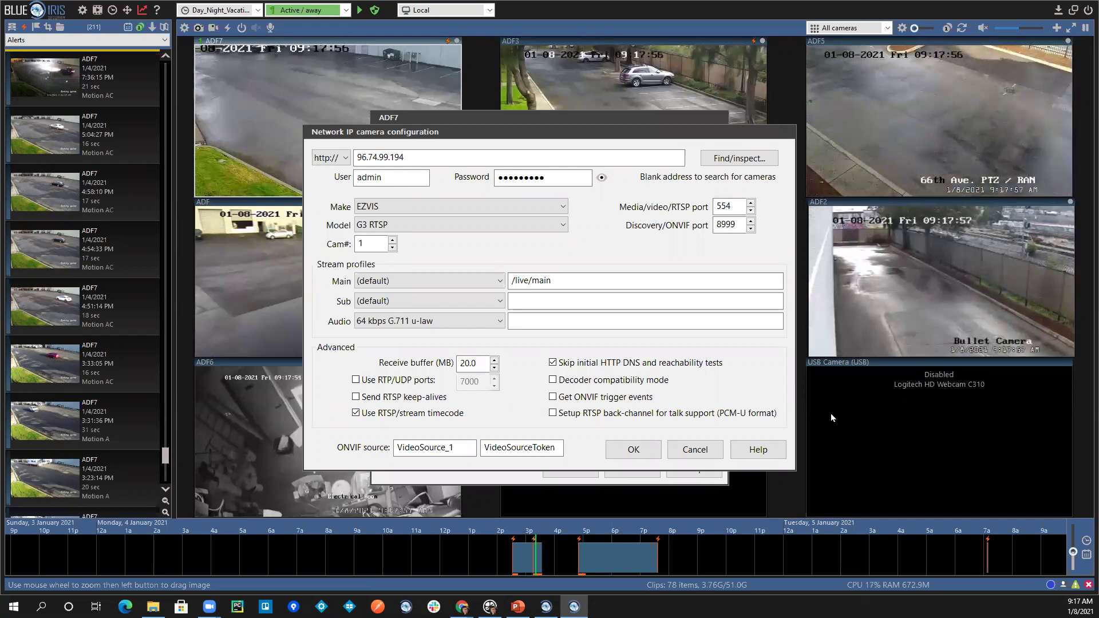
Discard the network IP configuration changes and close camera ADF7's settings without saving.
click(695, 450)
click(632, 468)
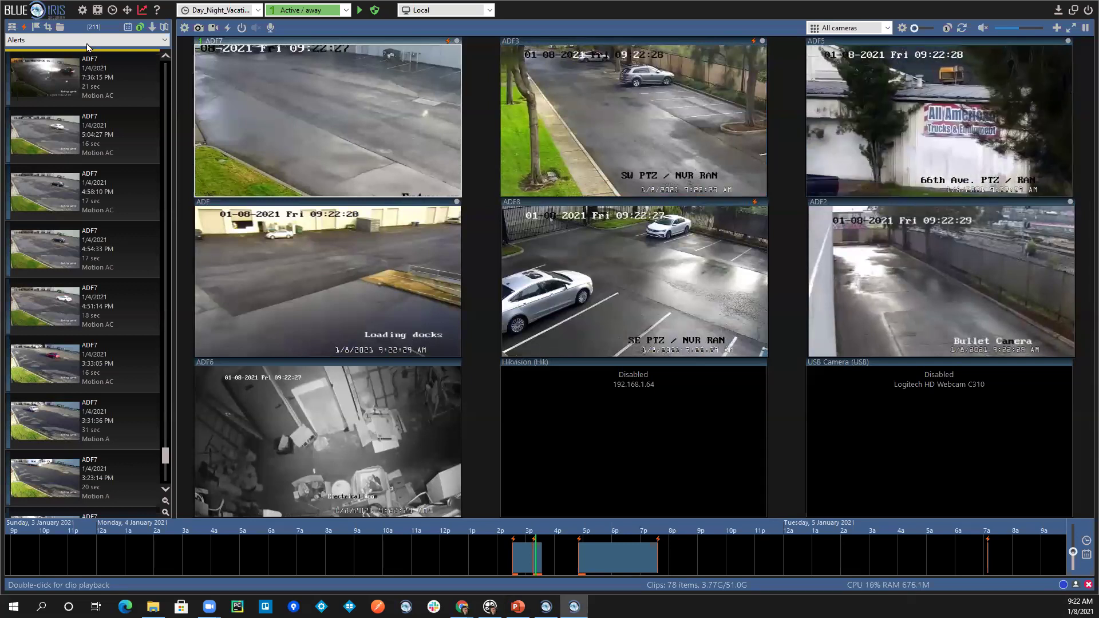
Review the size and age limits of the New folder in the clips and archiving settings, and close them without changes.
click(82, 12)
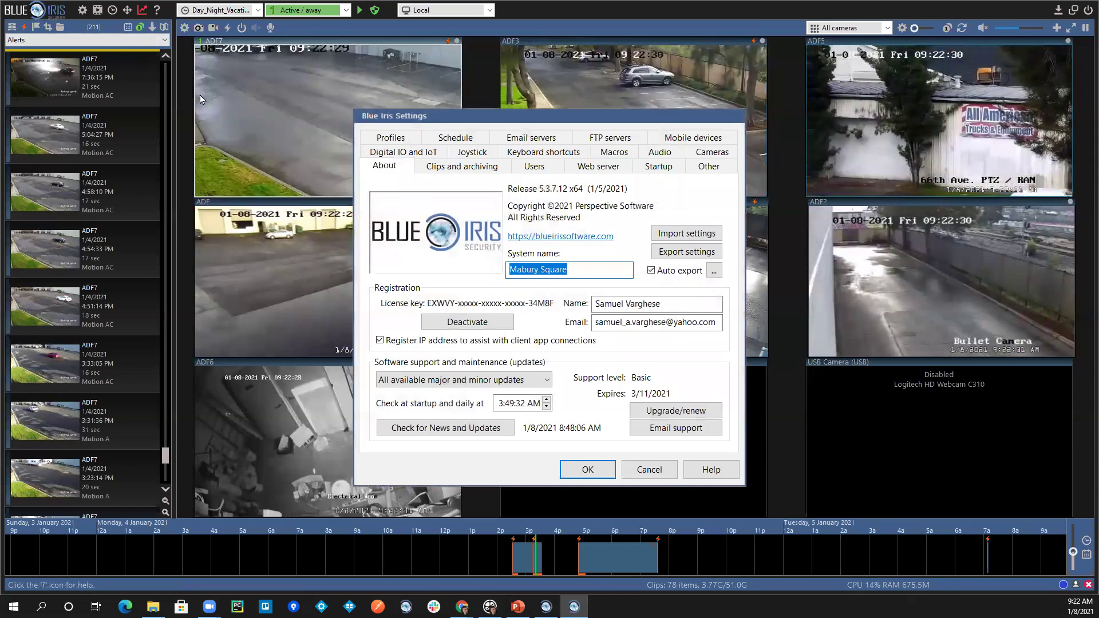
click(462, 166)
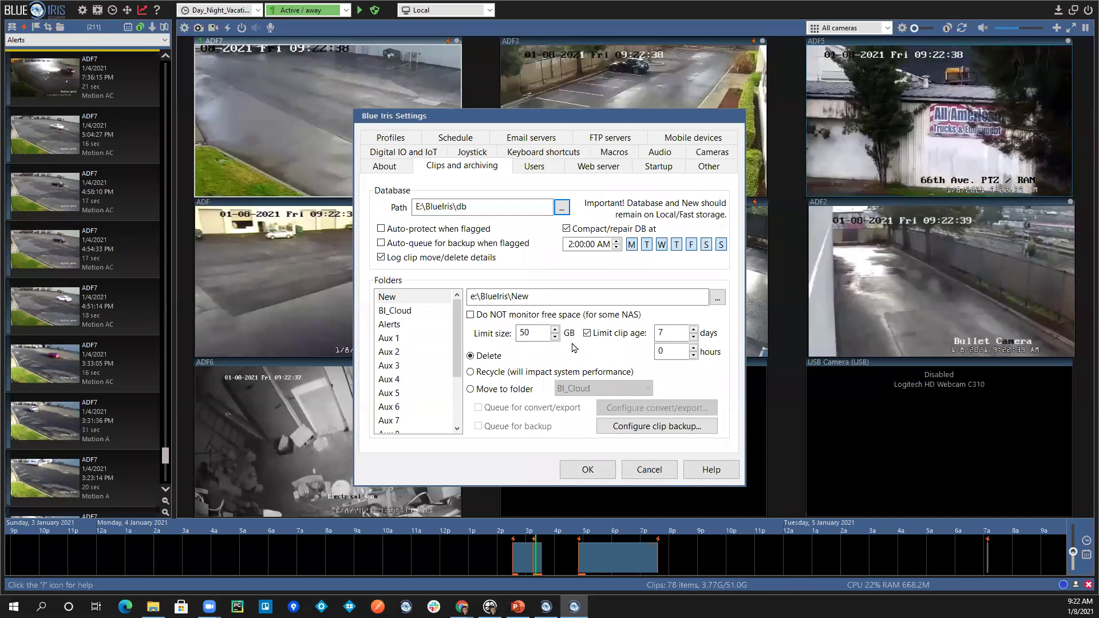
click(649, 471)
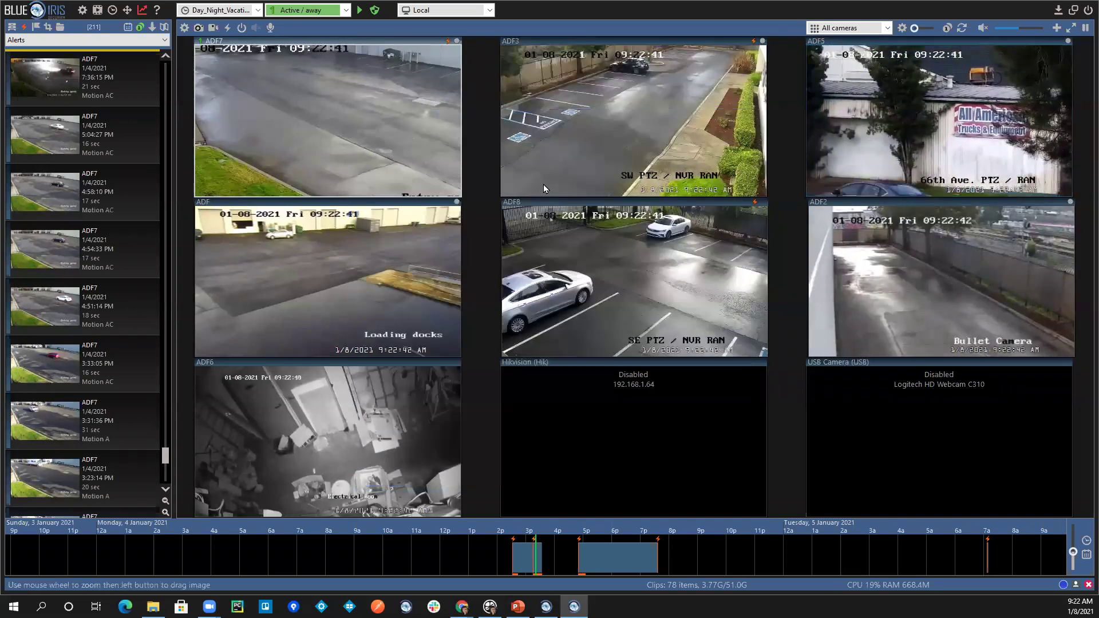
Review camera ADF7's recording settings, including the size limit for combining or cutting video, and close them without saving.
right_click(370, 112)
click(417, 120)
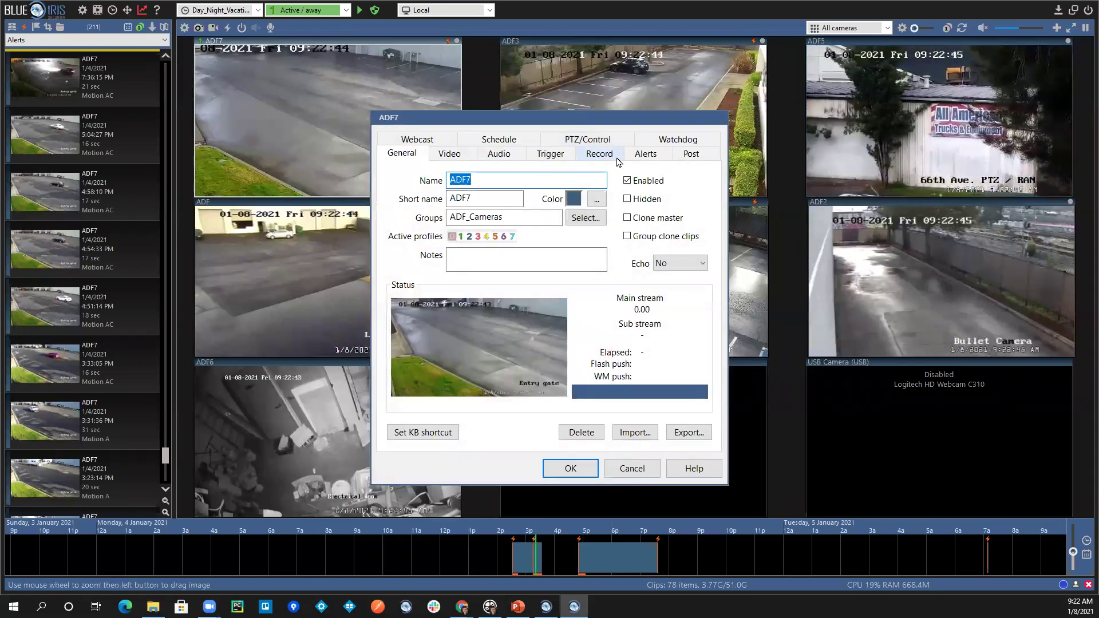
click(599, 153)
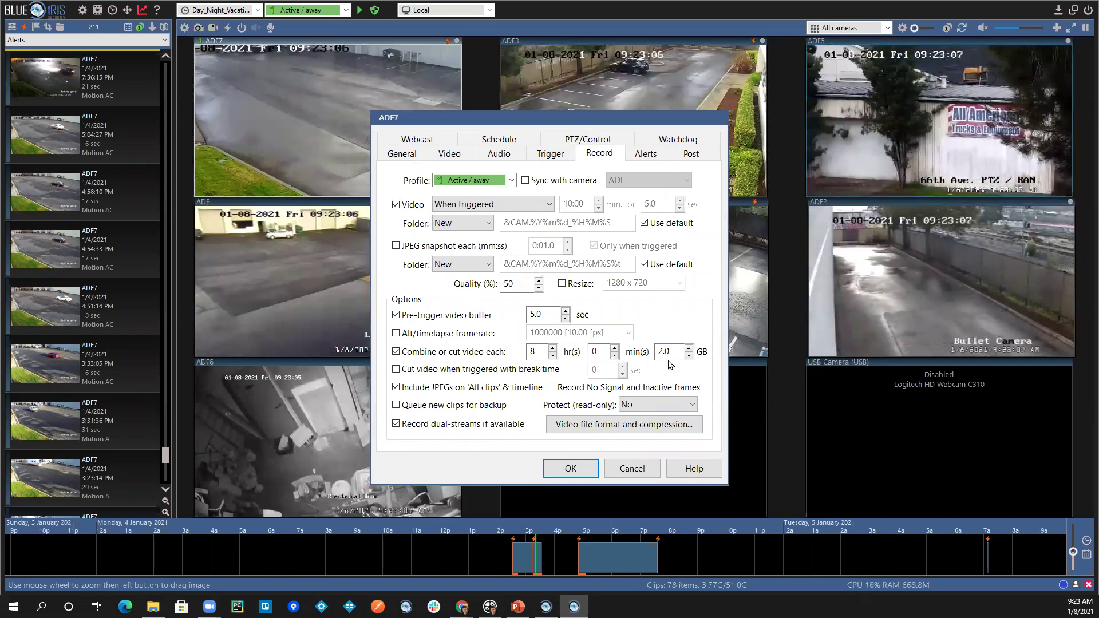
click(670, 355)
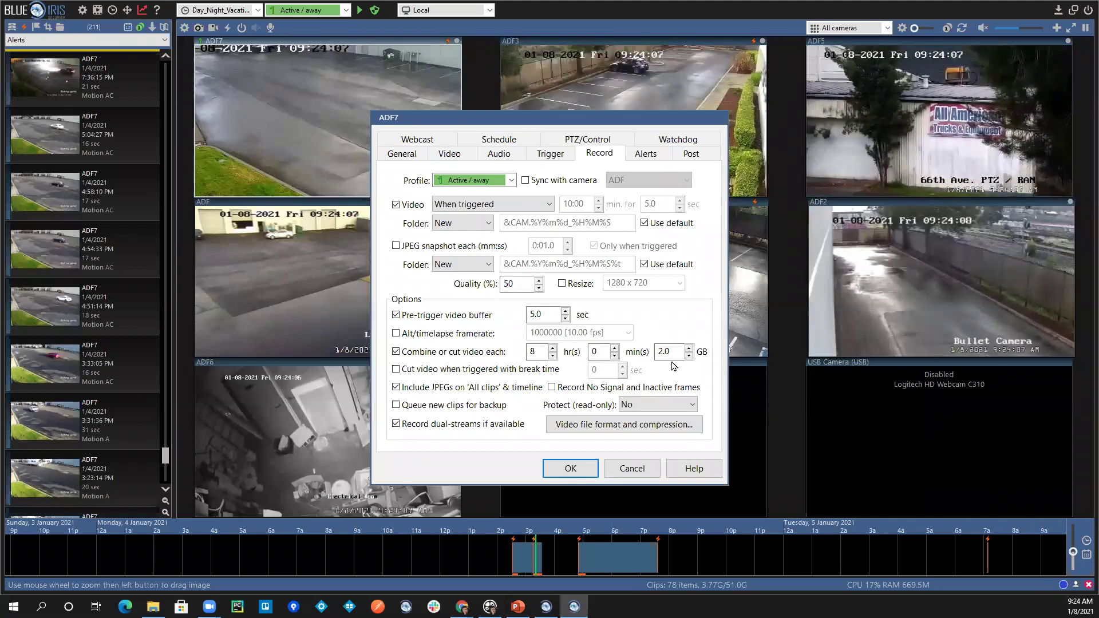
click(632, 468)
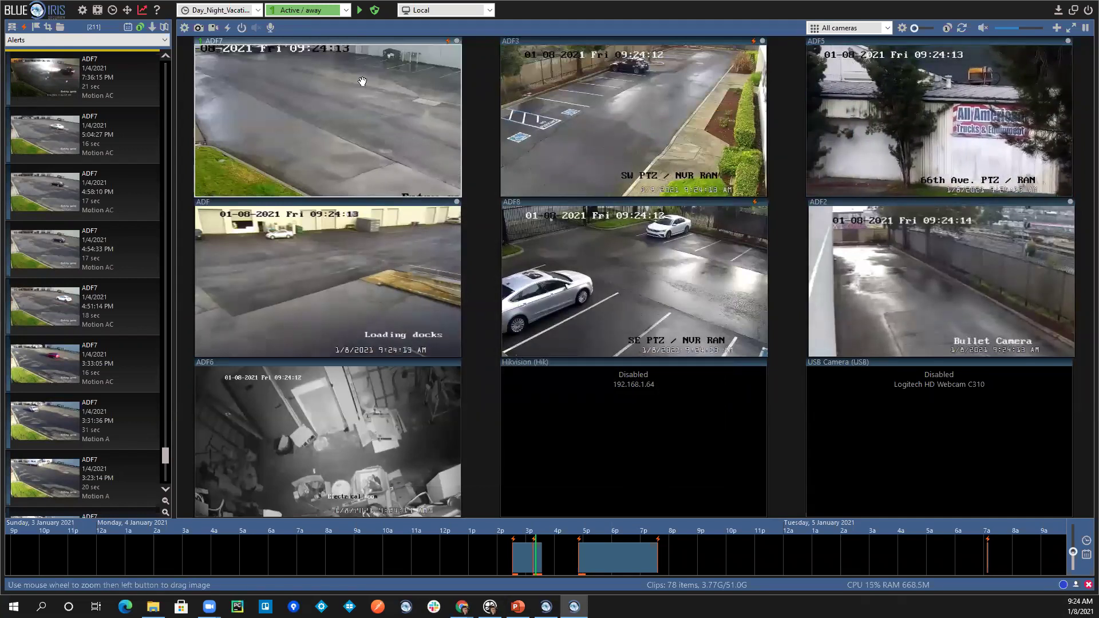
Recheck the clip storage path and the delete or move options for the New folder, leaving them as they are.
click(83, 10)
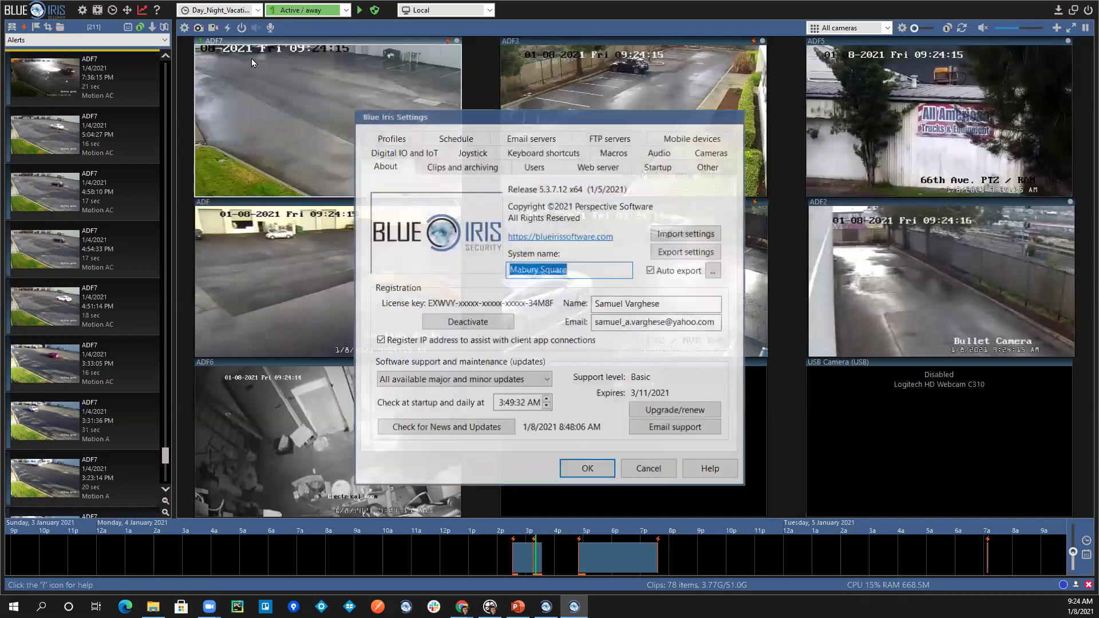
click(458, 167)
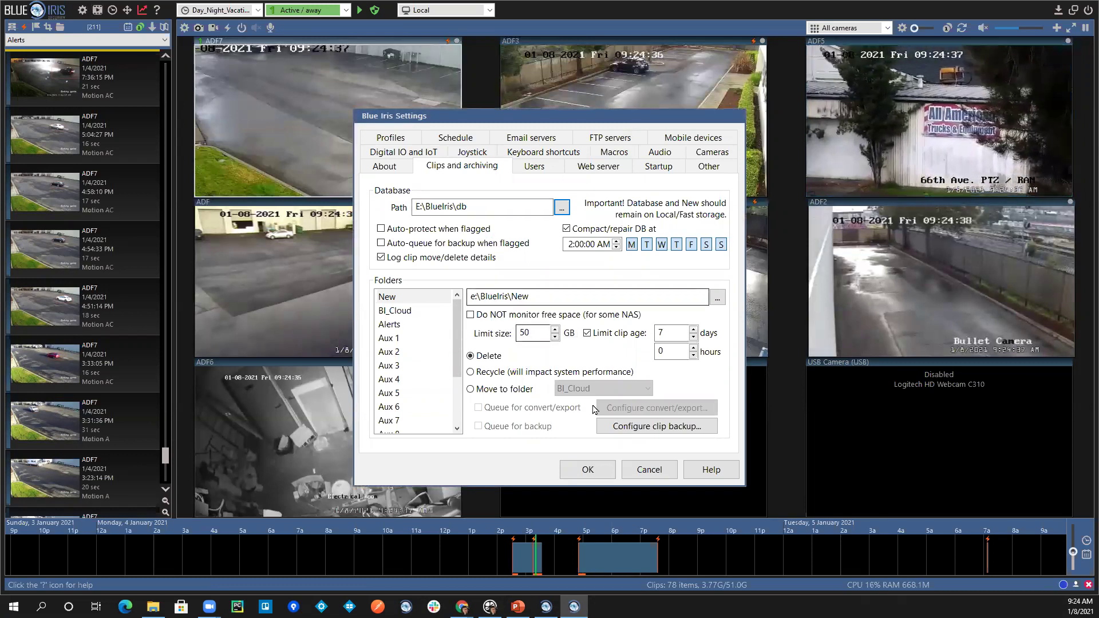
click(649, 469)
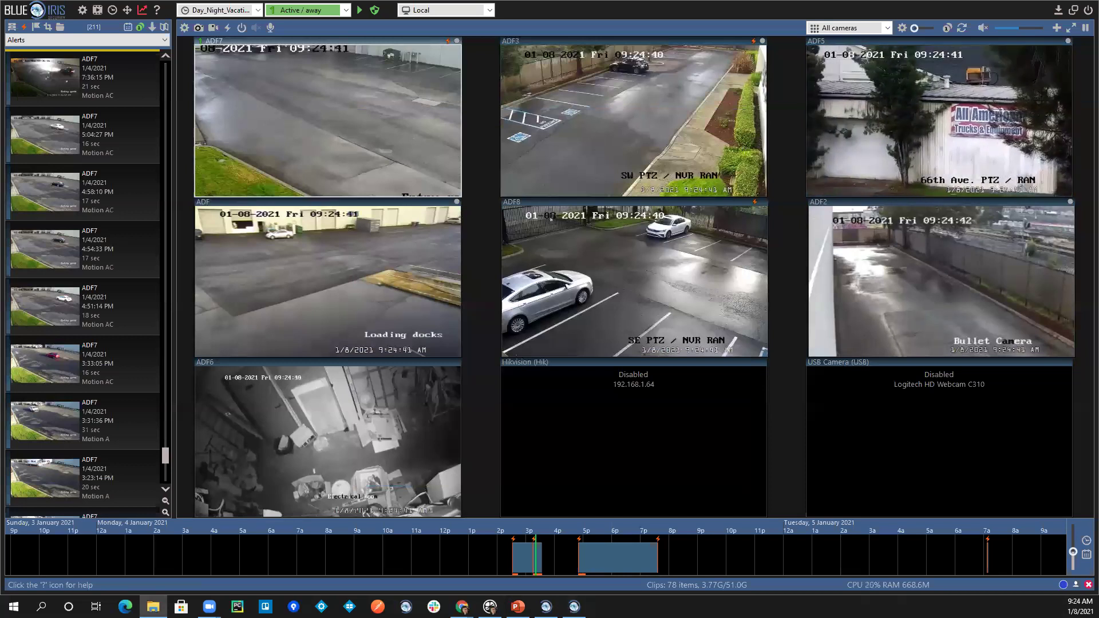
Switch to File Explorer and open the E:\BlueIris\New folder to view the recorded clip files.
click(154, 607)
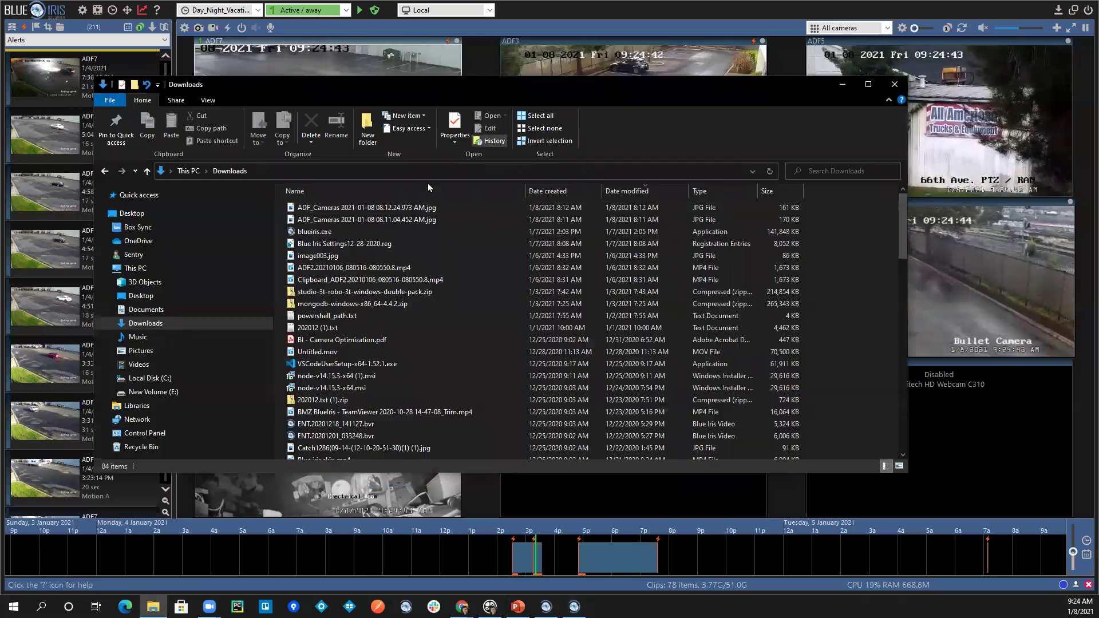
click(143, 393)
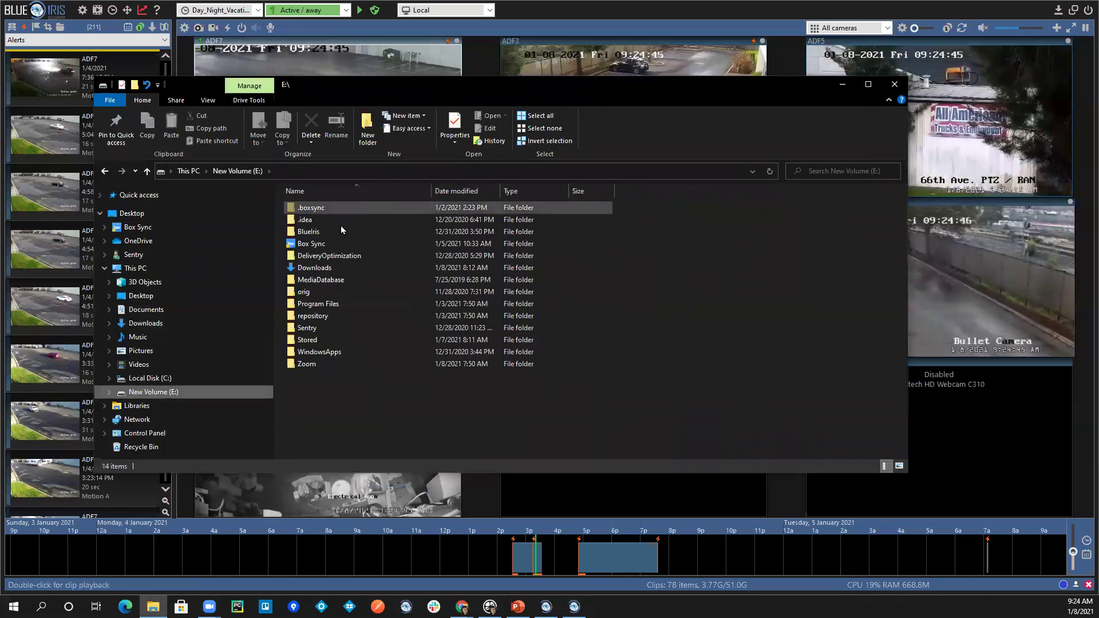
double_click(318, 232)
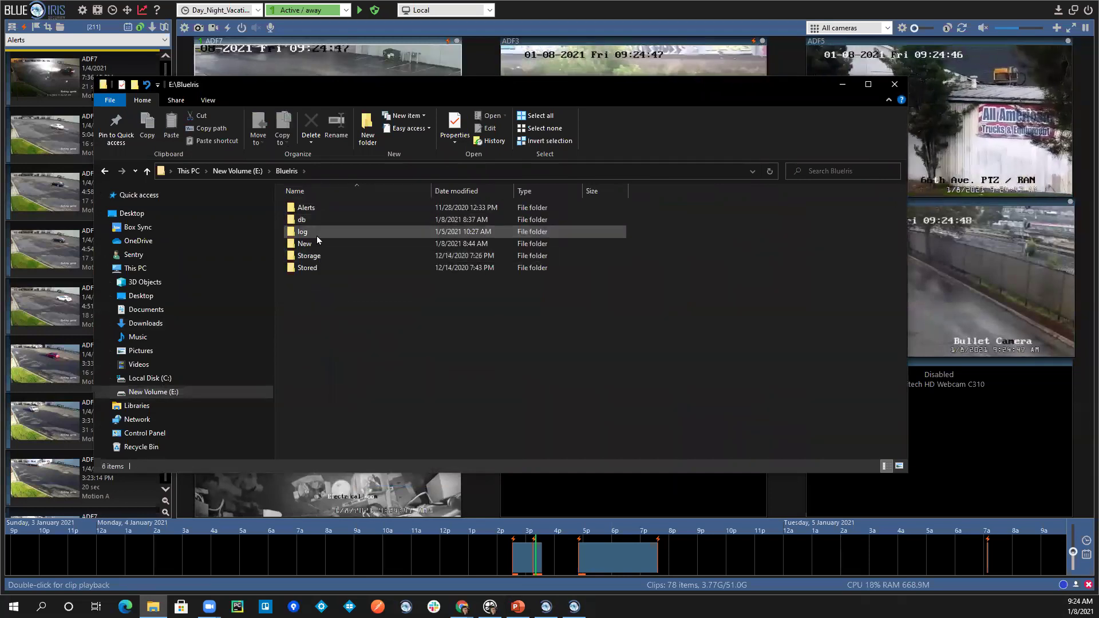
double_click(317, 244)
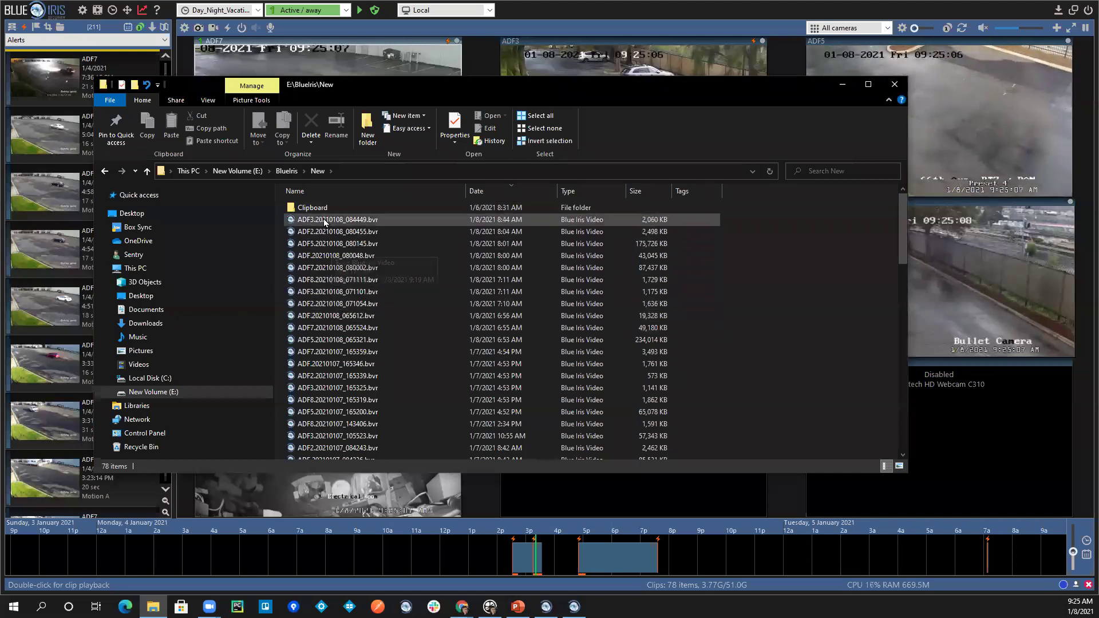
Return to the Blue Iris console and check the combine or cut video limits in camera ADF3's recording settings, without saving.
click(551, 26)
right_click(588, 94)
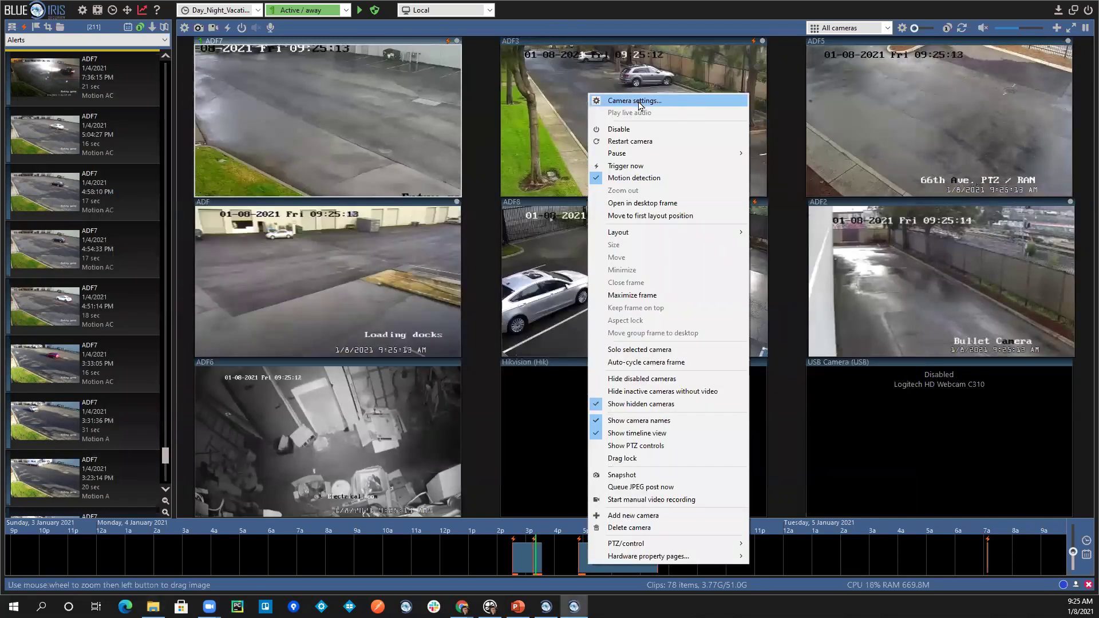
click(607, 101)
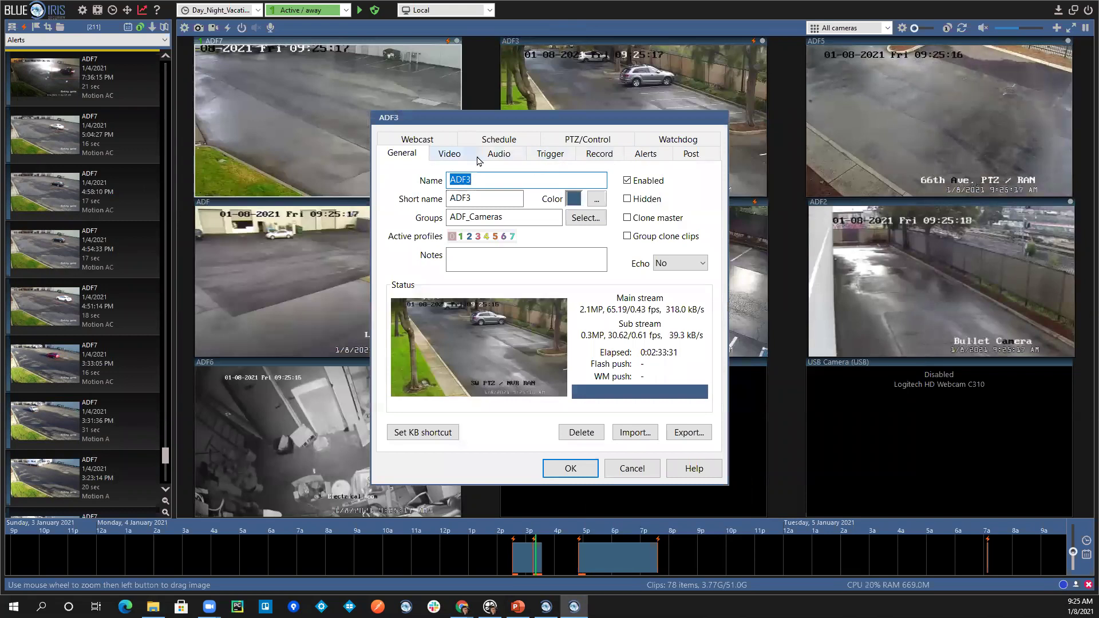
click(597, 154)
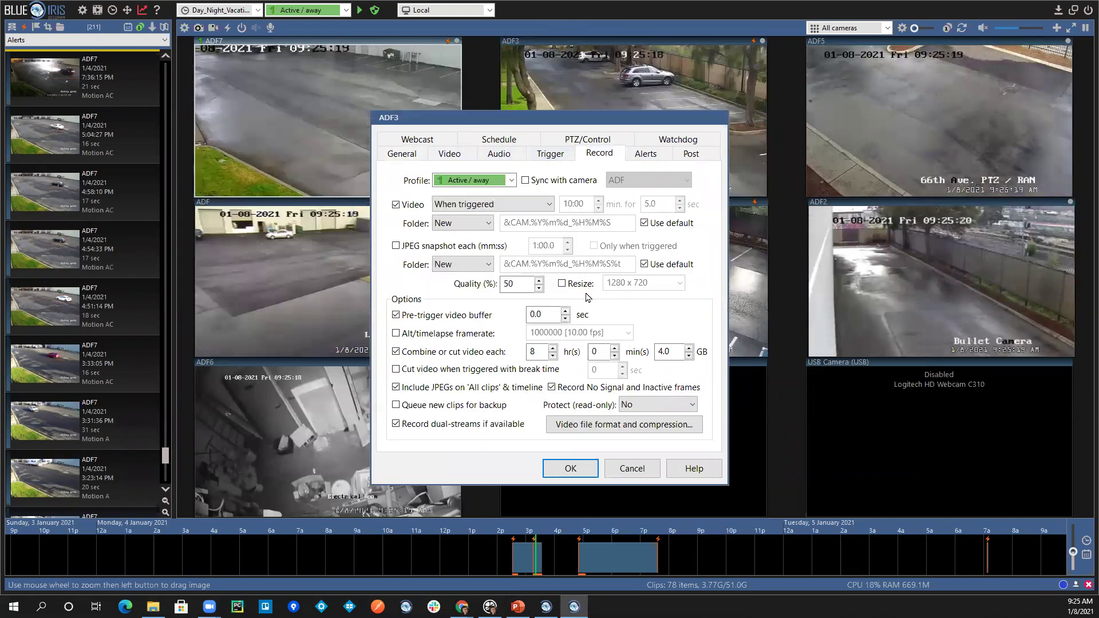
click(672, 352)
click(642, 469)
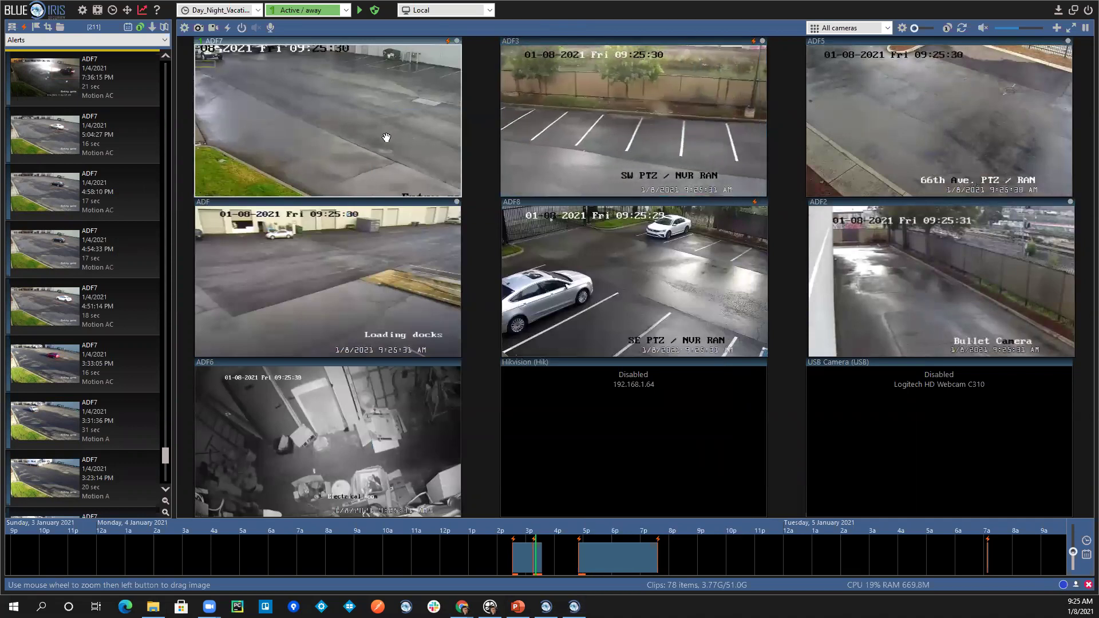
Look over the recorded .bvr files in the New folder again and return to the Blue Iris console.
key(alt+Tab)
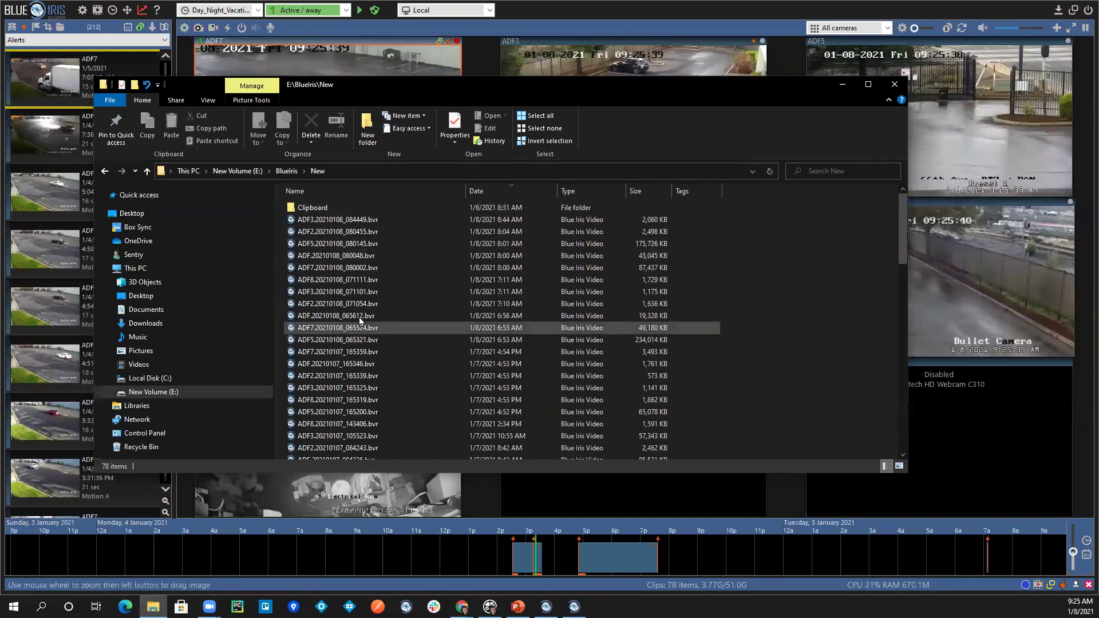
click(592, 10)
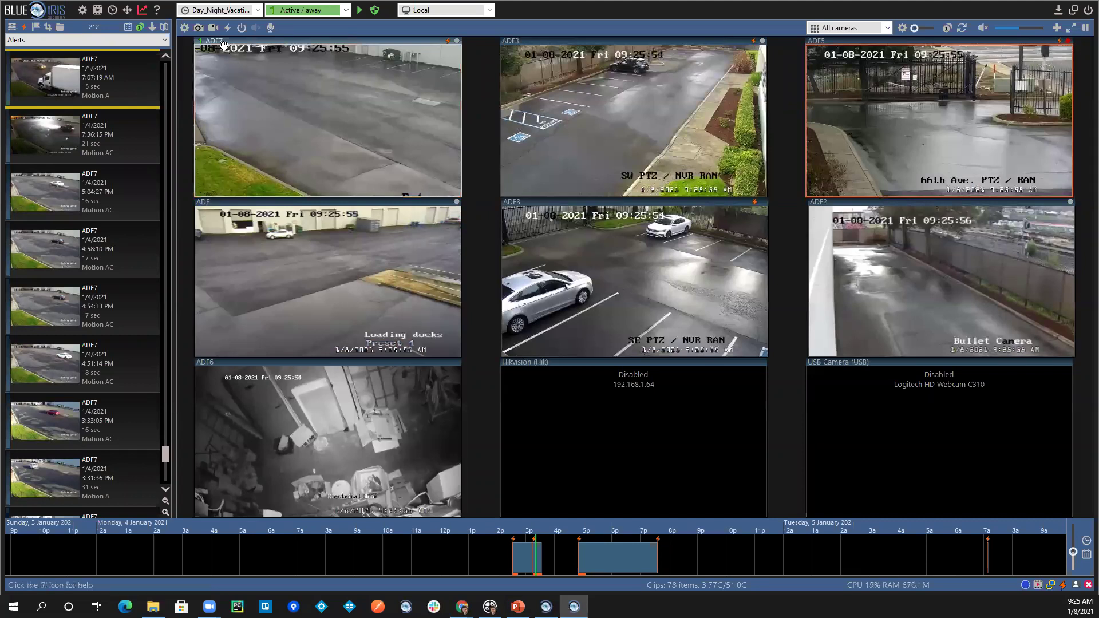
List all clips from camera ADF7 and check the clip calendar, clearing its date selection.
click(139, 27)
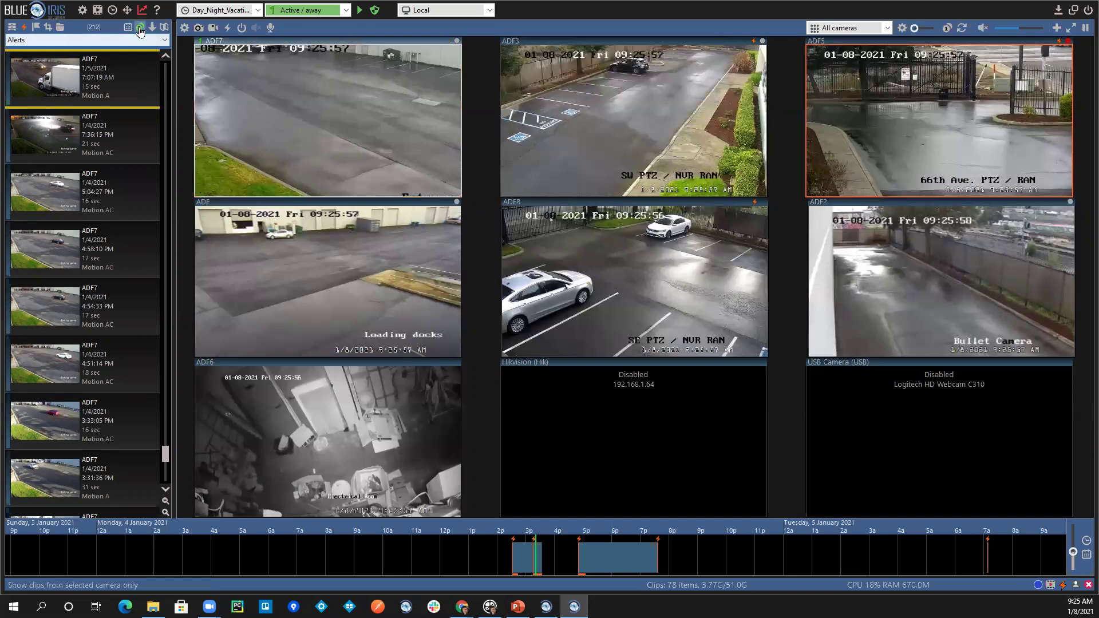
click(139, 27)
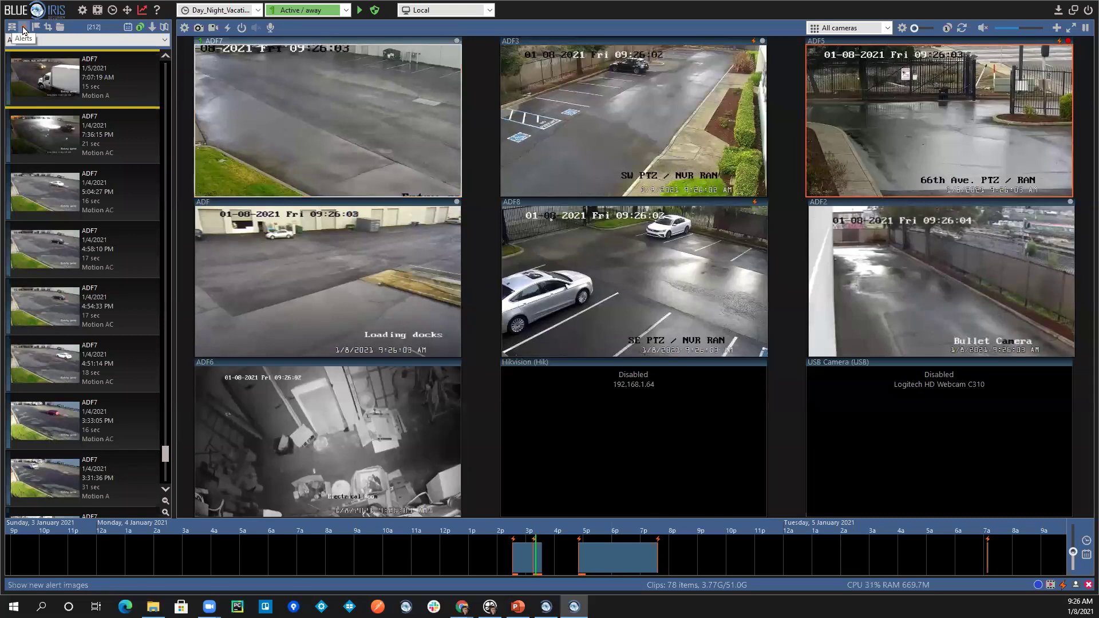
scroll(13, 41, up, 1)
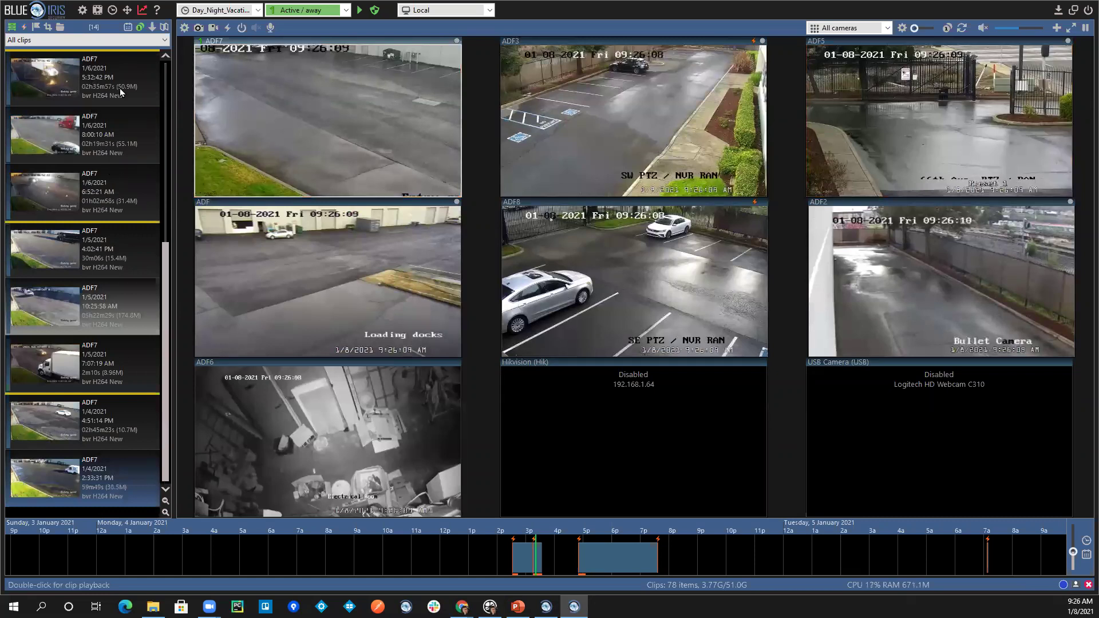
click(128, 30)
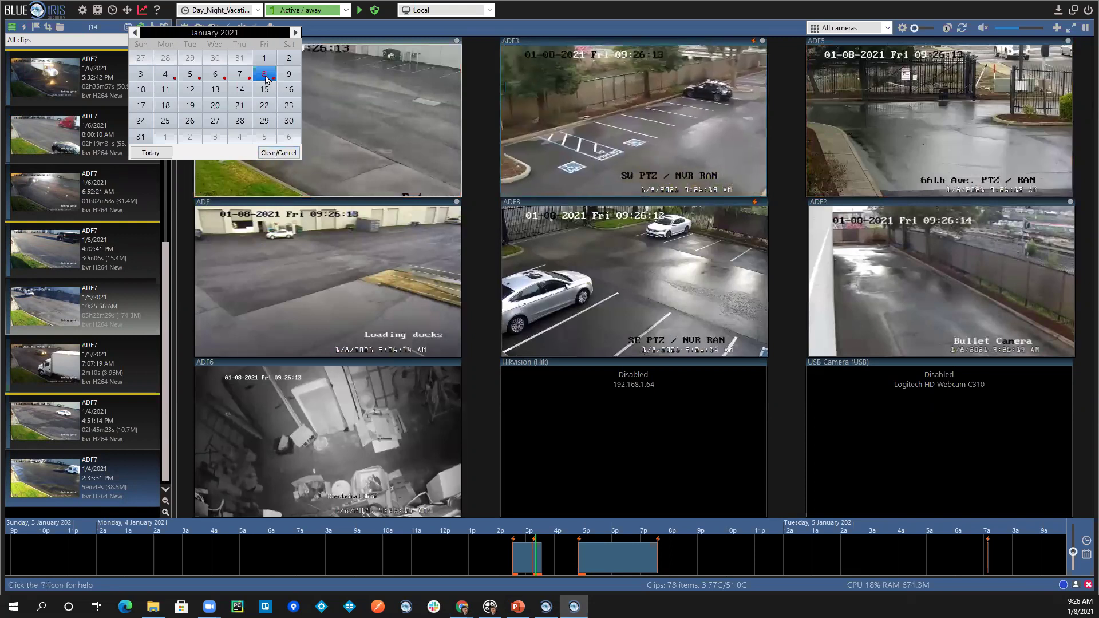
click(279, 152)
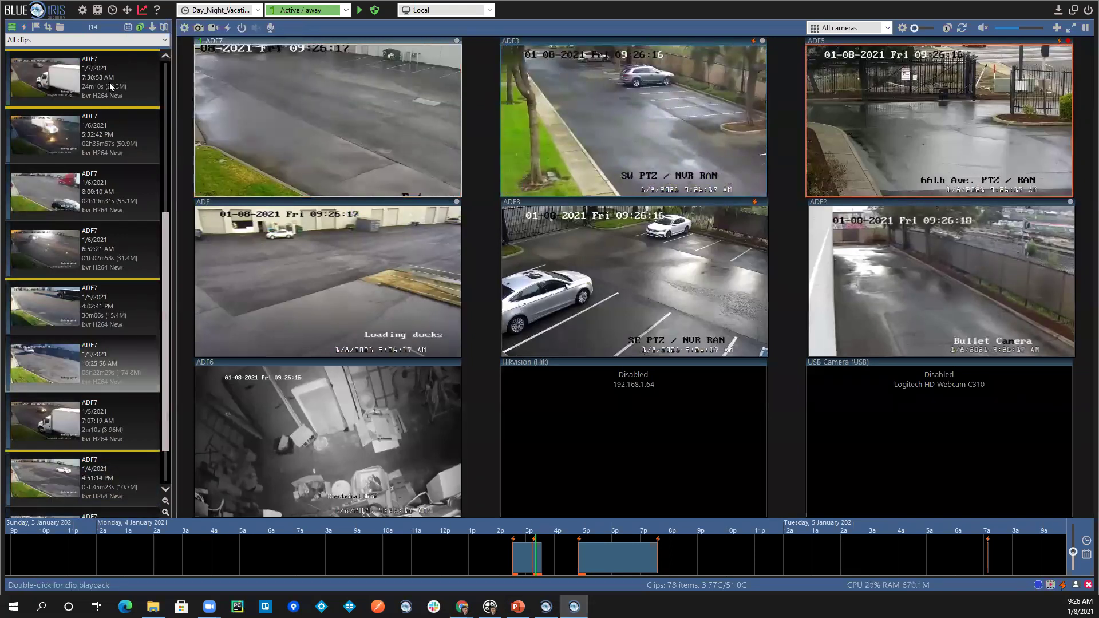
Play camera ADF7's clip from 1/6/2021 5:32:42 PM and return to the live camera view.
double_click(109, 140)
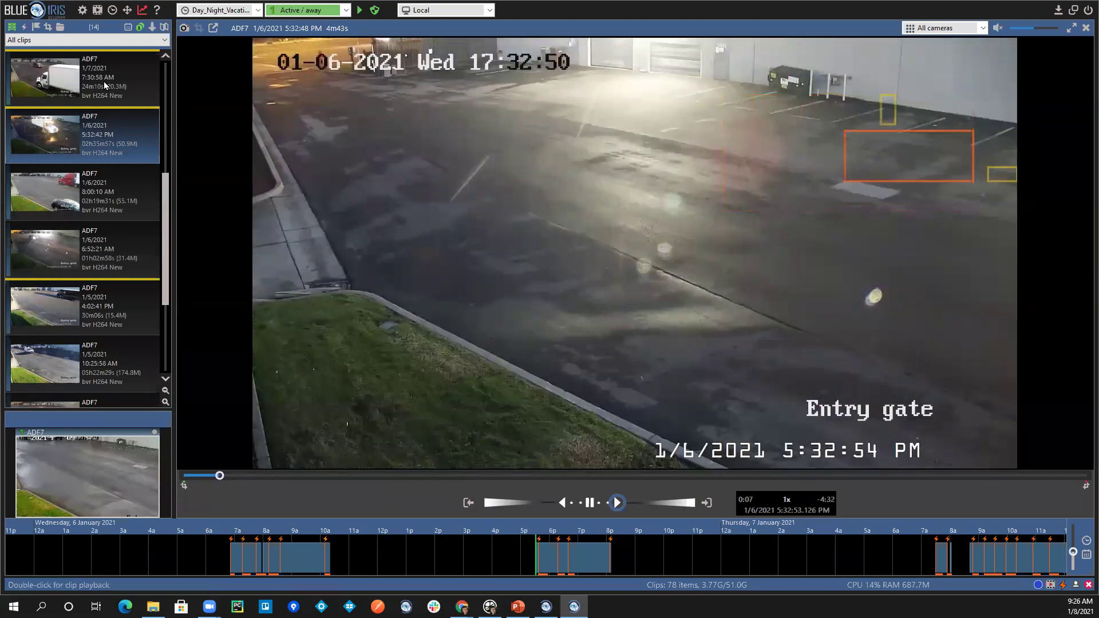
click(1085, 27)
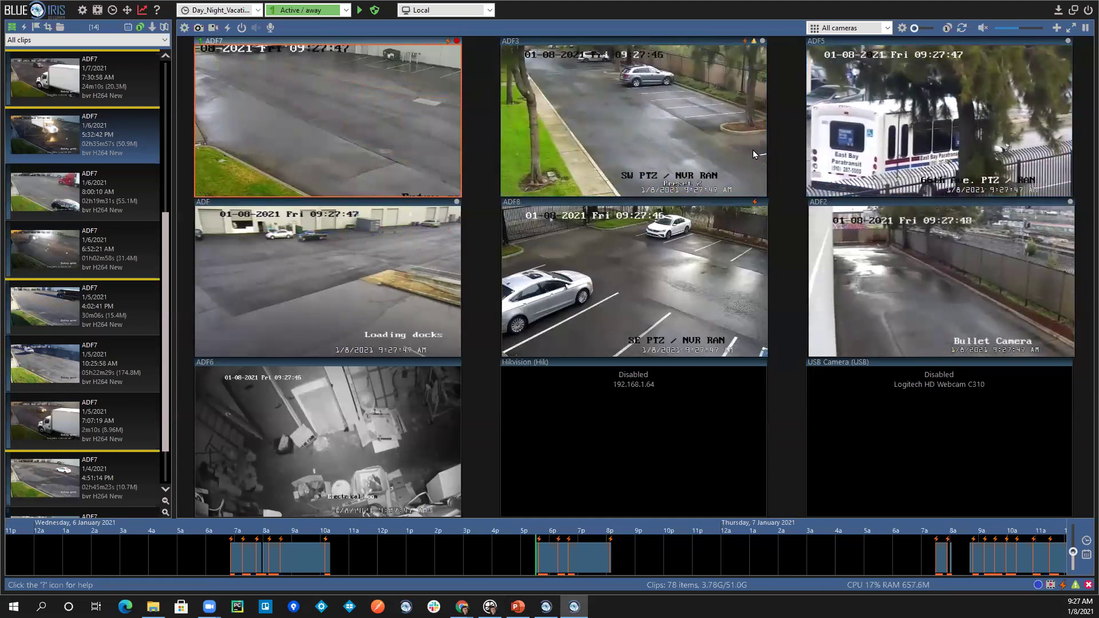
Examine the available video recording modes in camera ADF3's recording settings without choosing a different one.
right_click(645, 108)
click(683, 114)
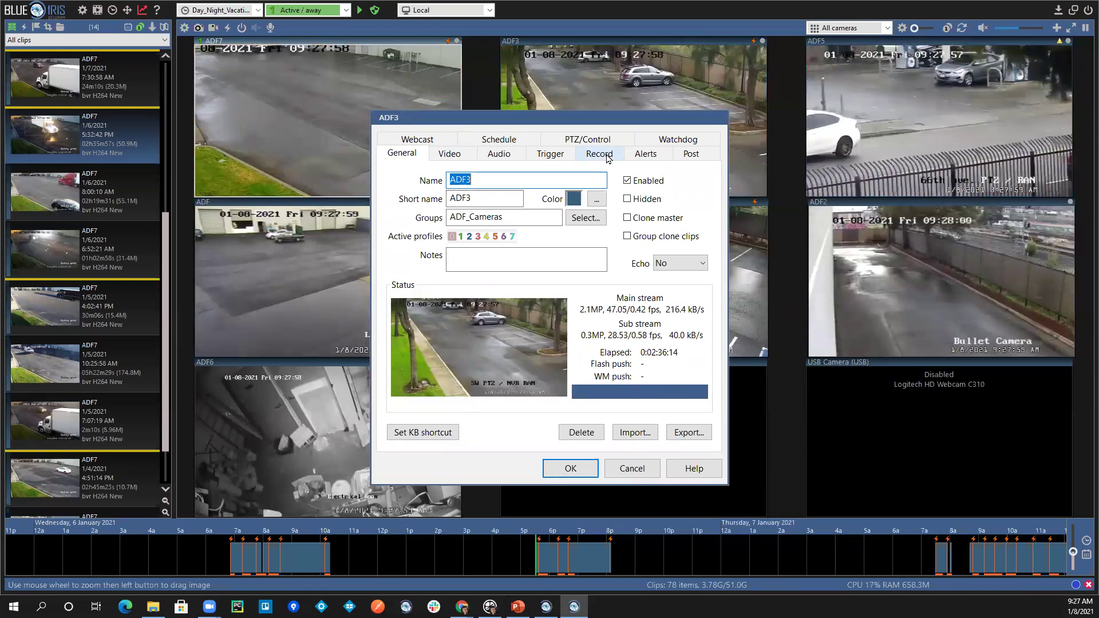
click(600, 154)
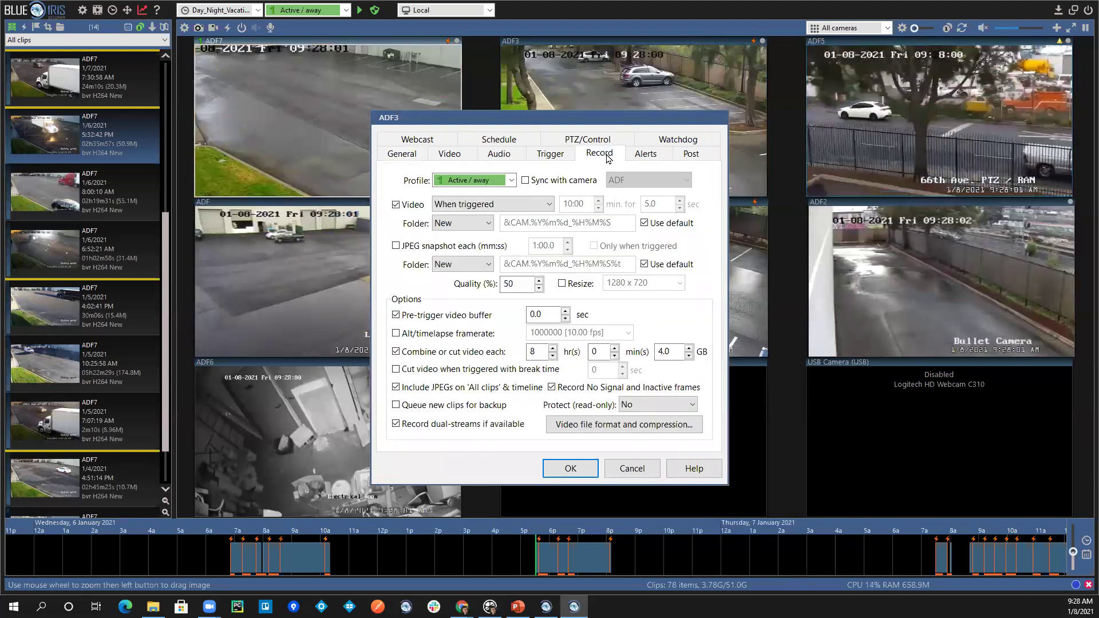
click(514, 205)
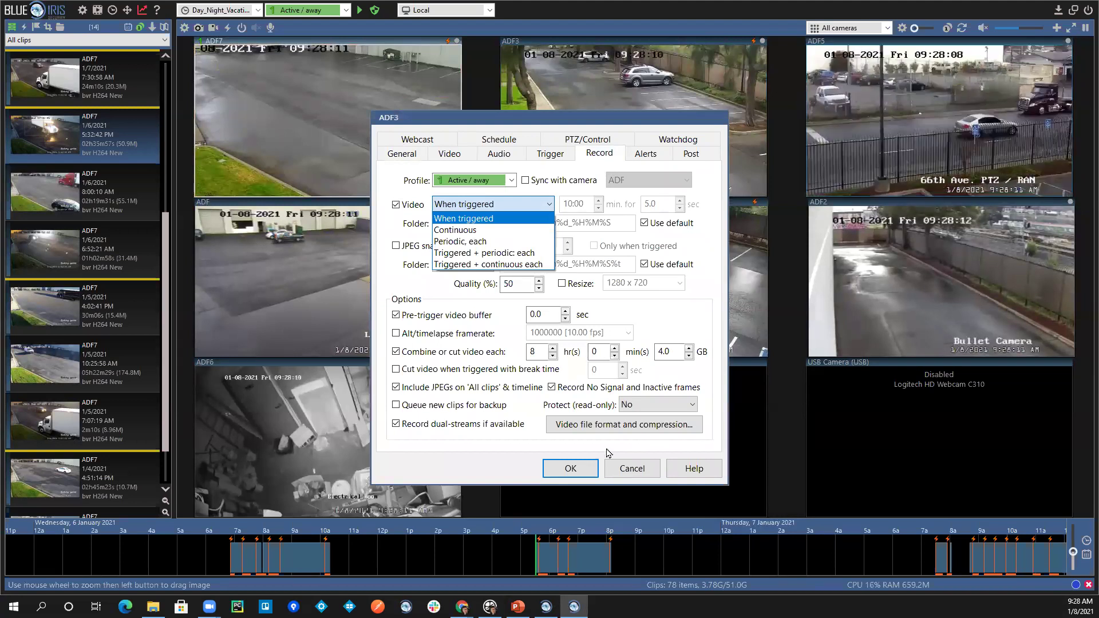
key(Escape)
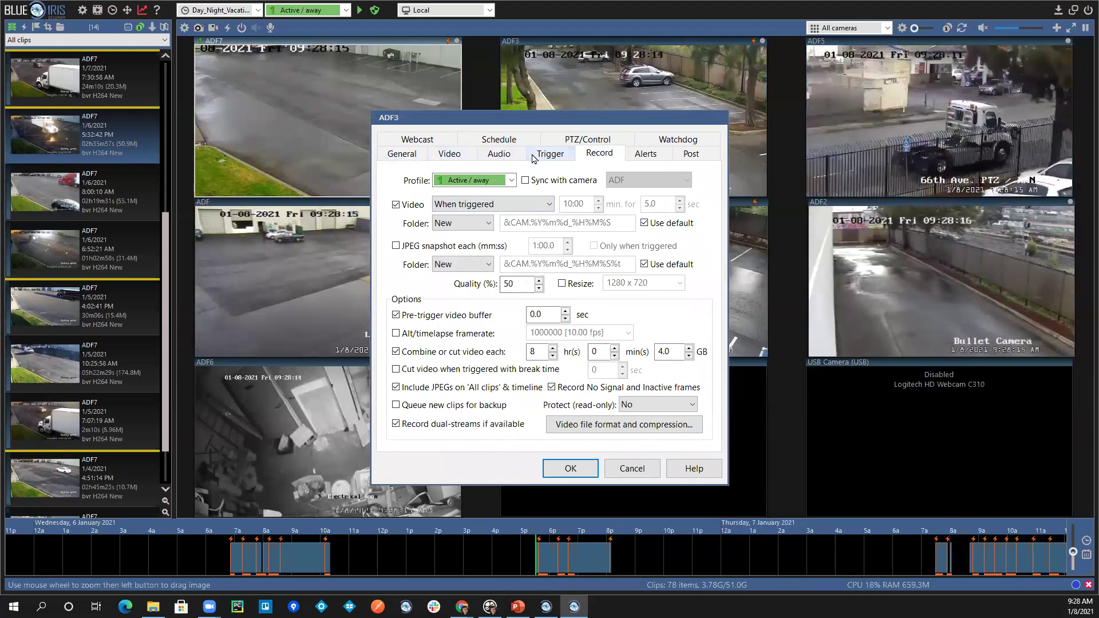
Review camera ADF3's trigger sources and motion sensor configuration, and close its settings without saving.
click(550, 154)
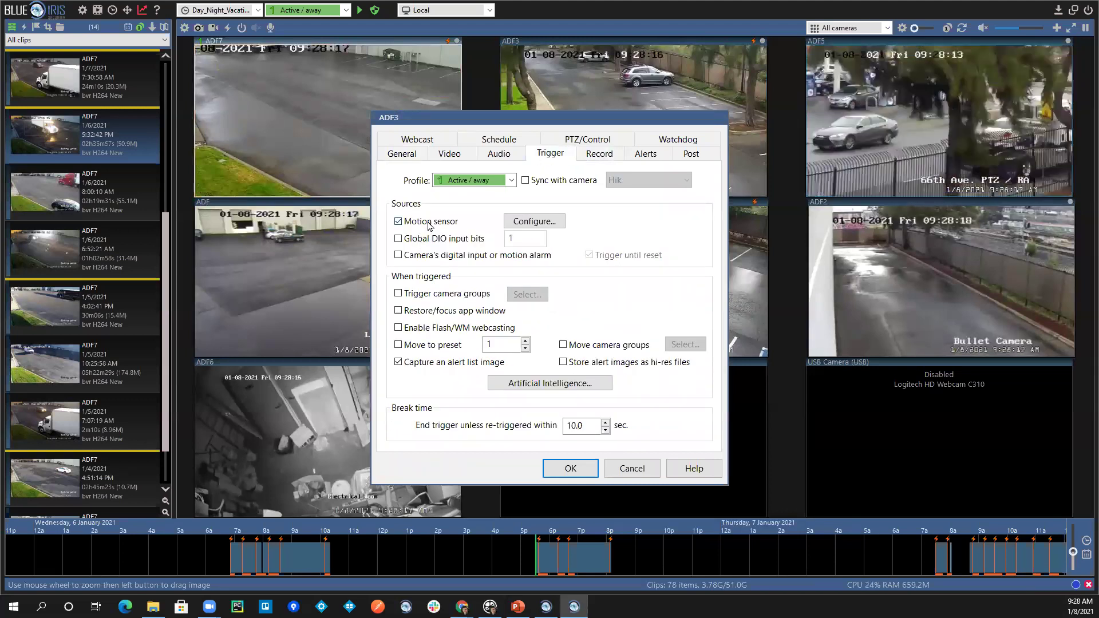
click(523, 220)
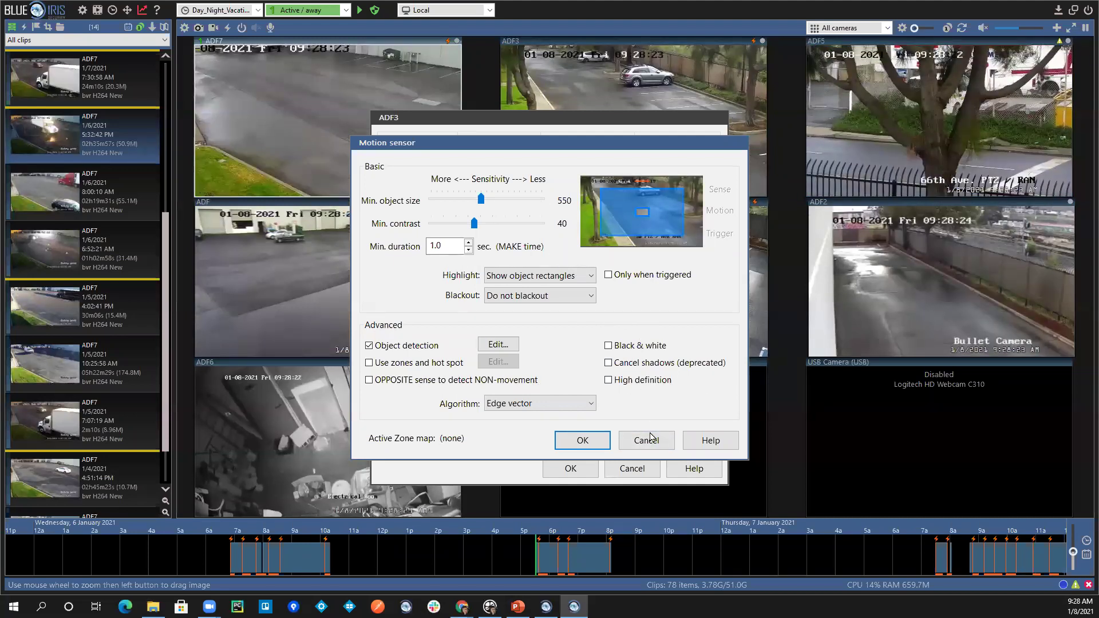
click(645, 440)
click(636, 470)
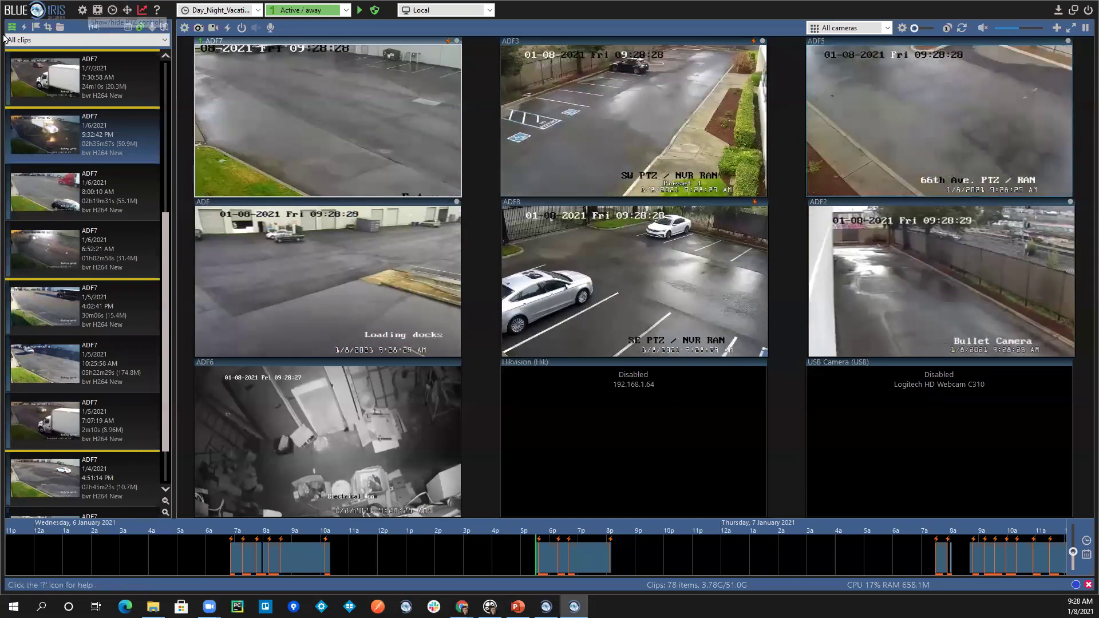
List the alerts, play camera ADF7's alert from 1/6/2021 5:38:21 PM, and return to the live camera view.
click(24, 30)
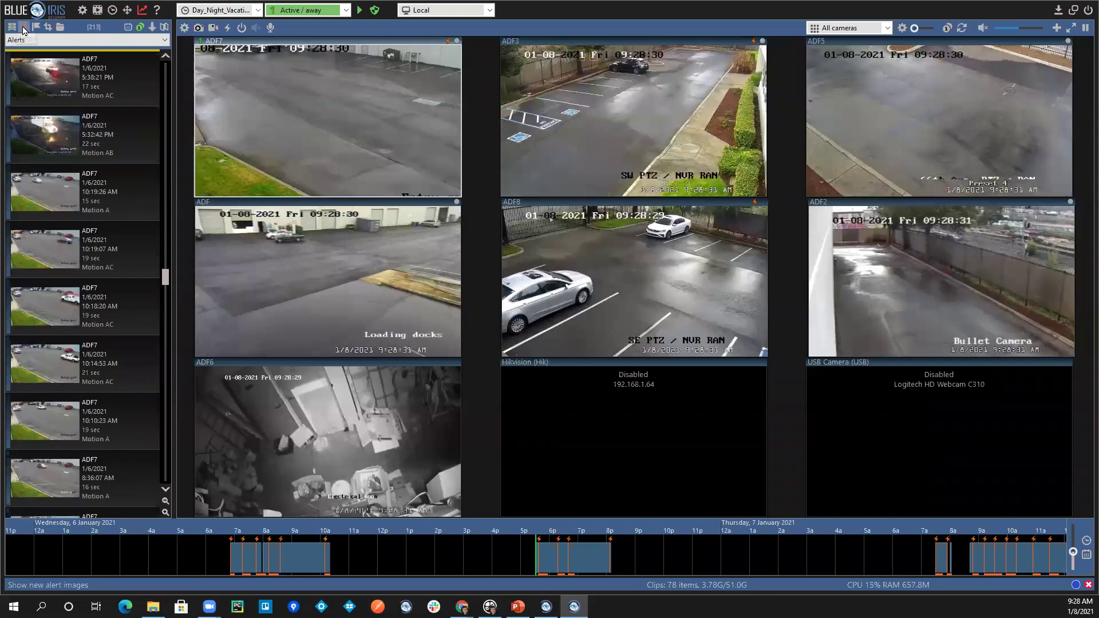
double_click(108, 79)
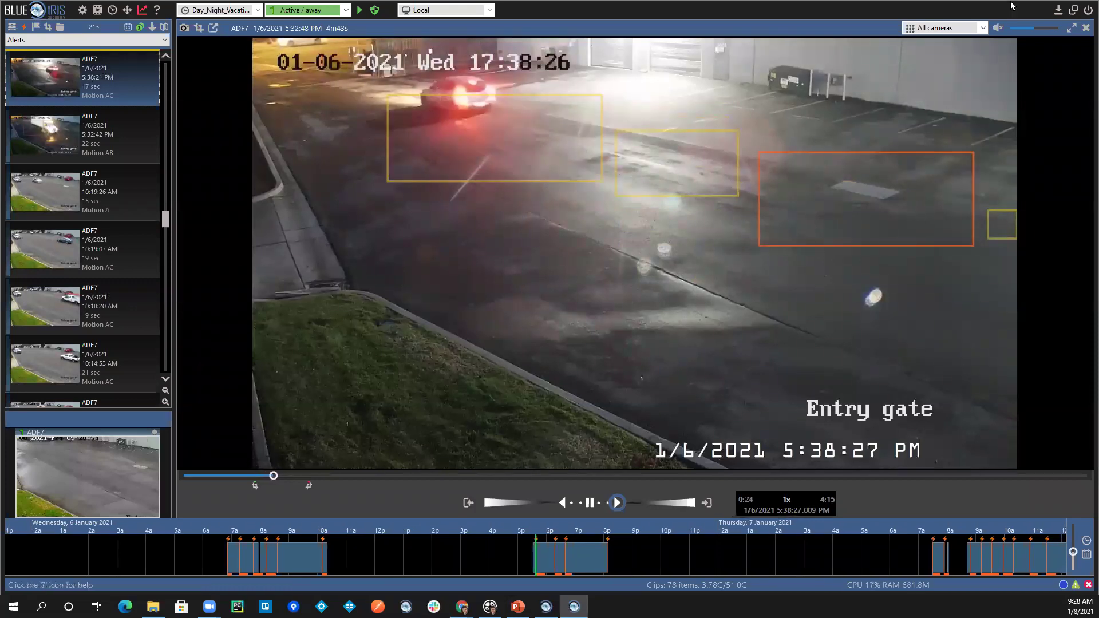
click(1085, 29)
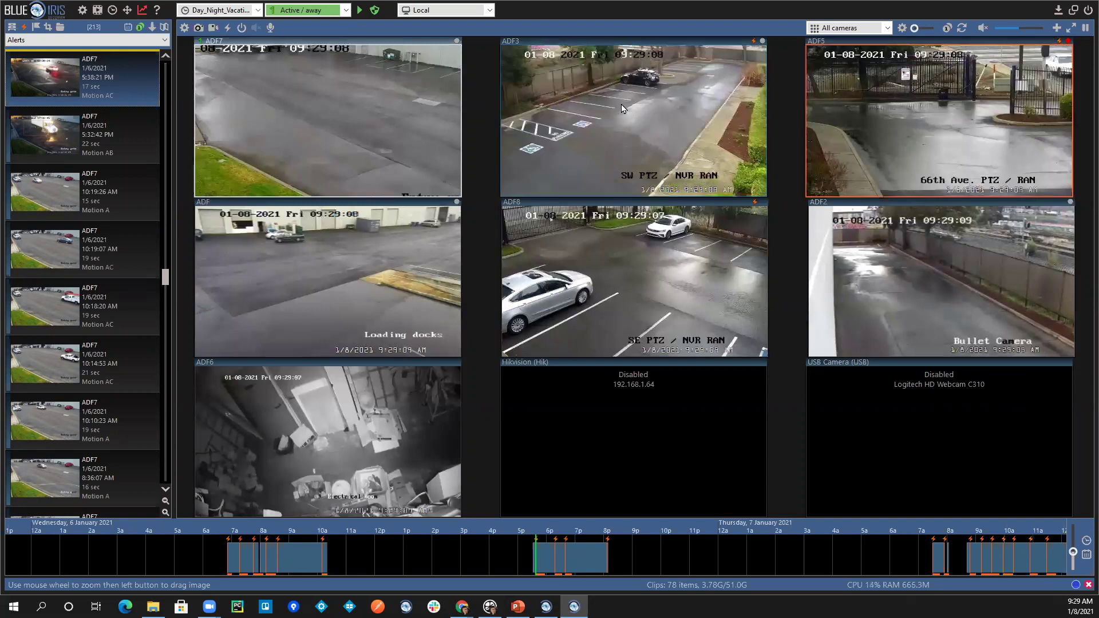
Open camera ADF3's settings and review its trigger sources and triggered actions.
right_click(650, 109)
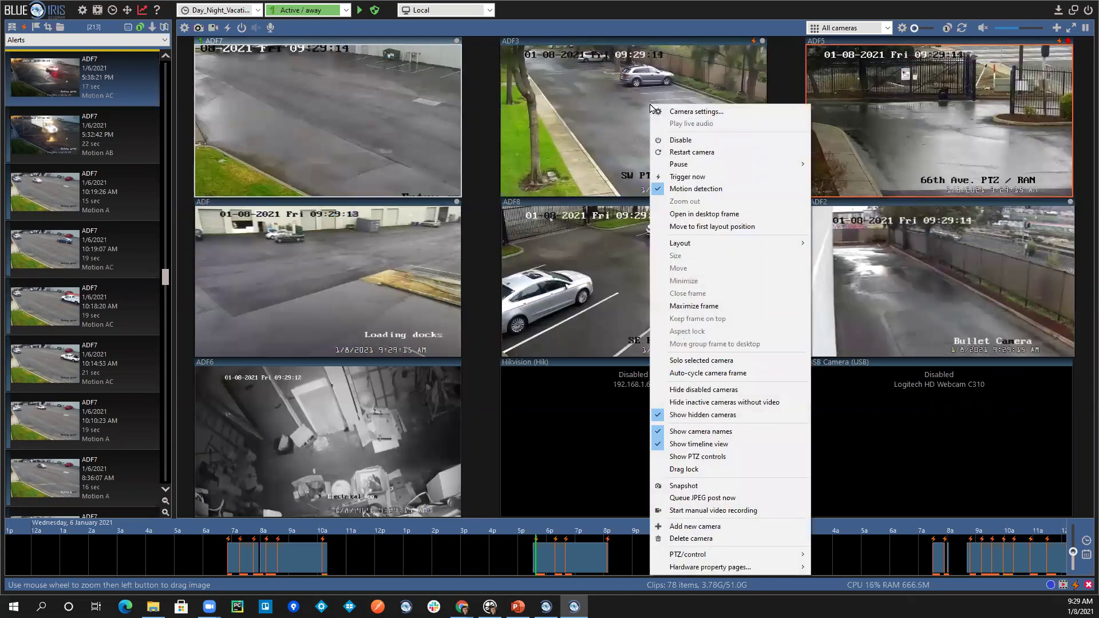
click(683, 112)
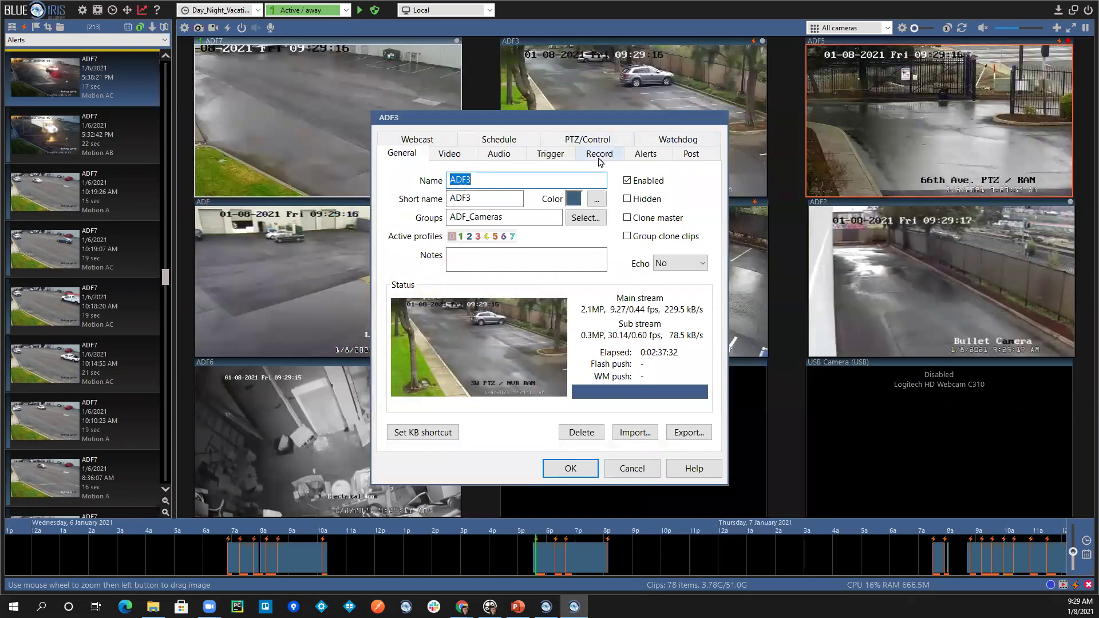
click(560, 154)
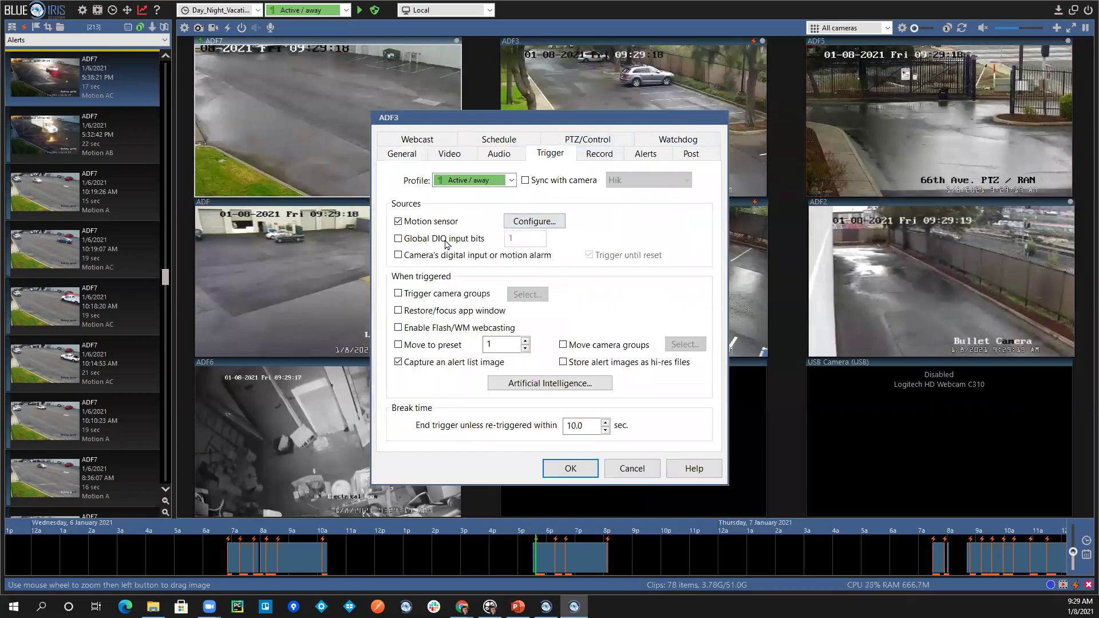
Try the Continuous video recording mode in camera ADF3's recording settings, and close the settings without saving.
click(607, 153)
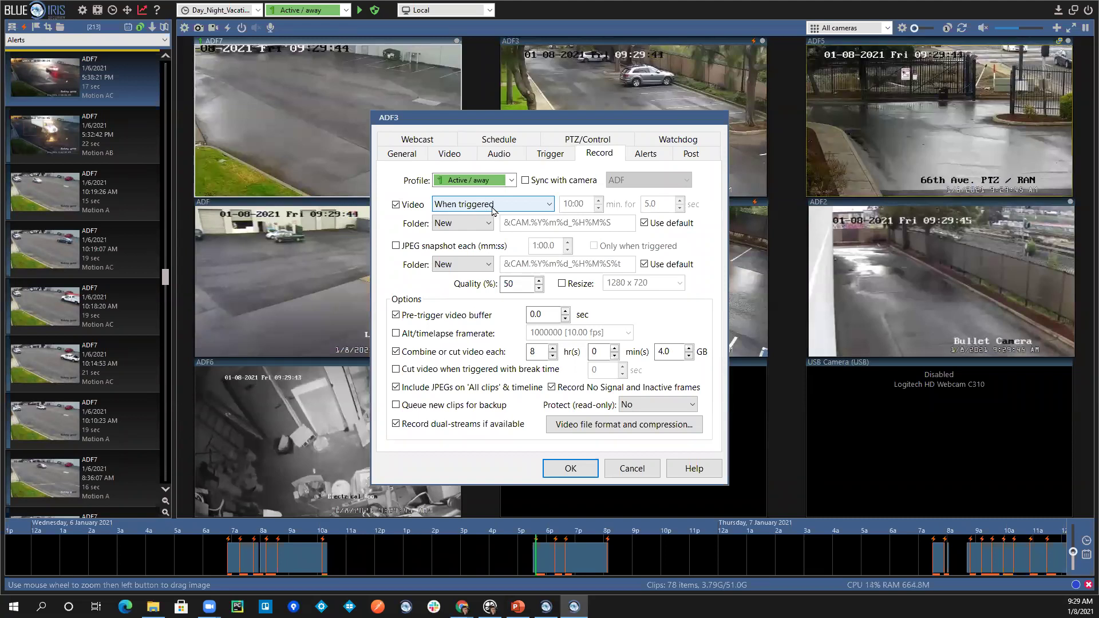
click(494, 210)
click(479, 219)
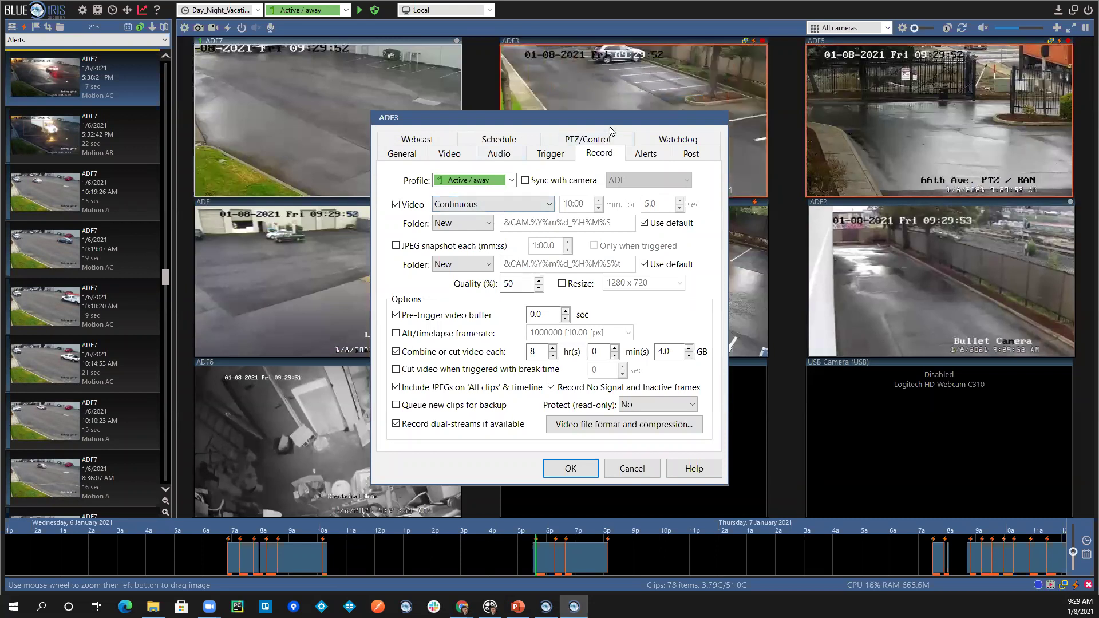
drag(615, 121, 581, 115)
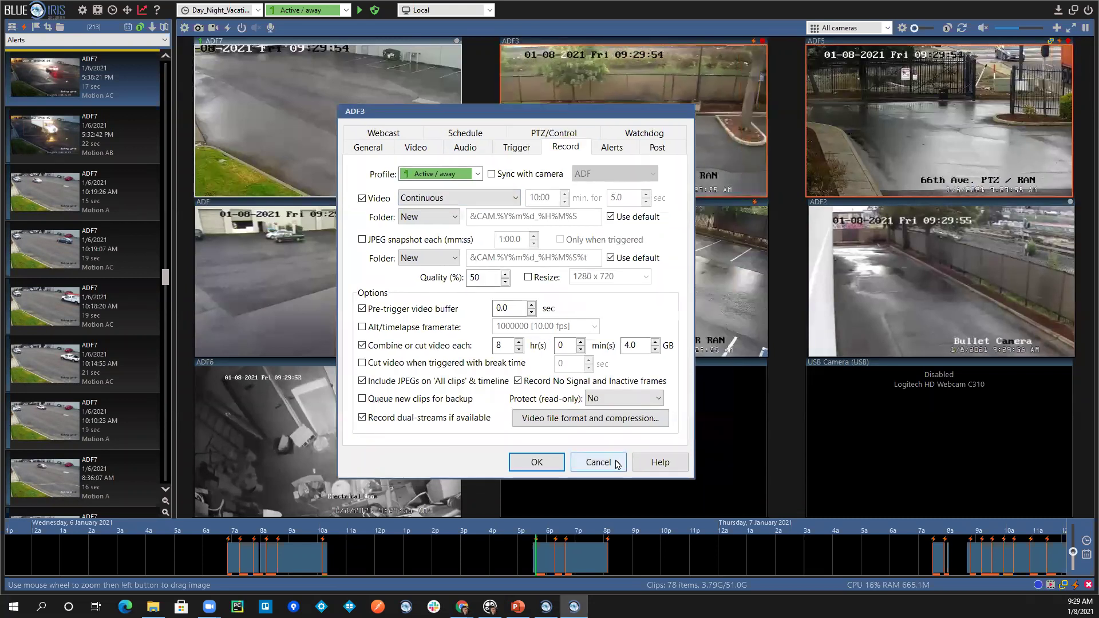
click(598, 461)
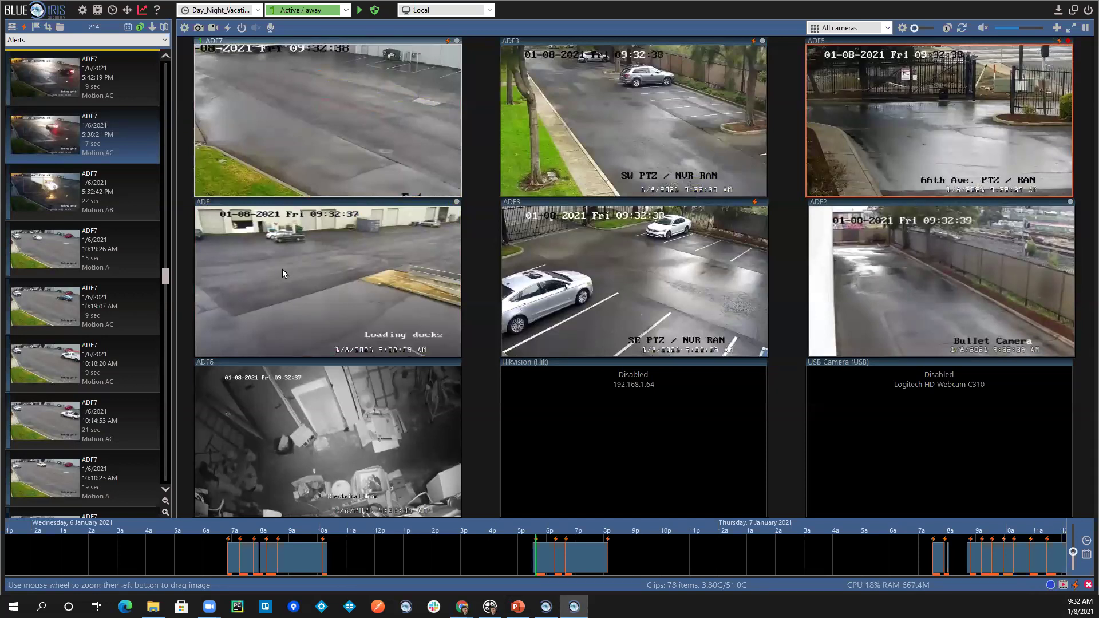
click(141, 29)
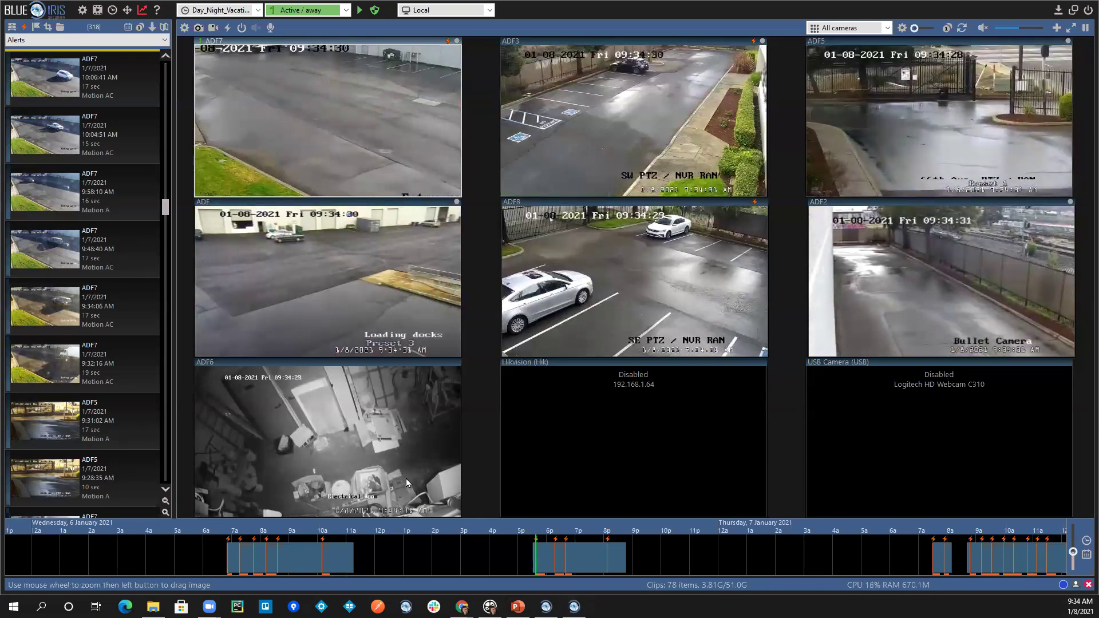
Switch to Chrome and open blueirissoftware.com in a new tab.
key(alt+Tab)
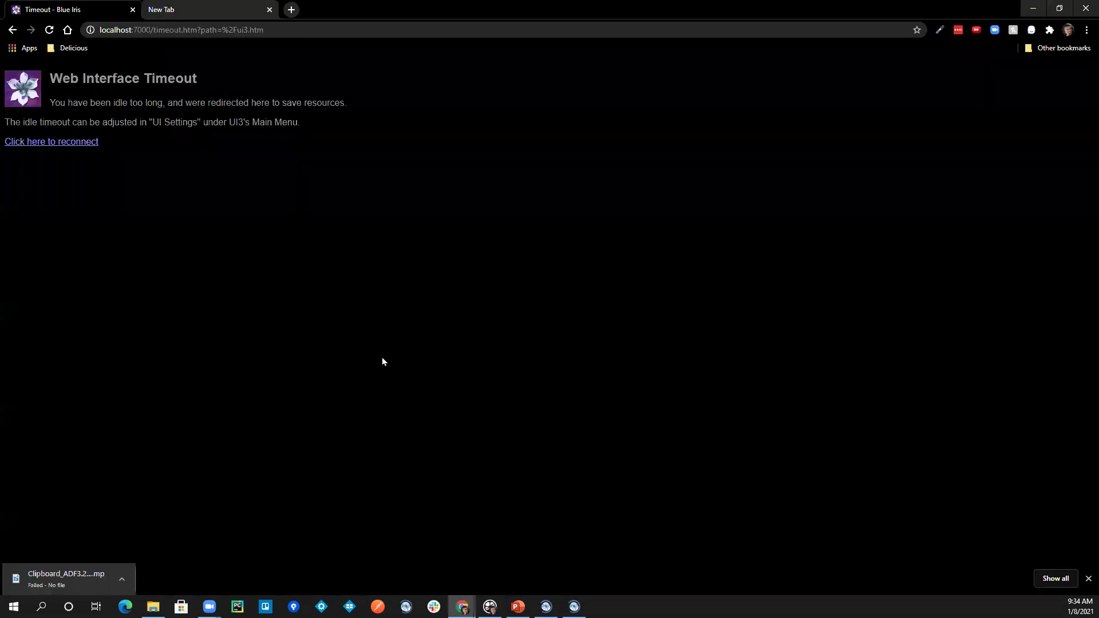
click(291, 9)
click(341, 30)
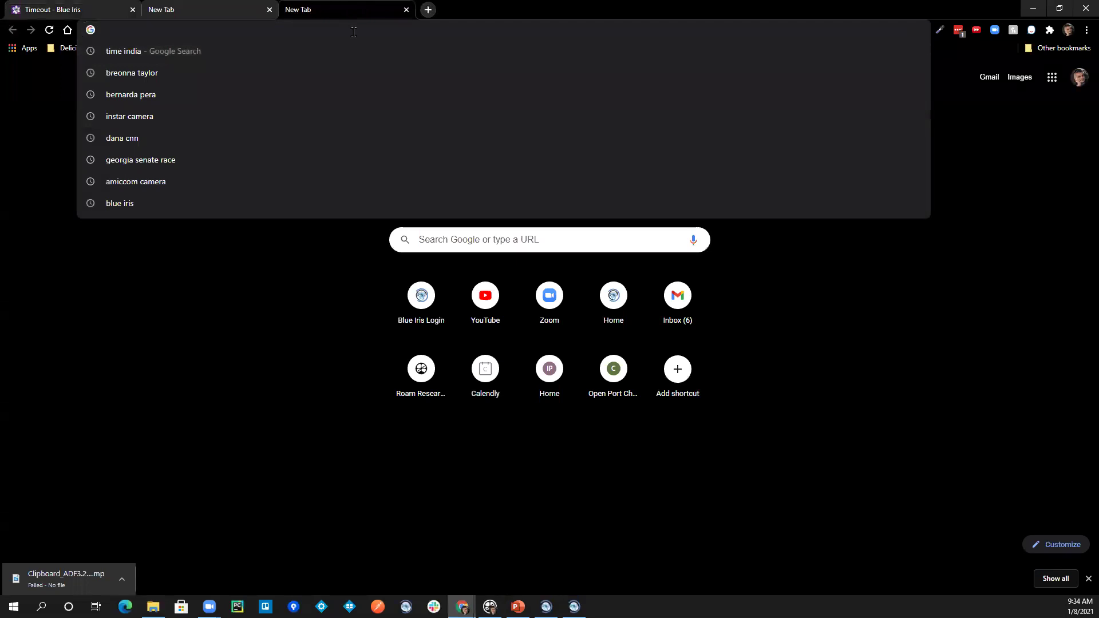
text(blueirissoftware.com)
key(Return)
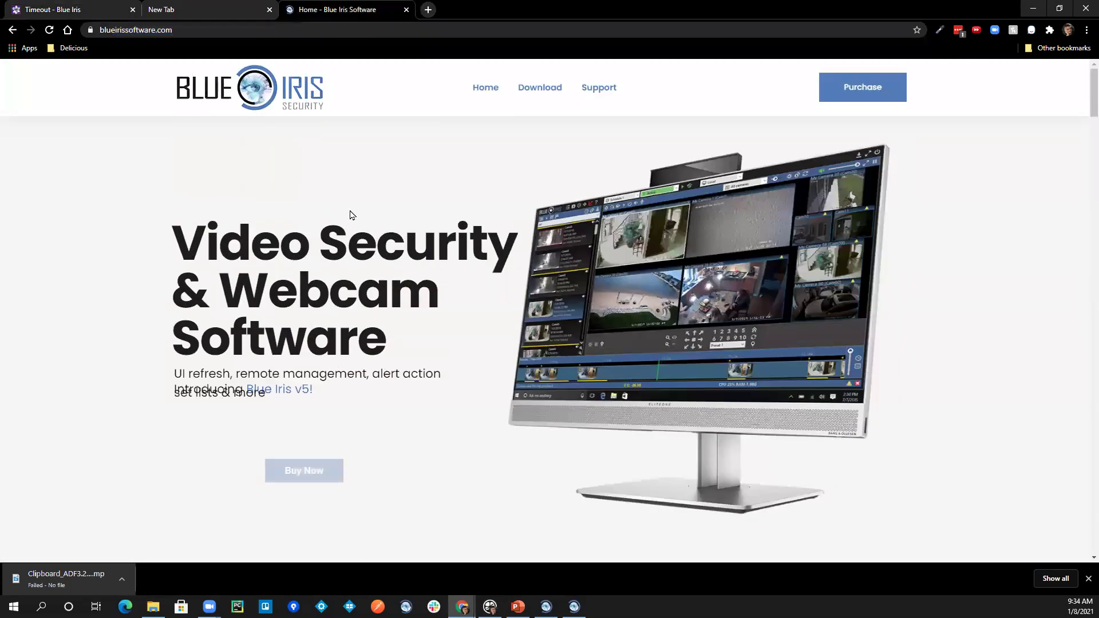
Open the website's Updates page under Support and start downloading the 64-bit Blue Iris update.
mouse_move(597, 90)
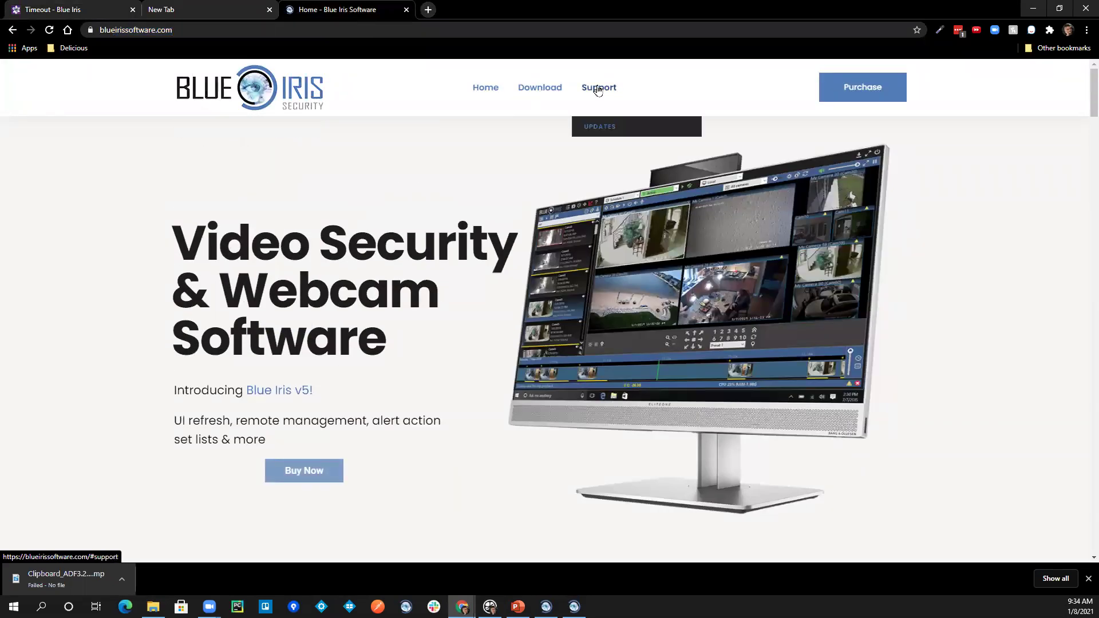
click(604, 126)
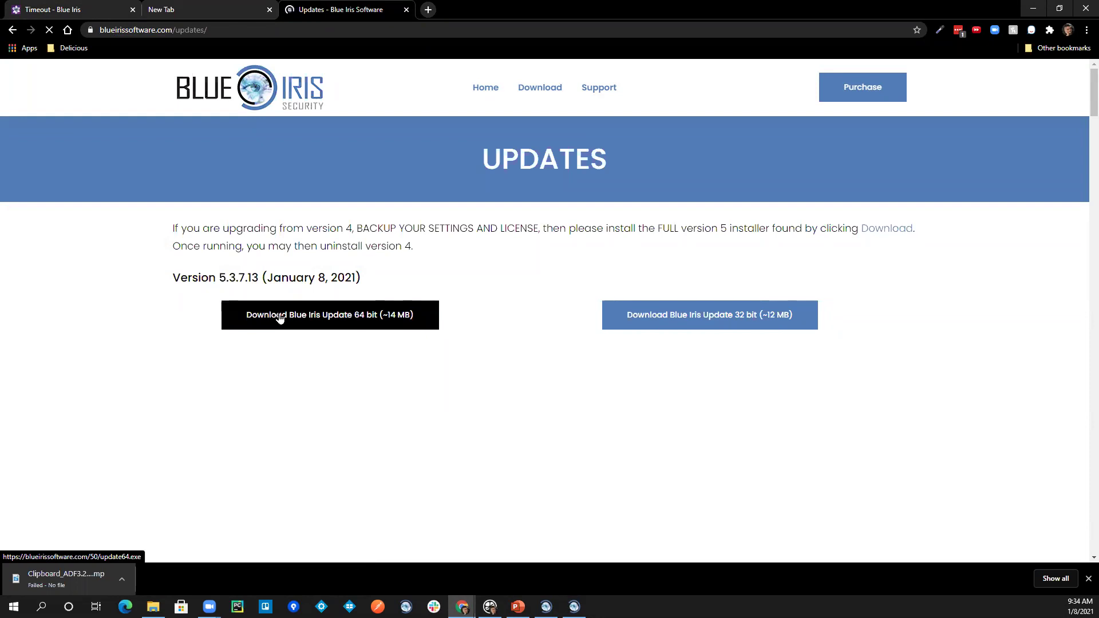
click(320, 319)
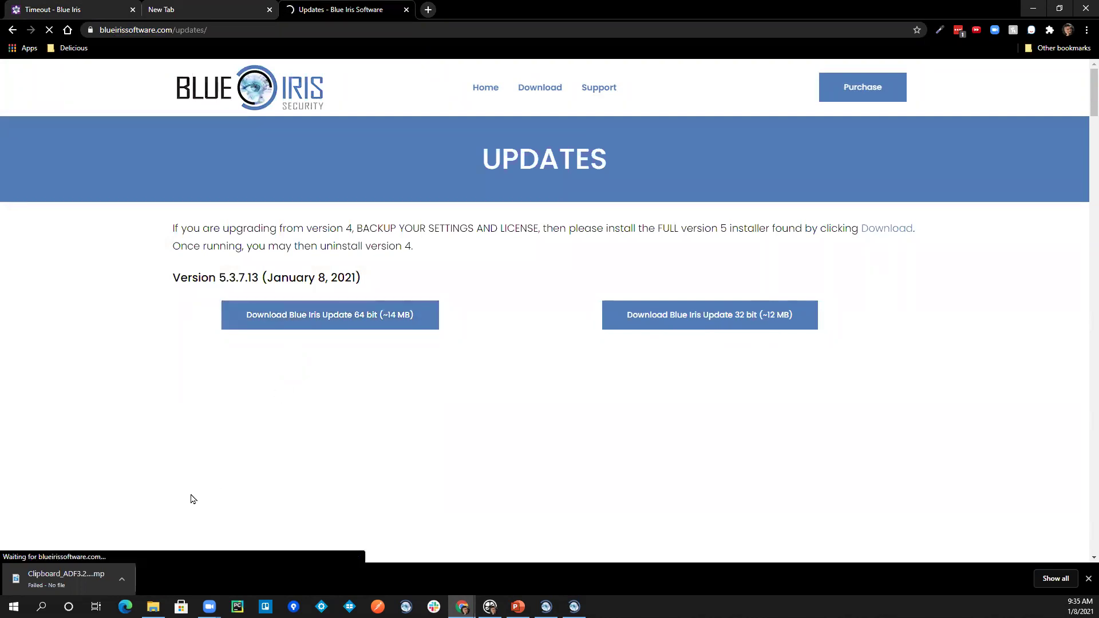